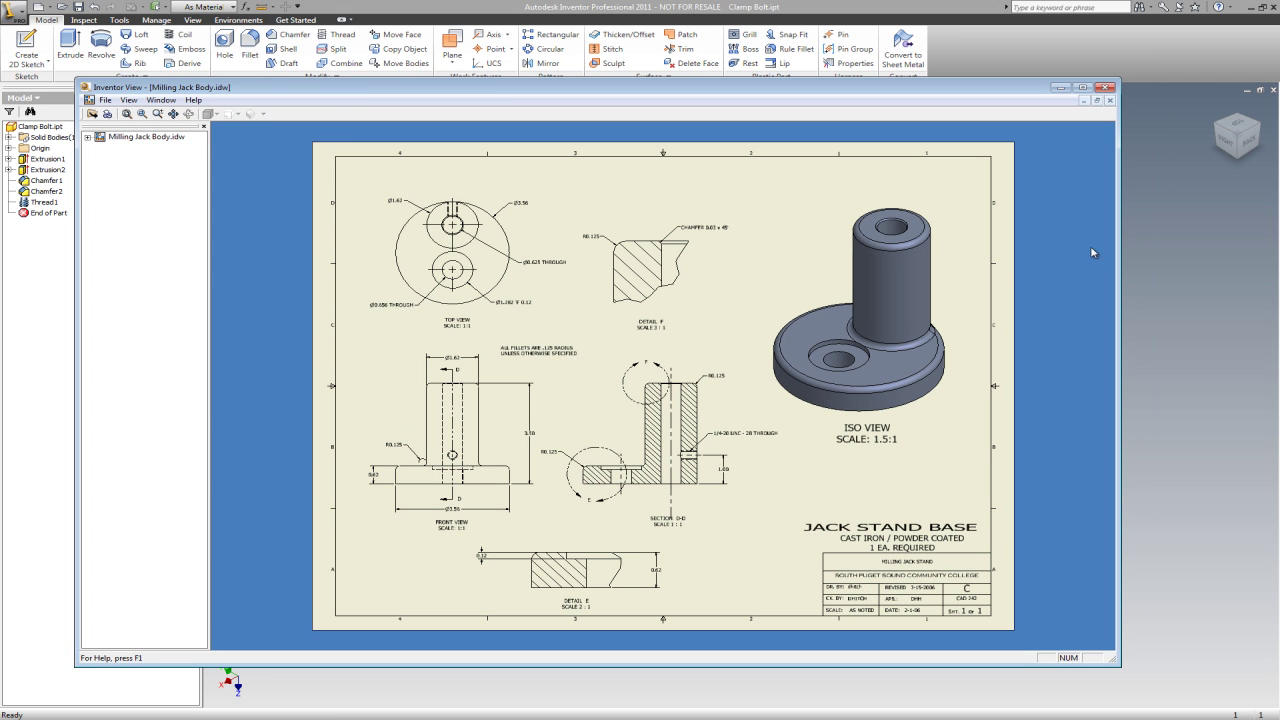
Move the Milling Jack Body drawing window out of the way and close the Clamp Bolt part
left_click_drag(1116, 241, 742, 242)
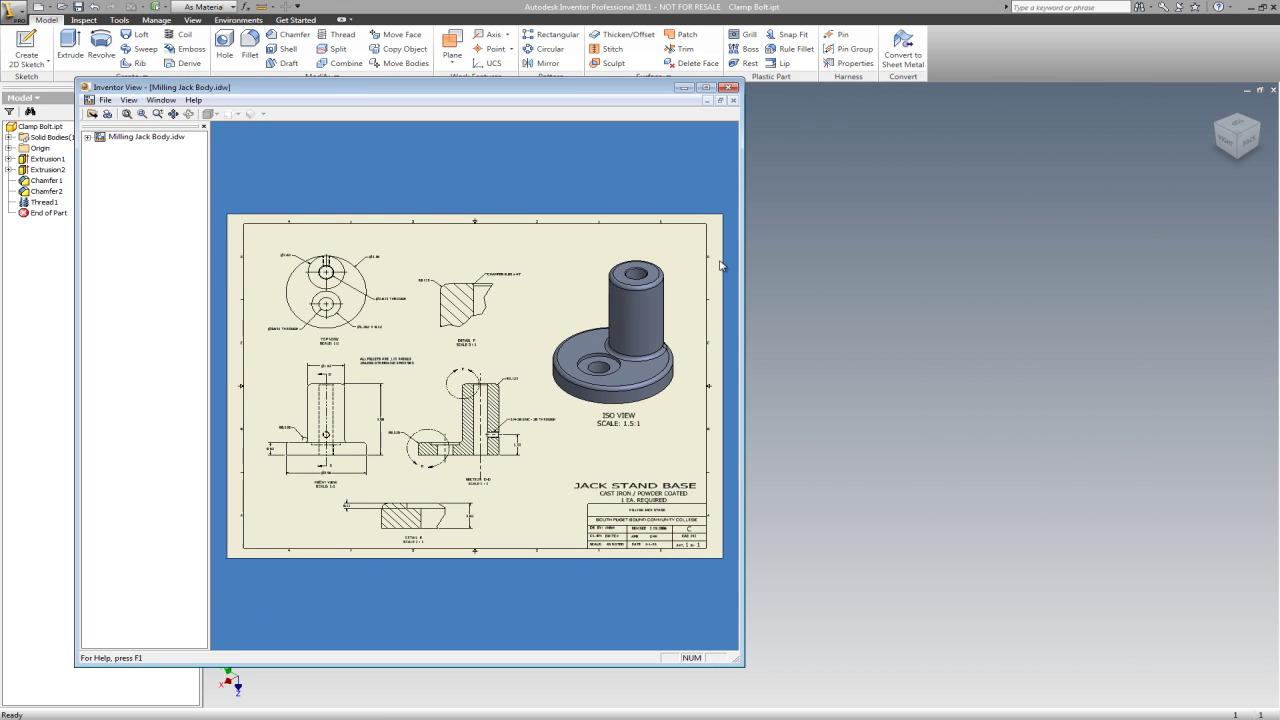
left_click_drag(472, 88, 0, 116)
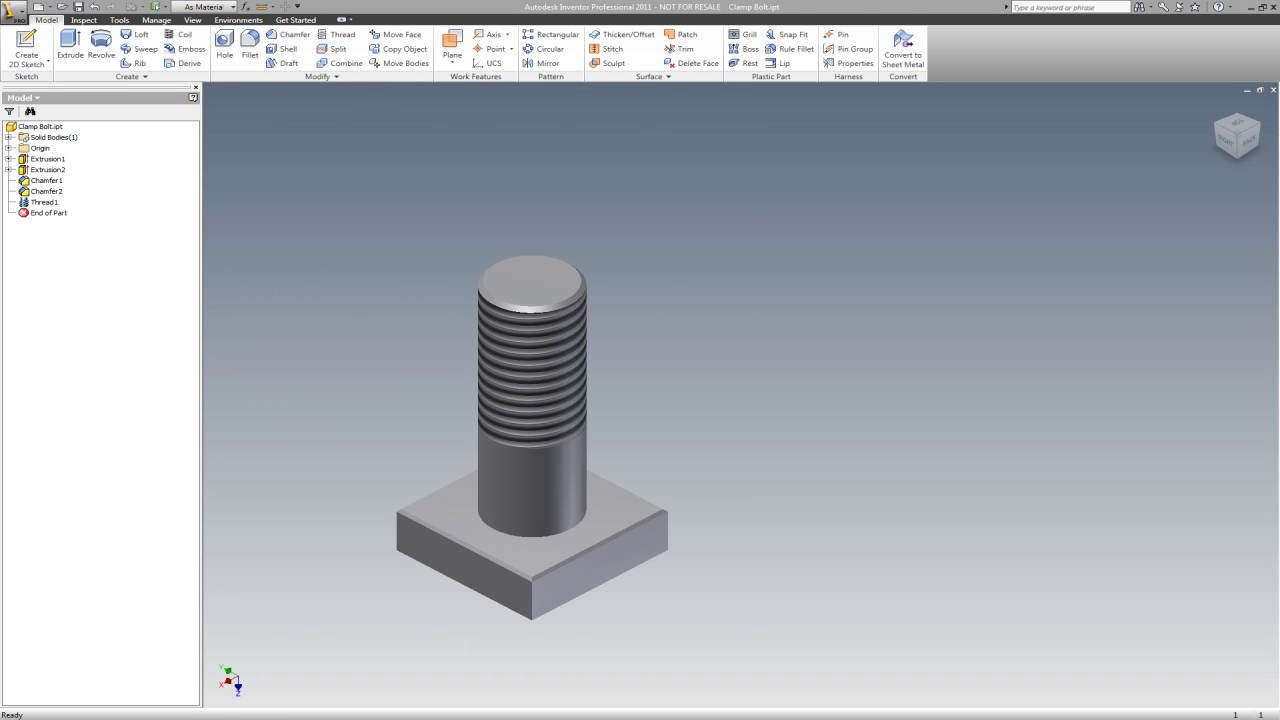
left_click(1009, 166)
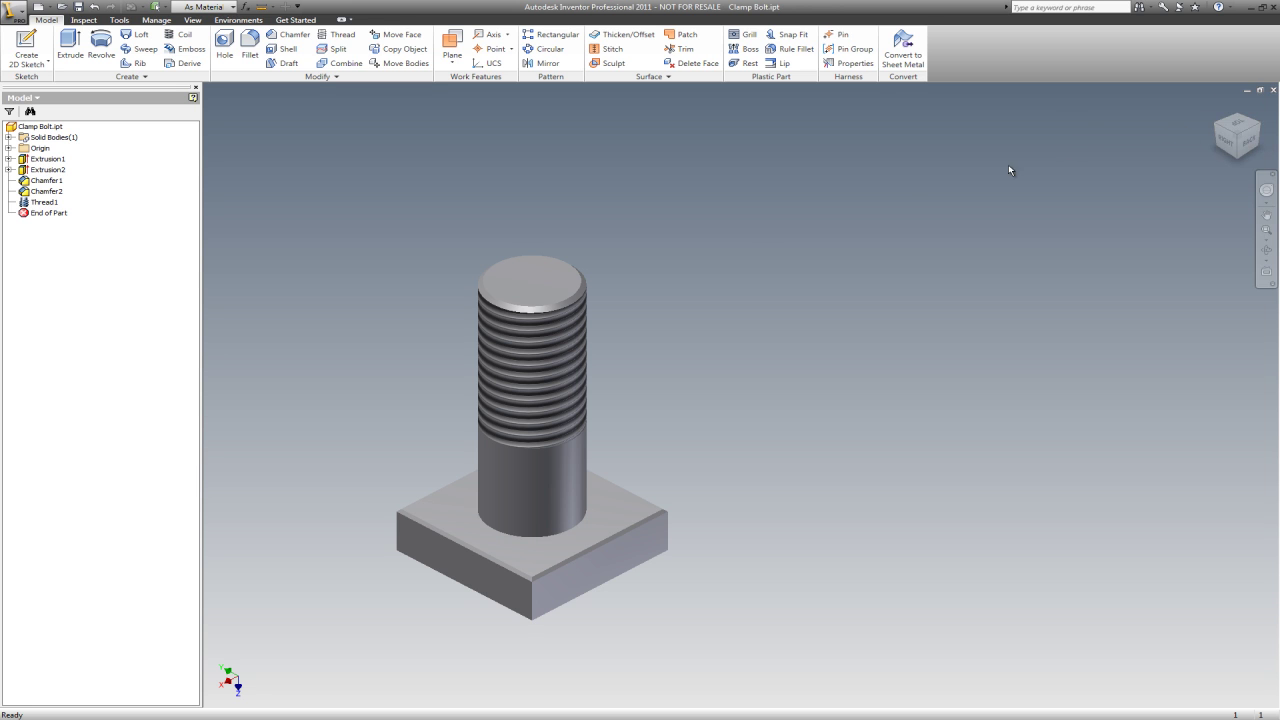
left_click(1274, 90)
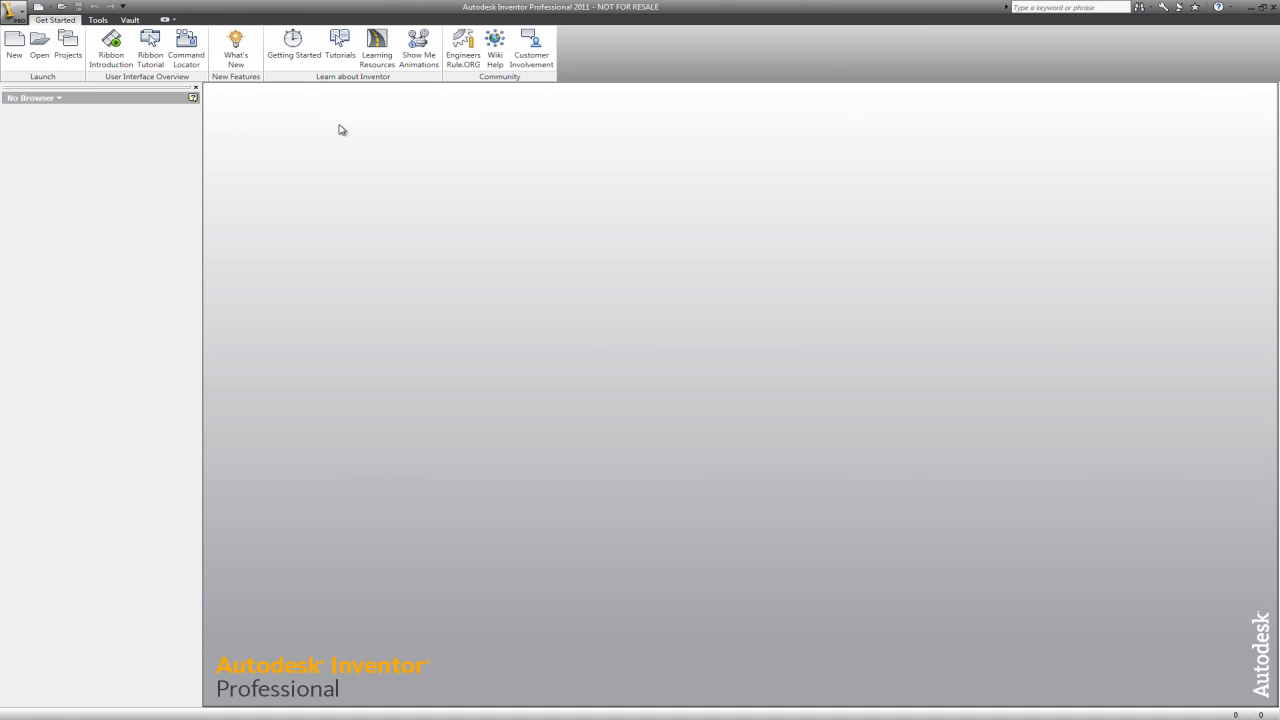
Check the active project in the project list, then create a new part file
left_click(69, 42)
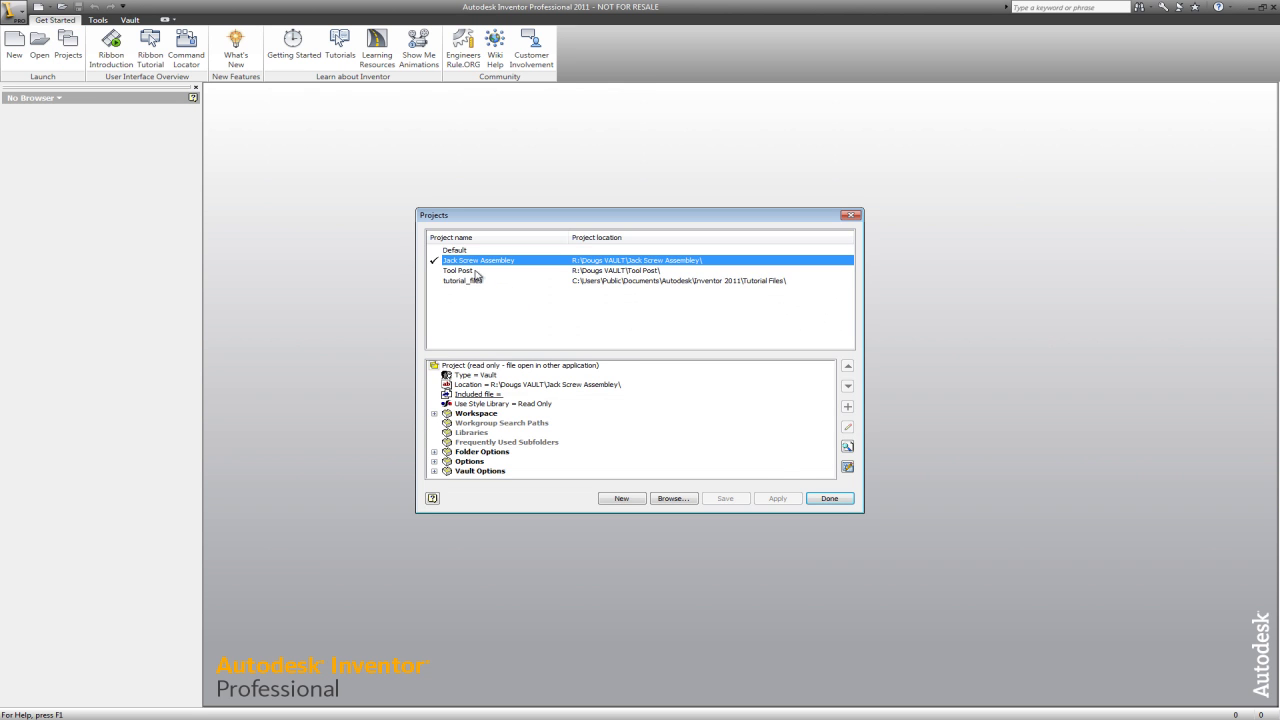
left_click(830, 498)
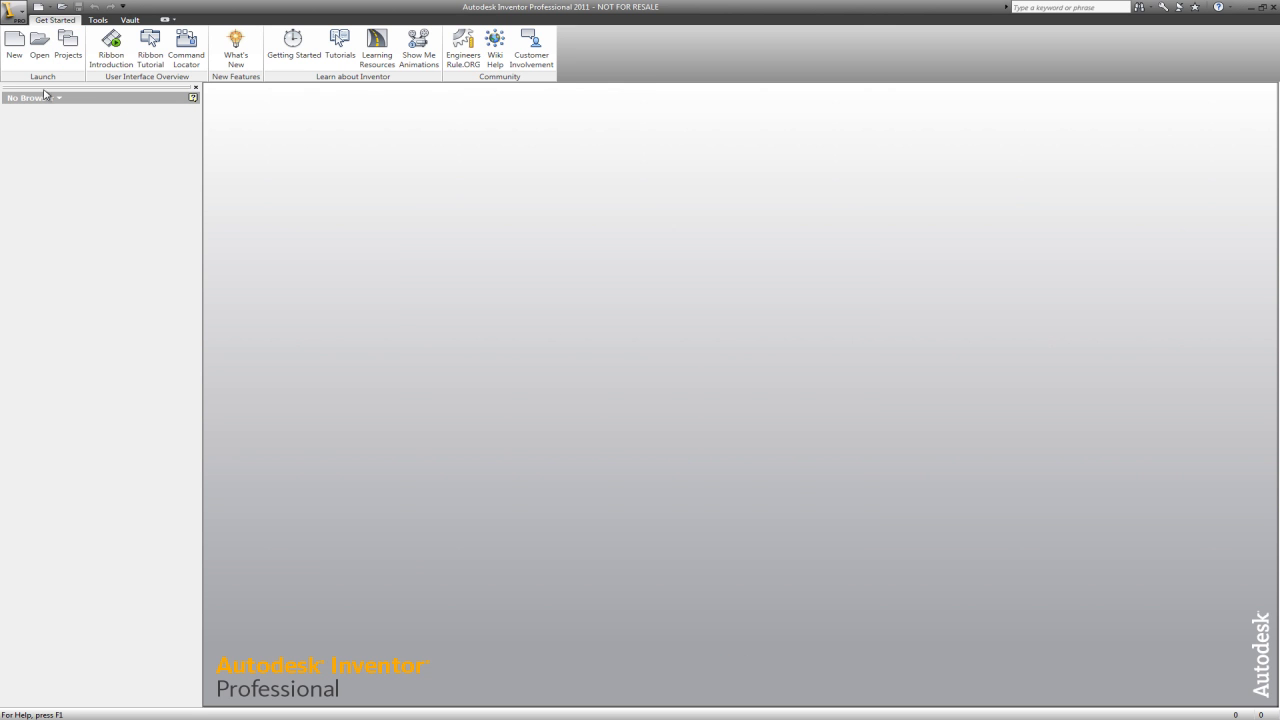
left_click(10, 45)
left_click(598, 226)
left_click(744, 620)
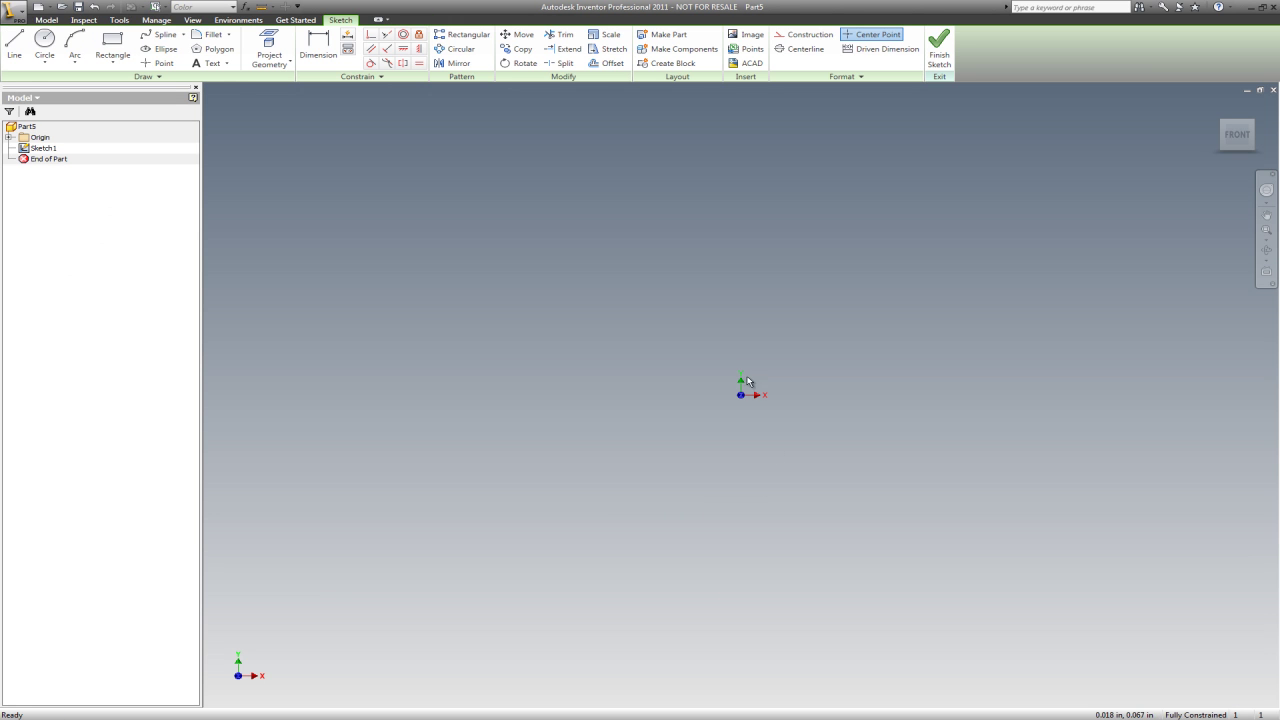
Sketch a circle centred on the origin and dimension its diameter to 3.56 in
left_click(42, 37)
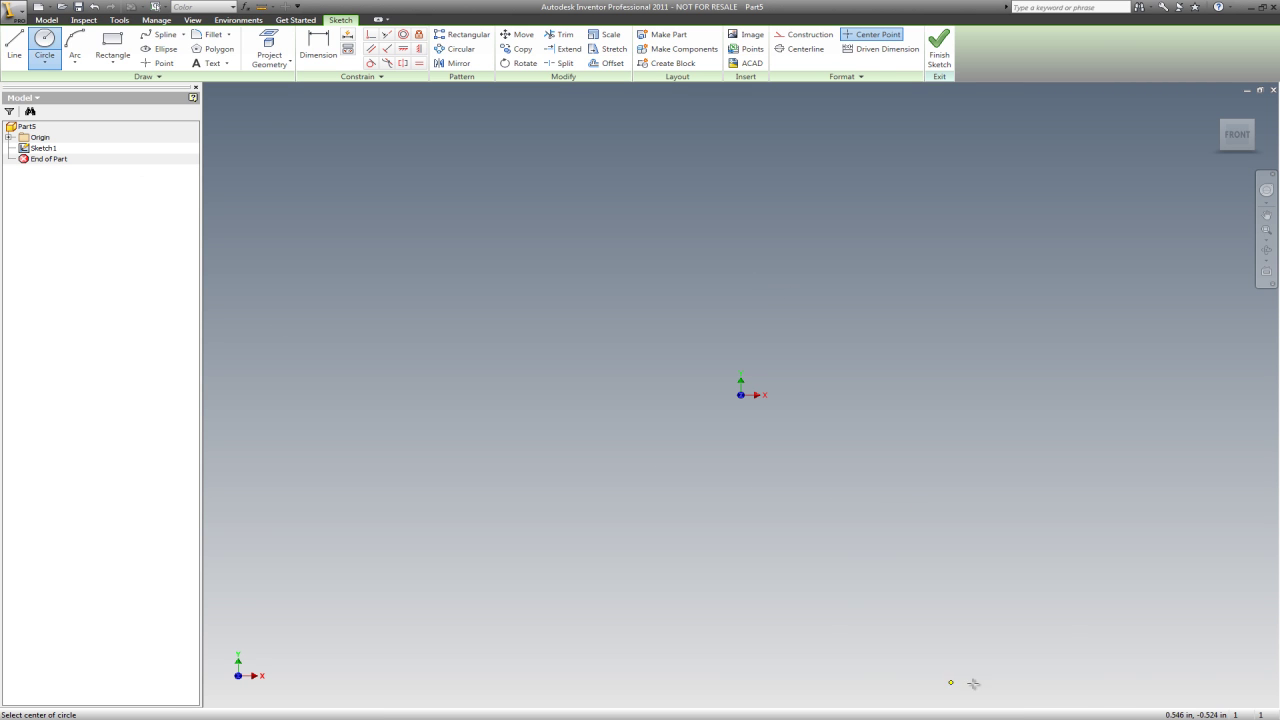
left_click(740, 394)
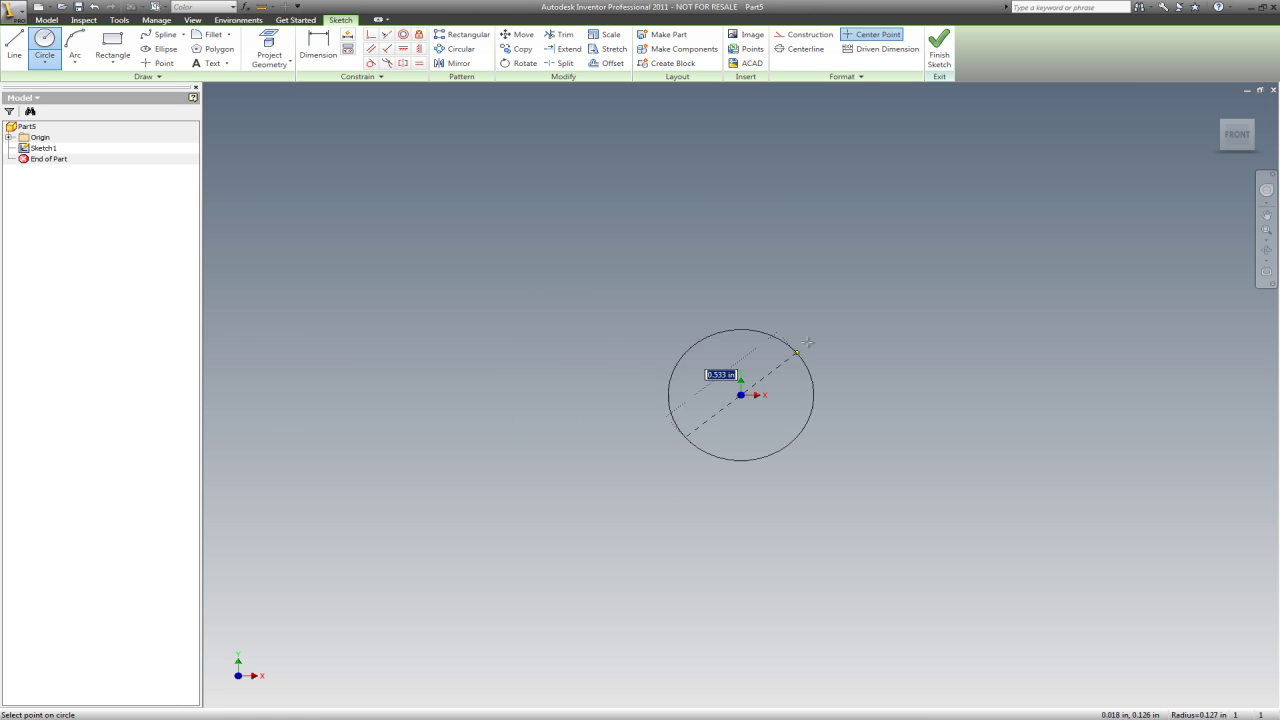
left_click(886, 303)
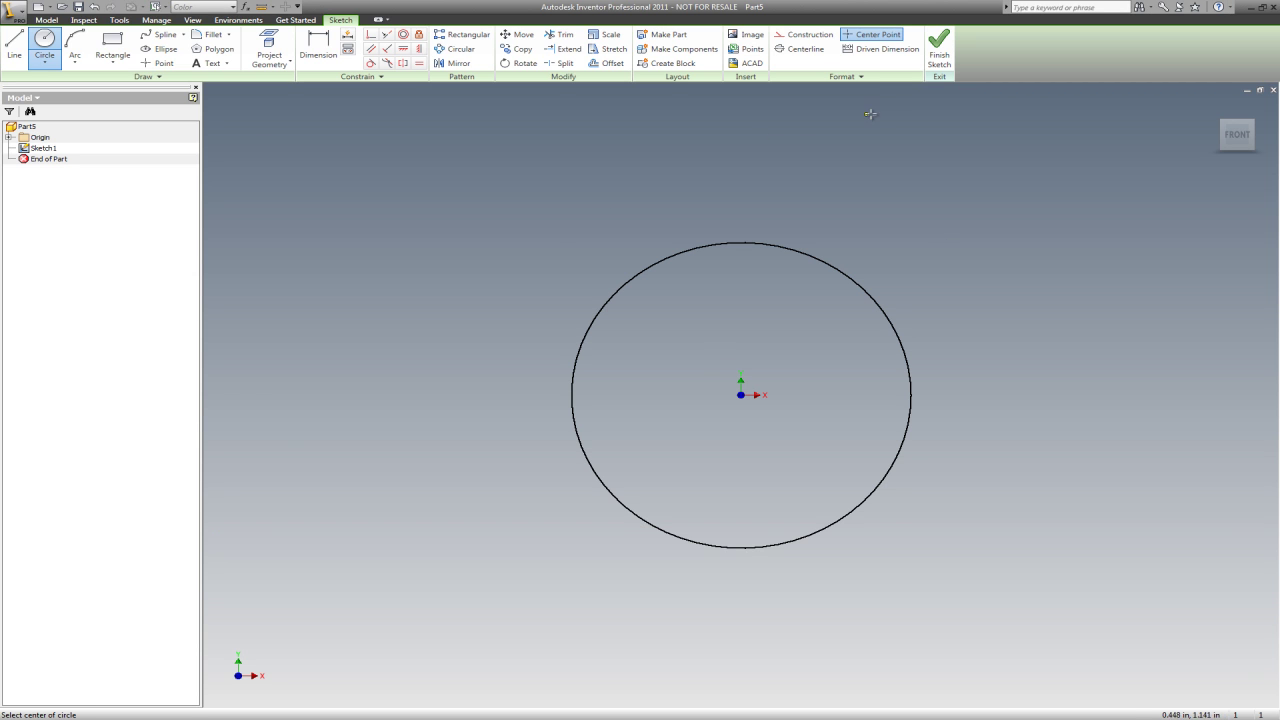
key("d")
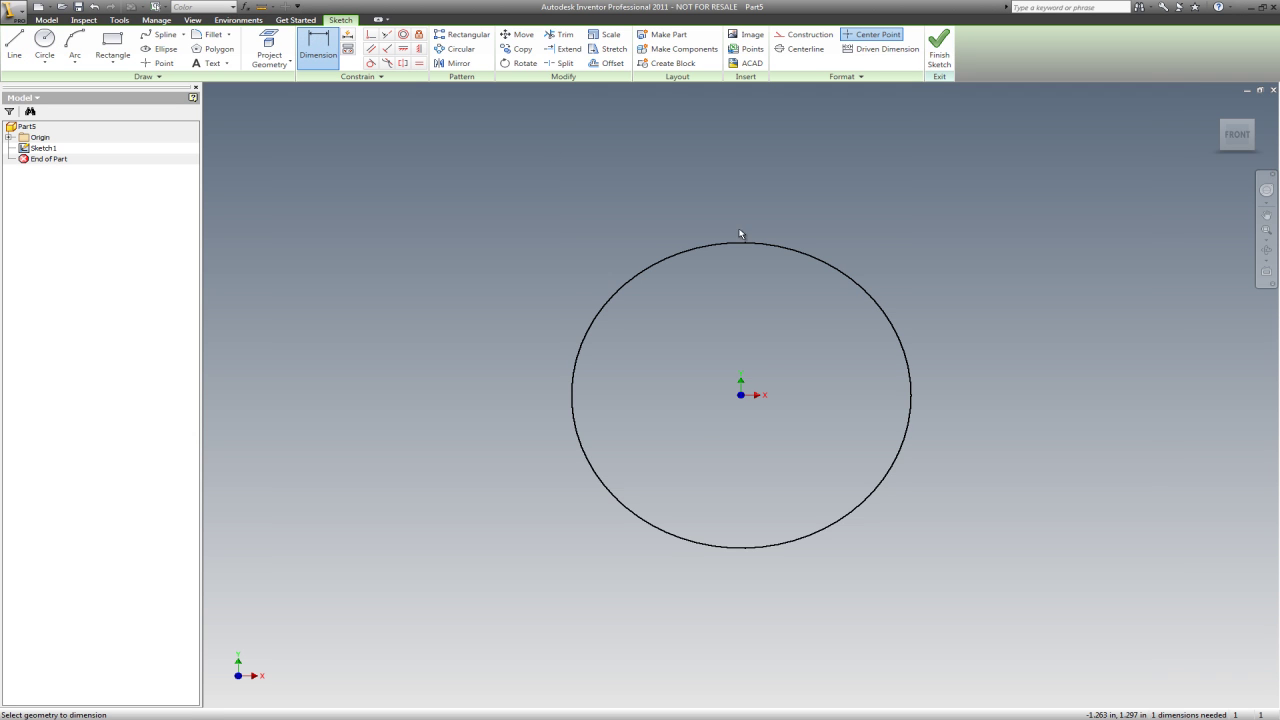
left_click(842, 271)
left_click(918, 199)
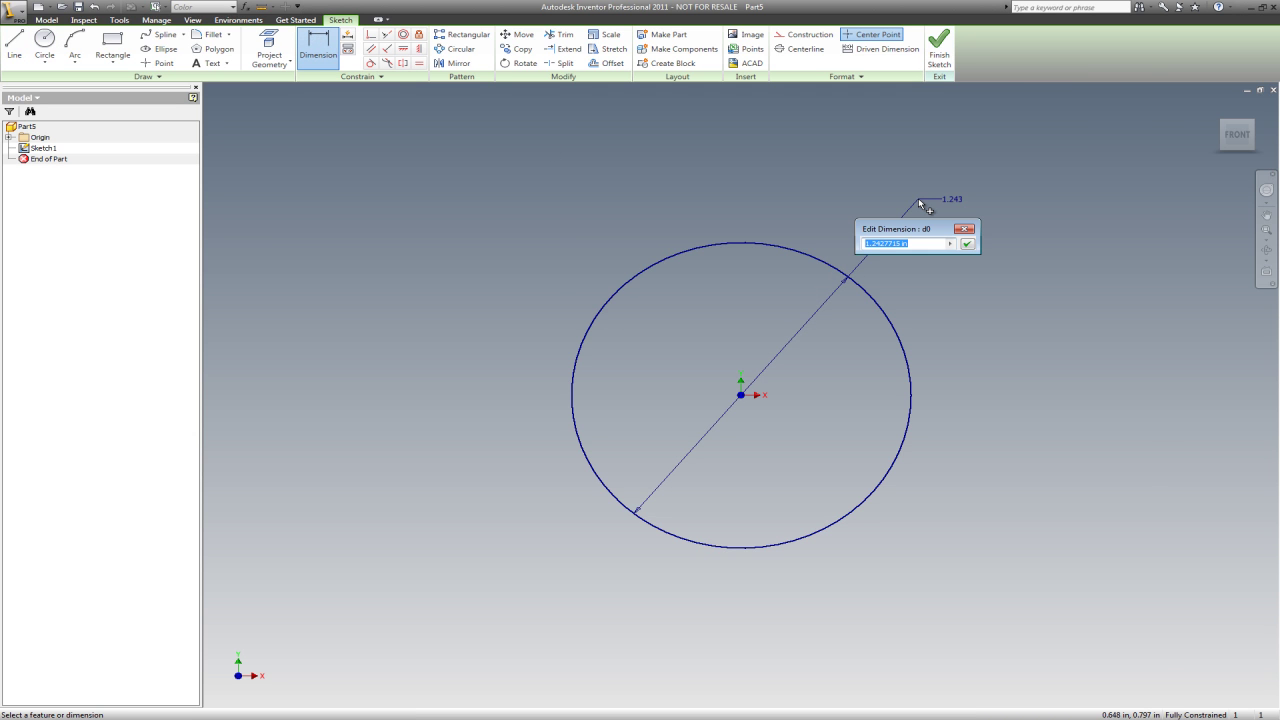
type("3.56")
key("Return")
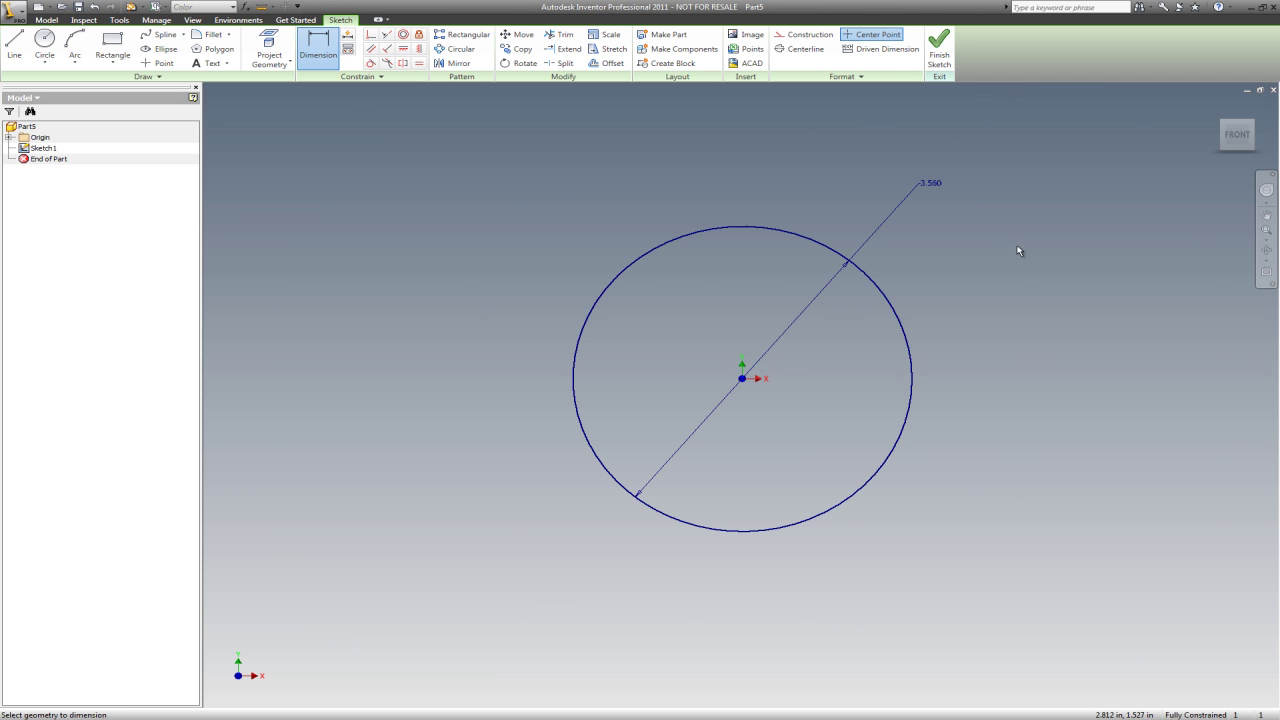
Finish the sketch and extrude the circle 0.625 in to form the base disk
left_click(939, 45)
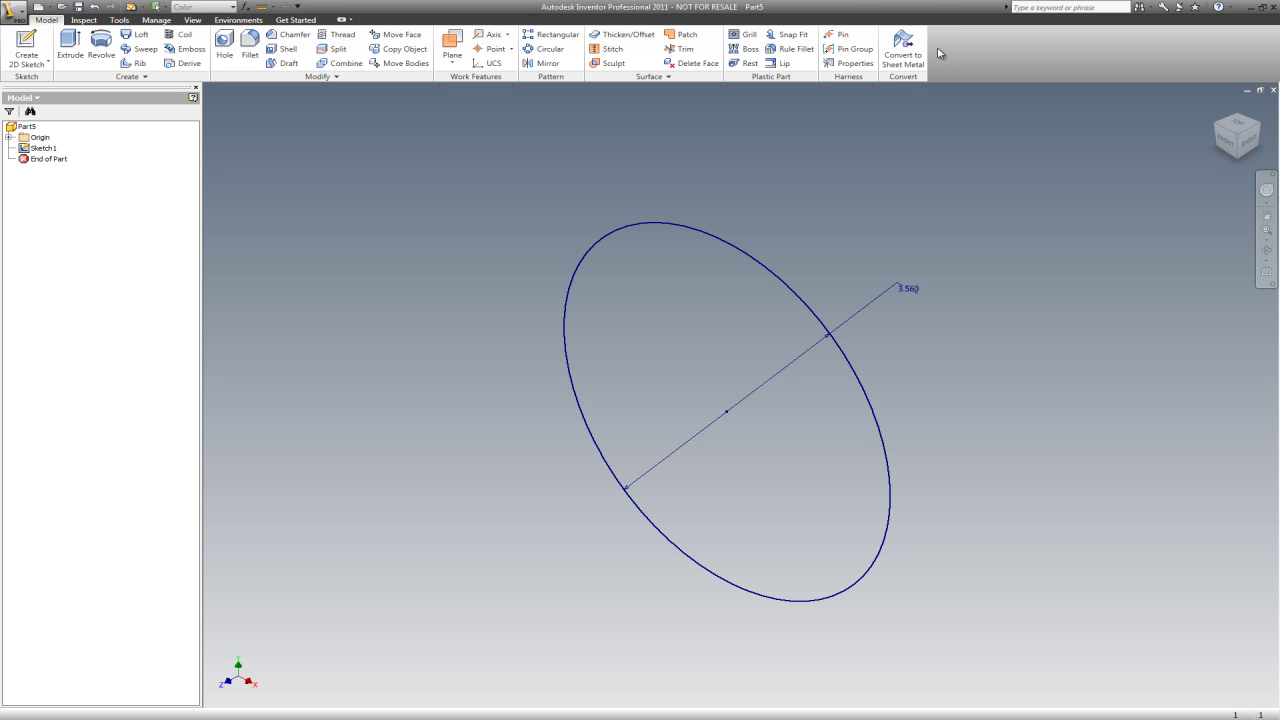
left_click(84, 48)
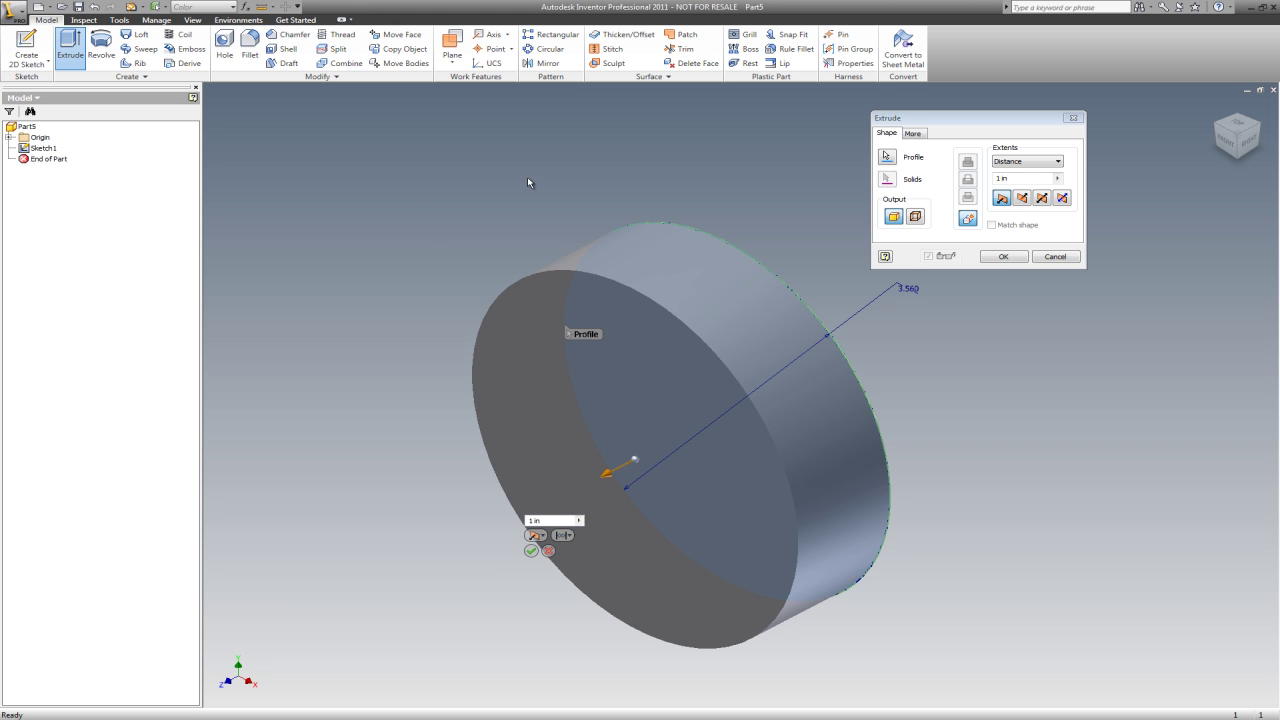
left_click_drag(1021, 177, 976, 182)
type(".625")
key("Return")
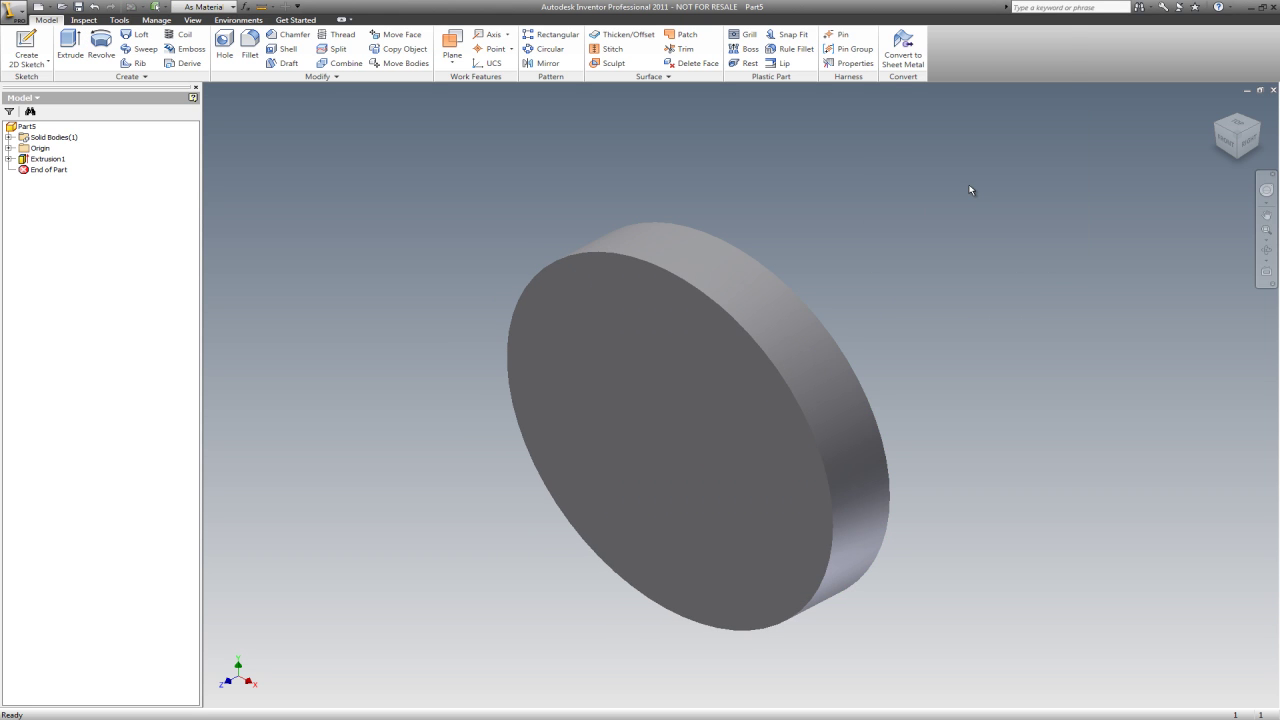
Orient the disk edge-on so it lies flat and define that view as the Front view
left_click(1228, 145)
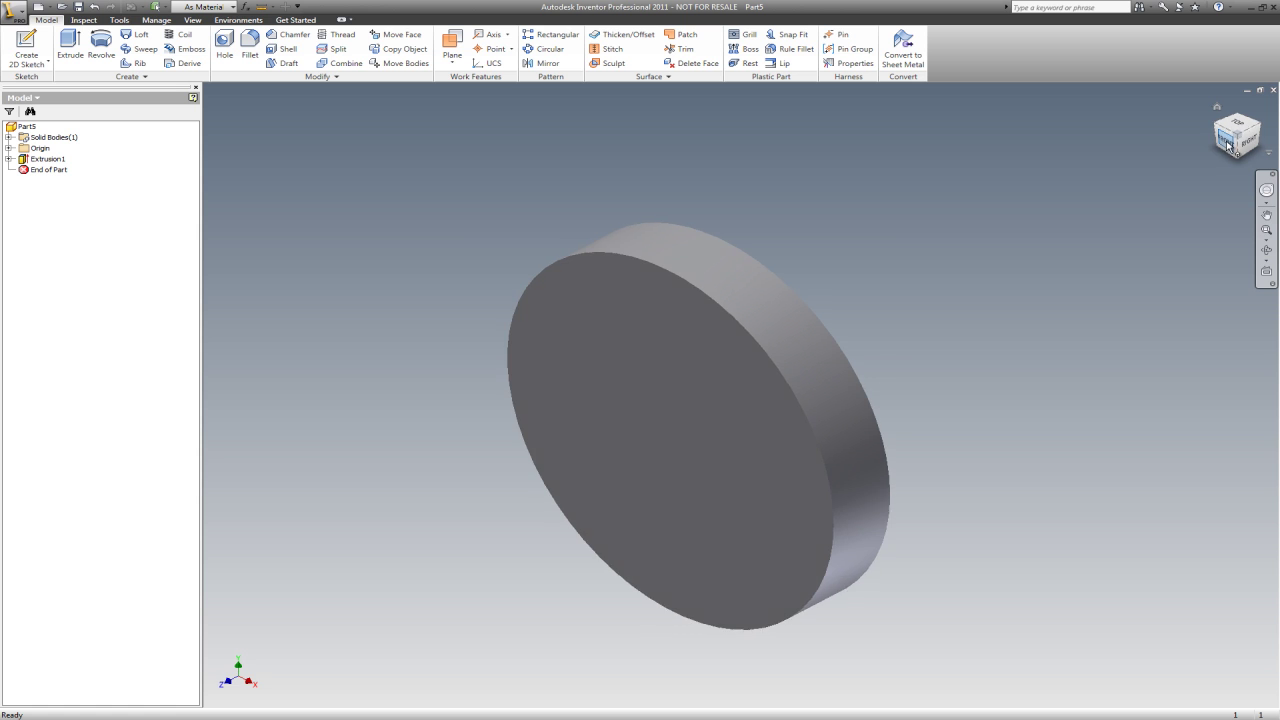
left_click(1240, 116)
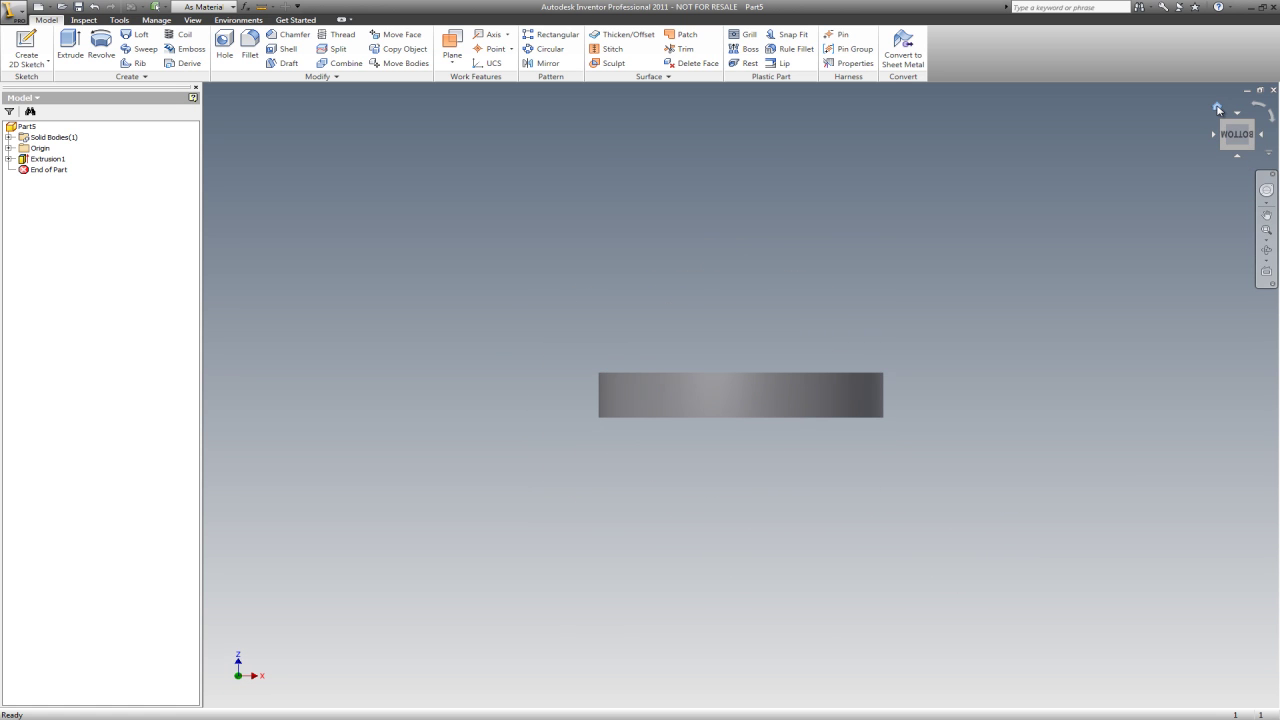
right_click(1218, 109)
mouse_move(1162, 205)
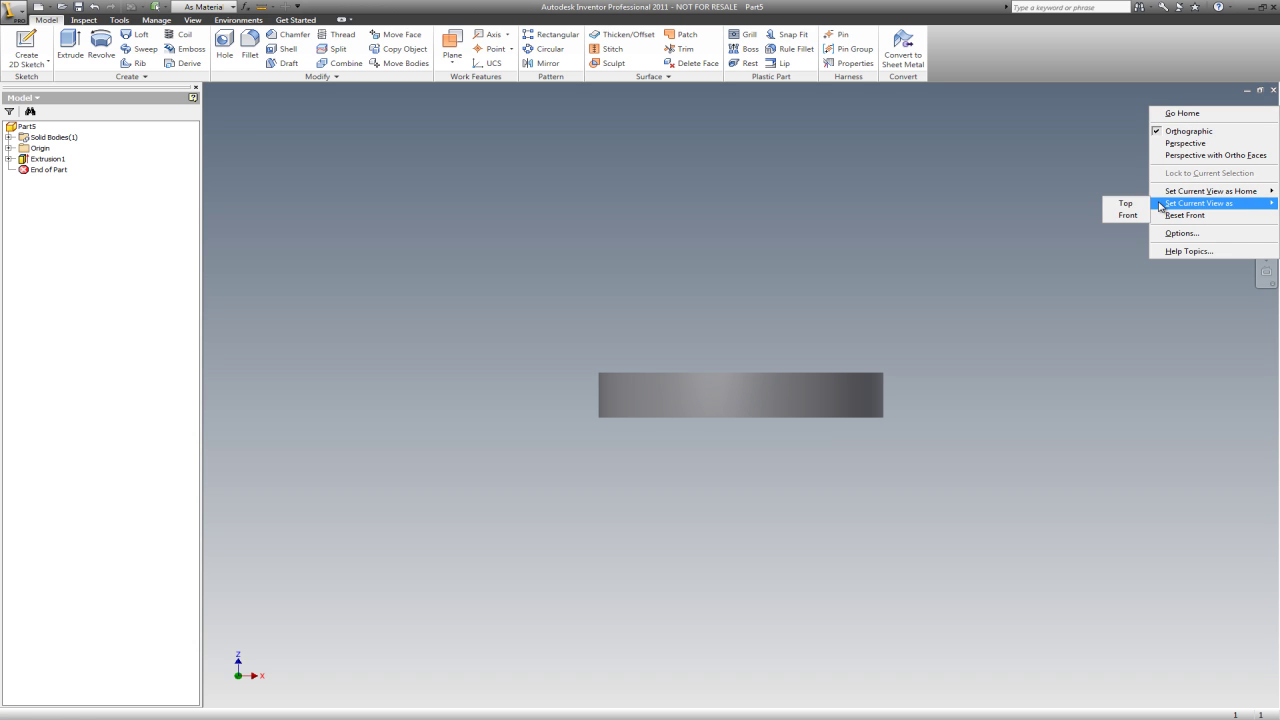
left_click(1127, 215)
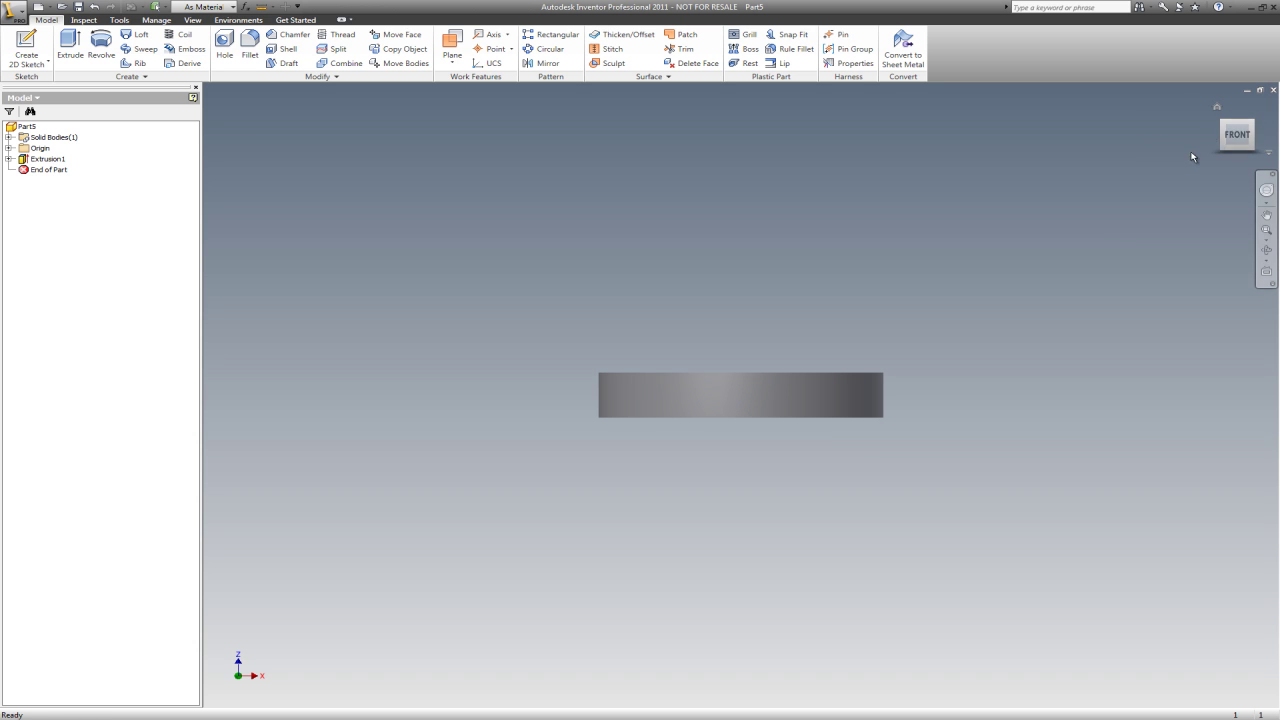
Turn the disk to an isometric view showing its upper face and set that view as Home
left_click(1253, 124)
right_click(1218, 108)
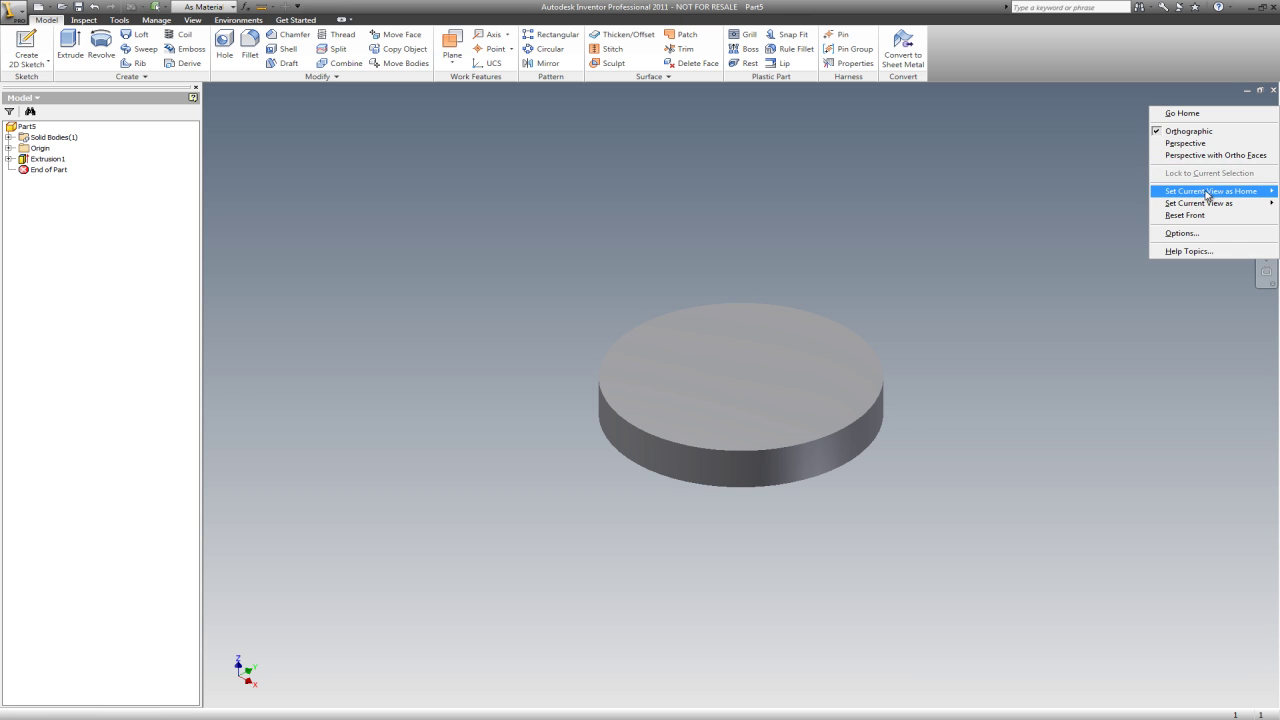
mouse_move(1207, 193)
left_click(1085, 193)
scroll(789, 307, "down", 3)
scroll(658, 289, "down", 3)
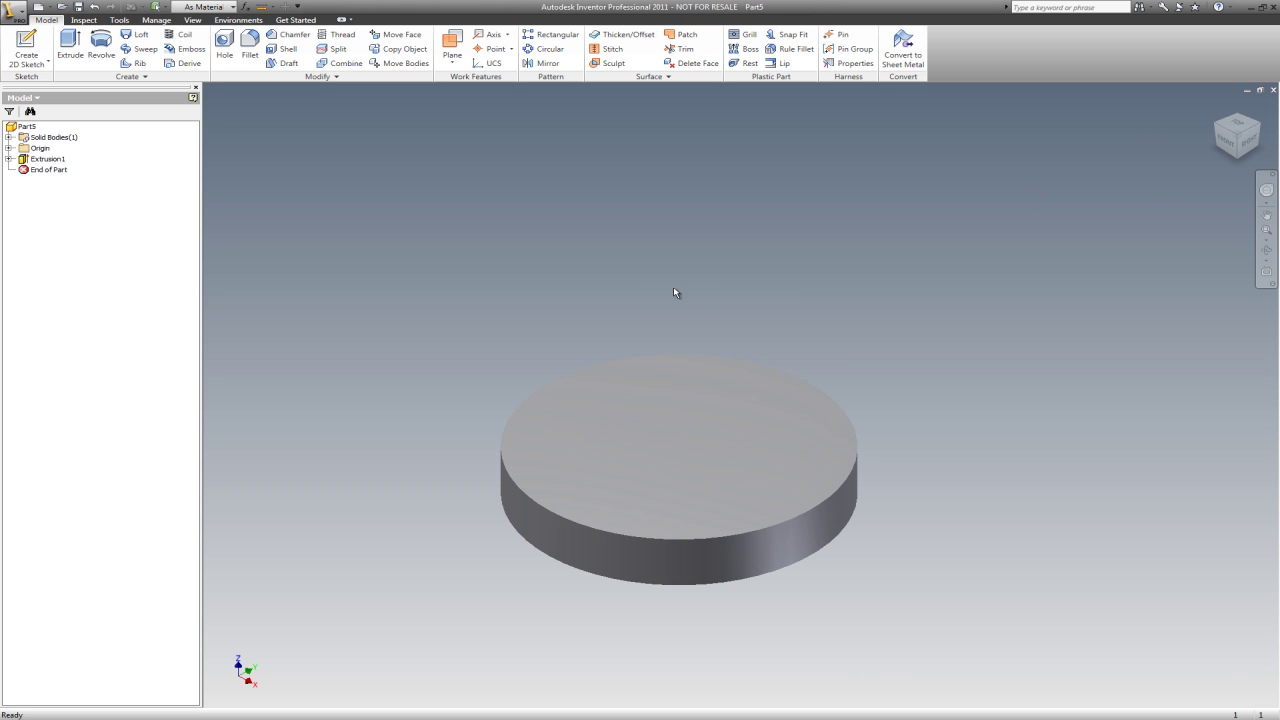
right_click(781, 284)
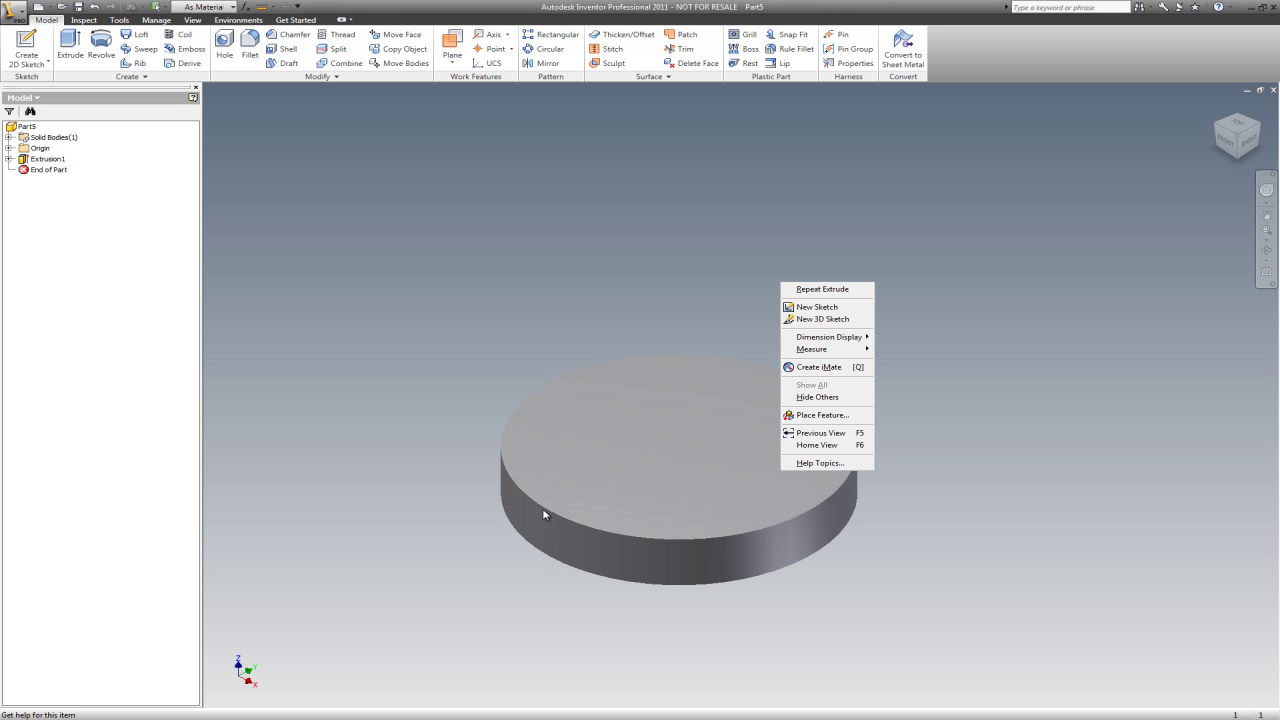
key("Escape")
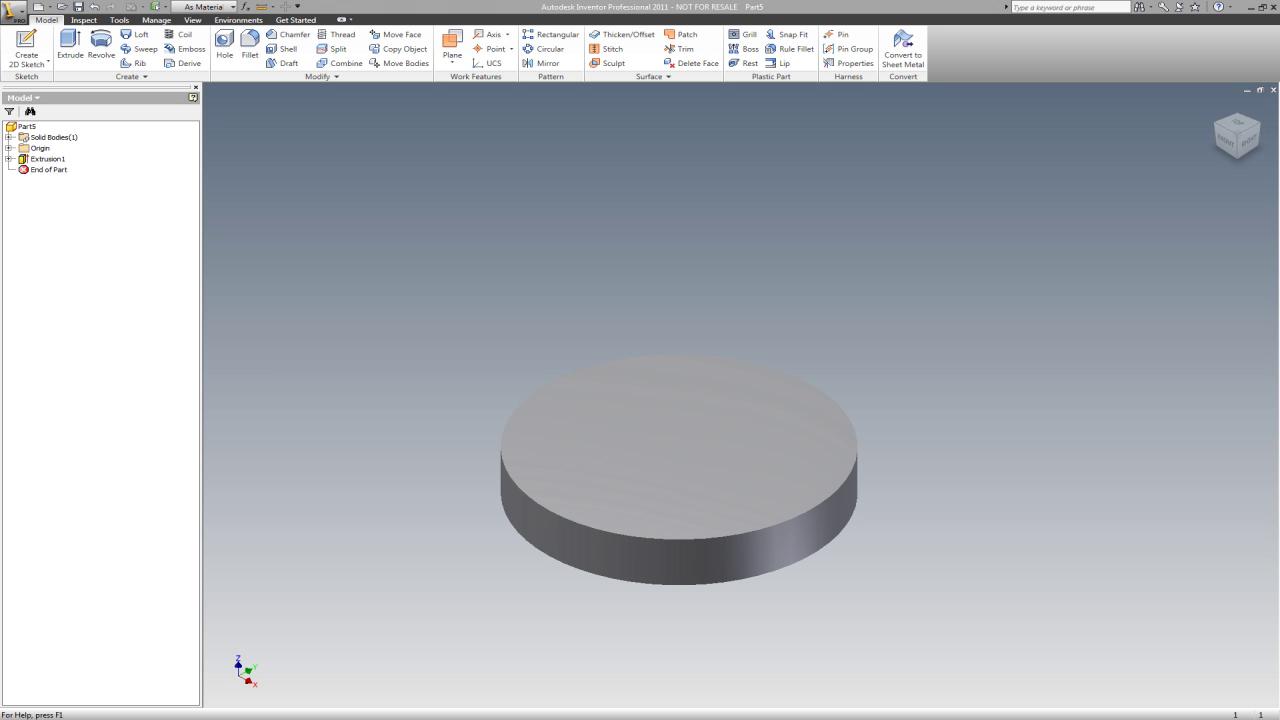
Start a sketch on the disk's top face and draw a 1.62 in diameter circle above the origin
left_click_drag(0, 136, 619, 223)
left_click(1236, 126)
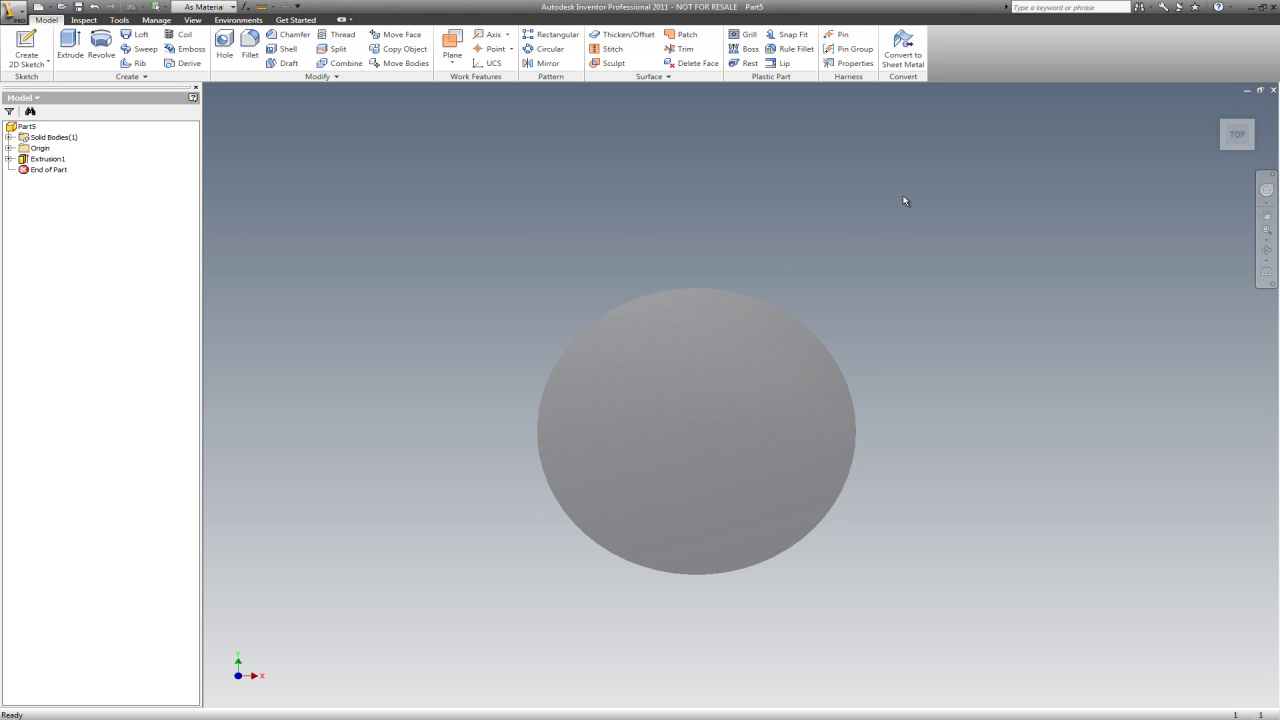
right_click(263, 157)
left_click(318, 183)
left_click(640, 336)
left_click(44, 45)
left_click(691, 360)
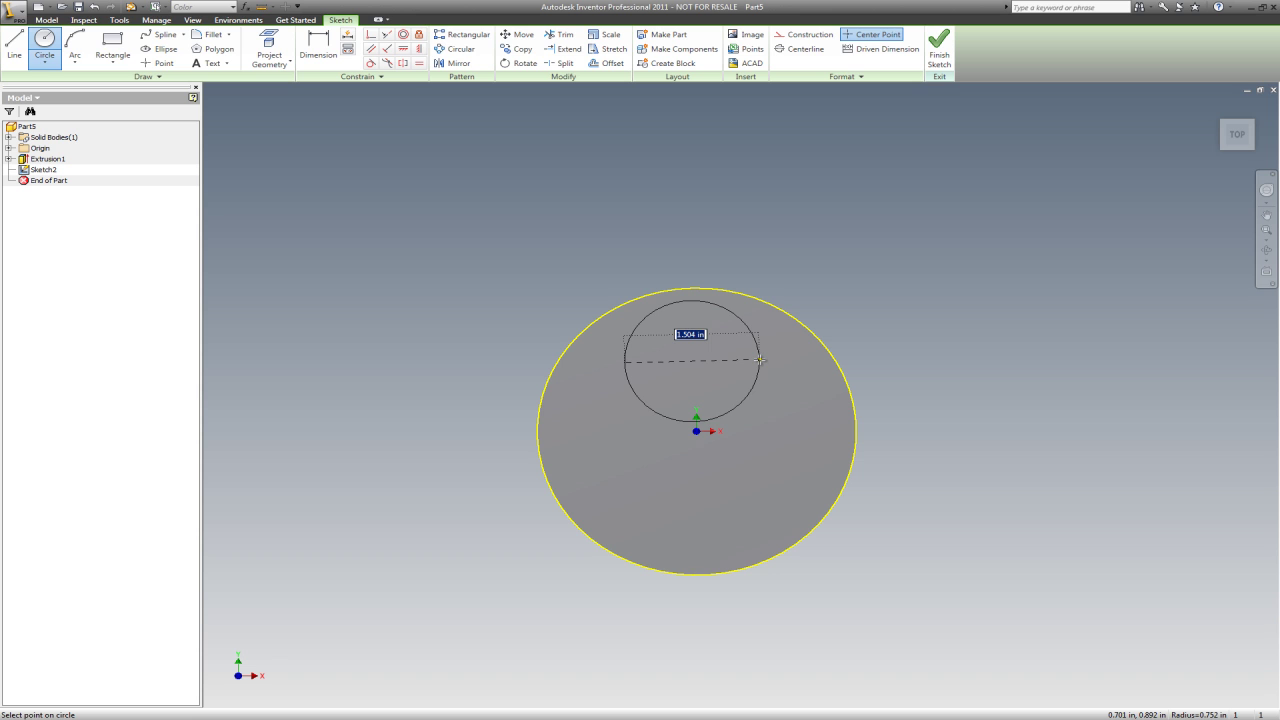
type("1.62")
key("Return")
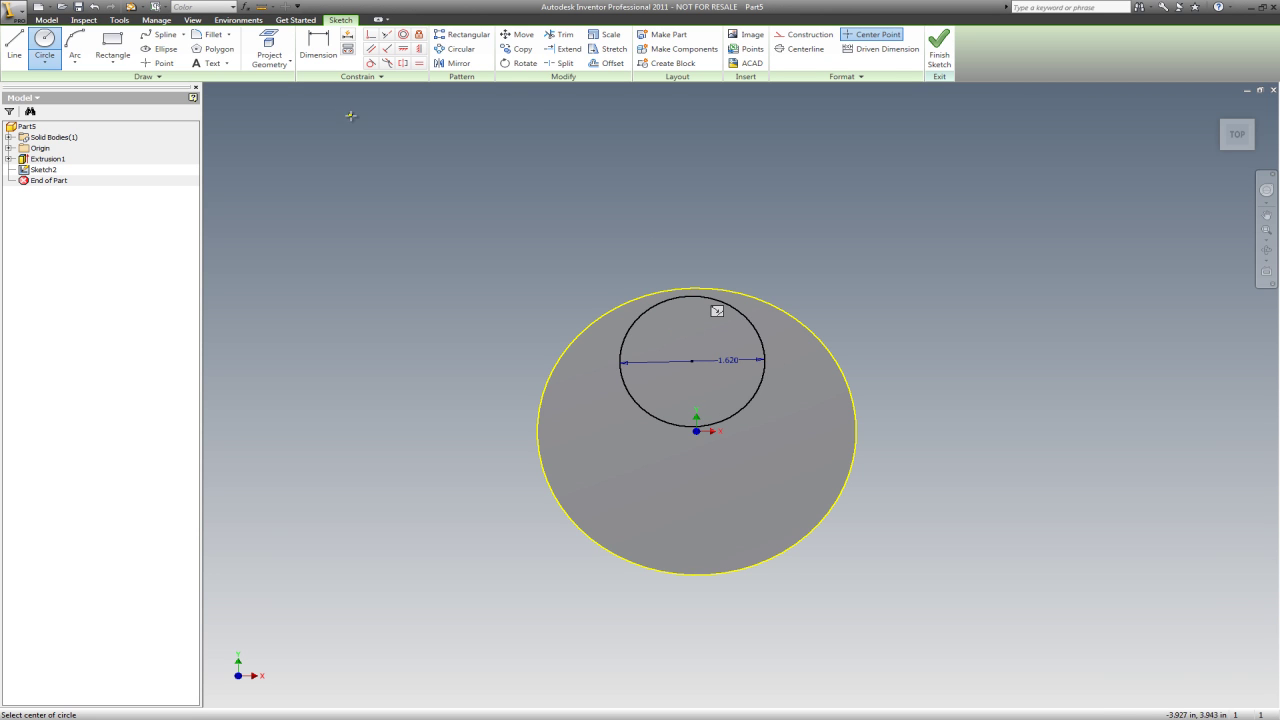
key("Escape")
Apply a tangent constraint between the 1.62 in circle and the disk's outer edge
left_click(370, 63)
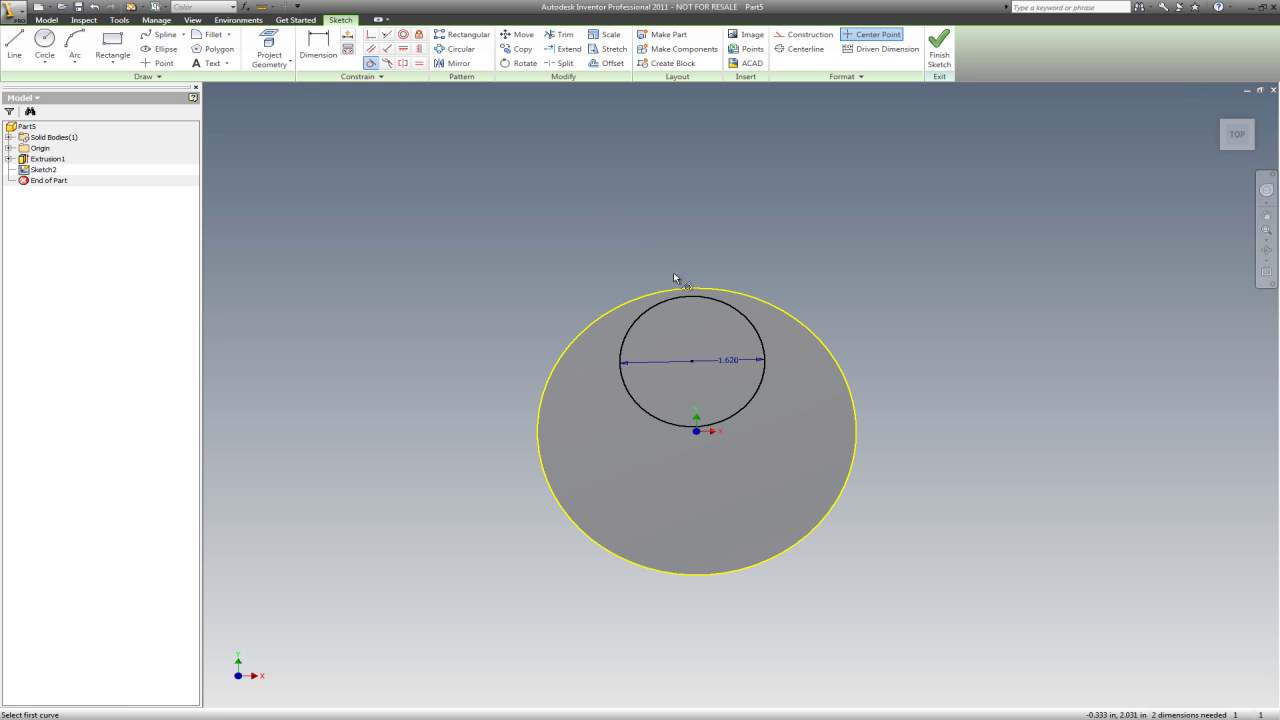
left_click(693, 297)
left_click(700, 289)
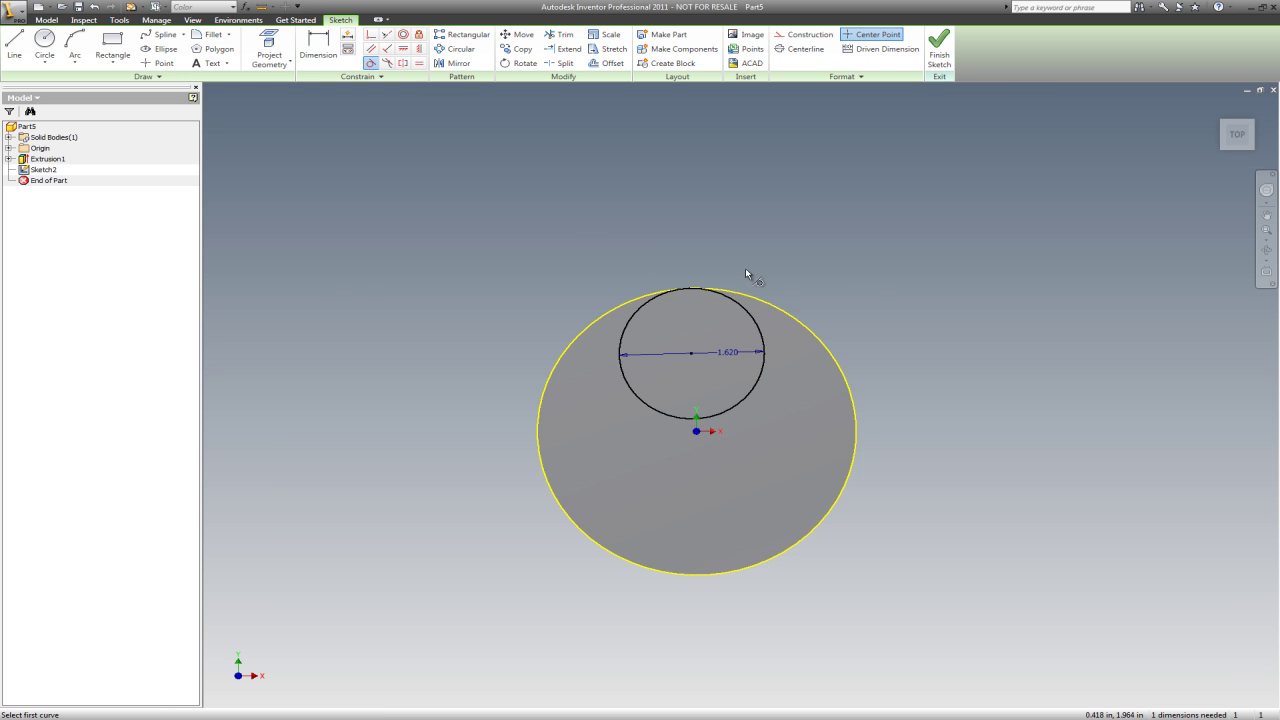
scroll(870, 290, "down", 2)
scroll(870, 290, "up", 5)
key("Escape")
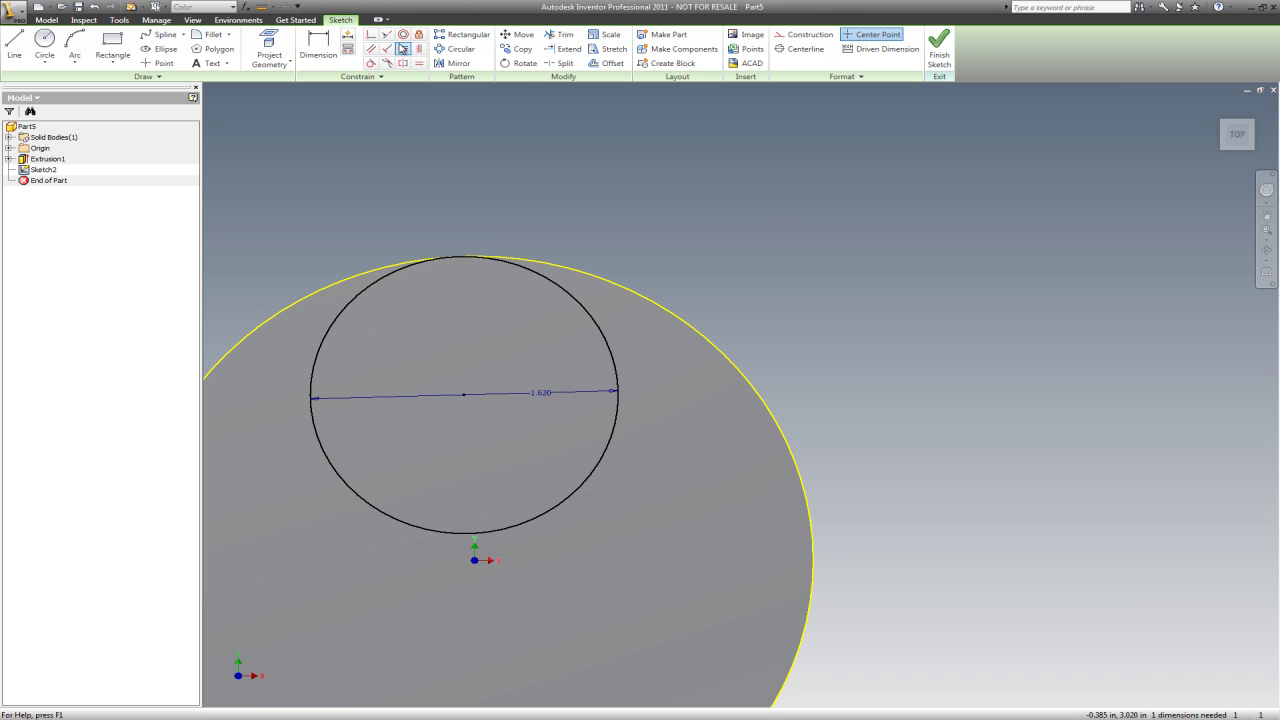
Align the small circle's centre vertically with the sketch origin using a Vertical constraint
left_click(420, 50)
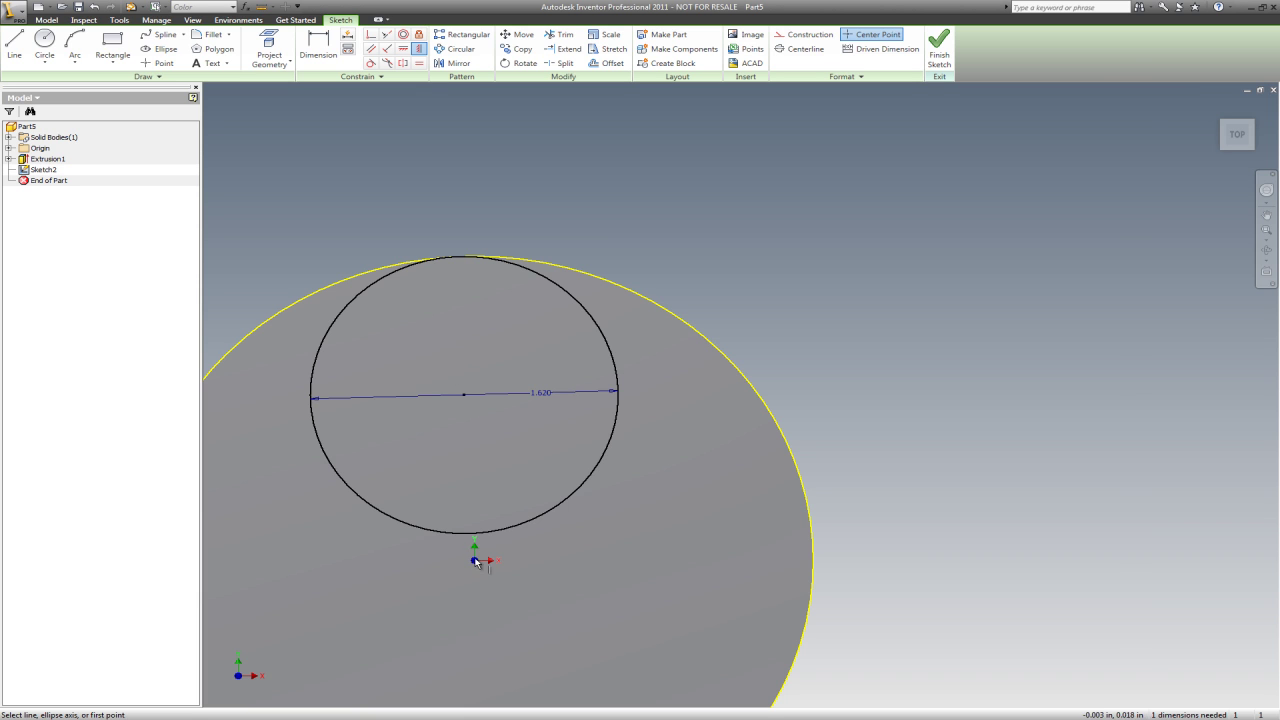
left_click(419, 50)
left_click(419, 50)
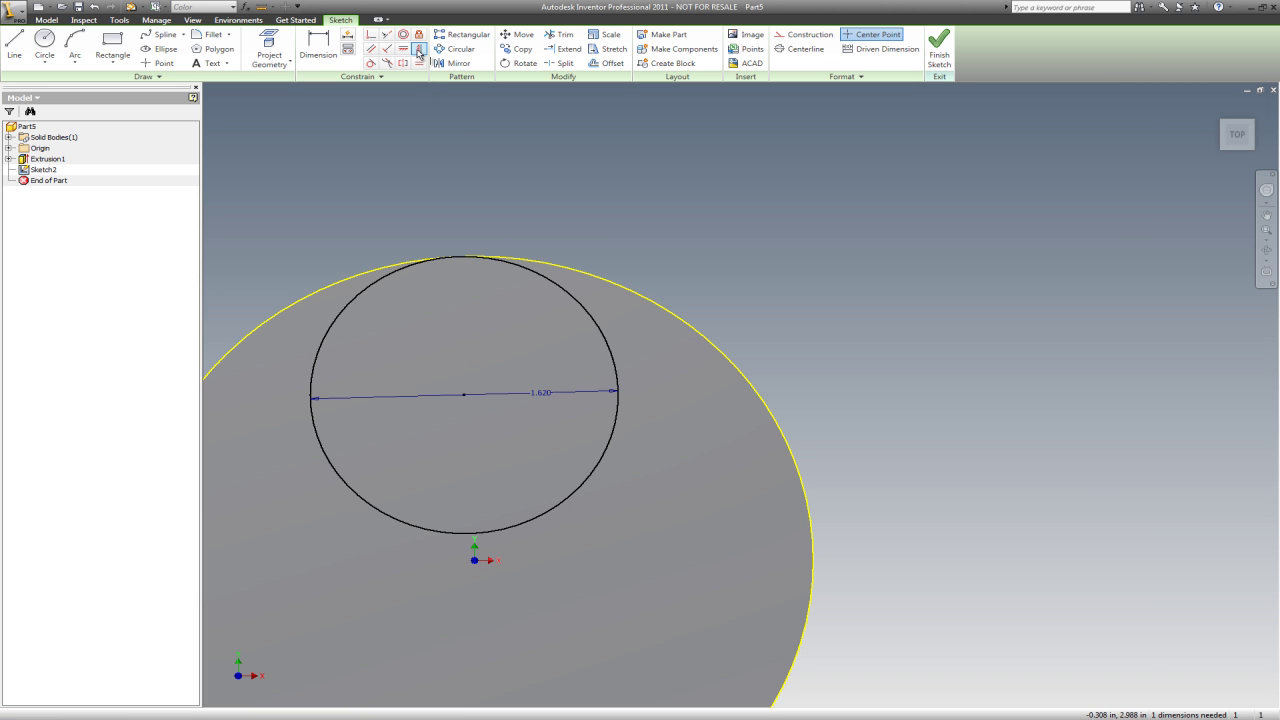
left_click(475, 561)
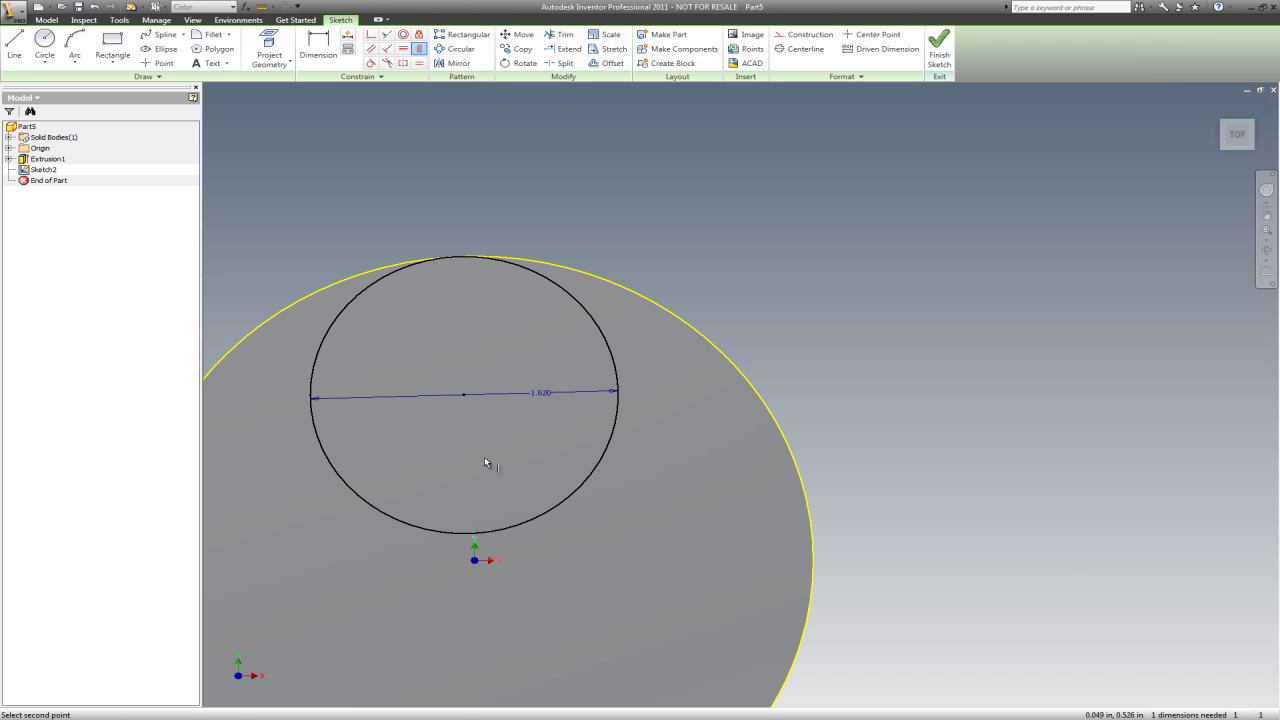
left_click(466, 399)
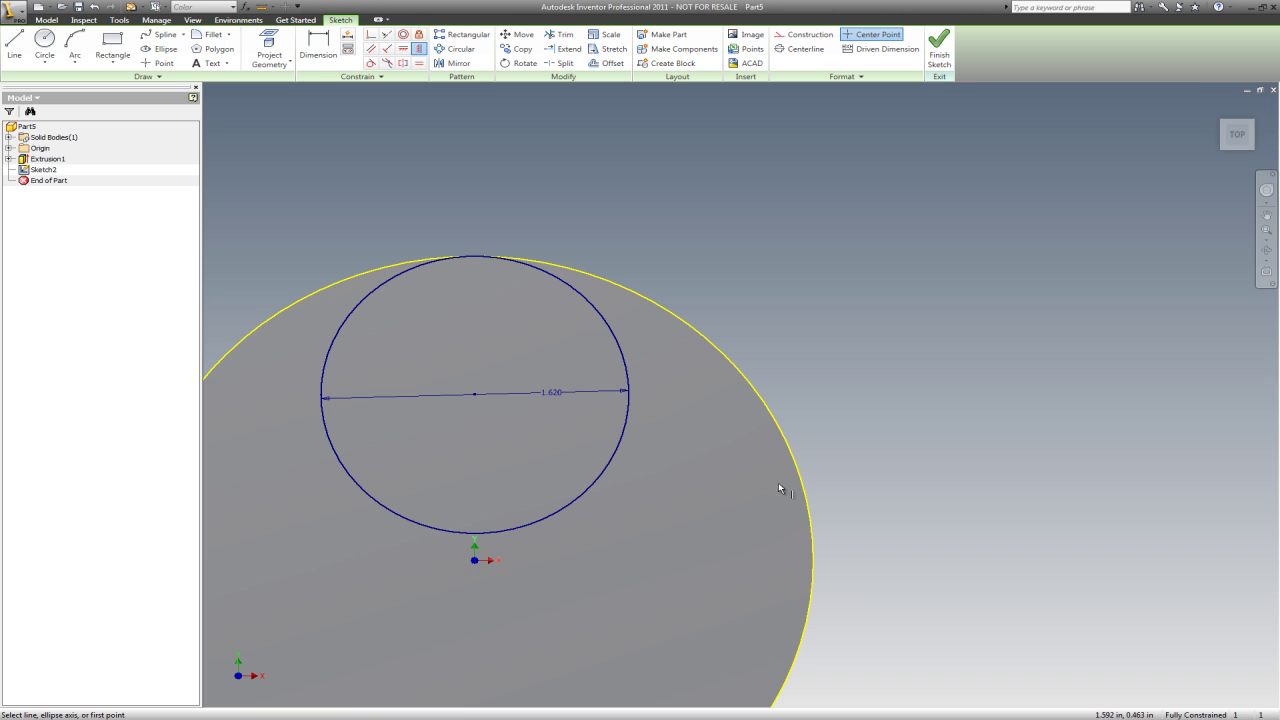
scroll(750, 432, "up", 5)
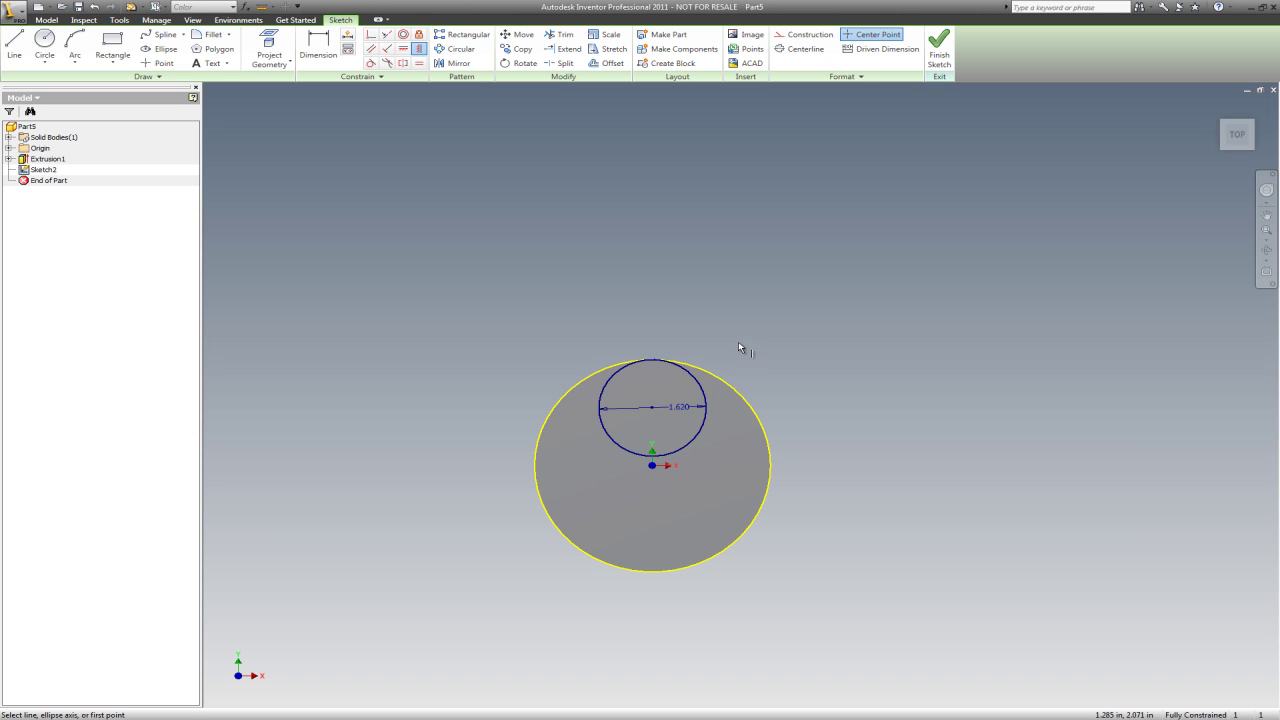
Finish the sketch and extrude the 1.62 in circle 3.5 in outward from the disk's face as the post
left_click(1256, 126)
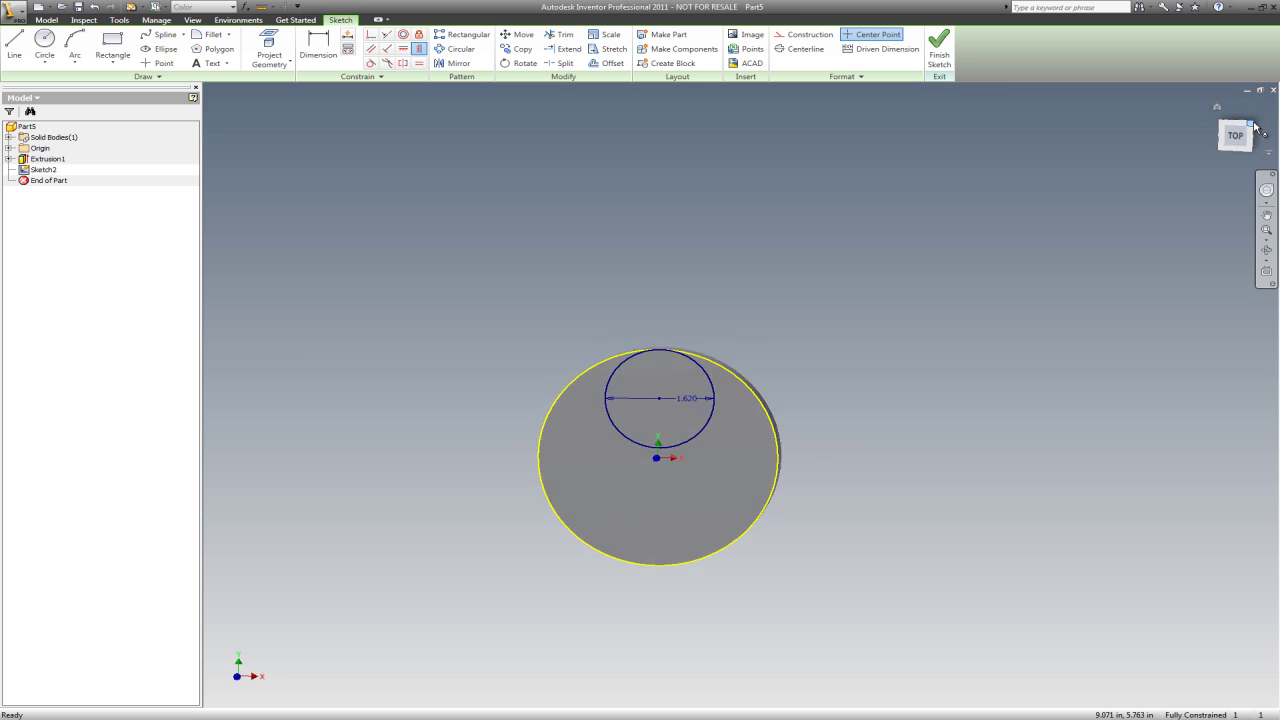
left_click(940, 45)
left_click(72, 42)
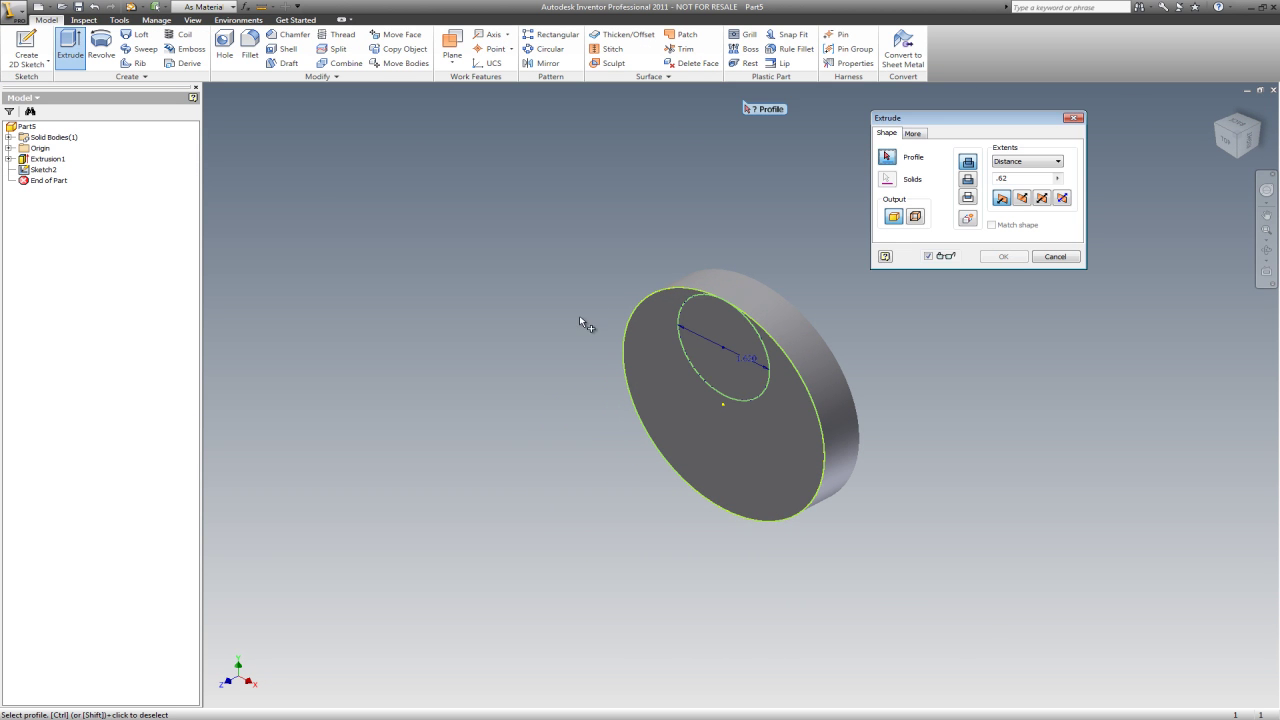
left_click(700, 320)
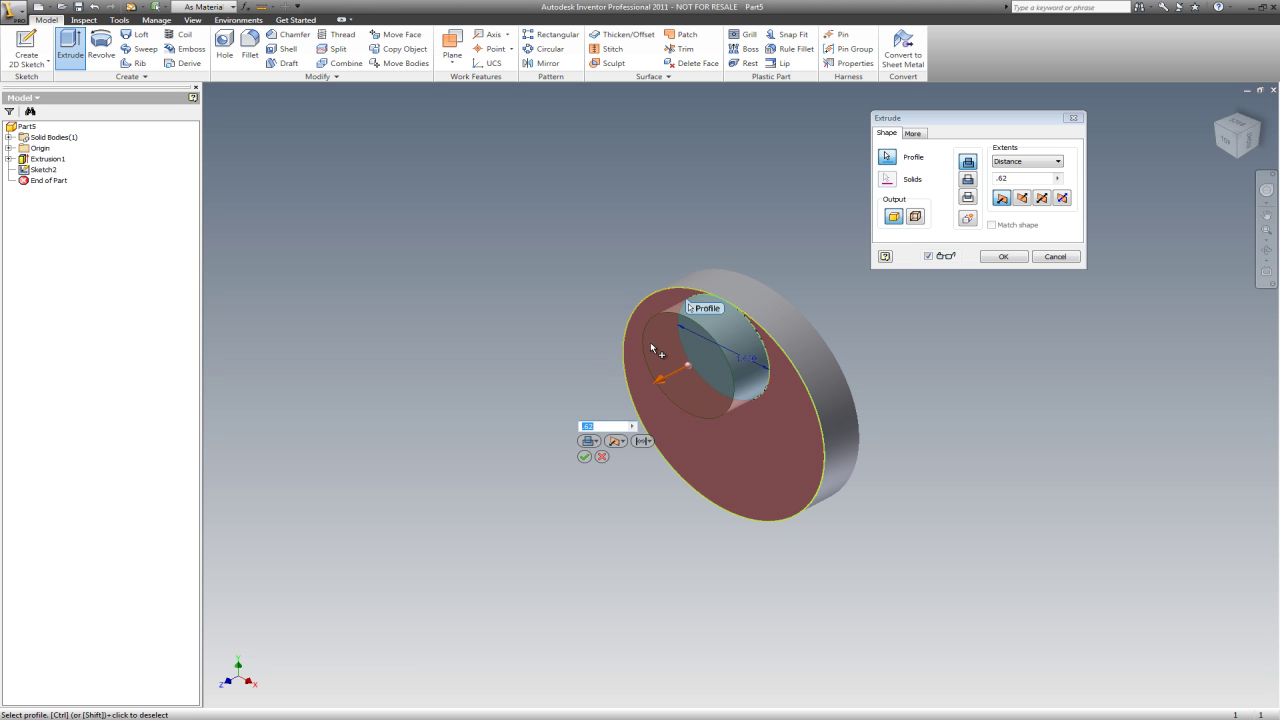
left_click_drag(1013, 179, 986, 181)
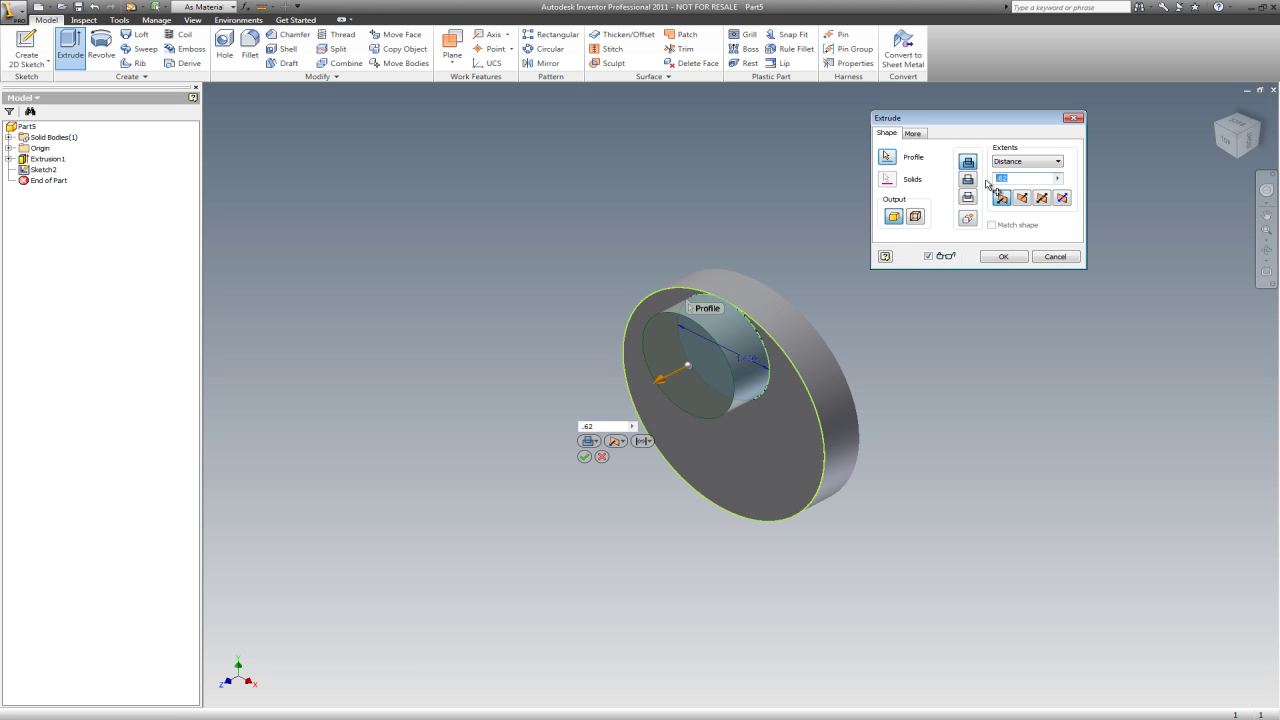
type("3.5")
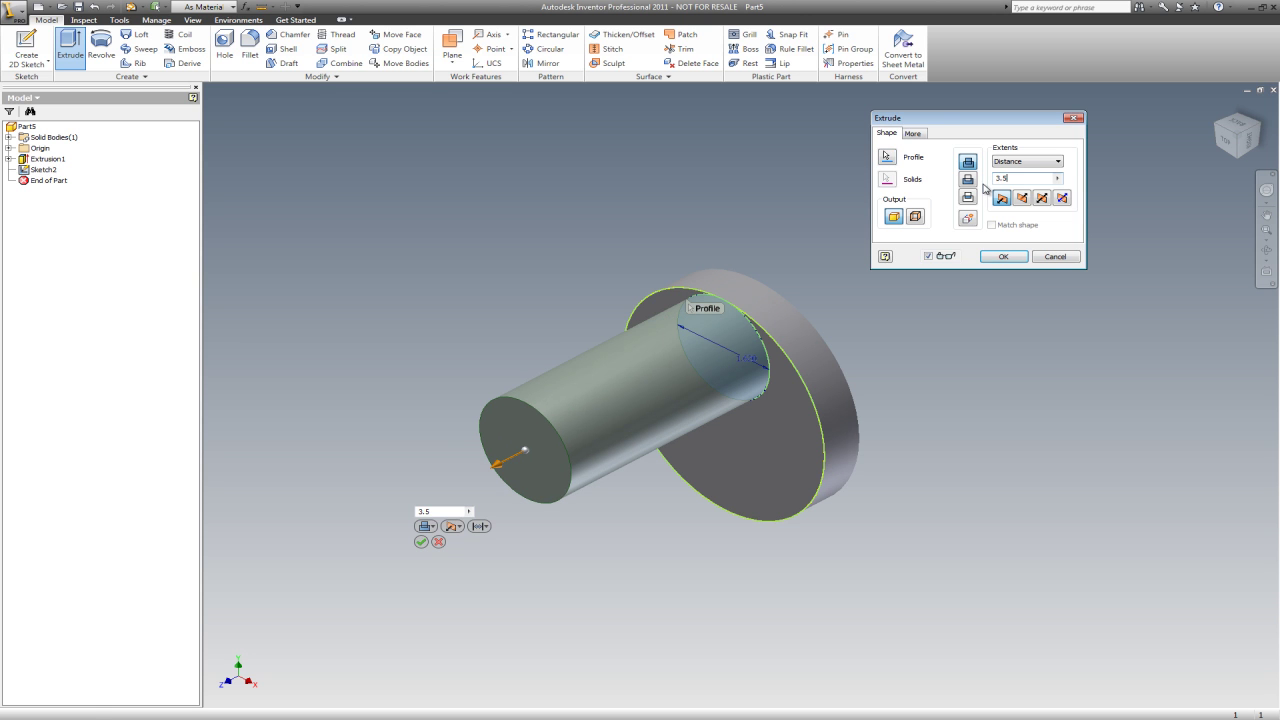
left_click(1003, 257)
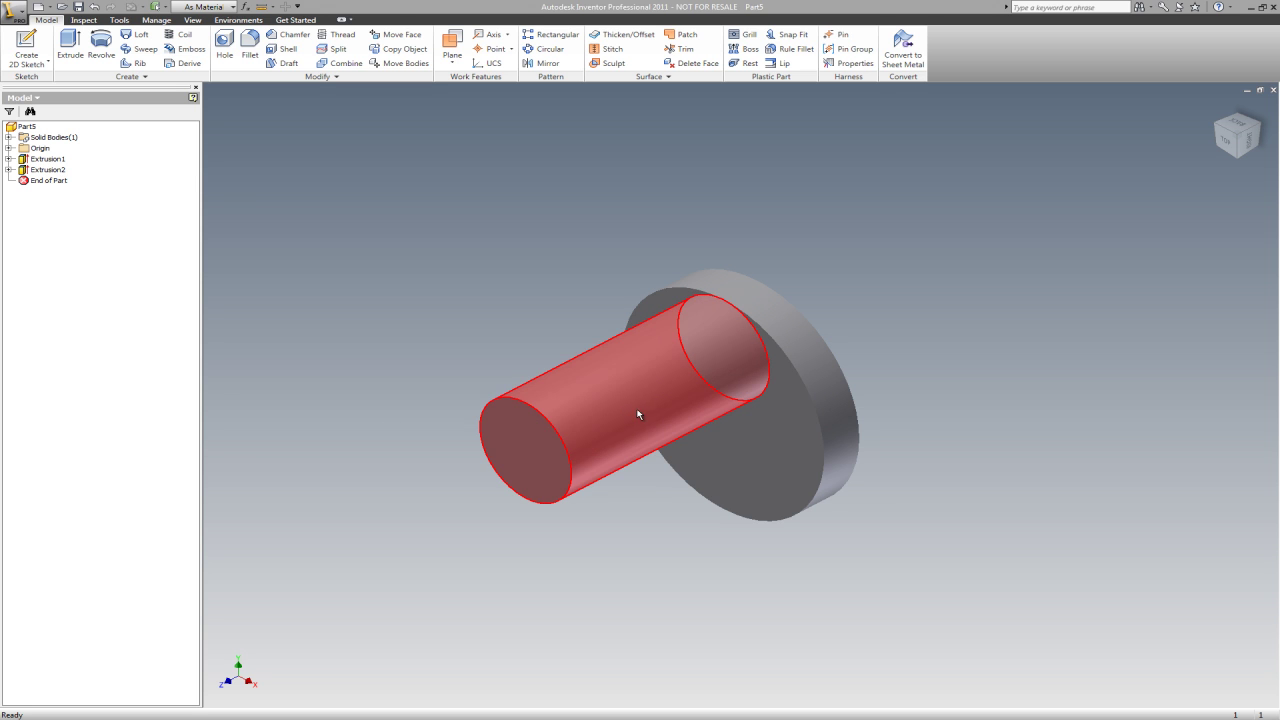
Edit the post's extrusion and set its distance to 3.5-.625 in to account for the base thickness
left_click(9, 170)
right_click(66, 182)
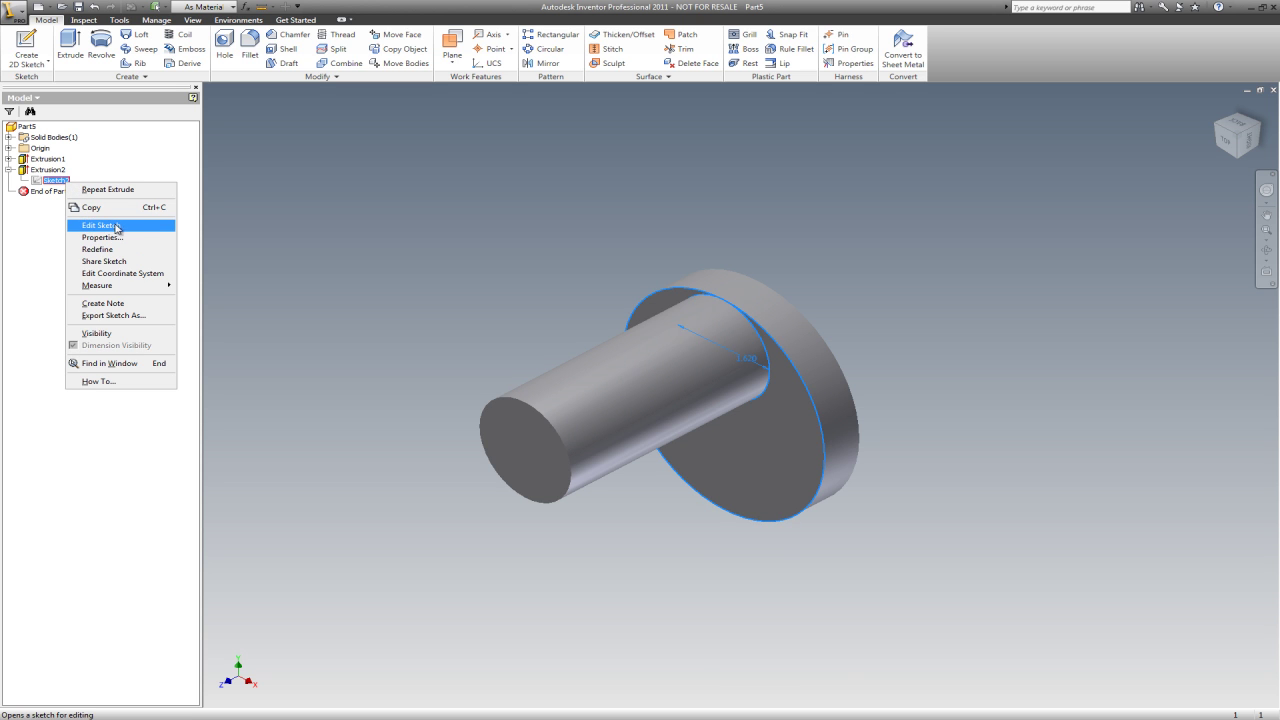
left_click(42, 207)
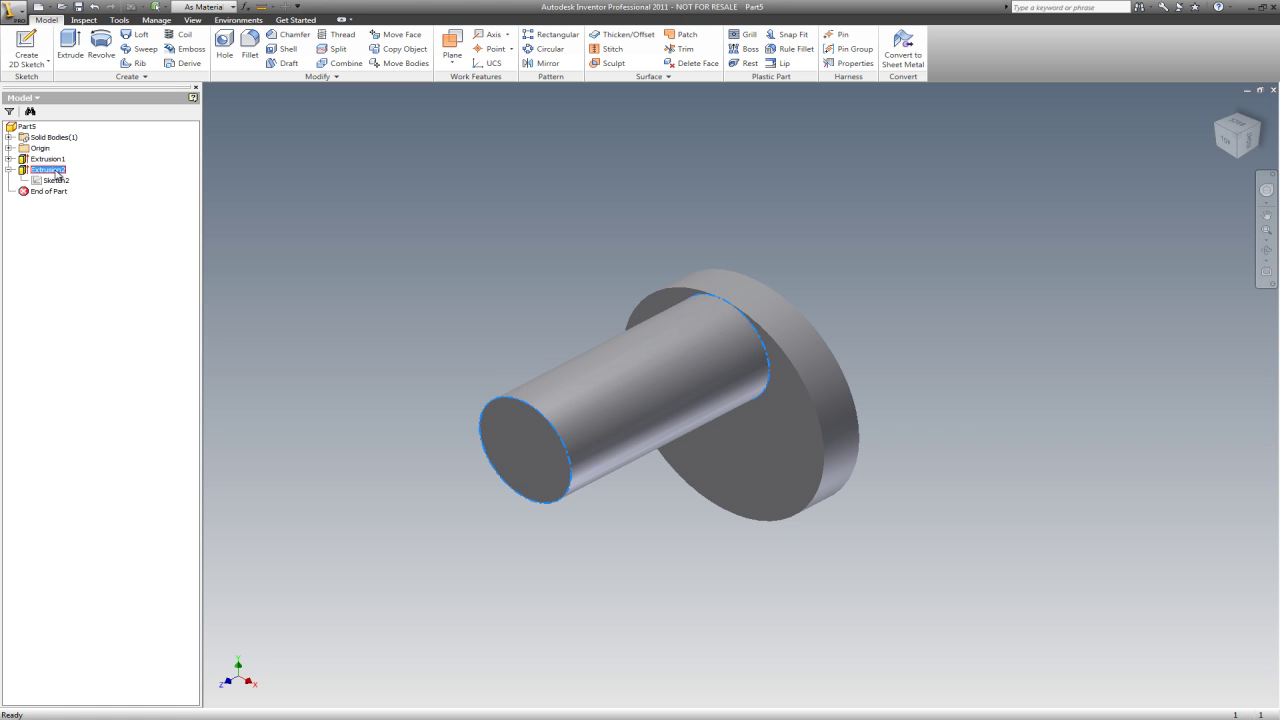
right_click(55, 170)
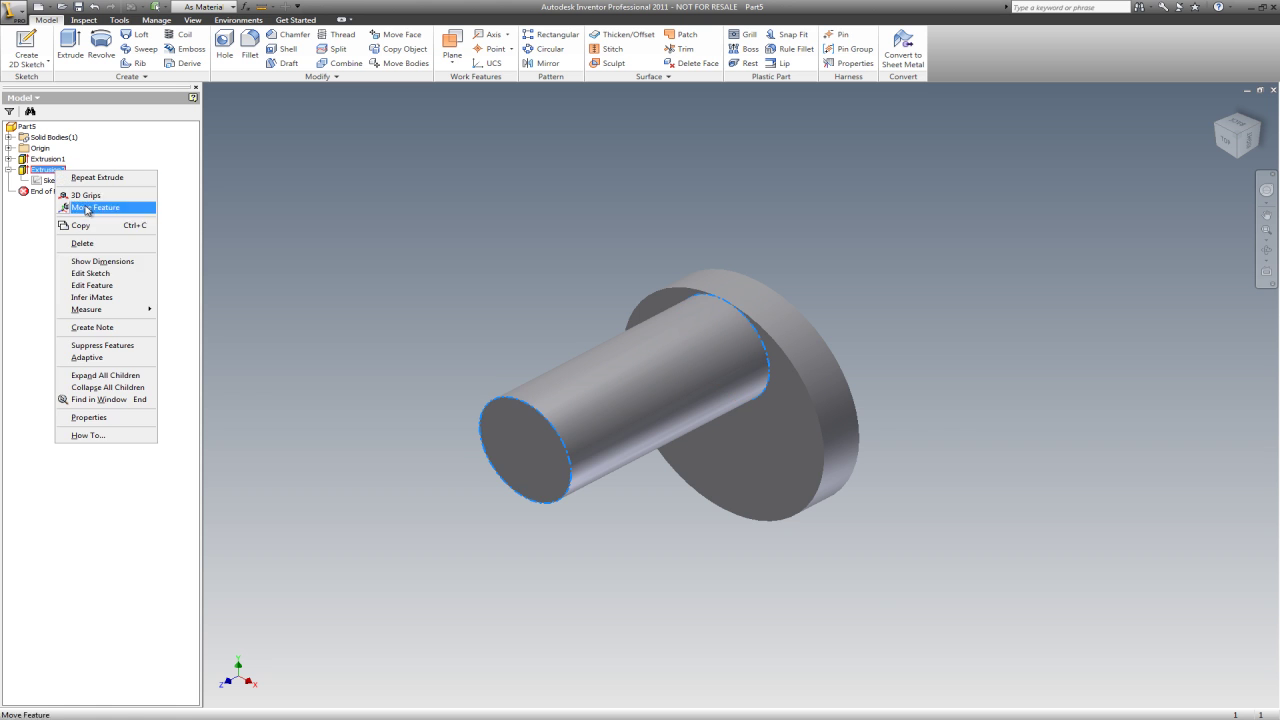
left_click(92, 285)
left_click_drag(1028, 176, 1002, 178)
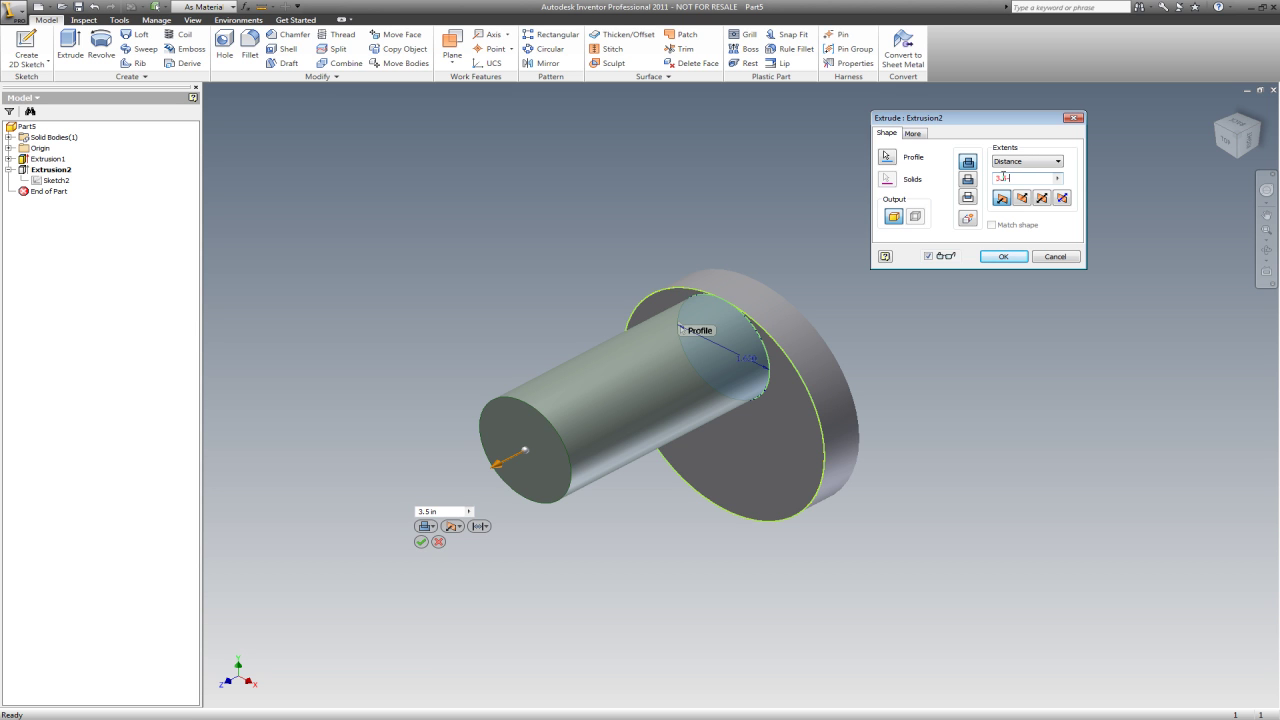
type("5-.625")
key("Return")
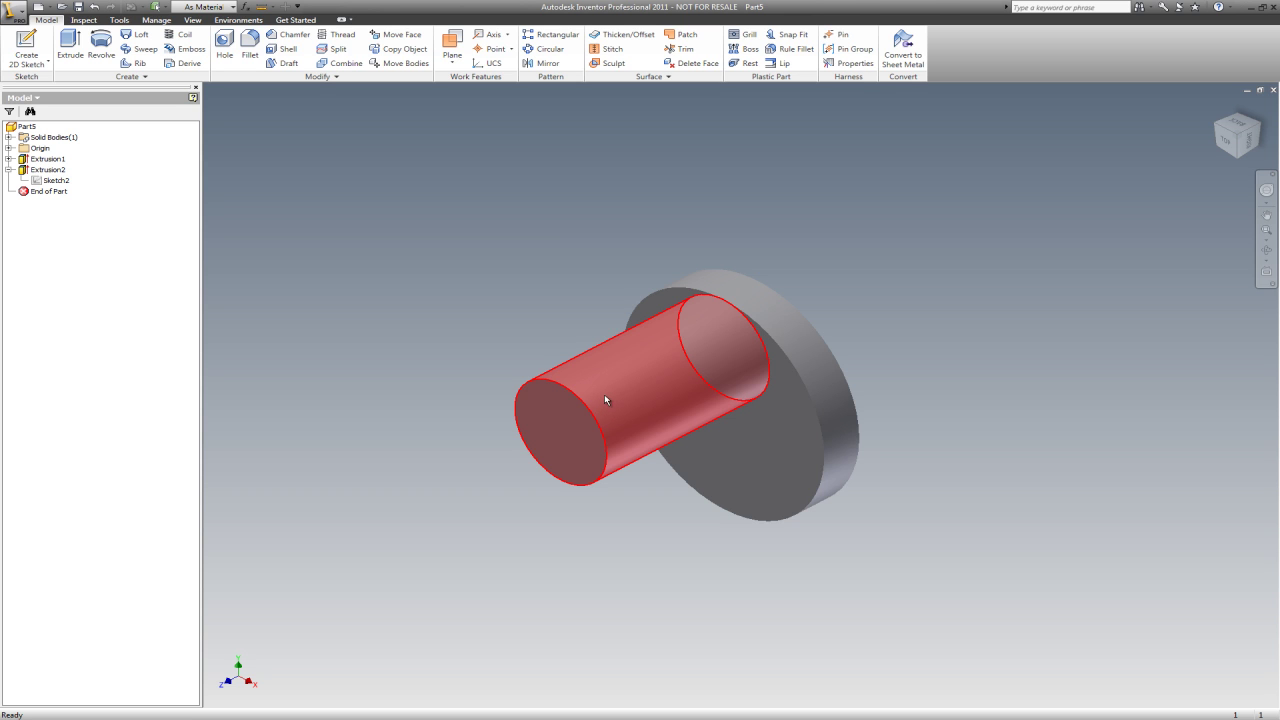
Examine the front, section and detail views of the Milling Jack Body drawing for the post's bore and edge details
scroll(604, 394, "down", 5)
middle_click_drag(604, 394, 280, 413)
scroll(280, 413, "down", 3)
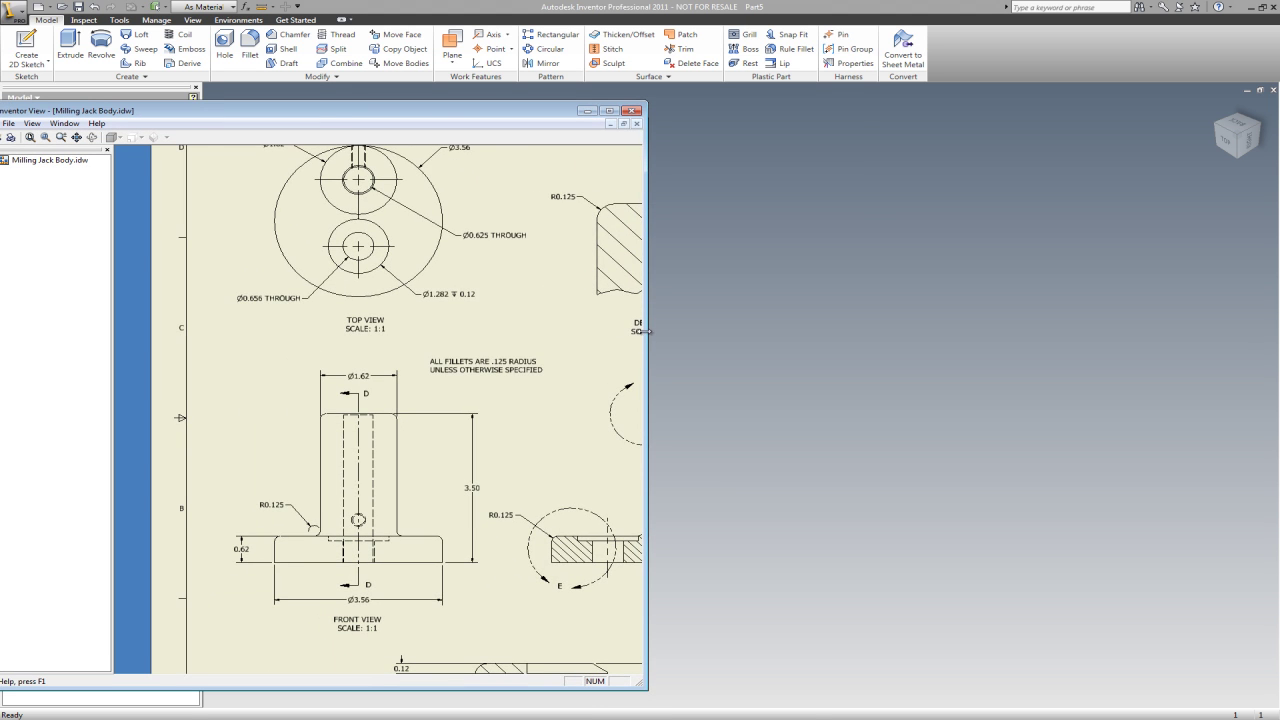
left_click_drag(648, 331, 866, 345)
scroll(620, 365, "down", 1)
scroll(680, 340, "up", 5)
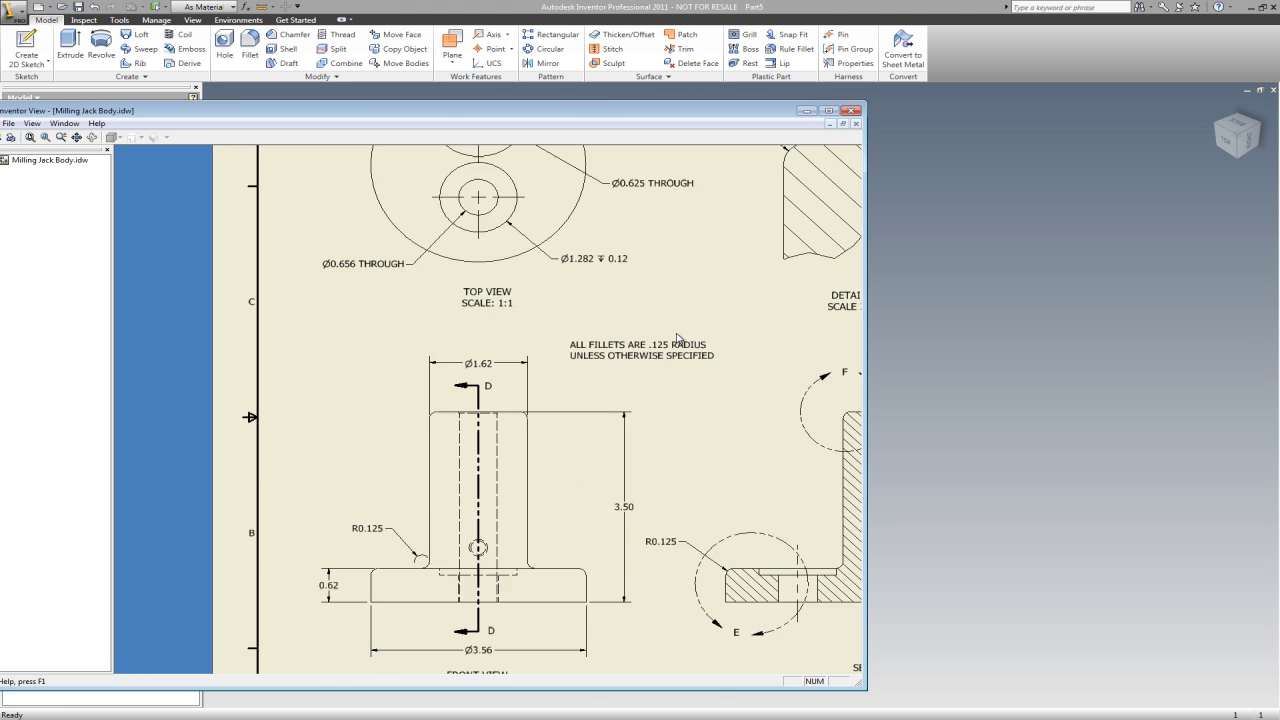
scroll(822, 376, "up", 2)
scroll(881, 382, "down", 3)
scroll(851, 371, "down", 2)
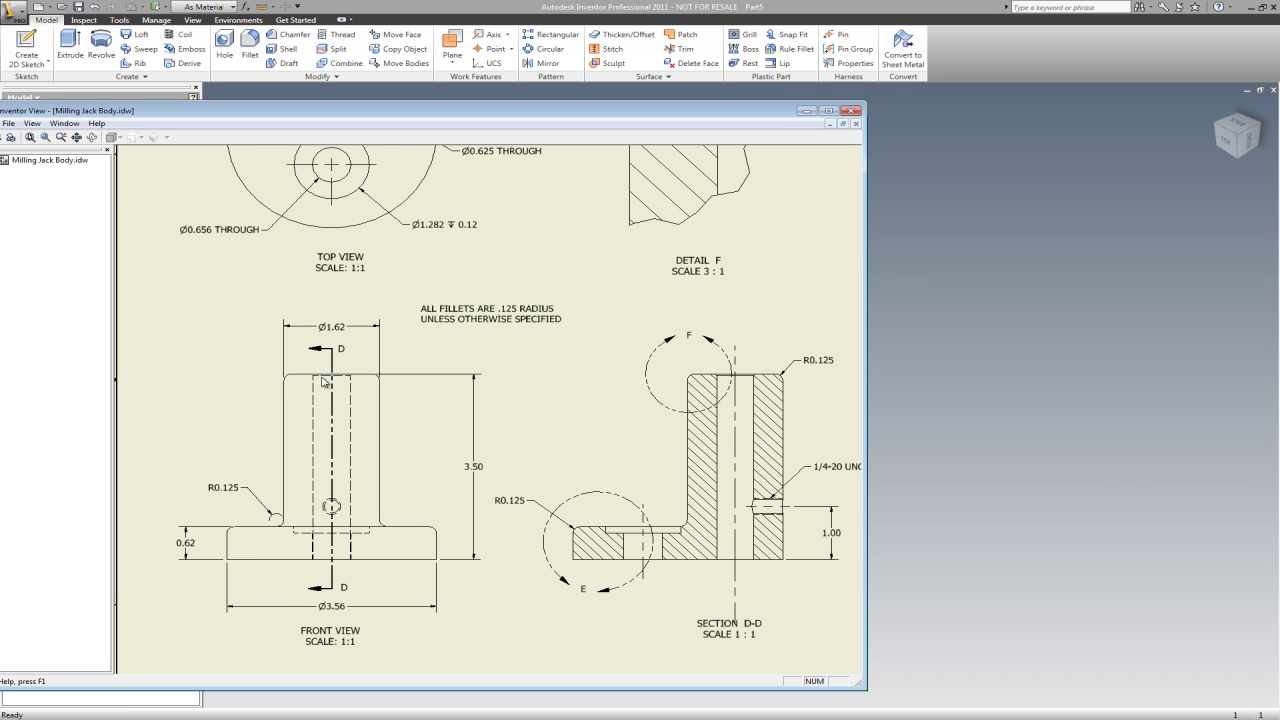
scroll(335, 384, "up", 2)
scroll(325, 380, "down", 5)
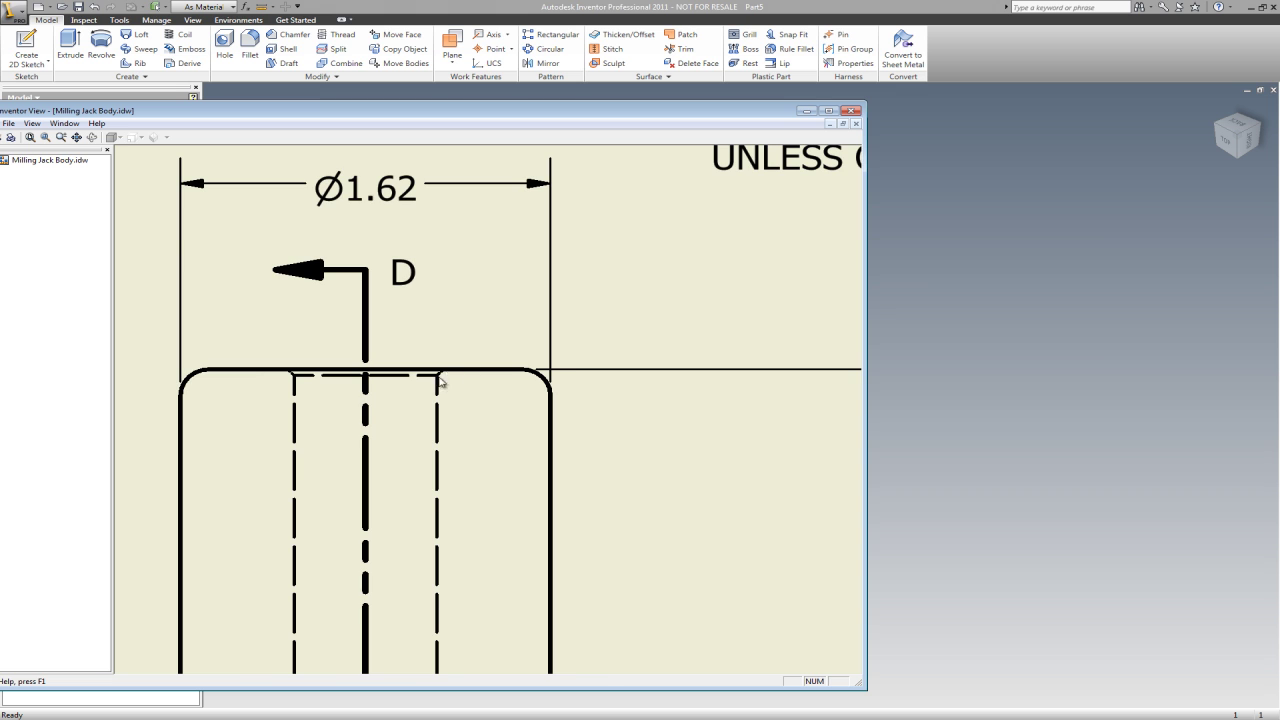
scroll(440, 374, "down", 2)
scroll(445, 372, "up", 4)
scroll(450, 369, "up", 3)
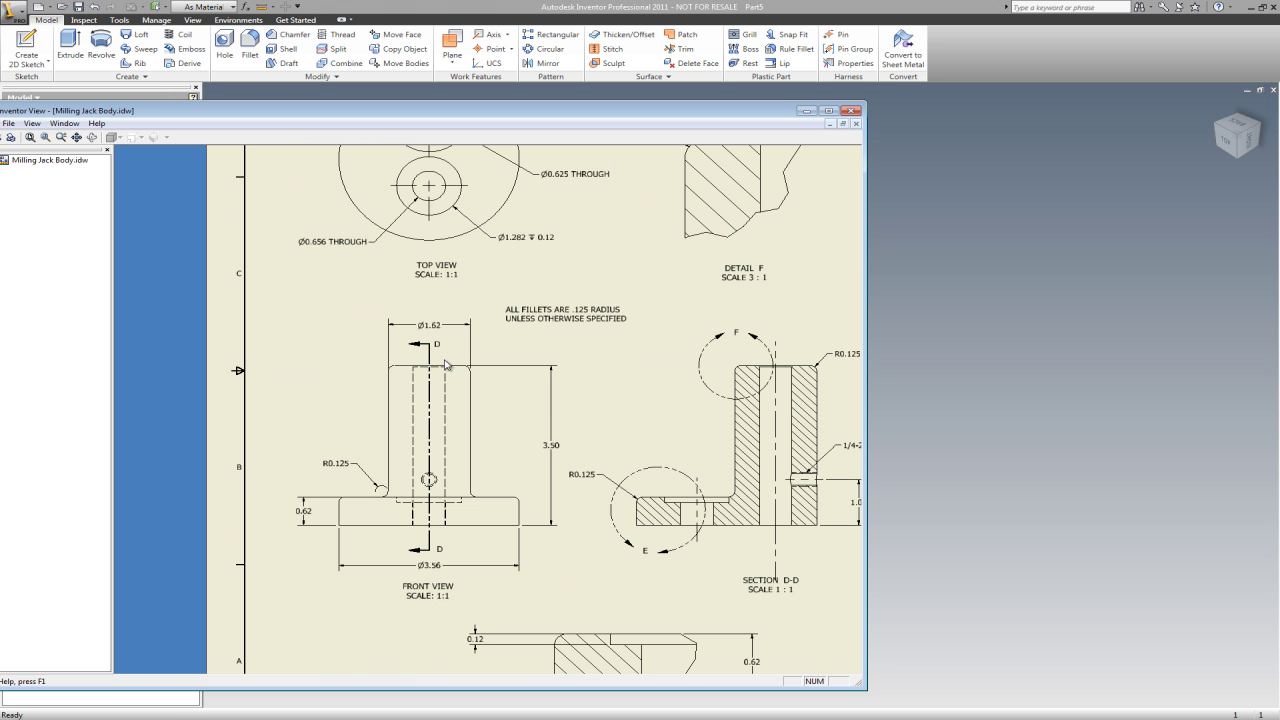
scroll(558, 397, "down", 2)
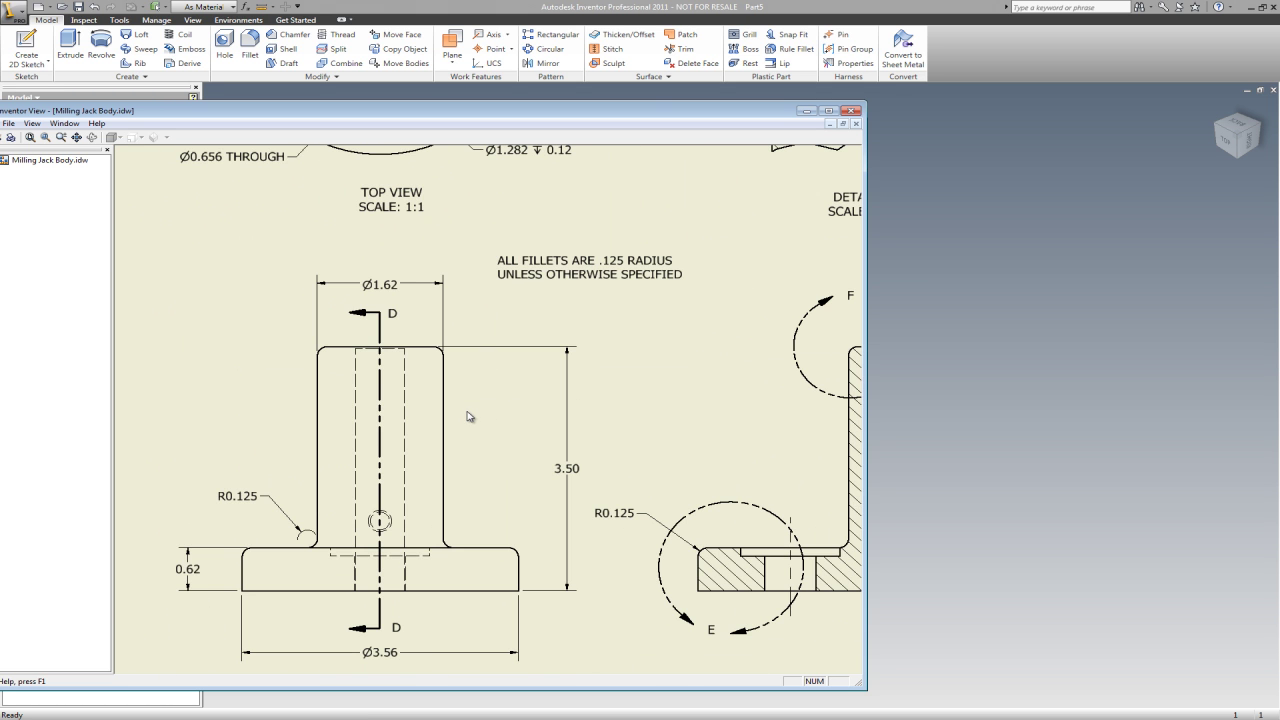
scroll(556, 396, "up", 3)
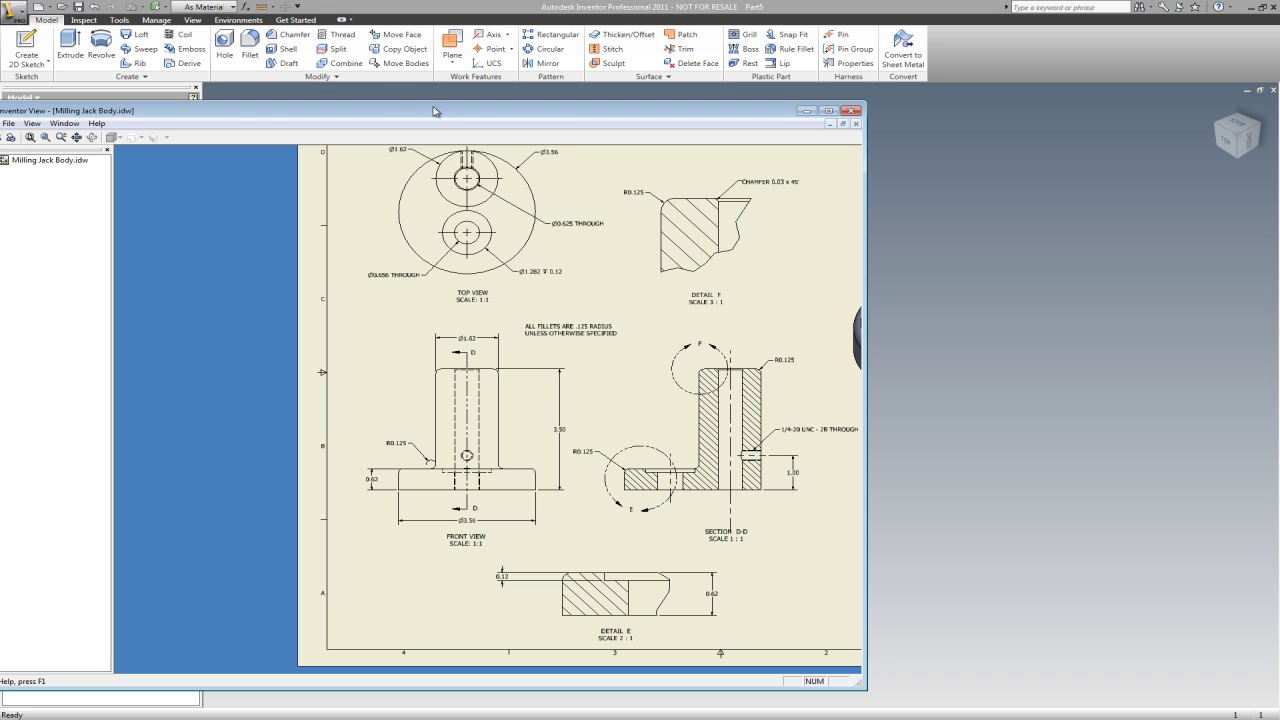
left_click_drag(556, 115, 0, 126)
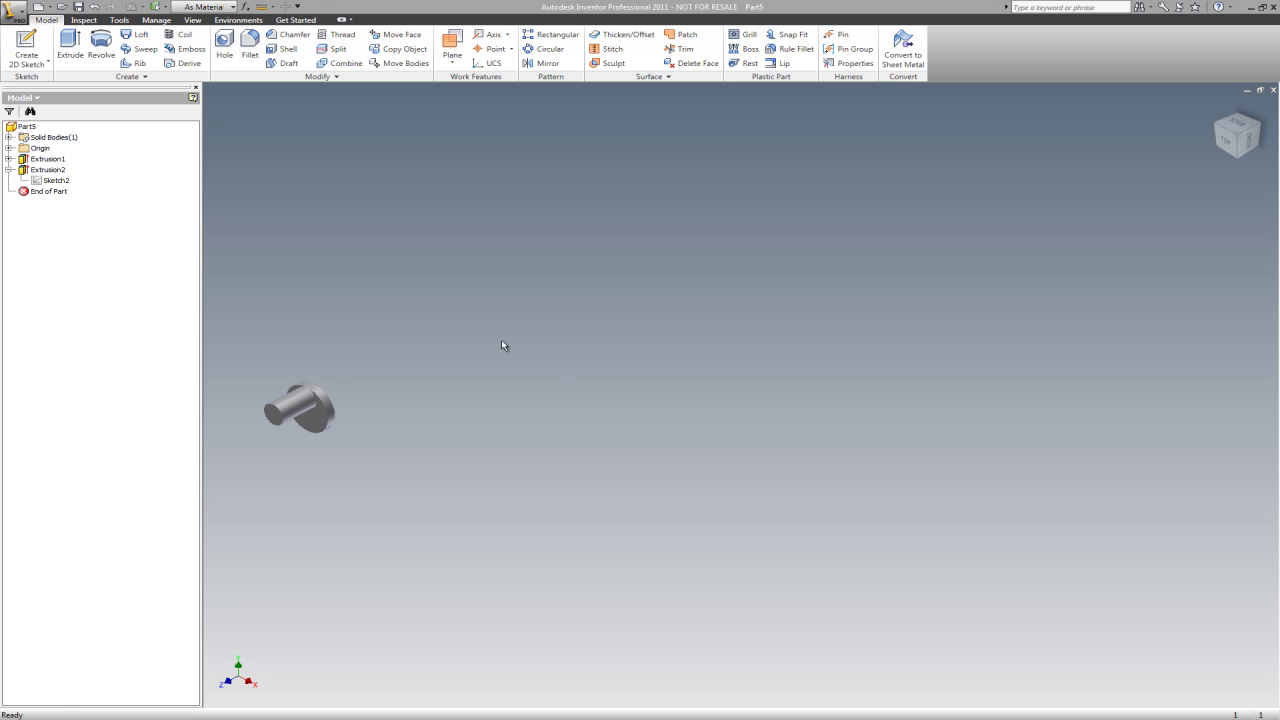
Sketch a .625 in diameter circle centred on the post's free end face and finish the sketch
scroll(300, 380, "up", 3)
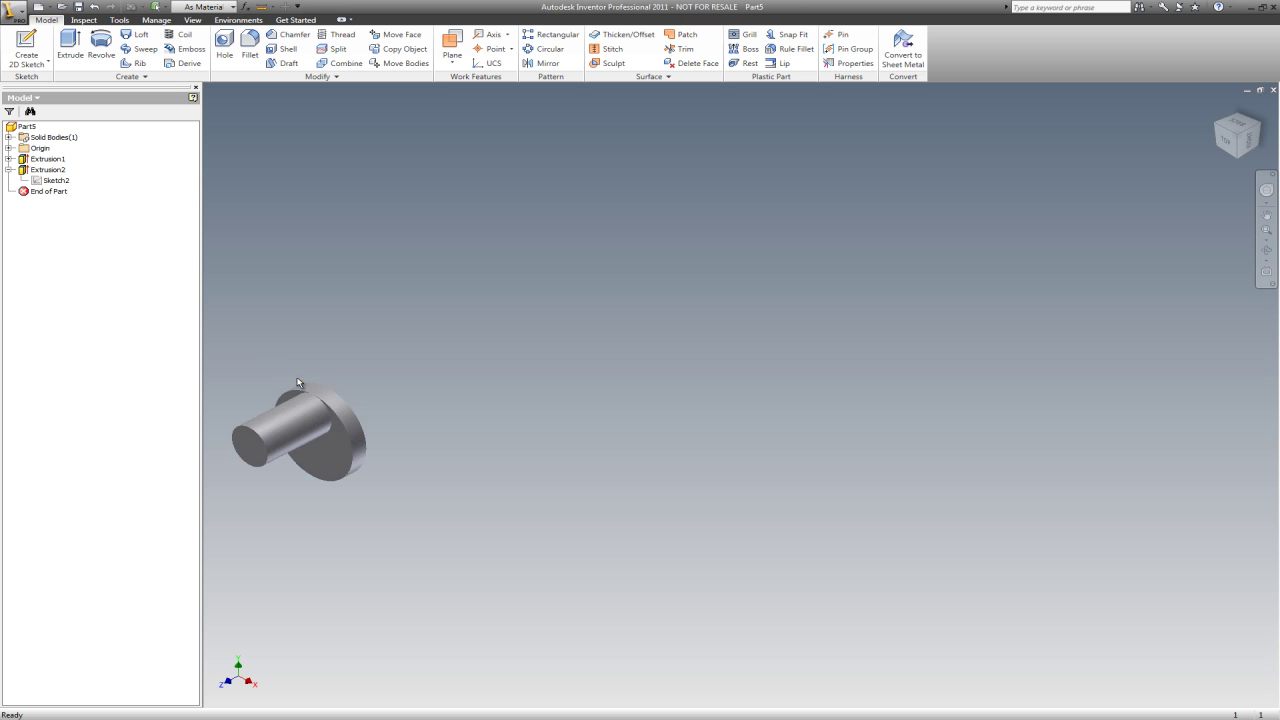
scroll(420, 385, "up", 6)
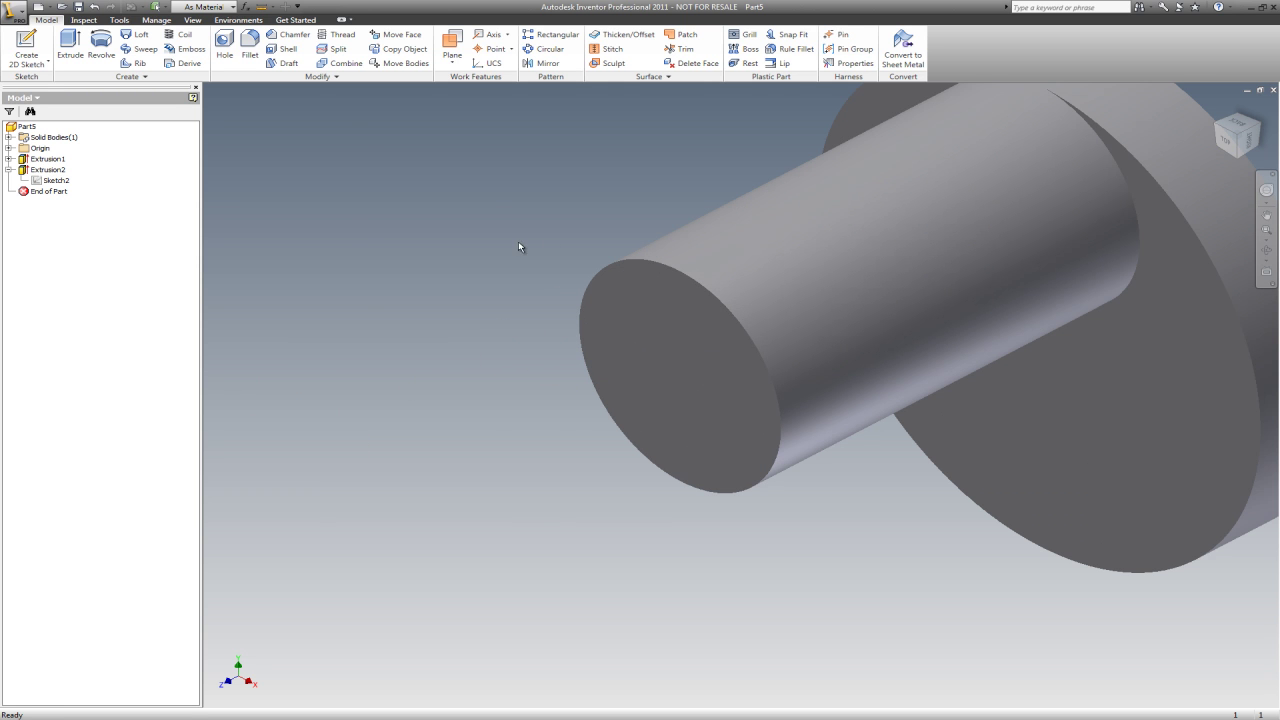
right_click(480, 251)
left_click(494, 273)
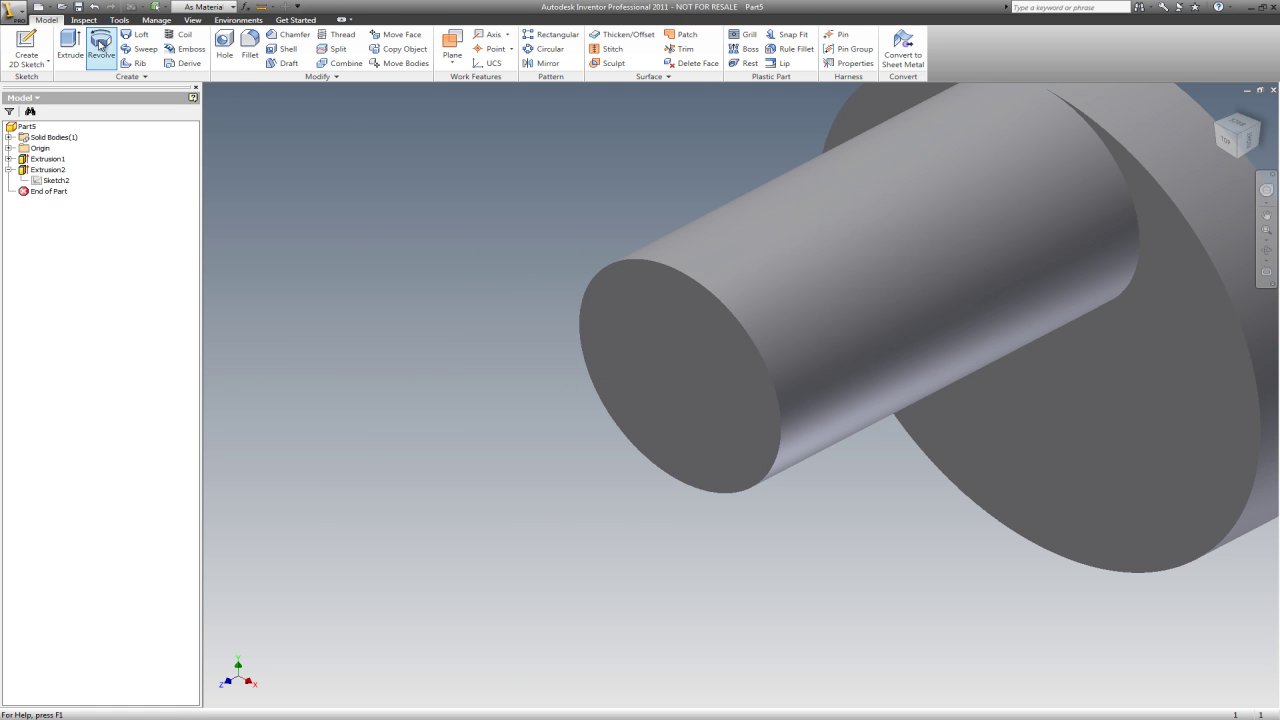
left_click(630, 283)
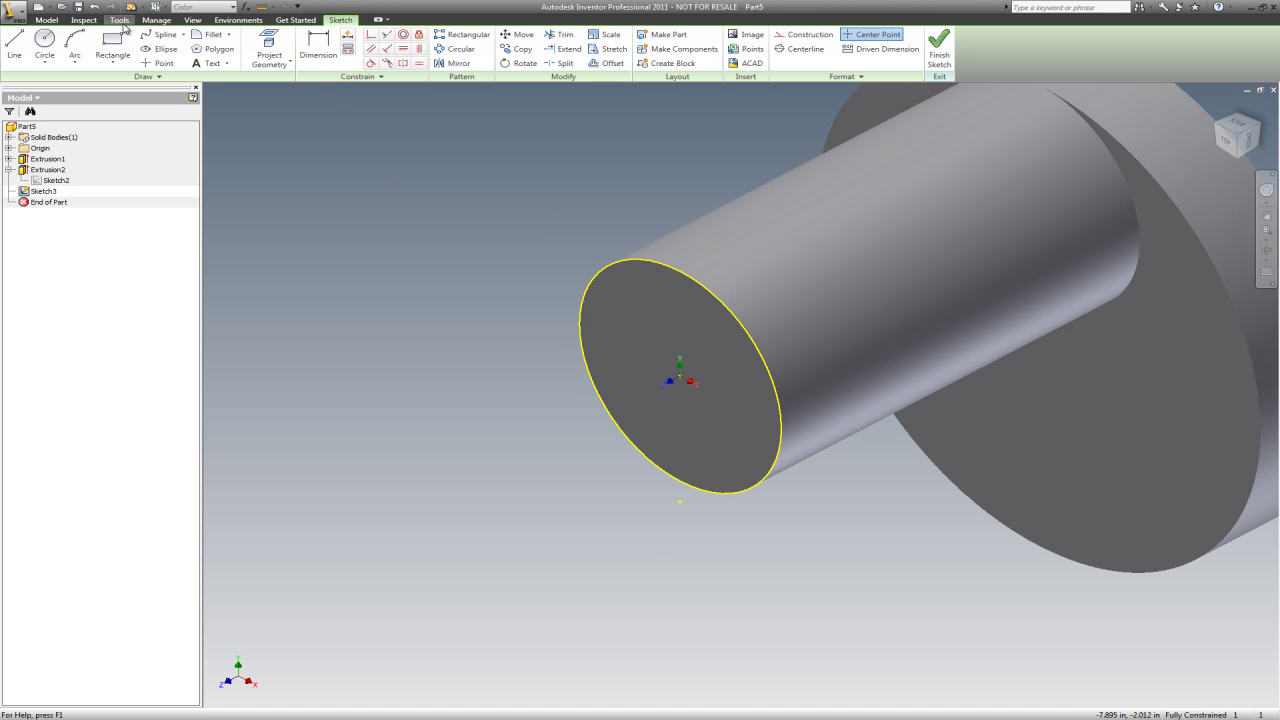
left_click(44, 47)
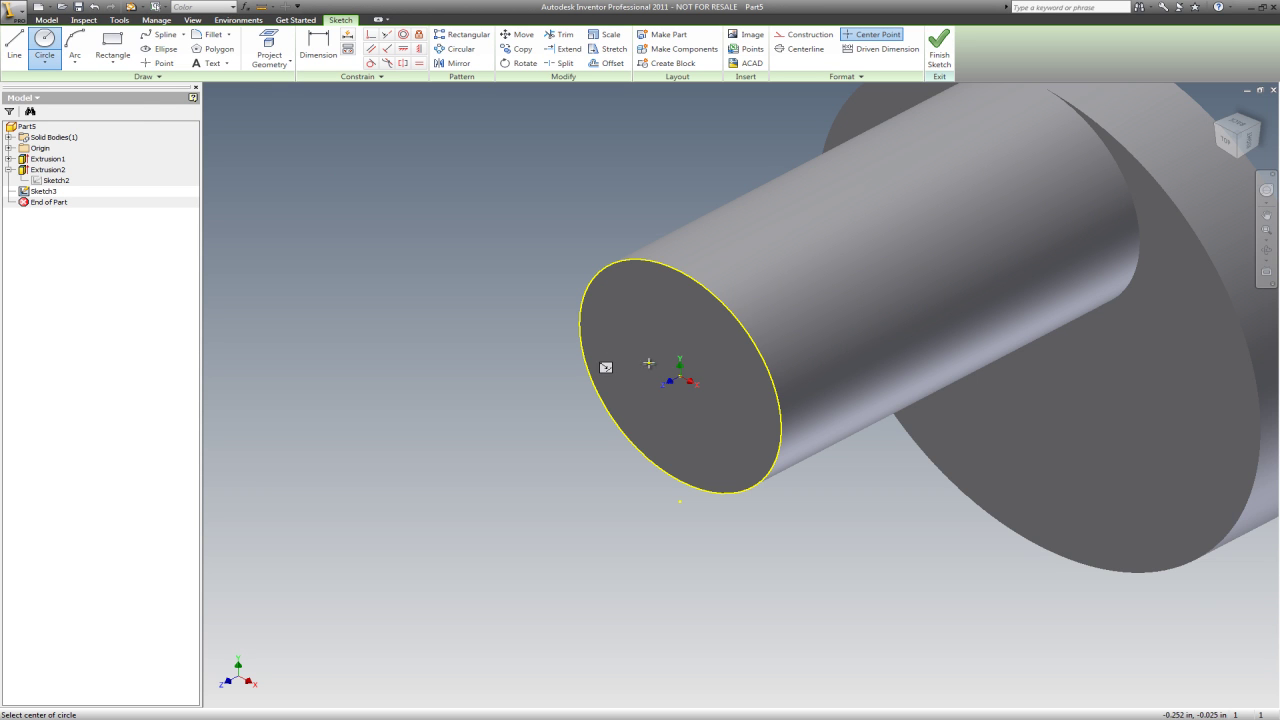
left_click(680, 377)
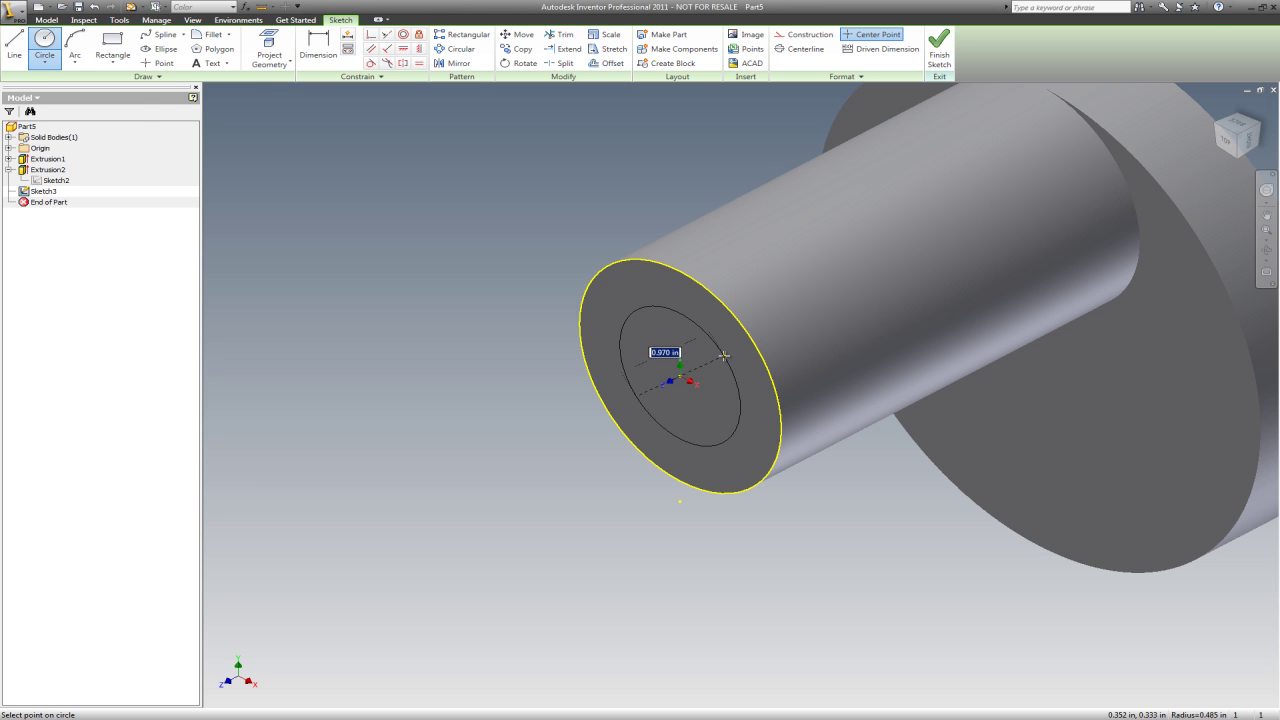
type(".625")
key("Return")
left_click(929, 54)
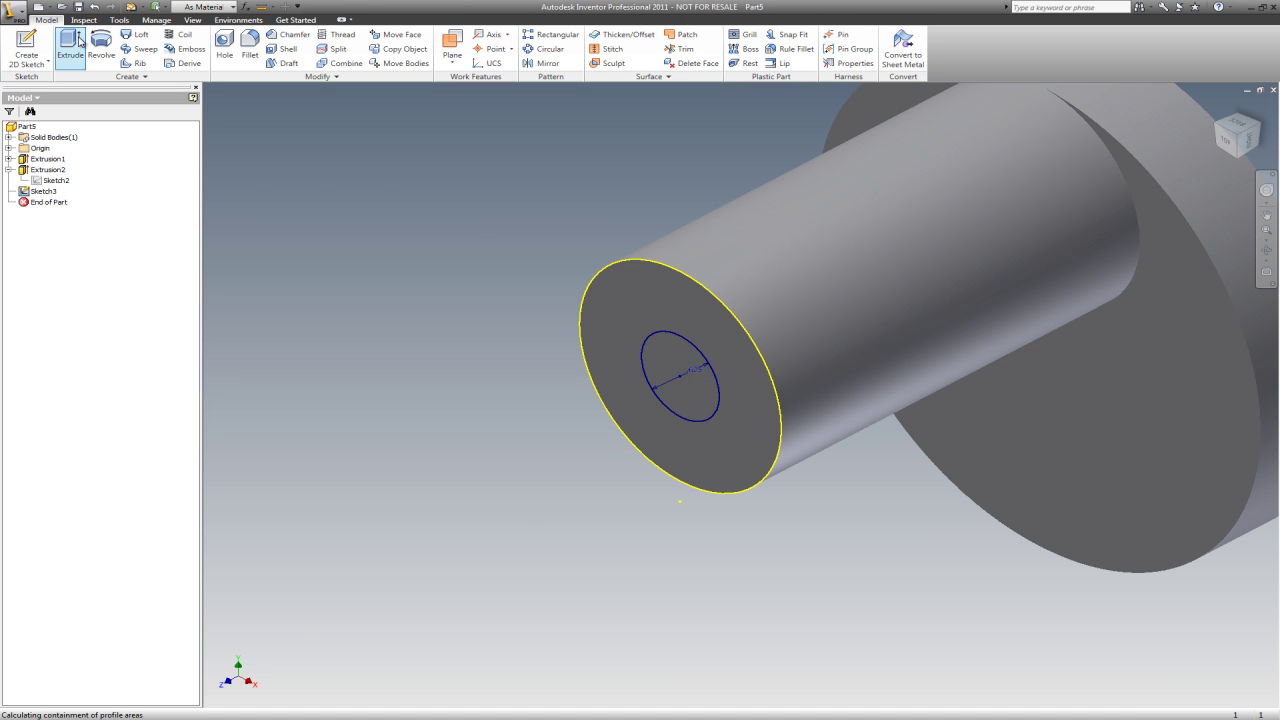
Cut the .625 in circle through all of the post and base with an Extrude cut
left_click(70, 45)
left_click(669, 337)
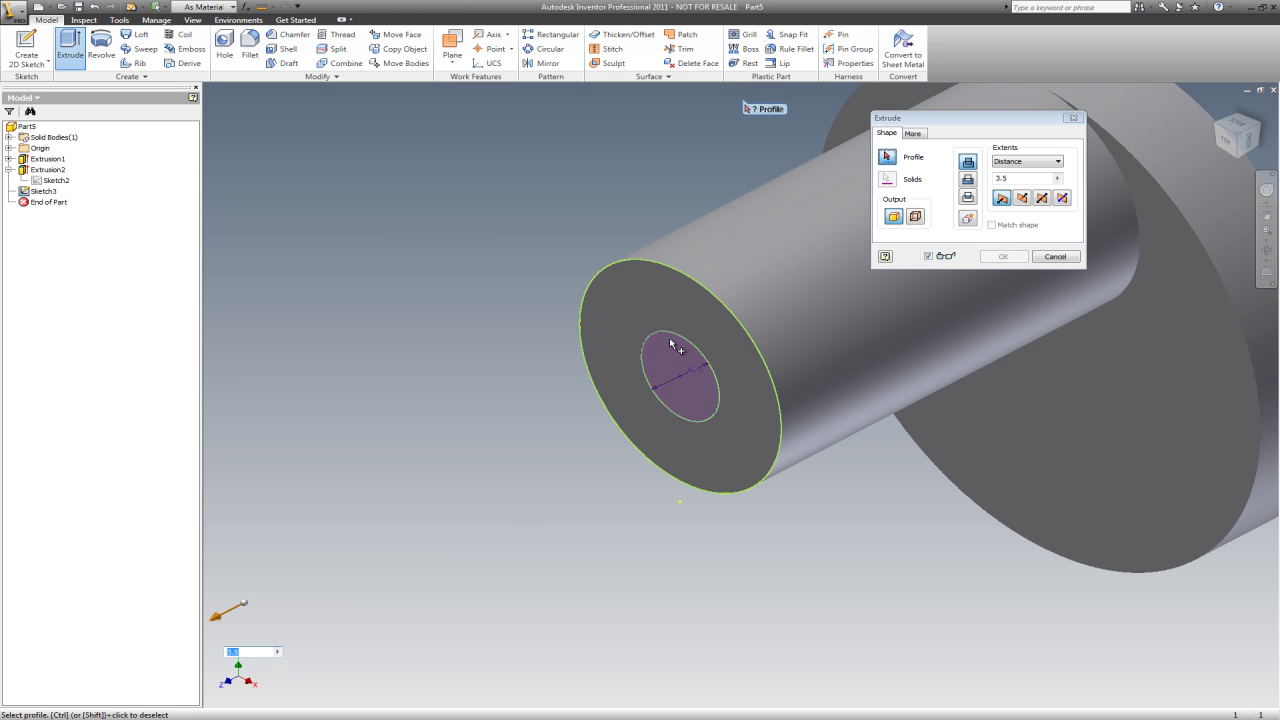
left_click(967, 179)
left_click(1056, 161)
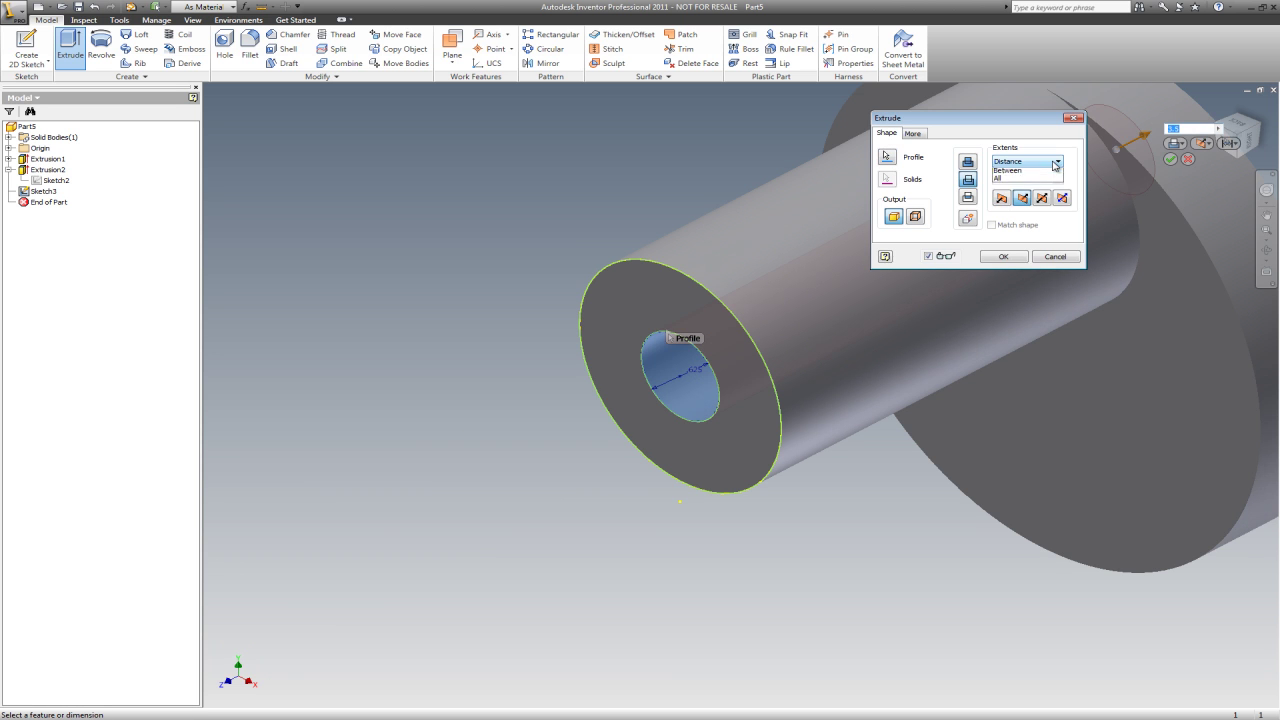
left_click(1014, 208)
left_click(1006, 257)
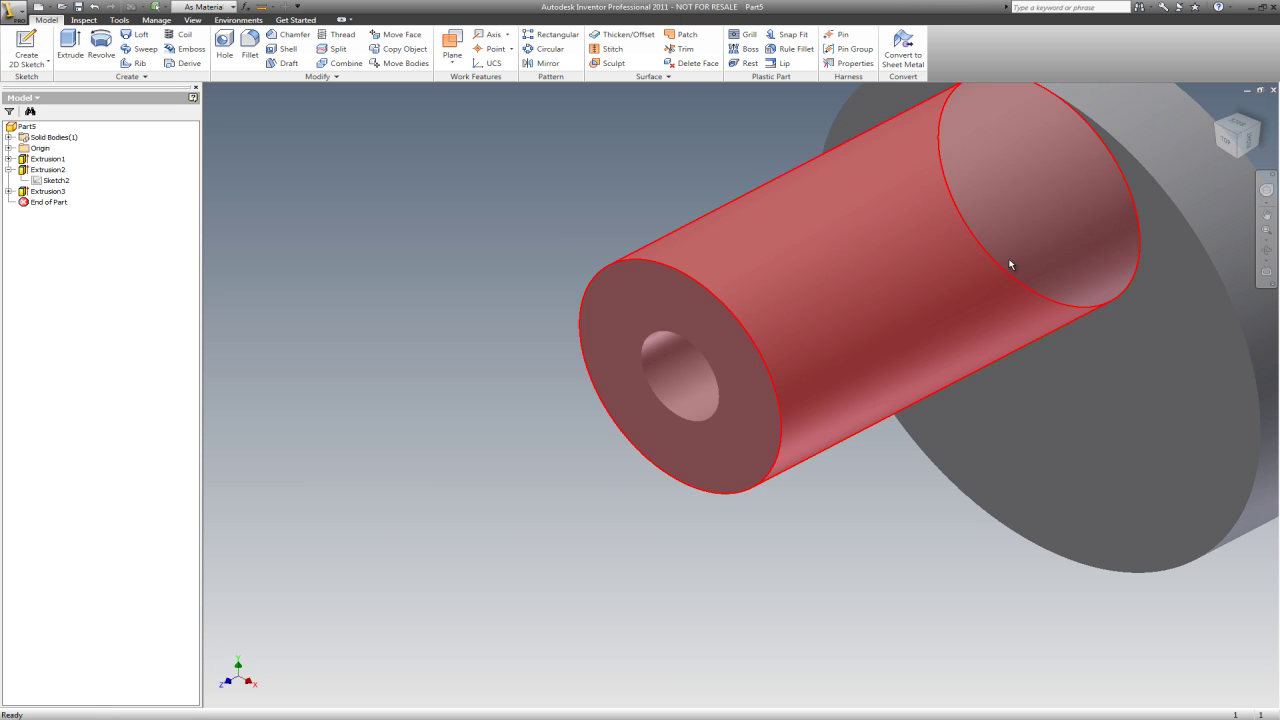
Chamfer the bore's edge on the post's end face with a distance of .03 in
scroll(1010, 265, "up", 4)
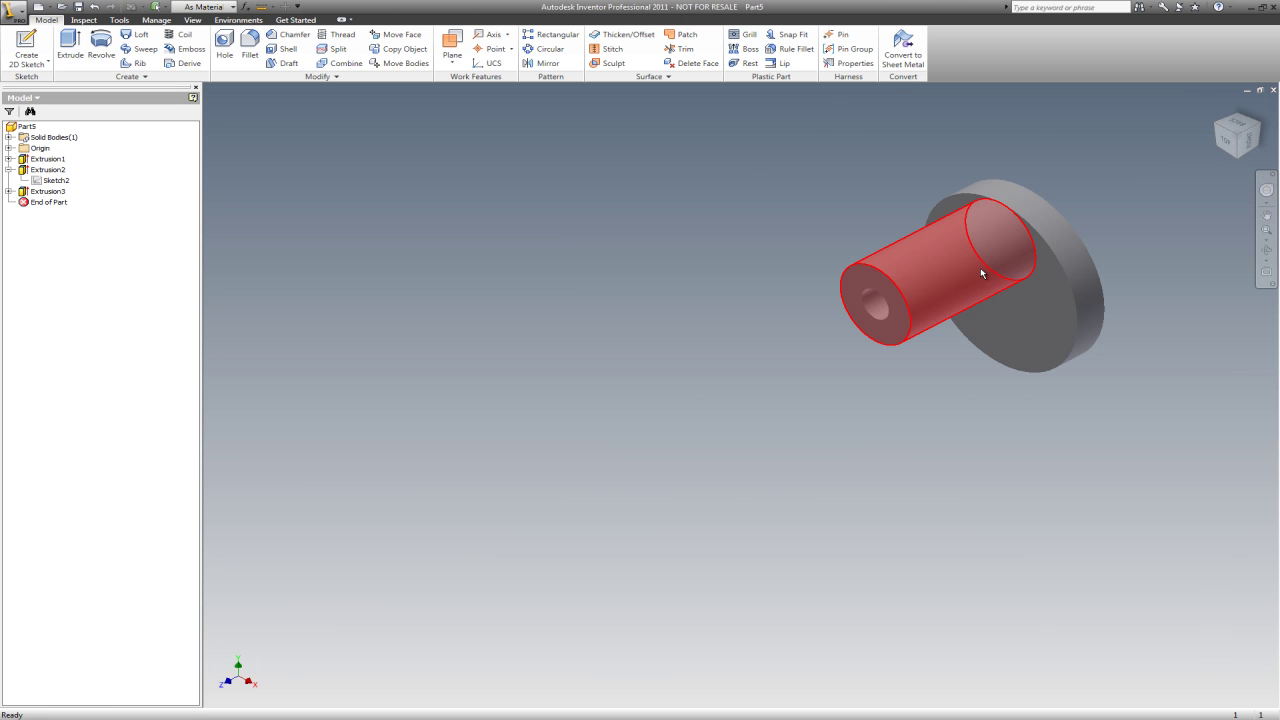
left_click(1260, 130)
left_click(1215, 127)
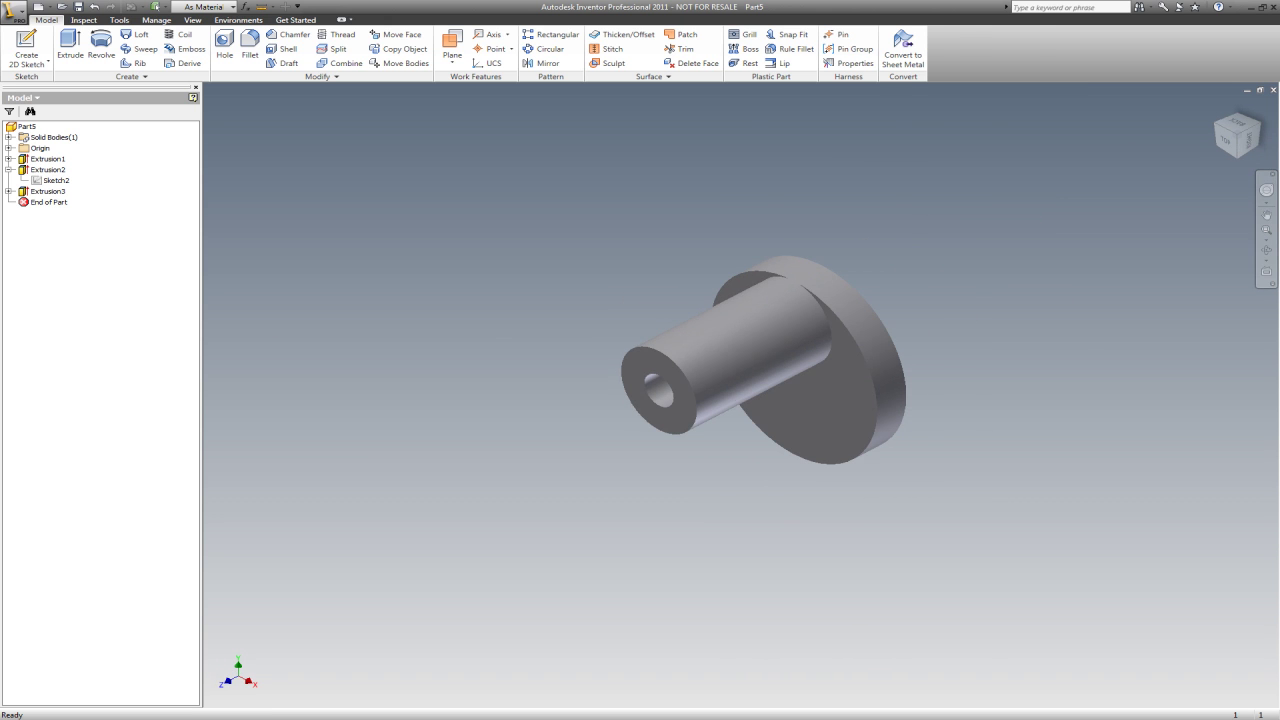
scroll(670, 352, "down", 5)
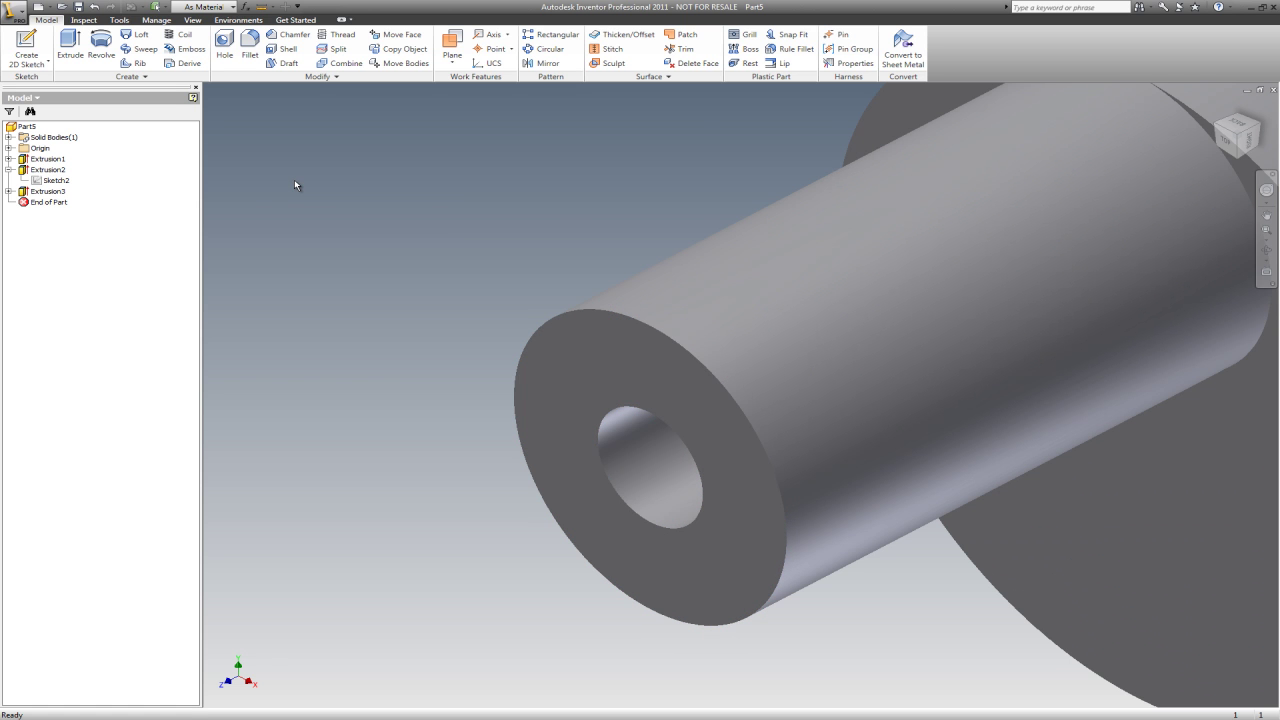
left_click(289, 34)
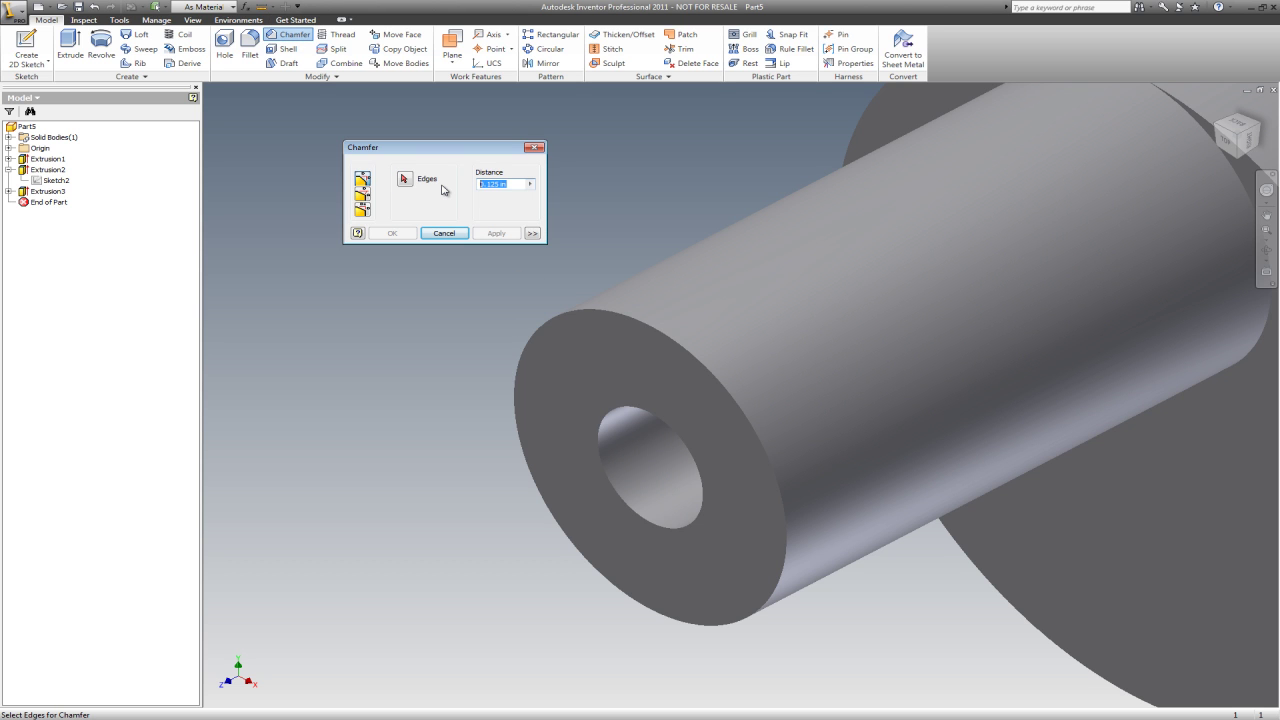
type(".03")
left_click(619, 417)
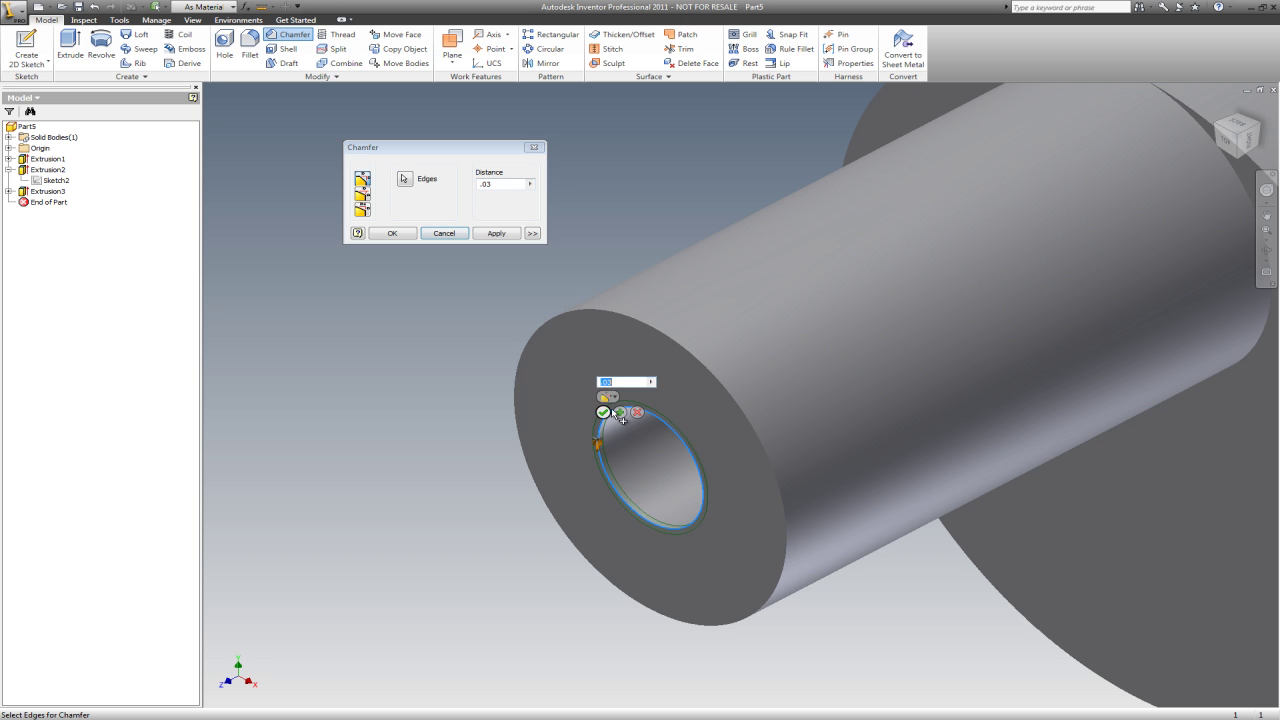
left_click(603, 412)
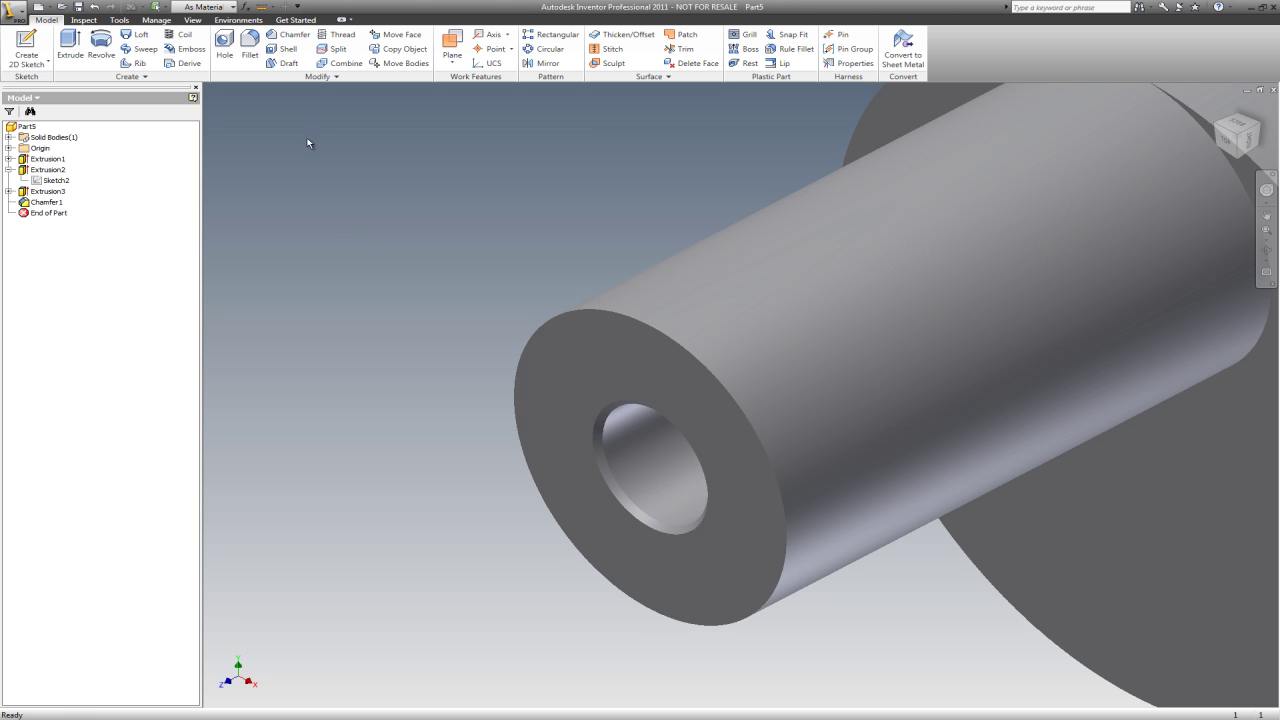
Fillet the outer edge of the post's free end face with a radius of 0.125 in
left_click(250, 45)
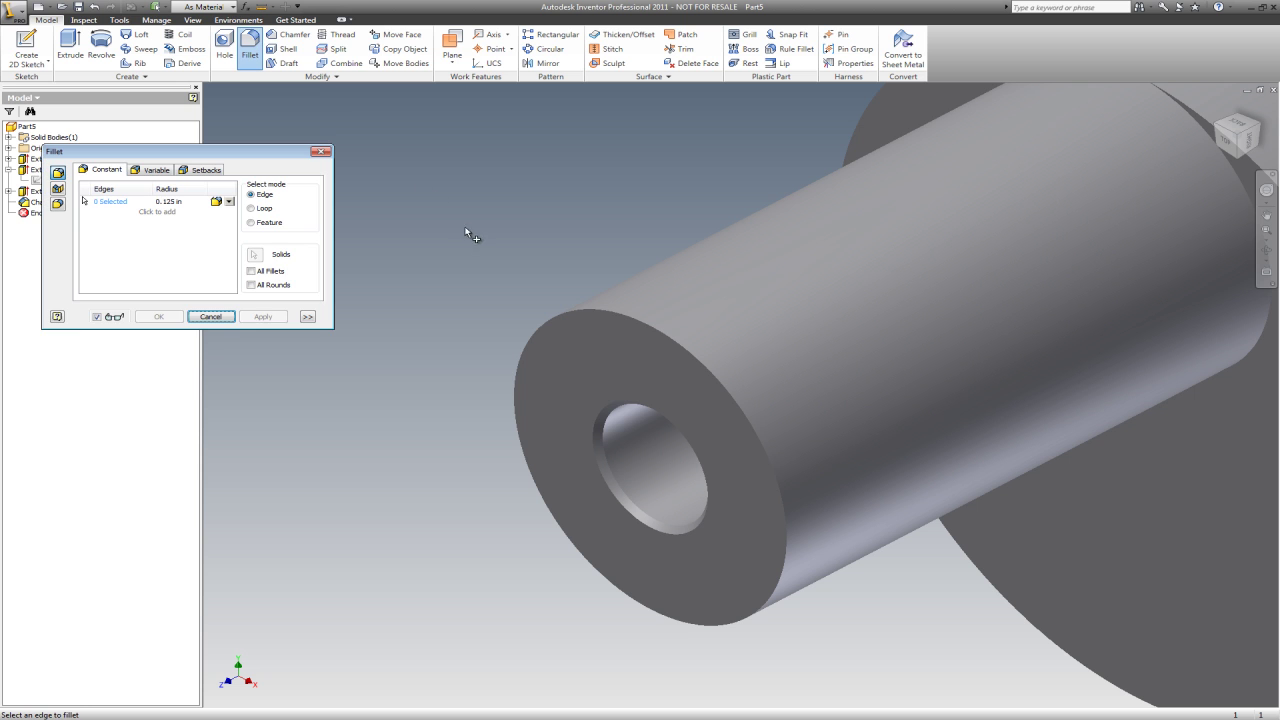
left_click(545, 322)
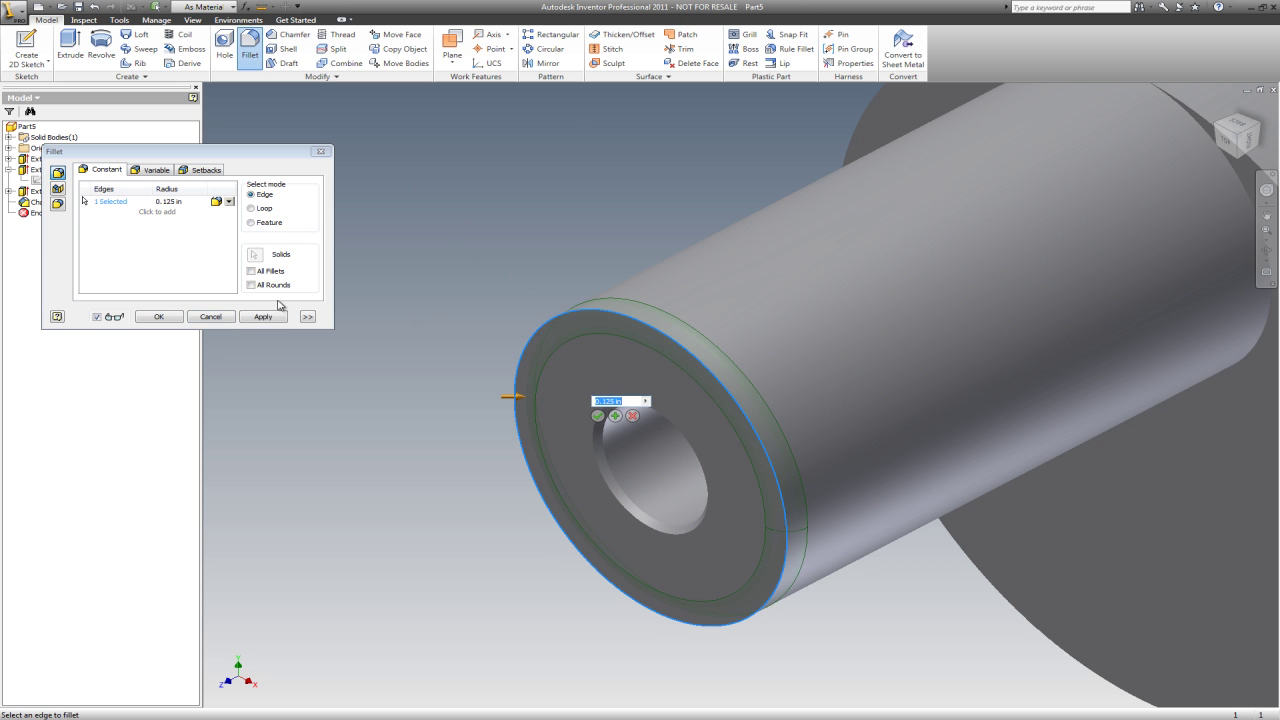
left_click(263, 317)
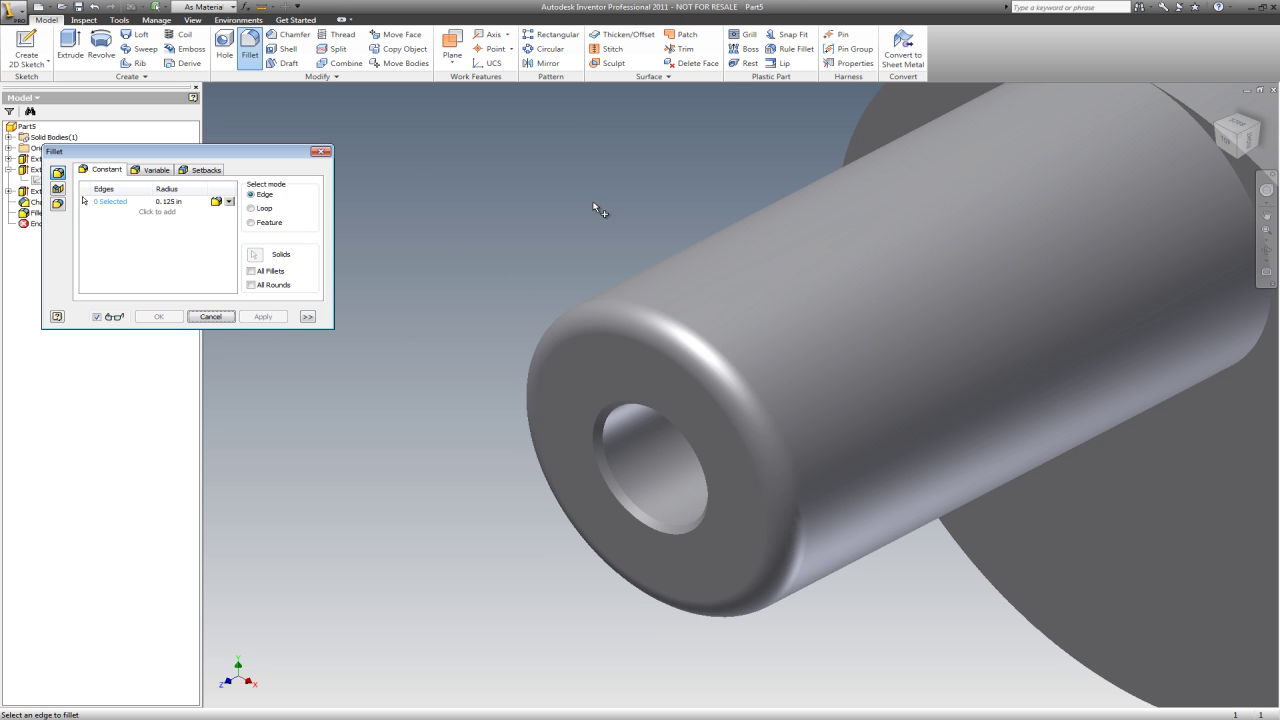
Fillet the base's outer edge on the post side with a radius of 0.125 in
scroll(693, 227, "down", 5)
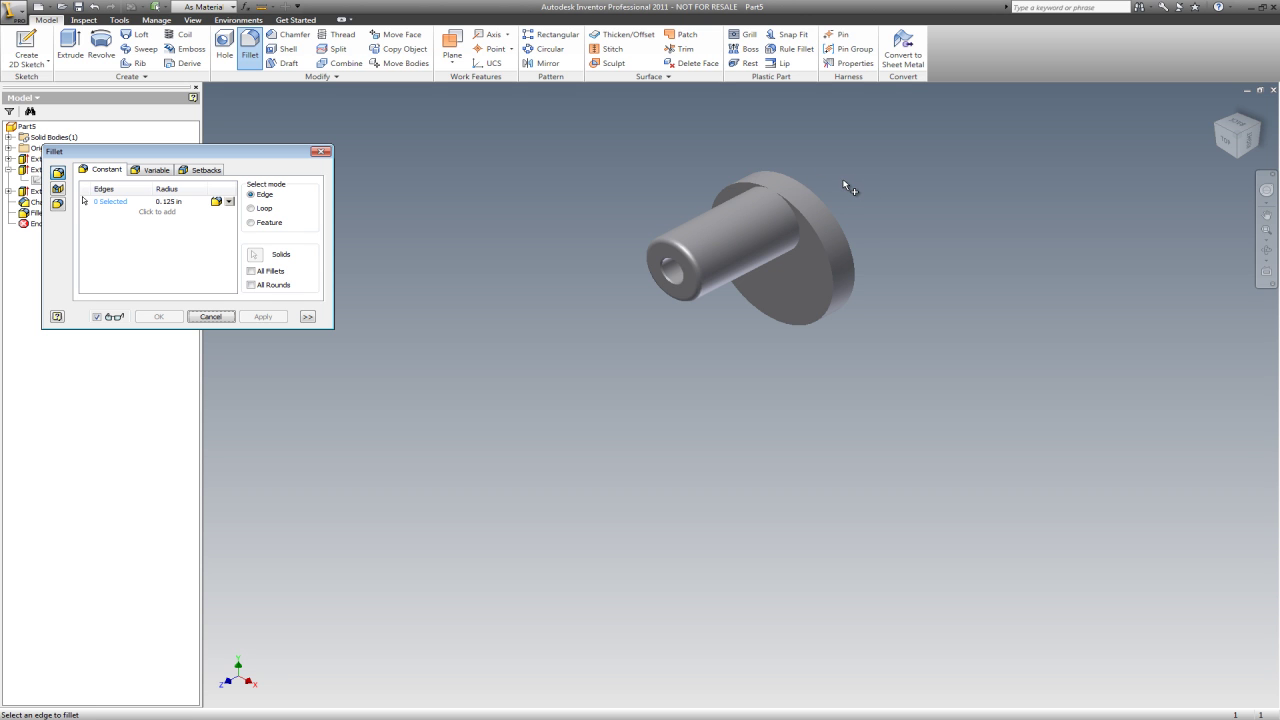
scroll(852, 274, "up", 3)
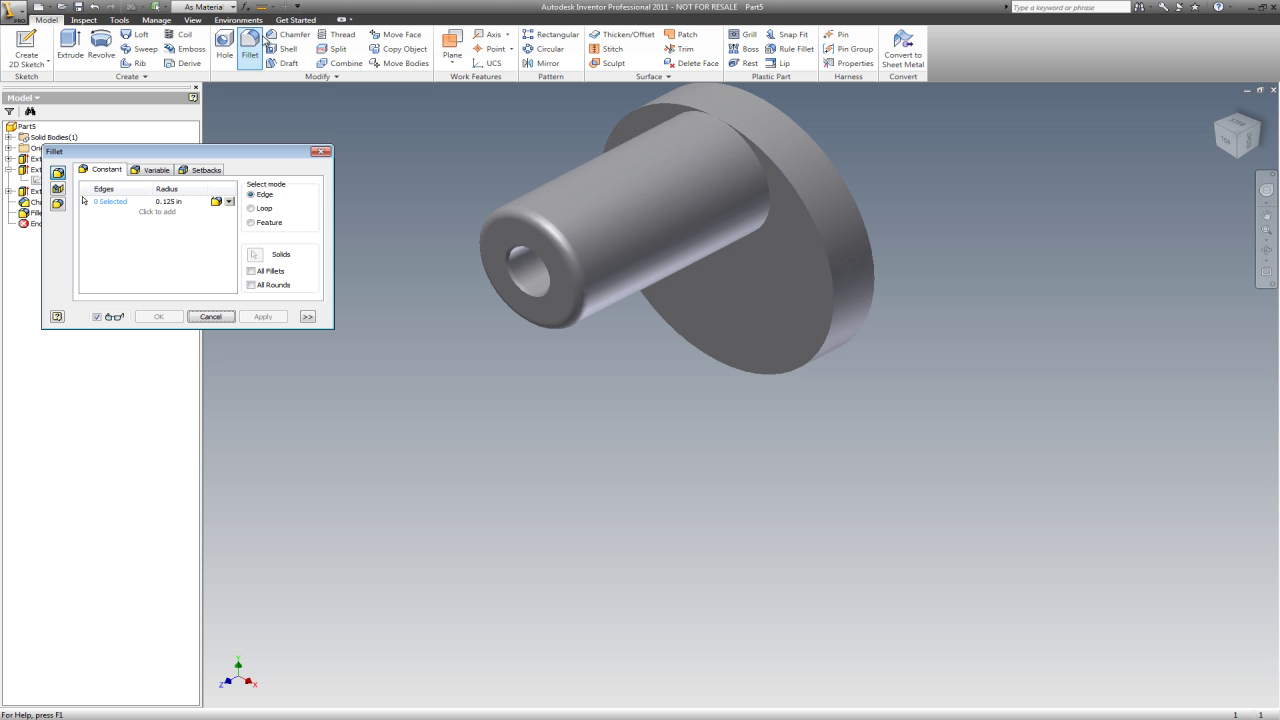
left_click(818, 226)
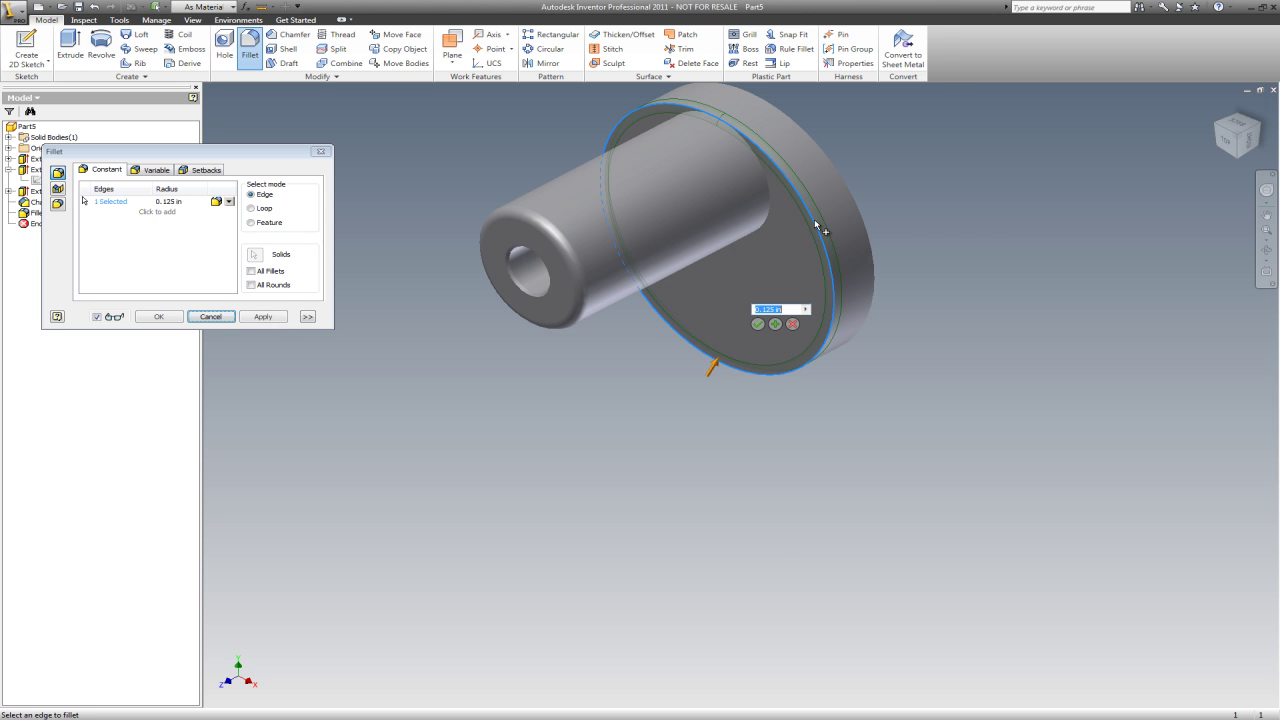
left_click(757, 324)
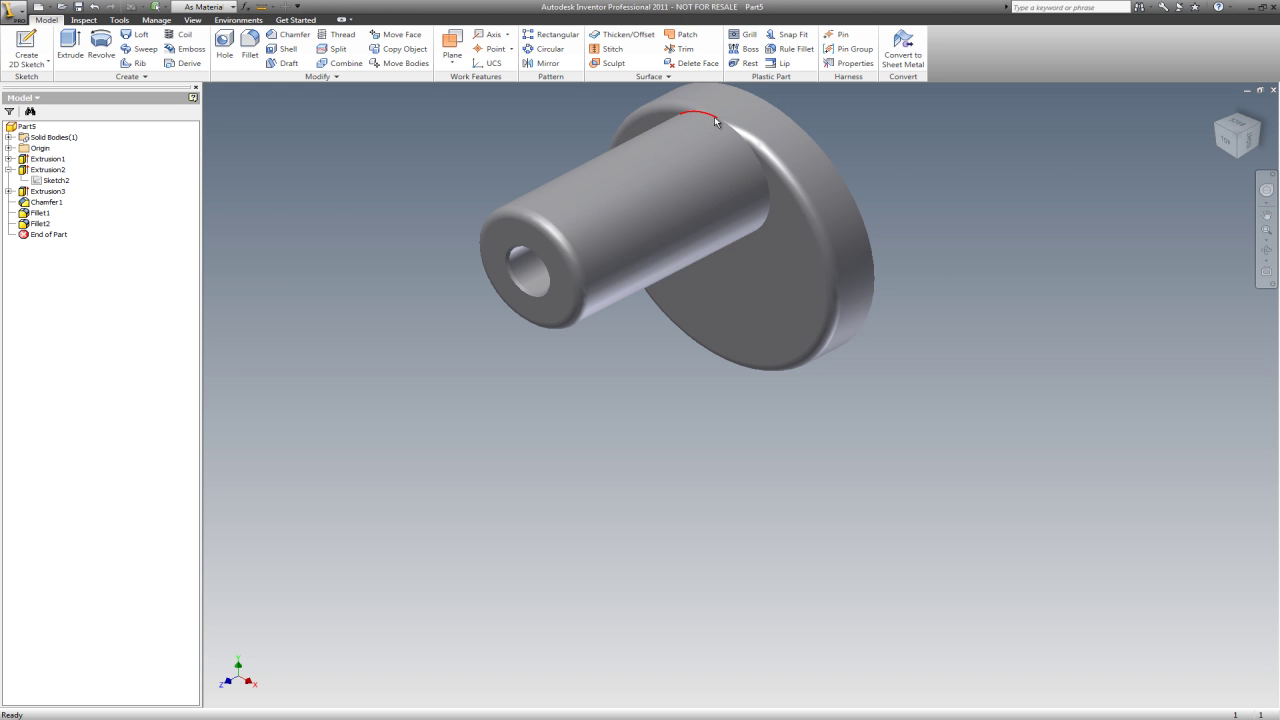
Fillet the edge where the post meets the base with a radius of 0.125 in
scroll(714, 121, "up", 5)
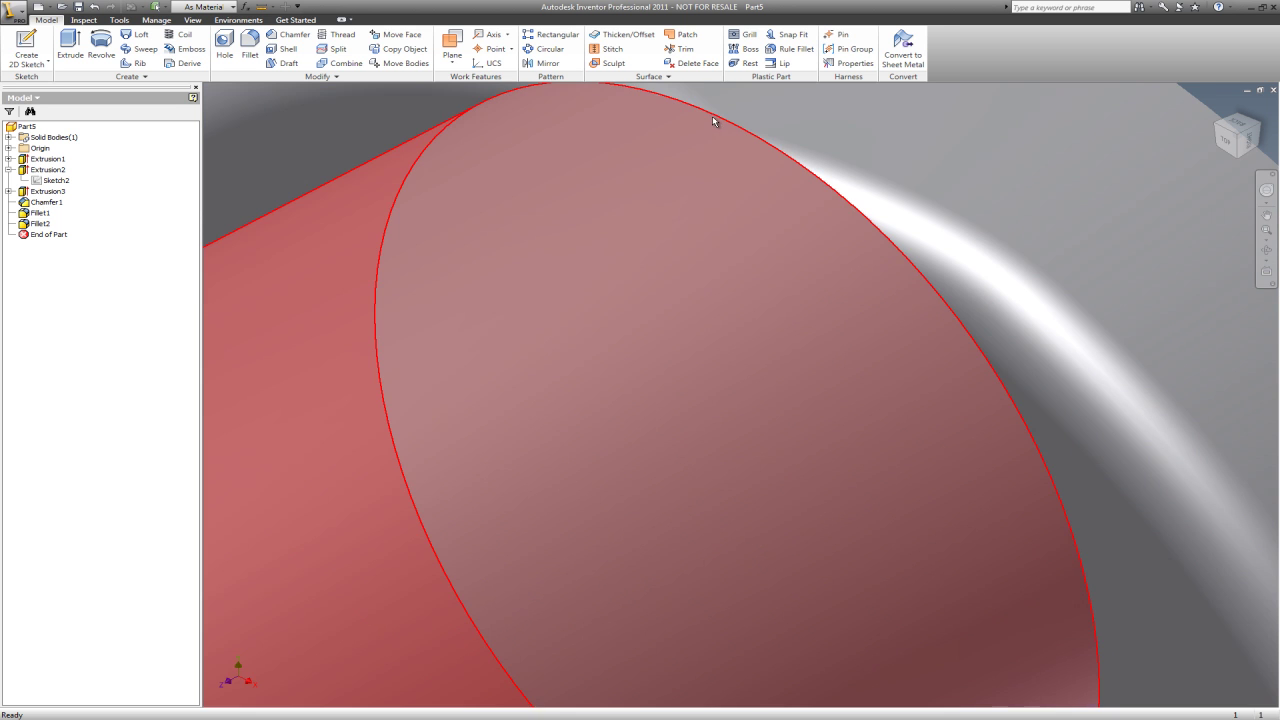
scroll(716, 126, "down", 5)
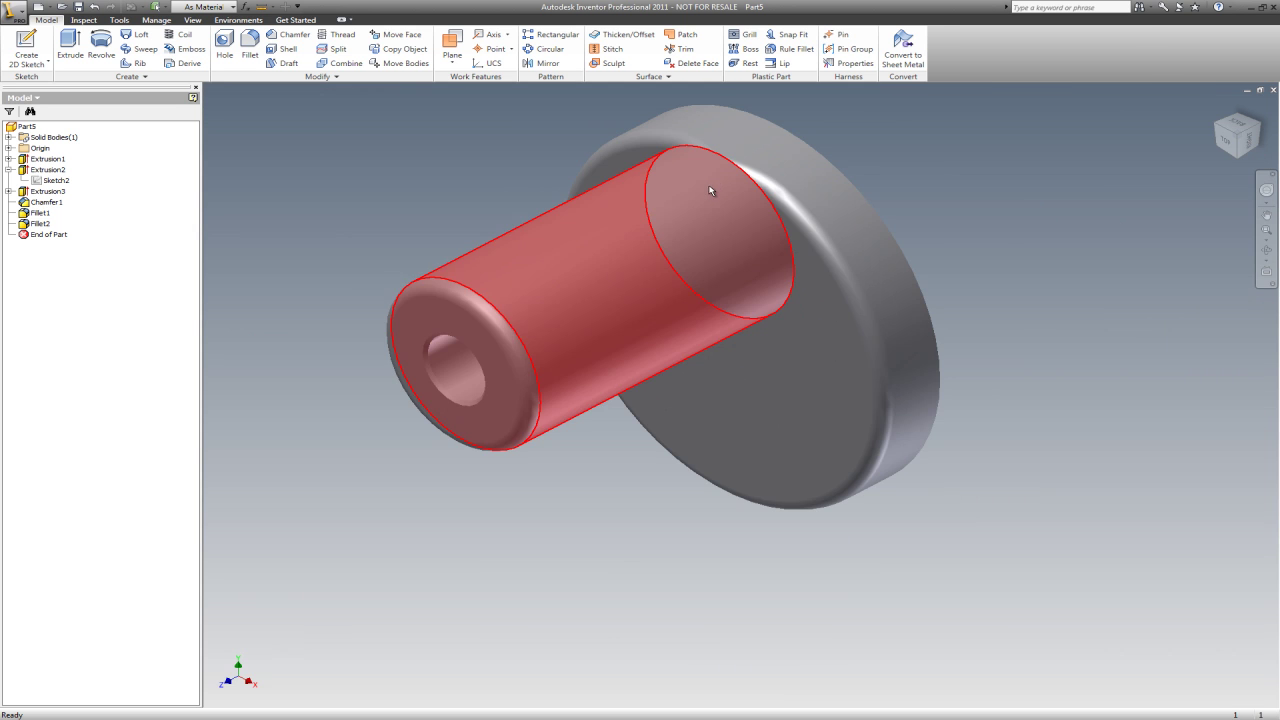
left_click(1257, 127)
scroll(822, 309, "up", 5)
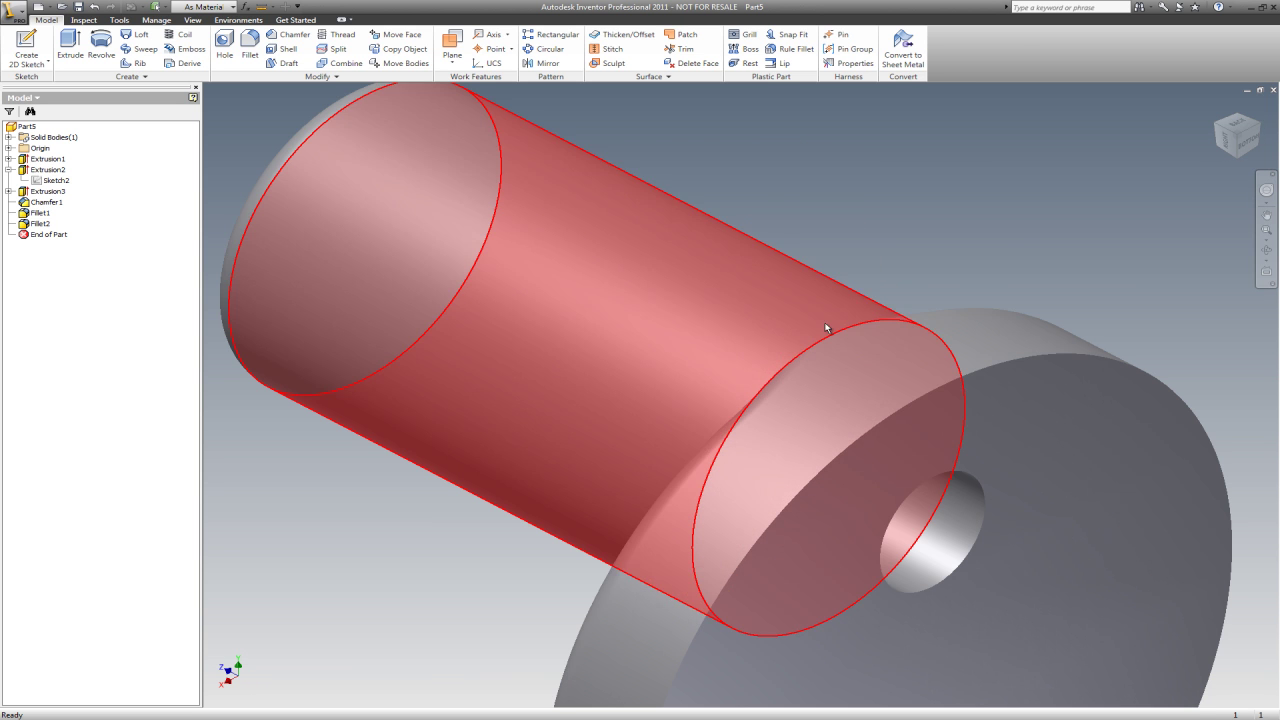
left_click(1222, 115)
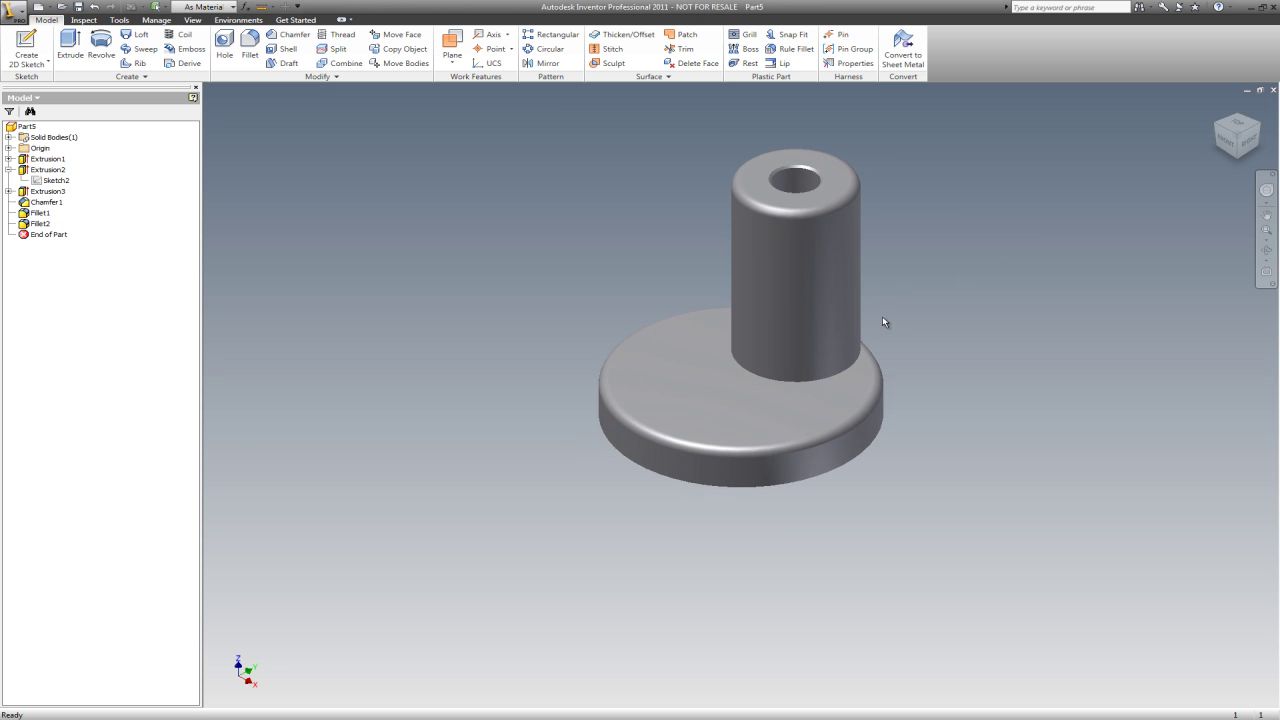
scroll(891, 302, "down", 4)
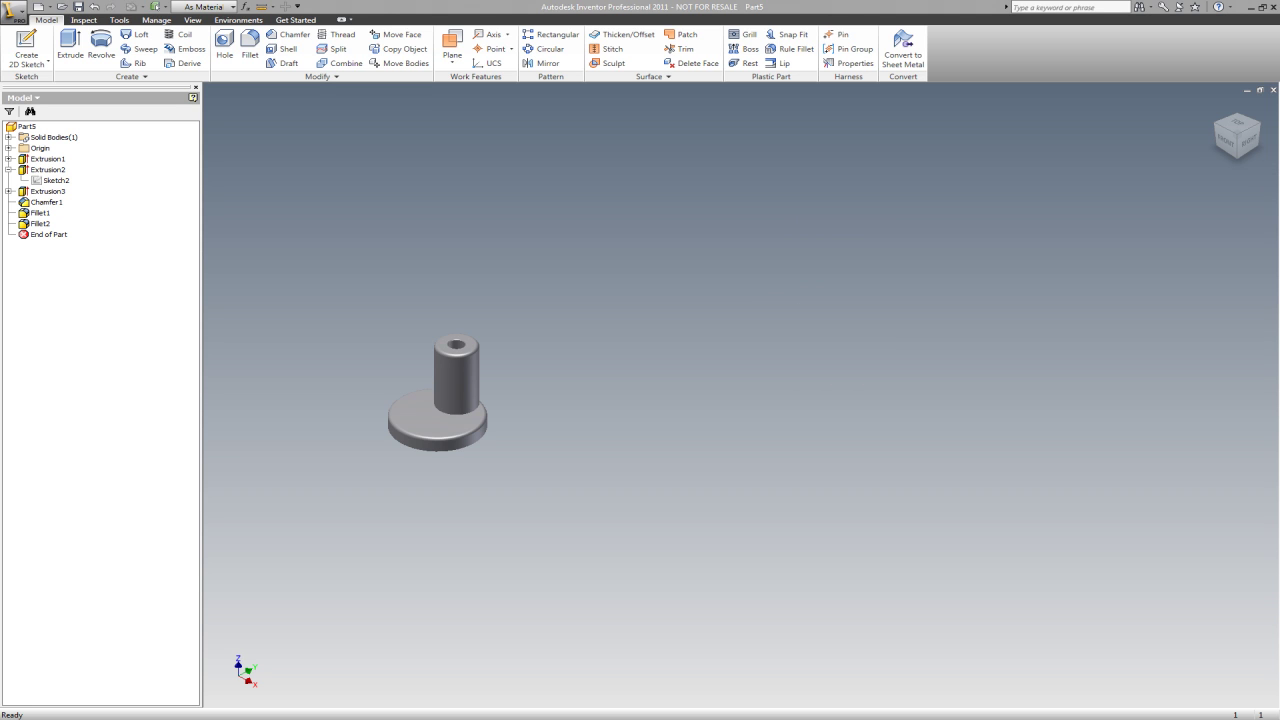
left_click(249, 45)
left_click(455, 417)
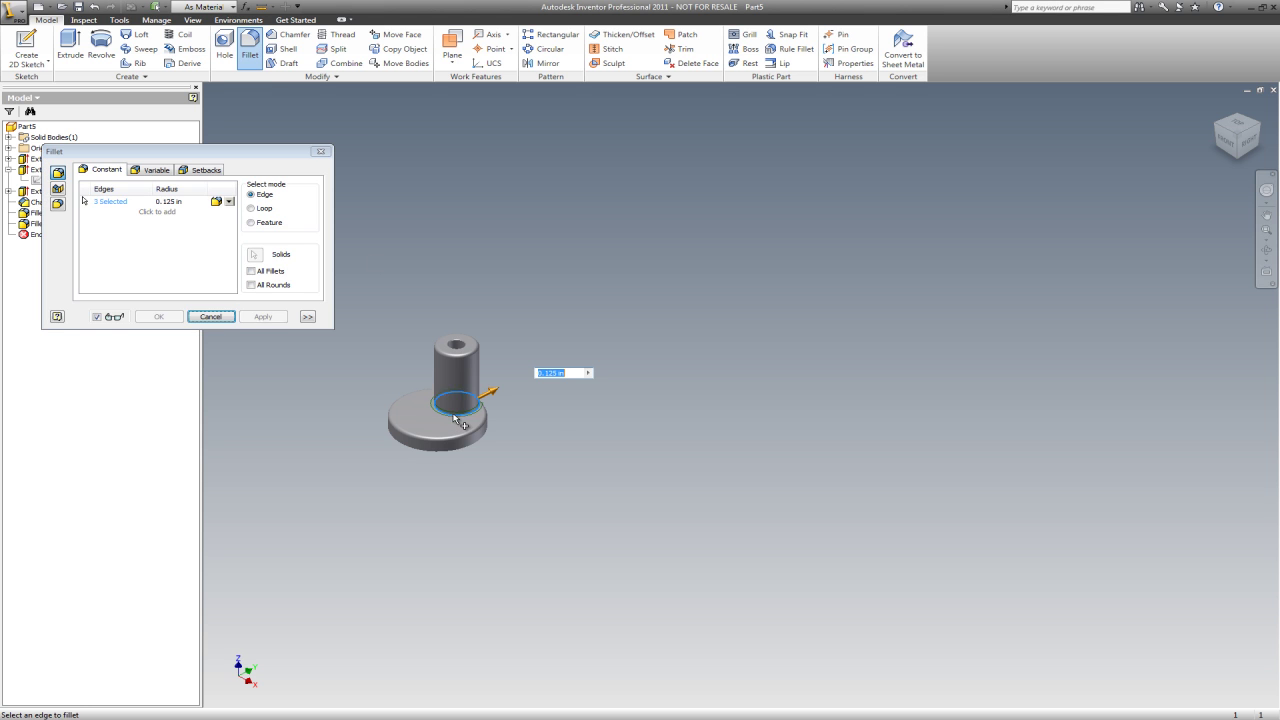
left_click(548, 391)
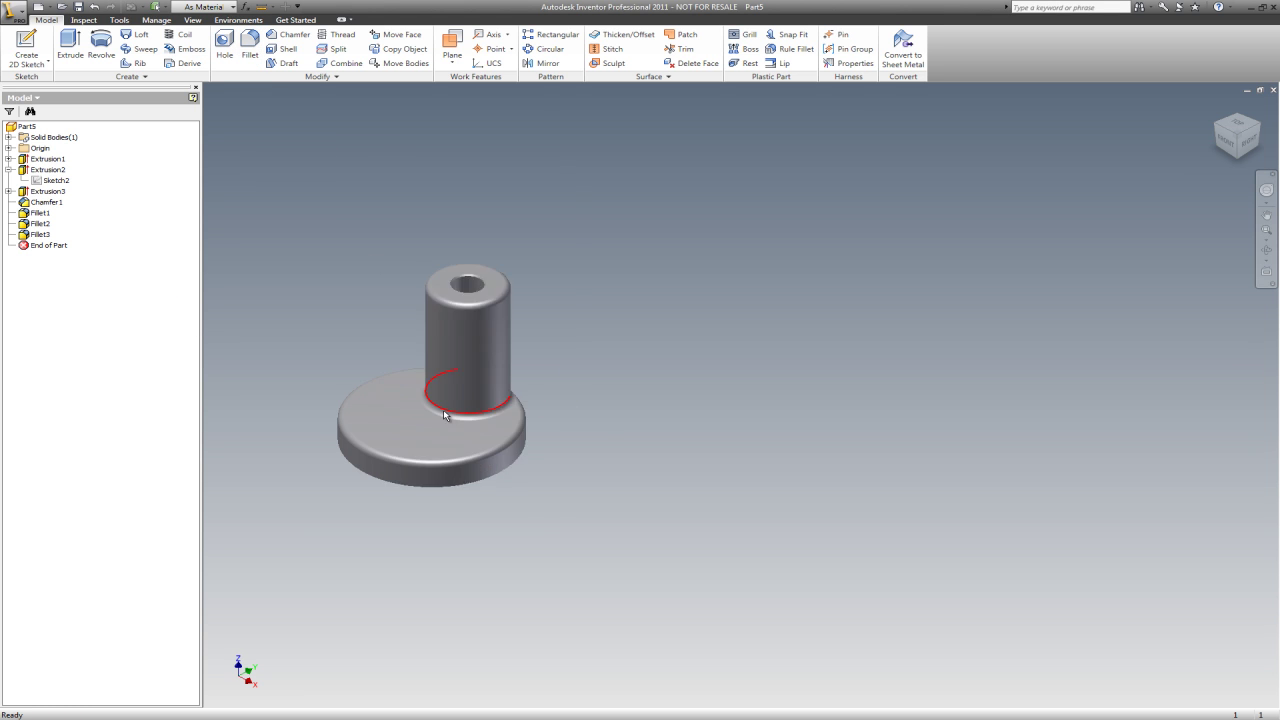
Sketch a circle about .625 in in diameter on the base's underside, opposite the bore and about .863 in from the base's centre
scroll(465, 405, "up", 3)
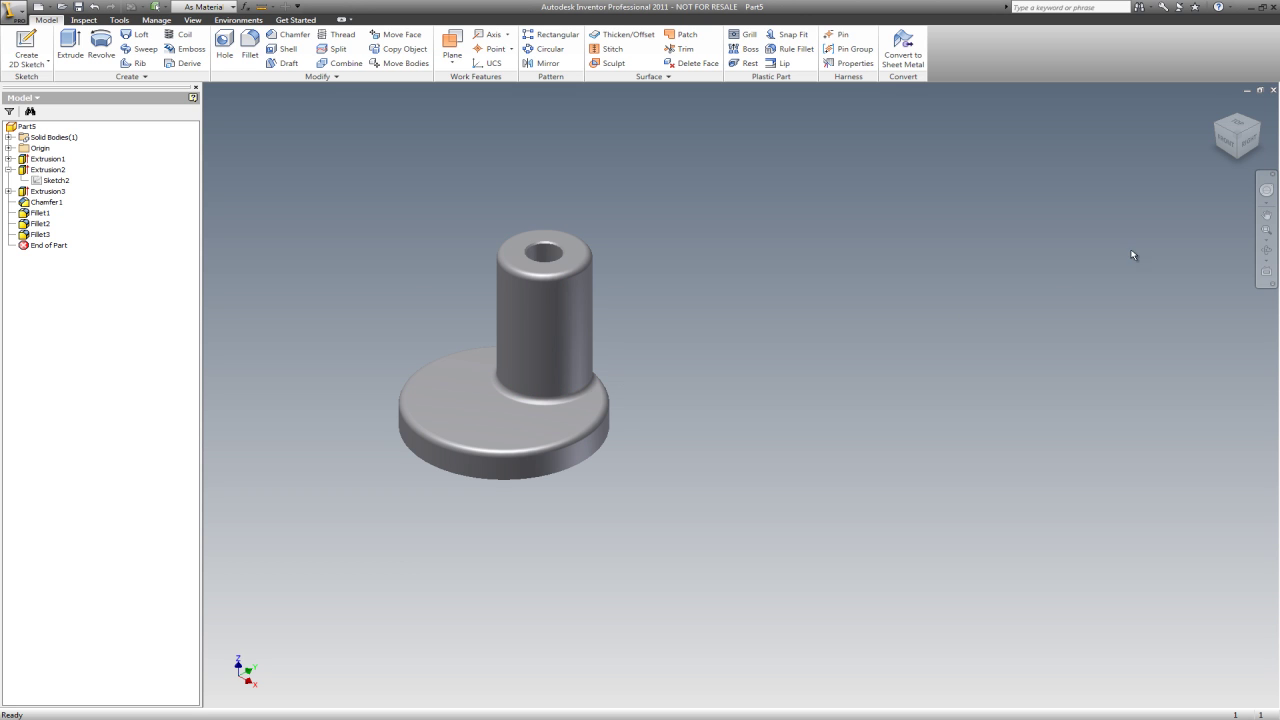
left_click(1240, 163)
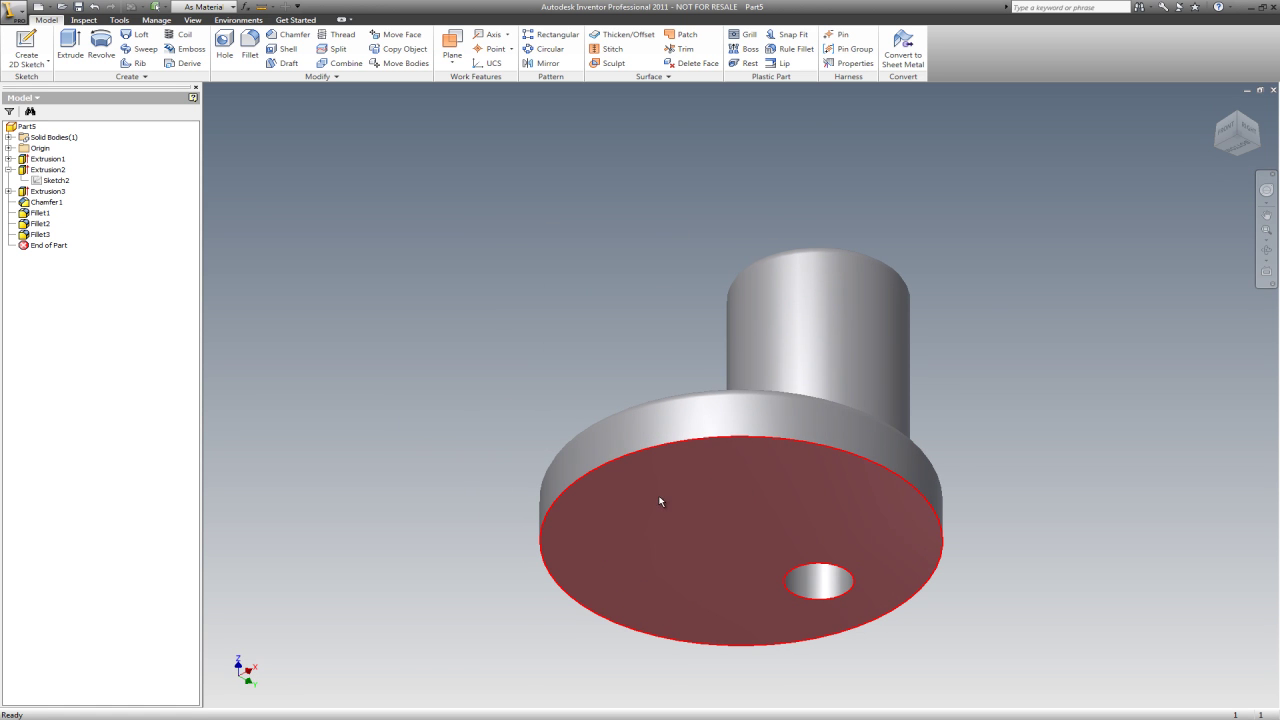
left_click(1237, 150)
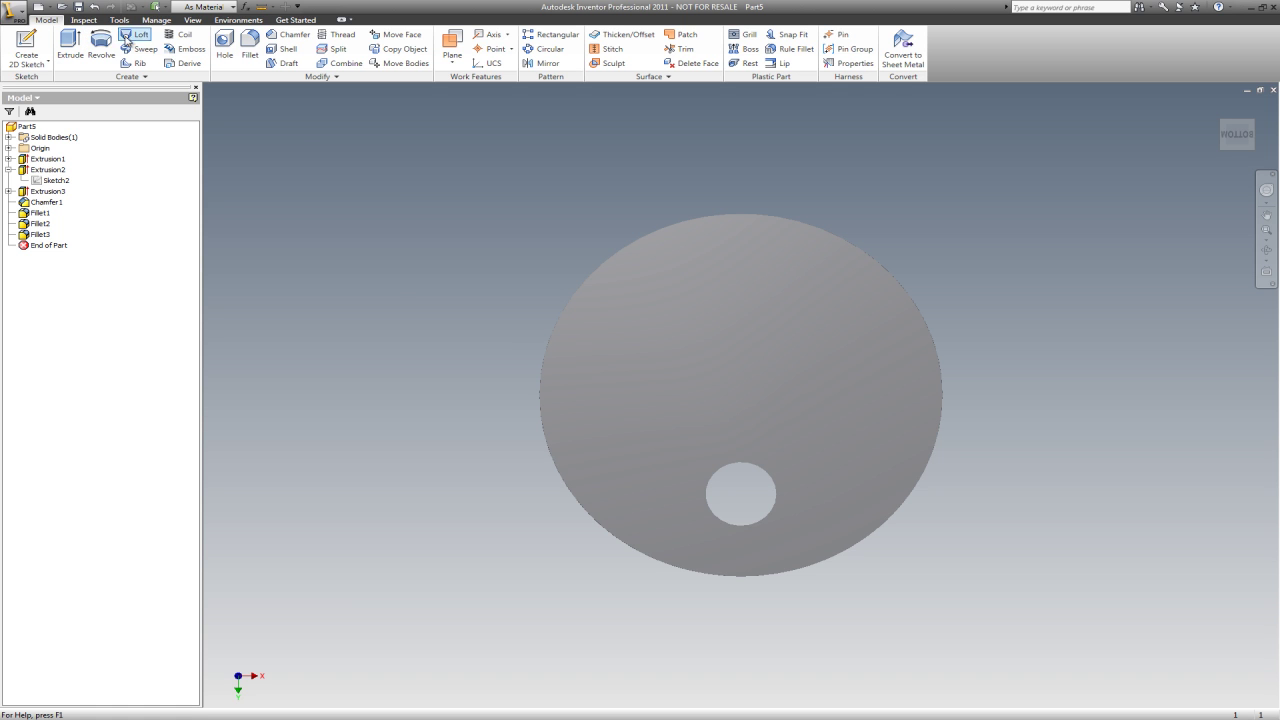
right_click(300, 122)
left_click(338, 150)
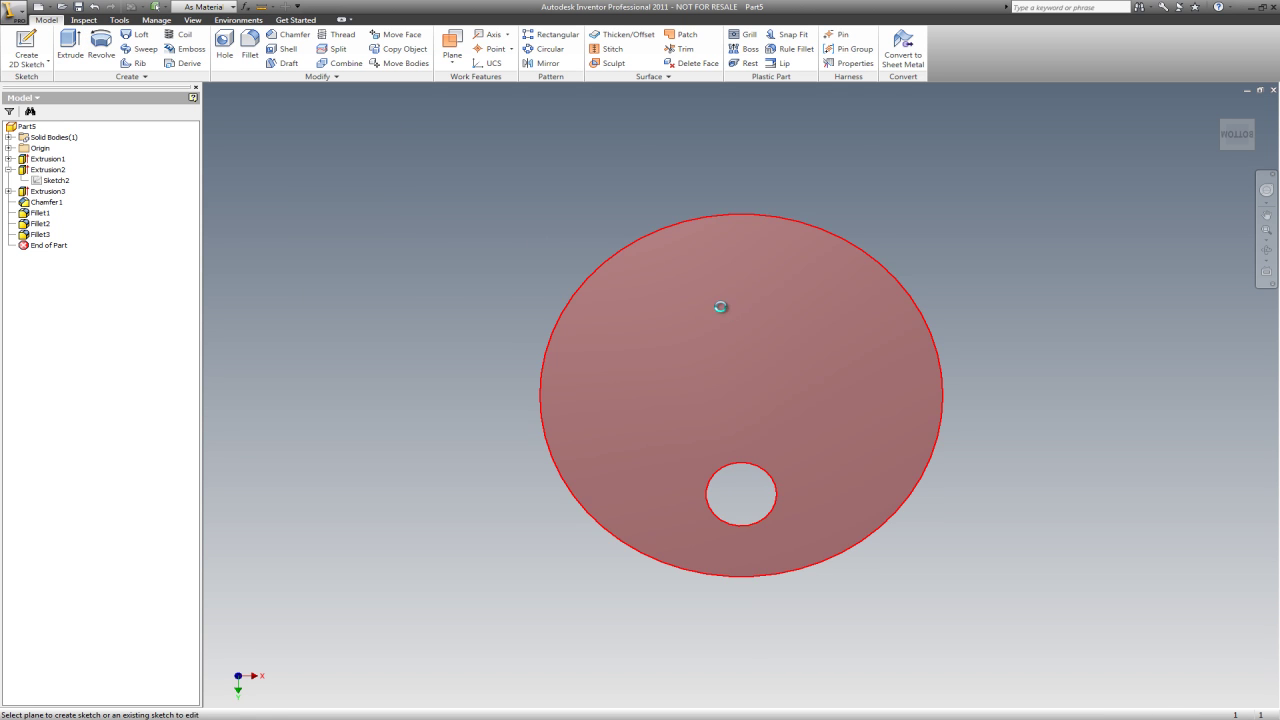
left_click(720, 307)
left_click(44, 45)
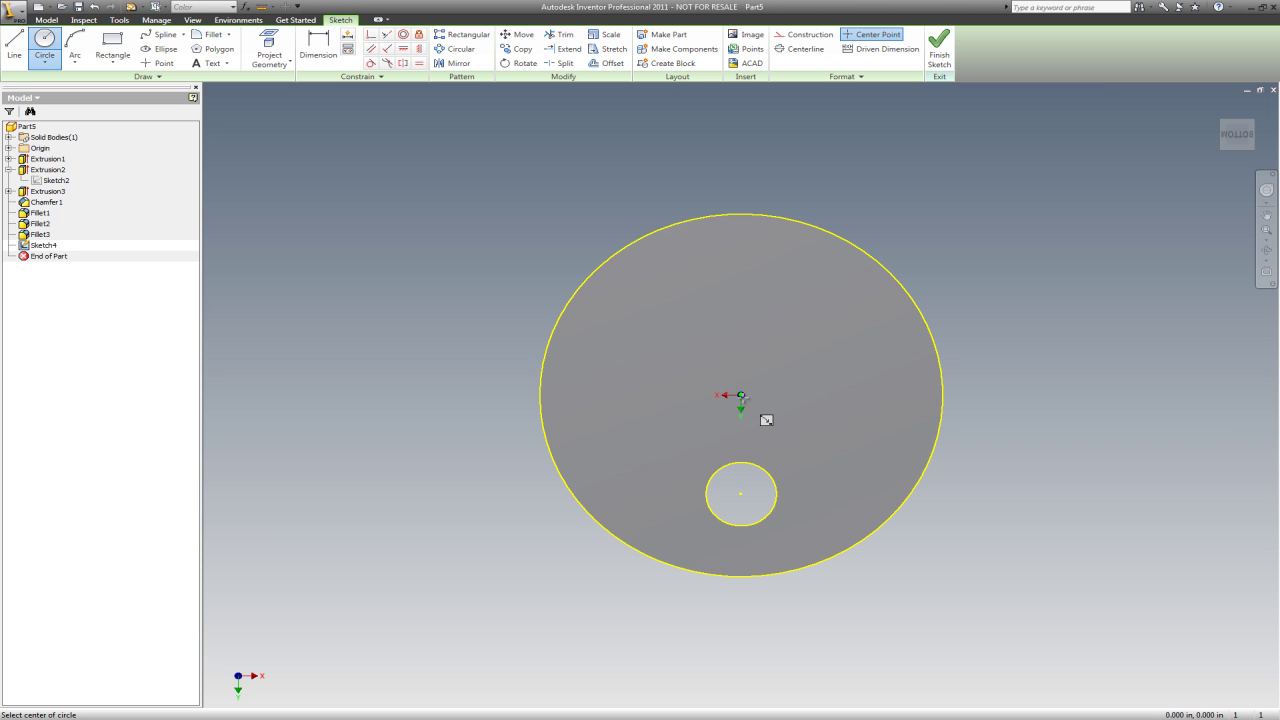
left_click(740, 307)
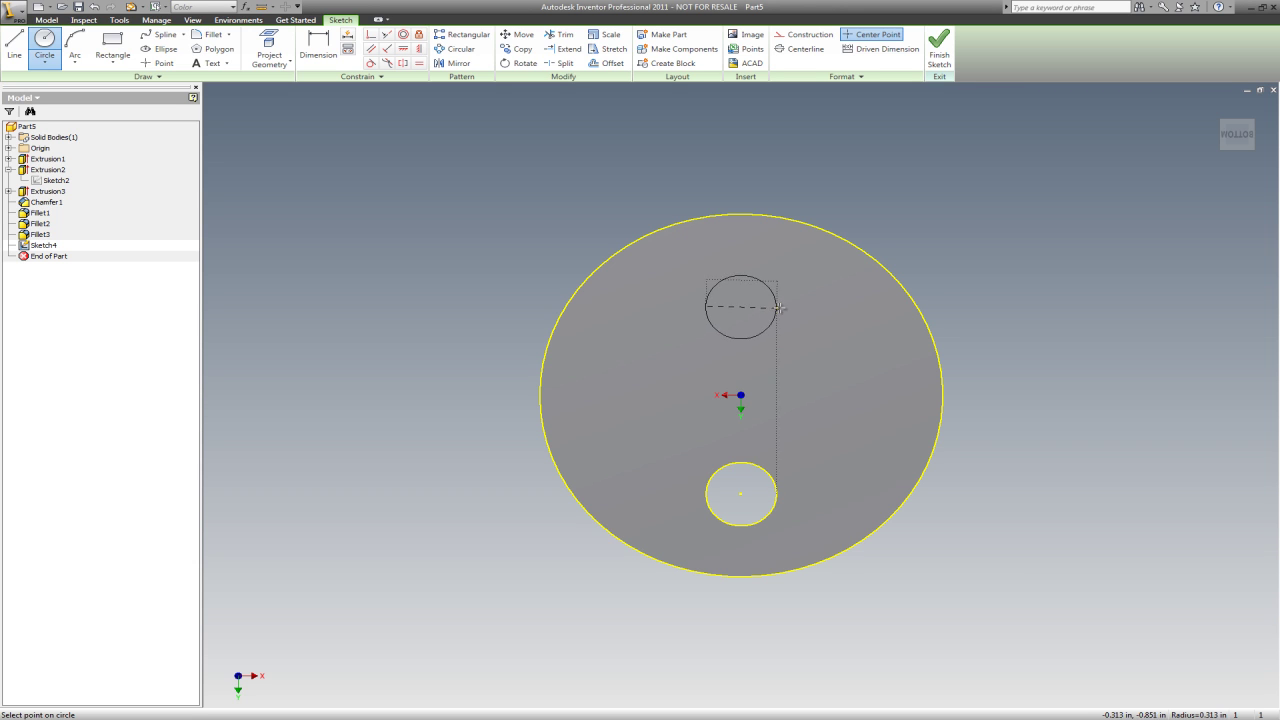
left_click(778, 307)
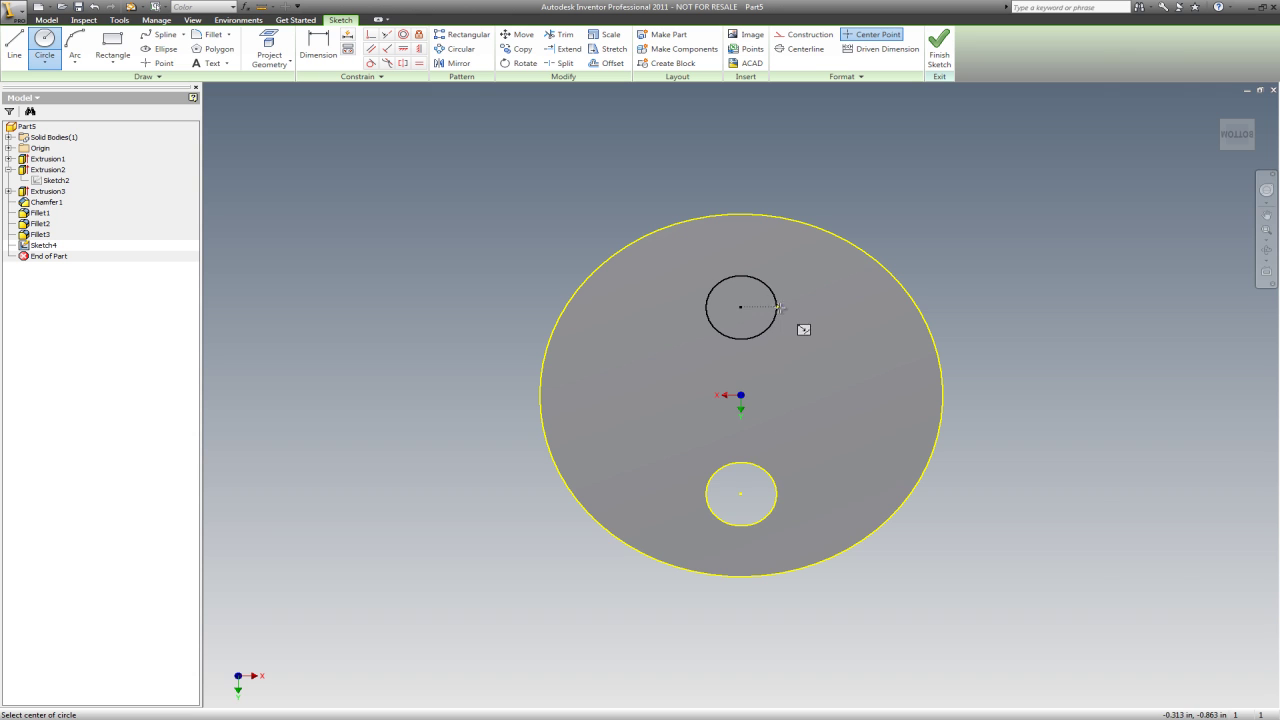
Dimension the new circle's diameter to .656 in
key("d")
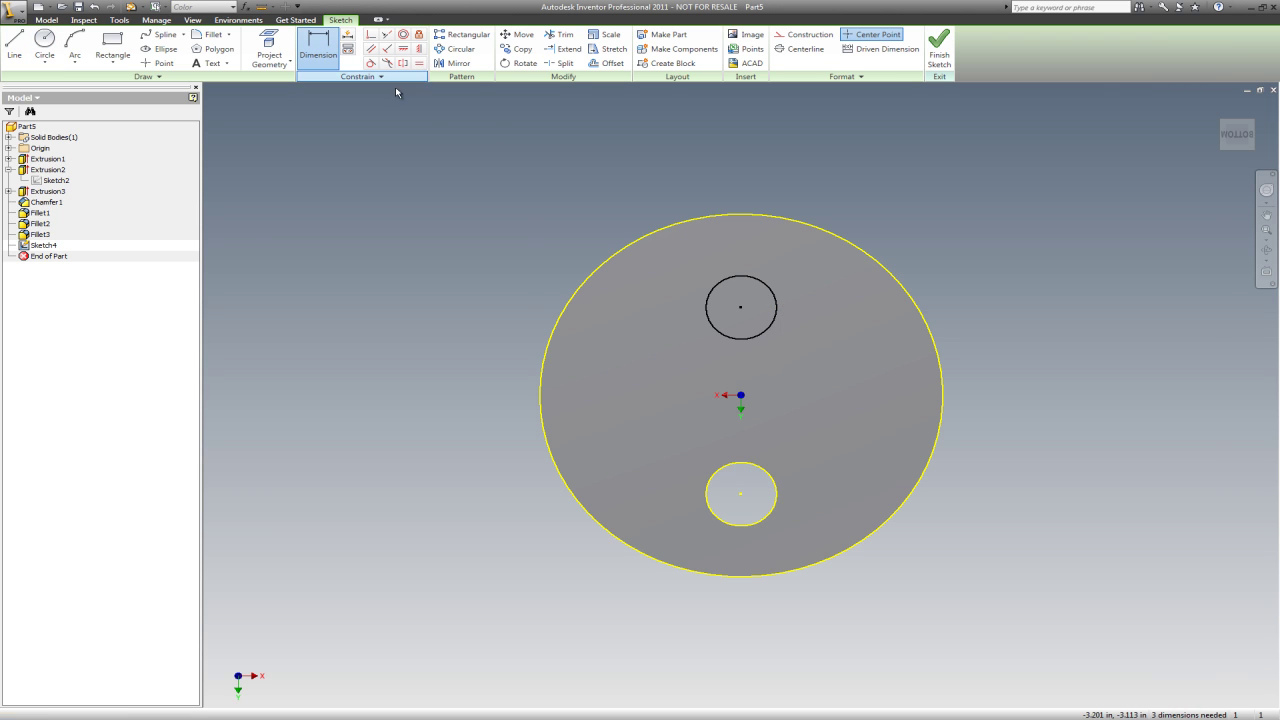
left_click(746, 275)
left_click(891, 206)
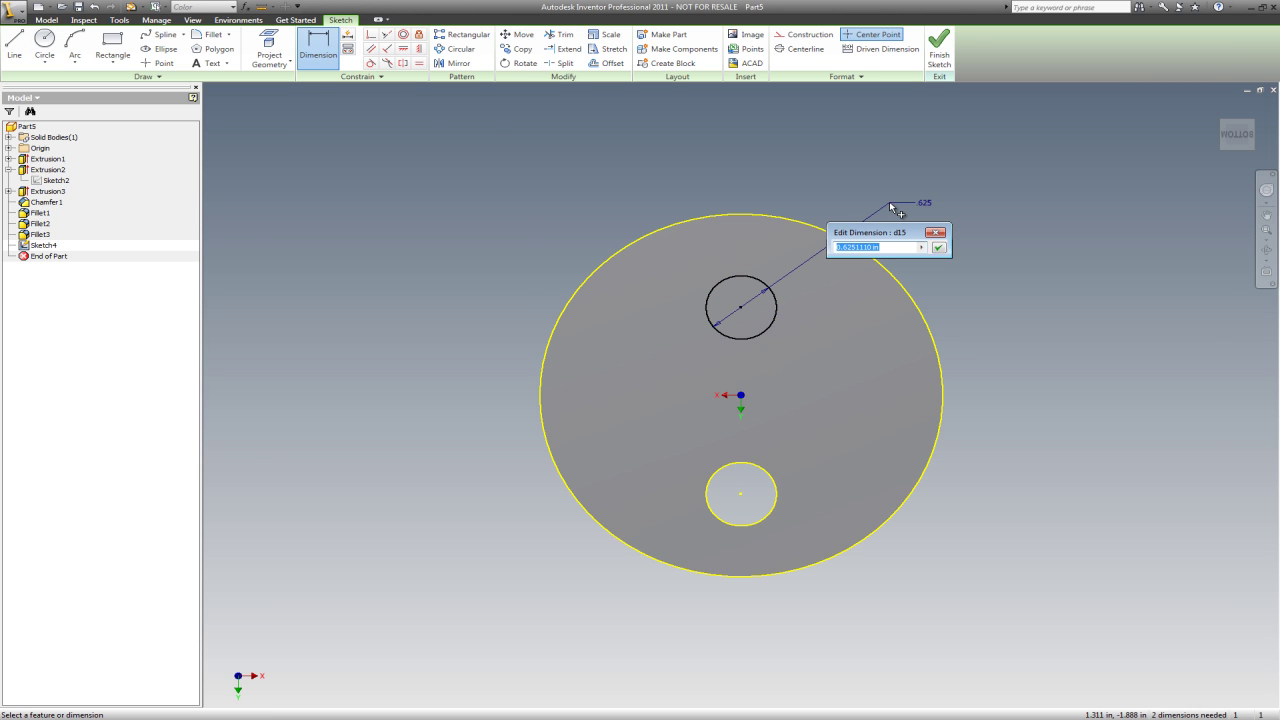
type(".656")
key("Return")
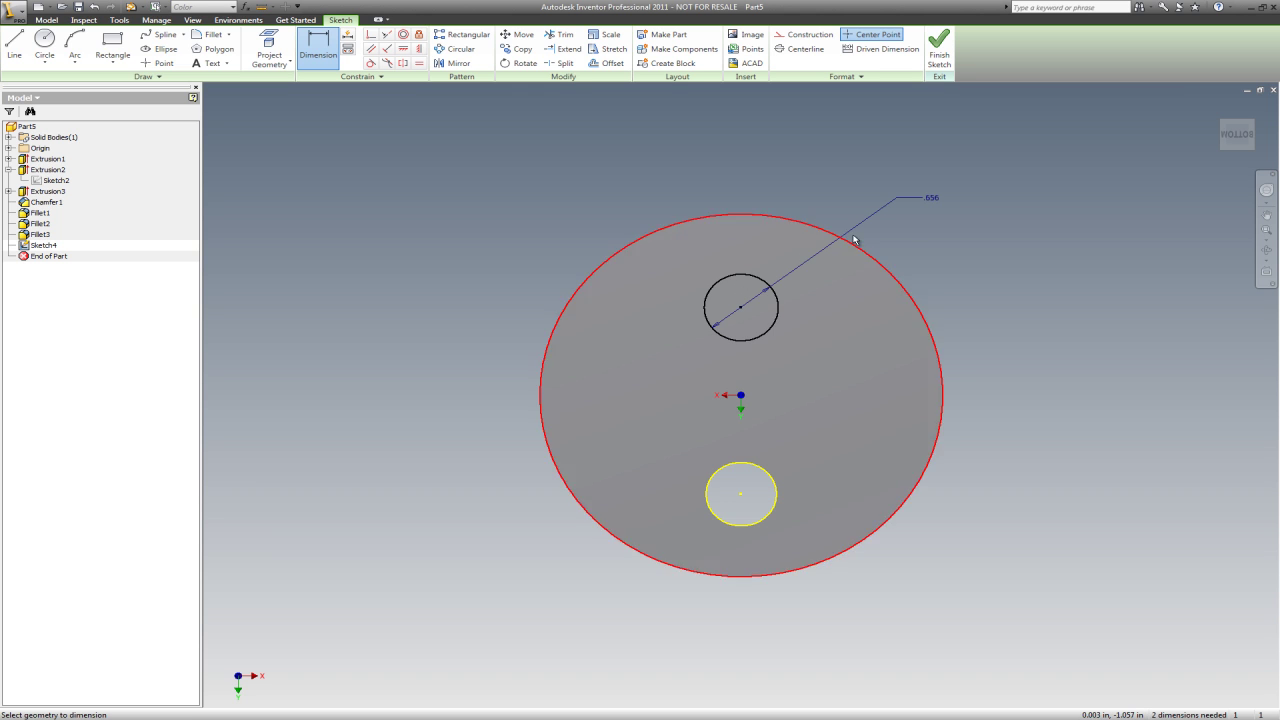
right_click(729, 154)
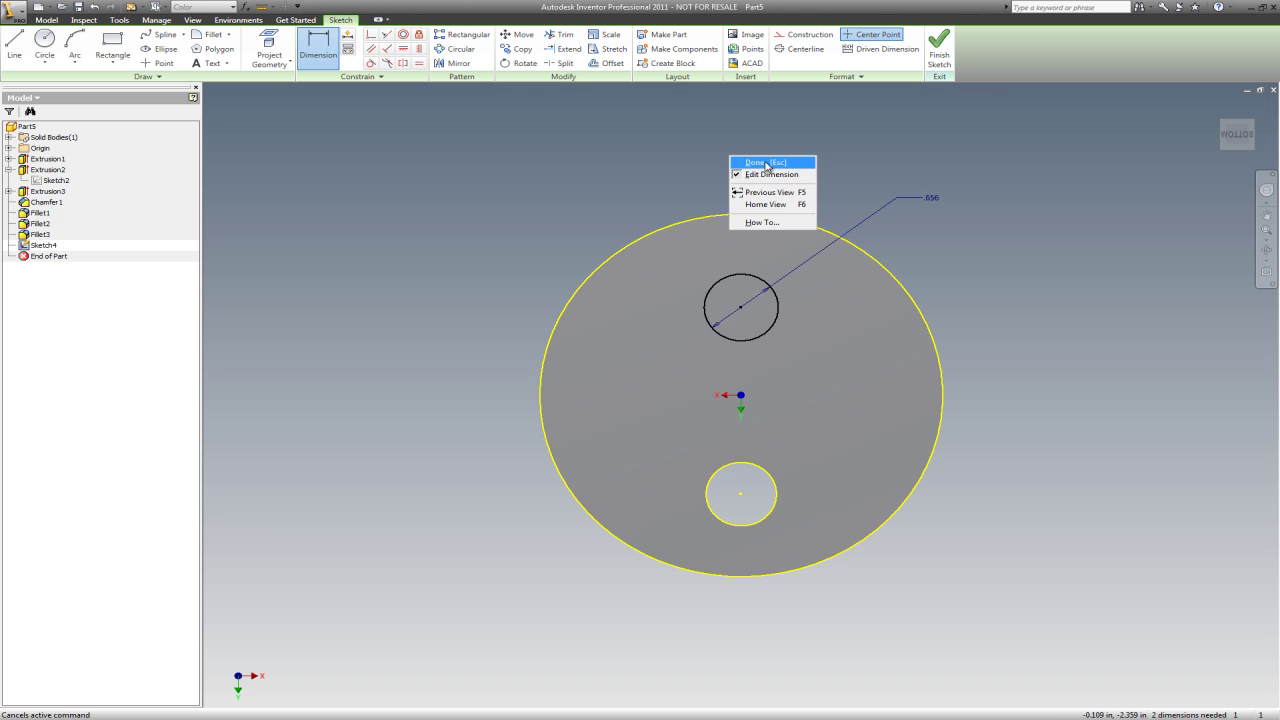
left_click(766, 163)
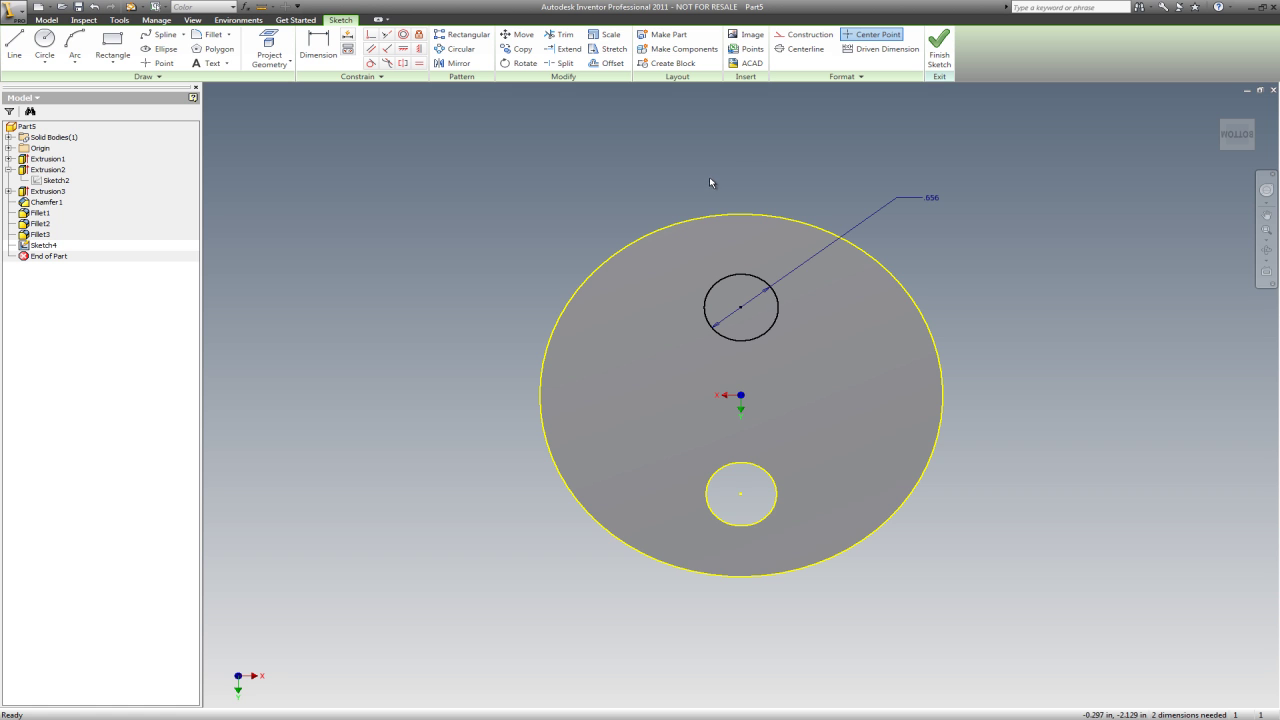
Check the hole offset in the Milling Jack Body drawing, dimension the circle's centre .59 in from the base's centre, and finish the sketch
mouse_move(0, 112)
left_mouse_down()
mouse_move(269, 109)
mouse_move(874, 66)
left_mouse_up()
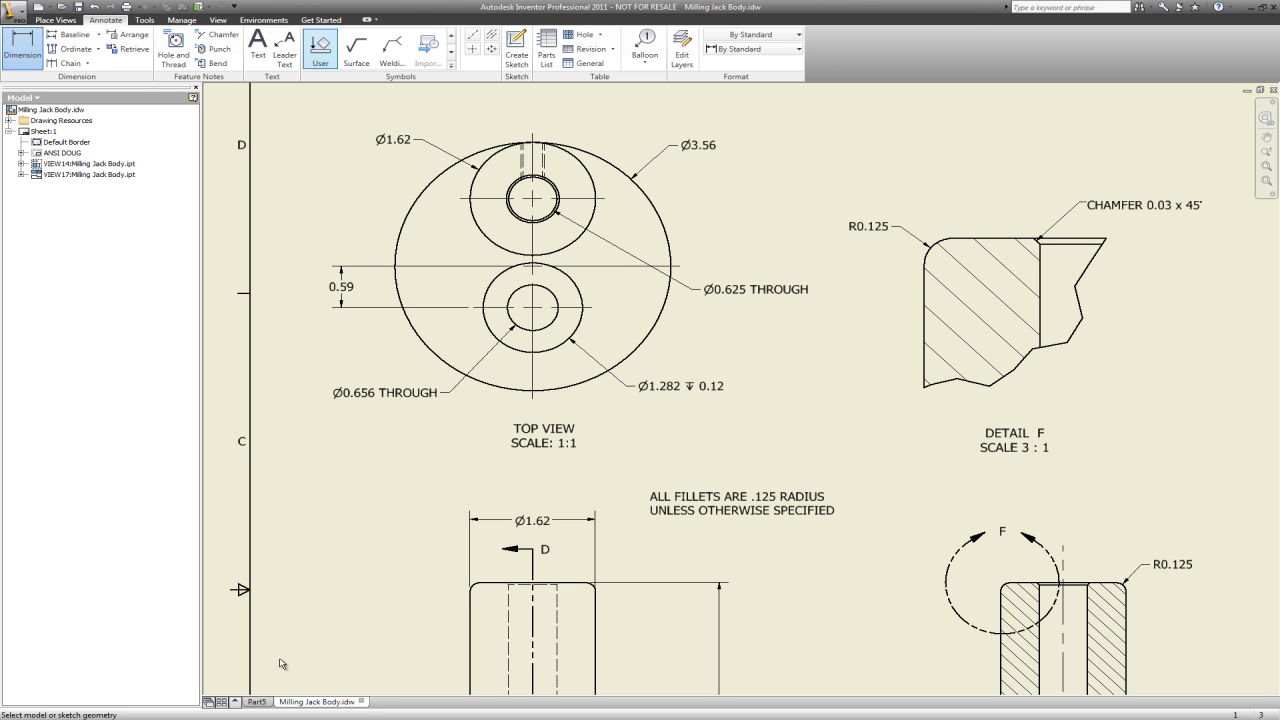
left_click(257, 702)
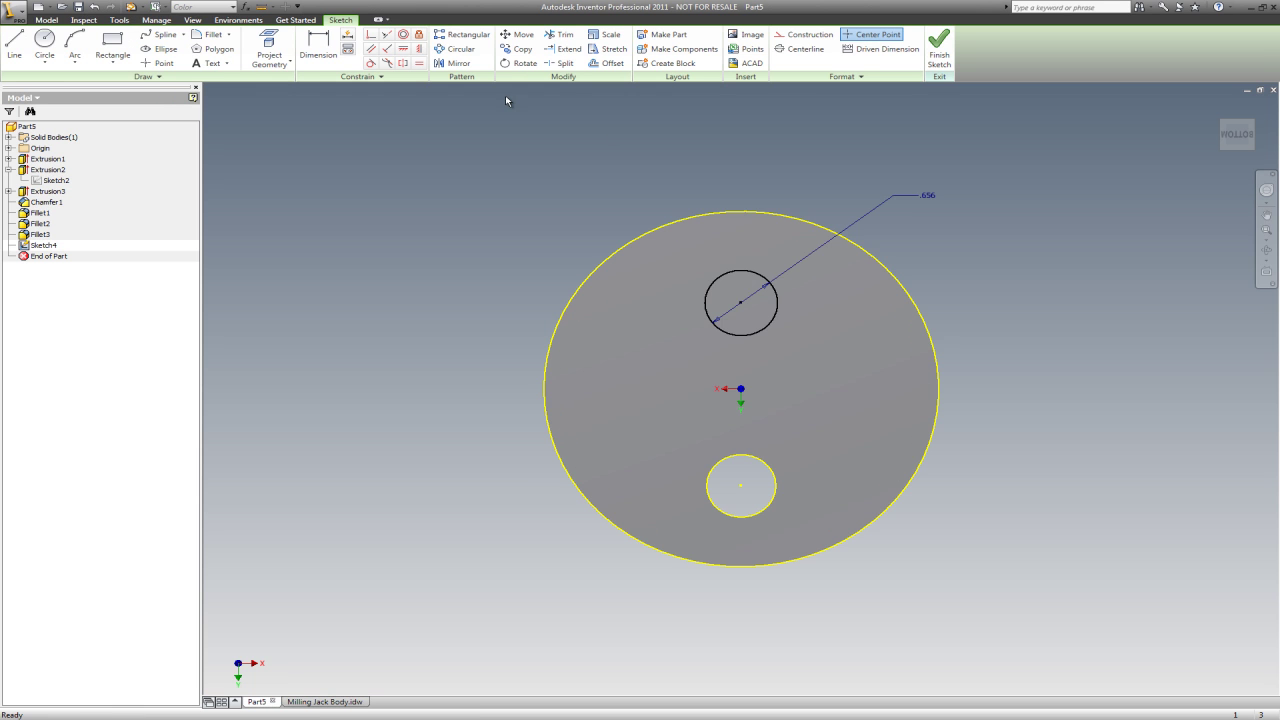
left_click(318, 45)
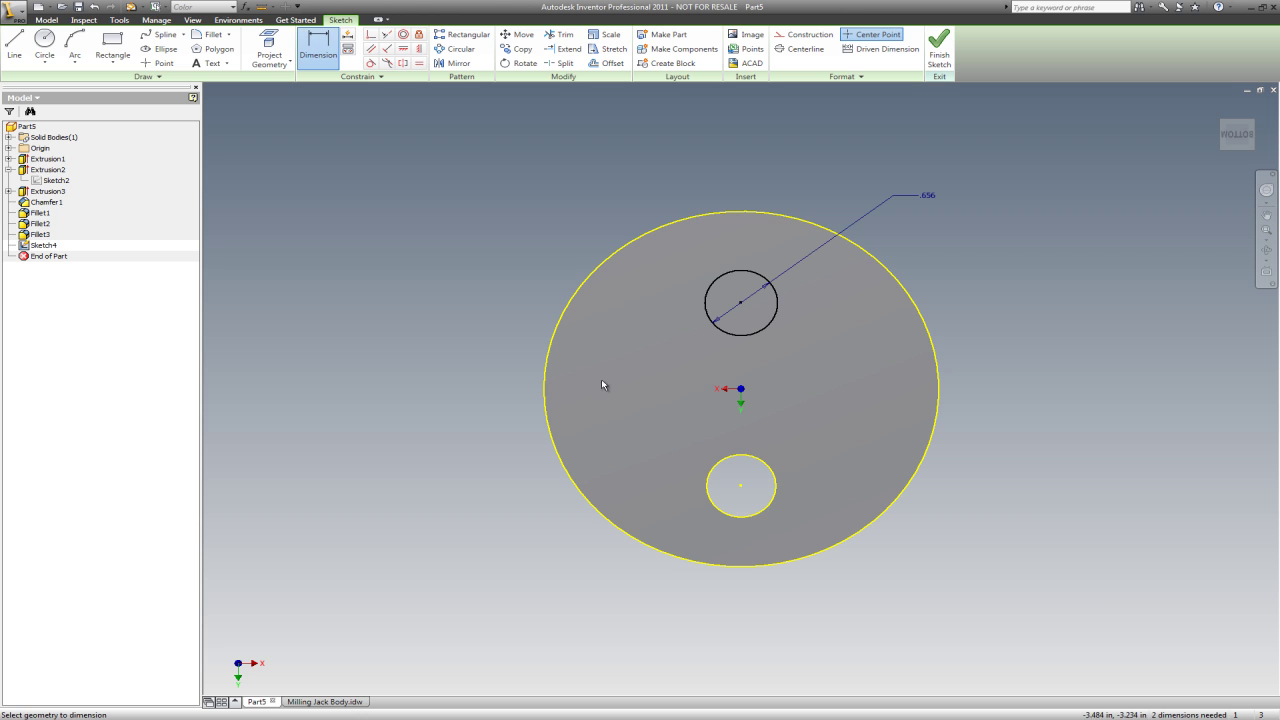
left_click(741, 389)
left_click(741, 302)
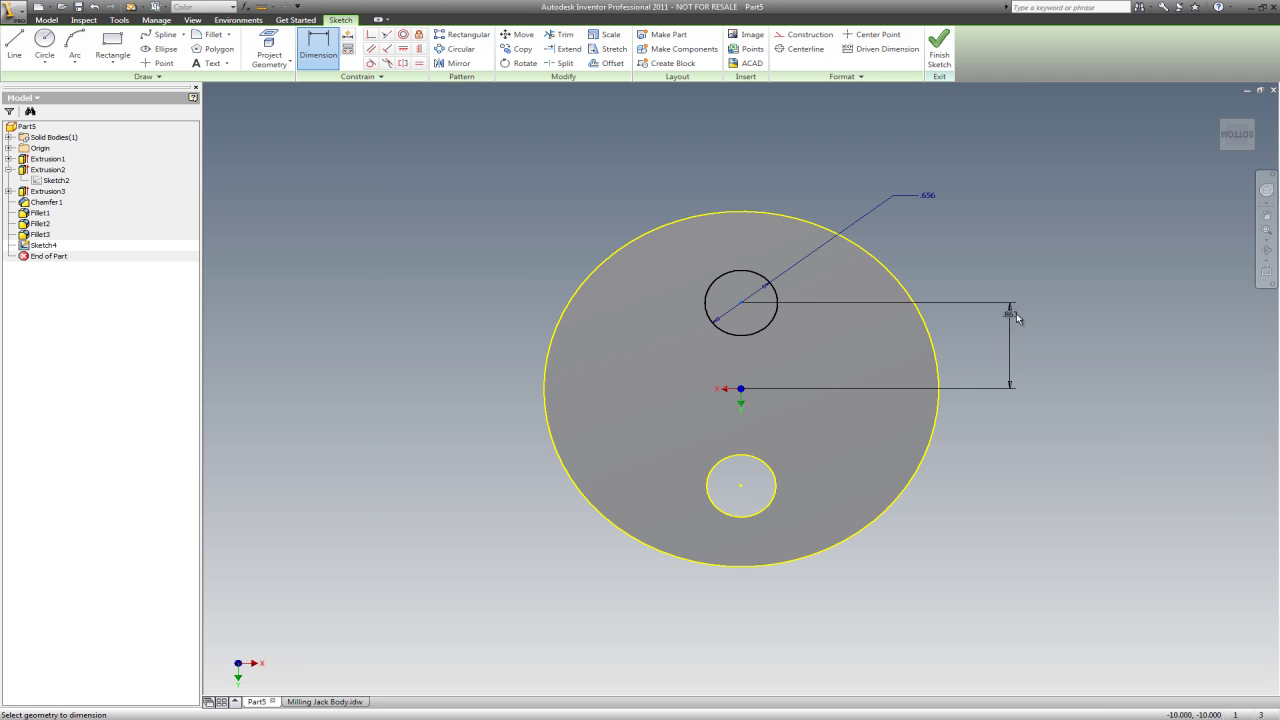
left_click(1017, 356)
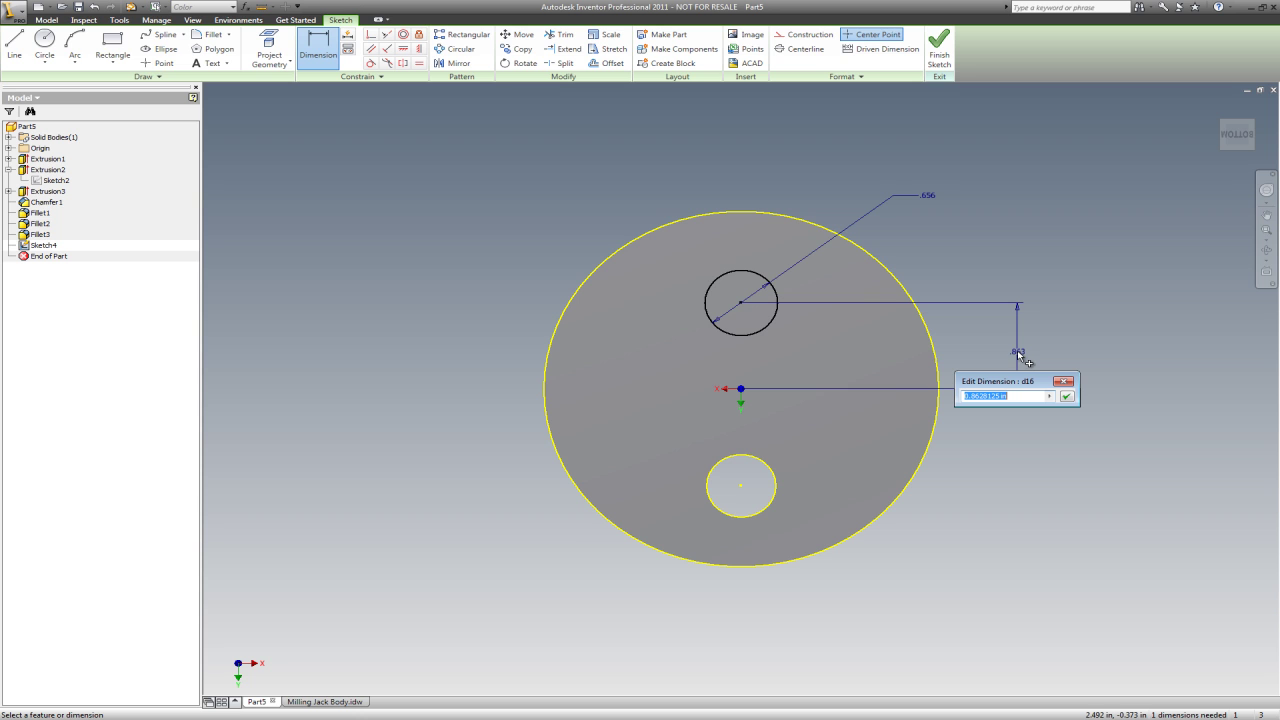
type(".59")
key("Return")
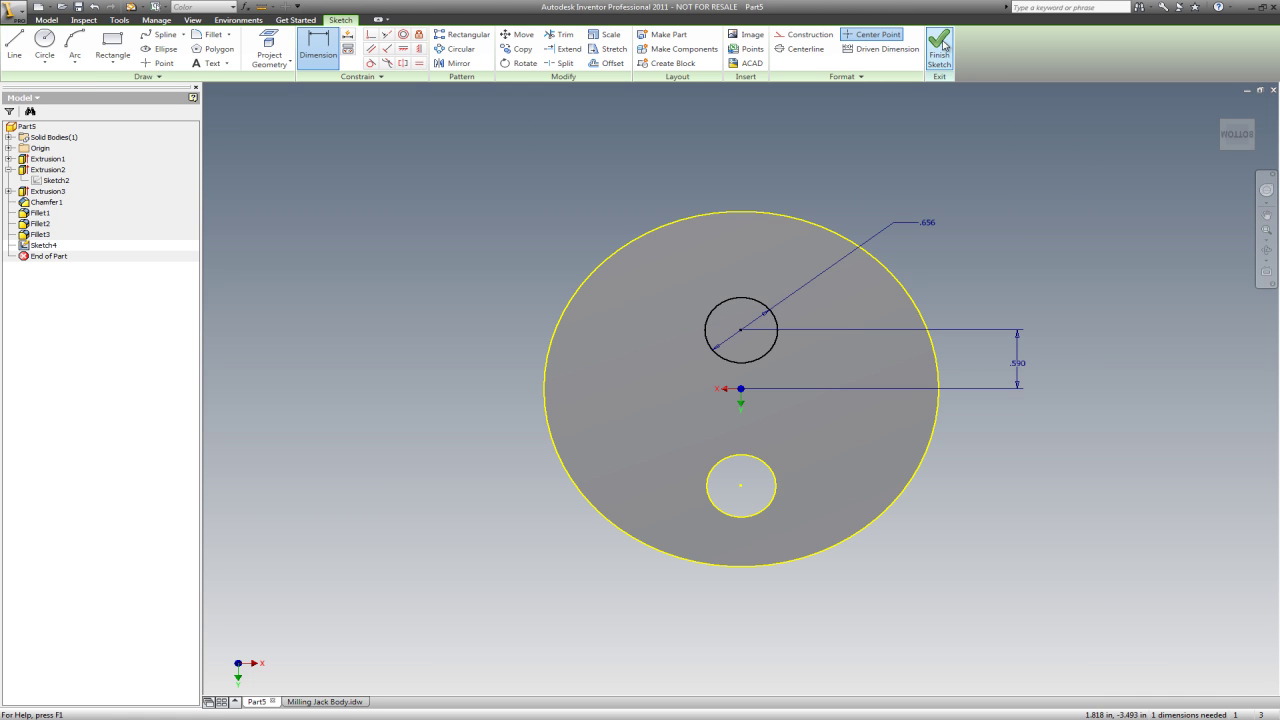
left_click(939, 50)
Cut the .656 in circle through all of the base with an Extrude cut
left_click(70, 45)
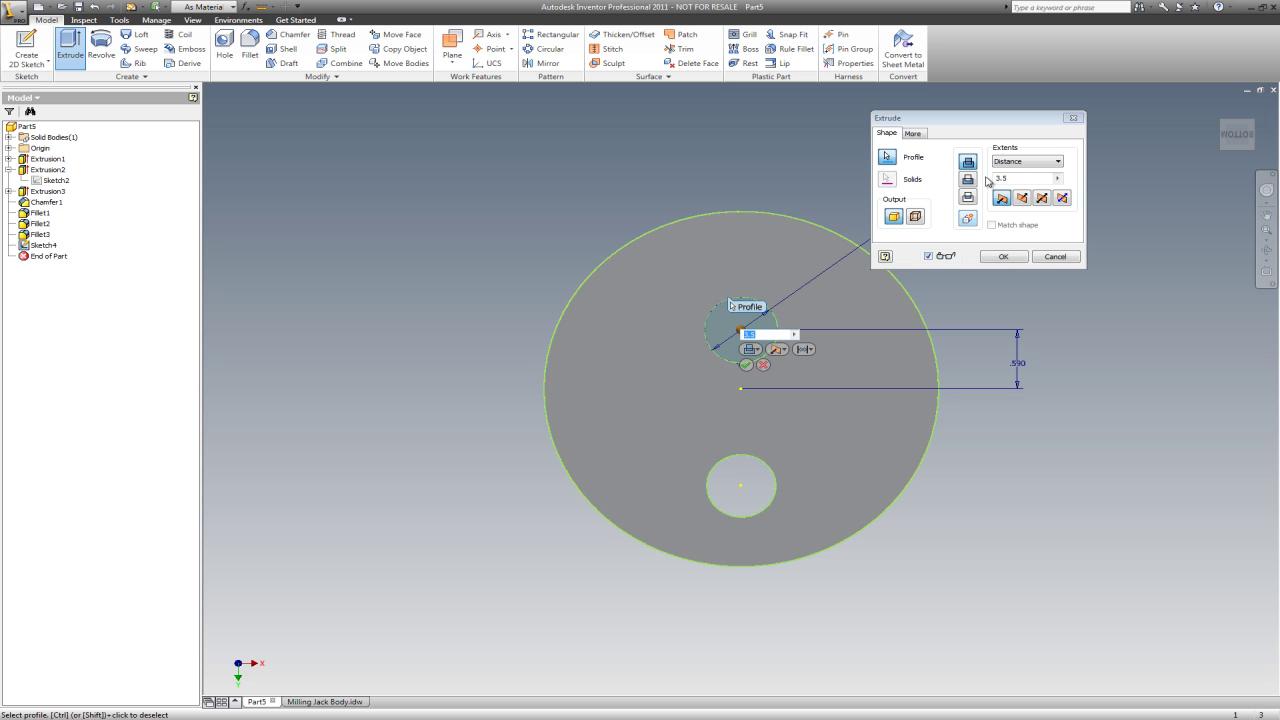
left_click(737, 322)
left_click(1057, 161)
left_click(1017, 203)
left_click(1003, 256)
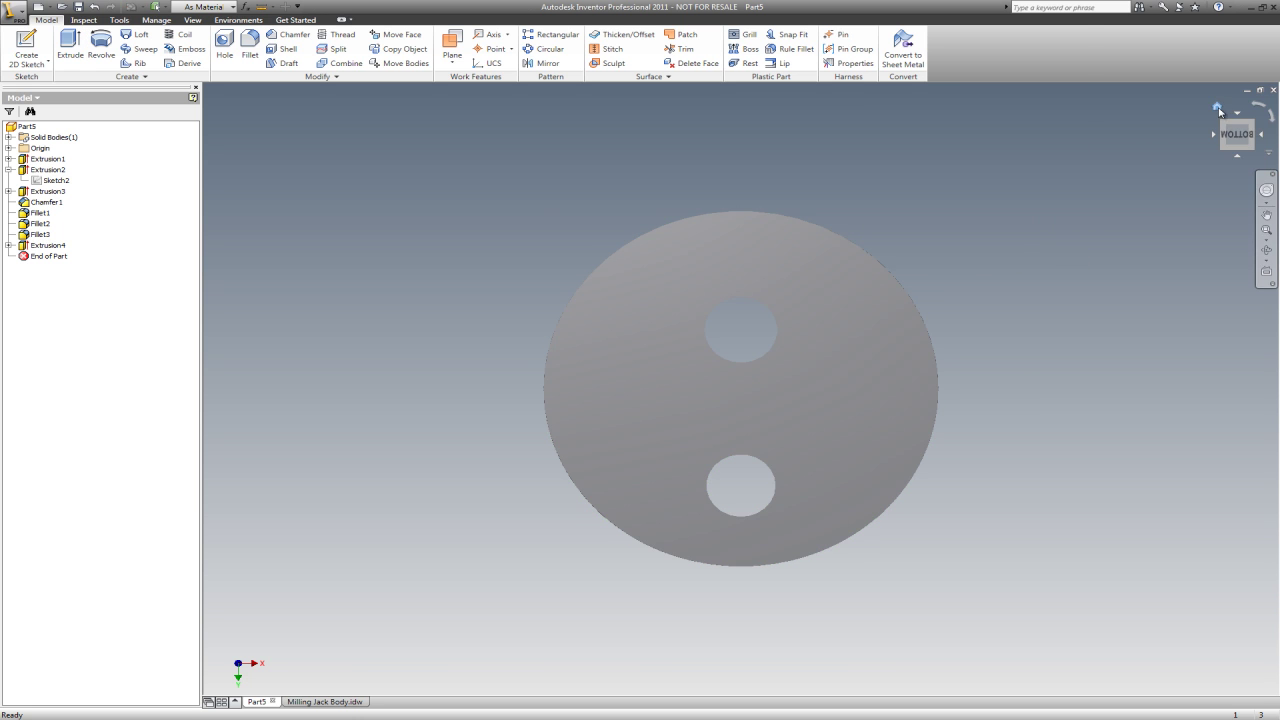
left_click(1217, 106)
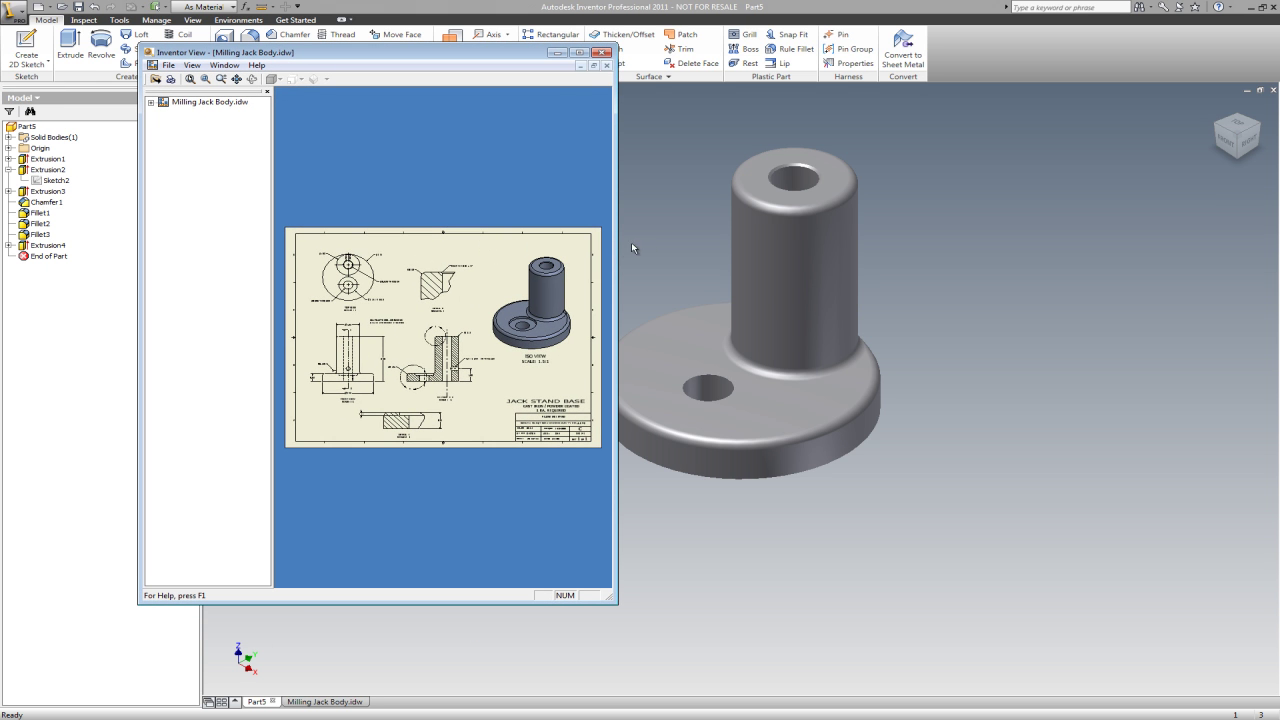
Check the counterbore callout in the Milling Jack Body drawing, then start a sketch on the base's upper face
left_click_drag(615, 250, 1093, 250)
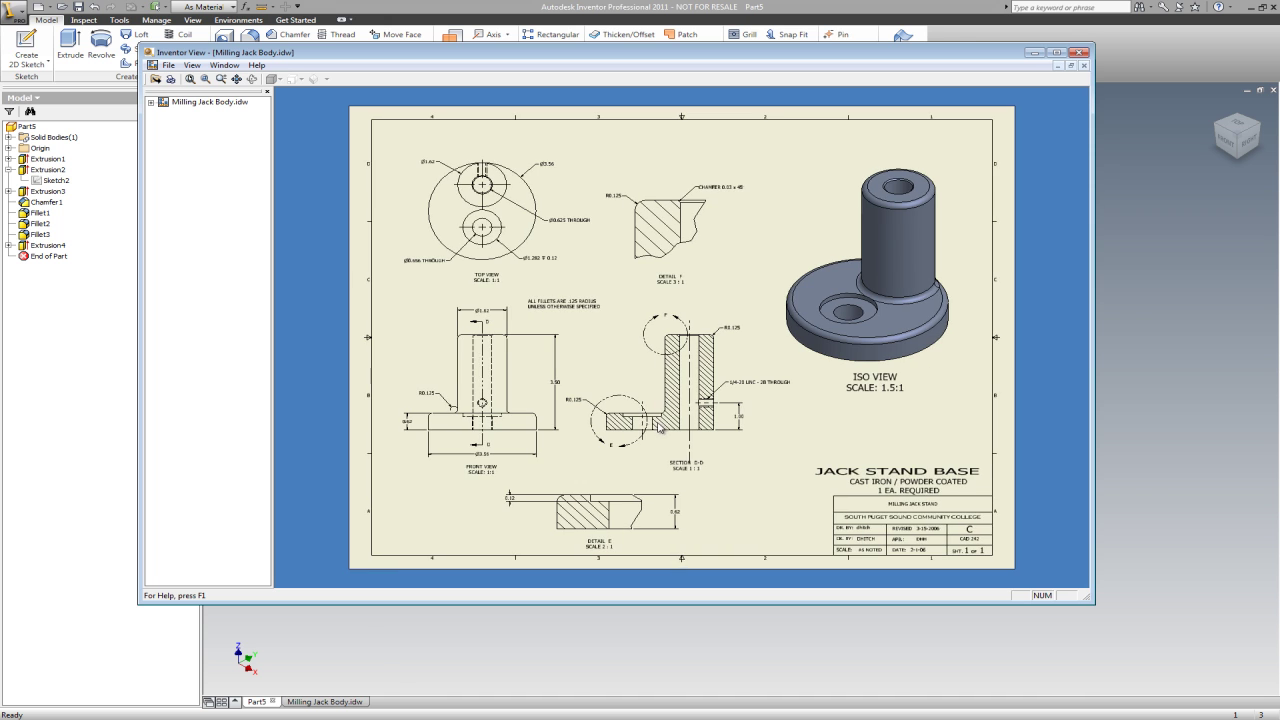
scroll(632, 450, "up", 2)
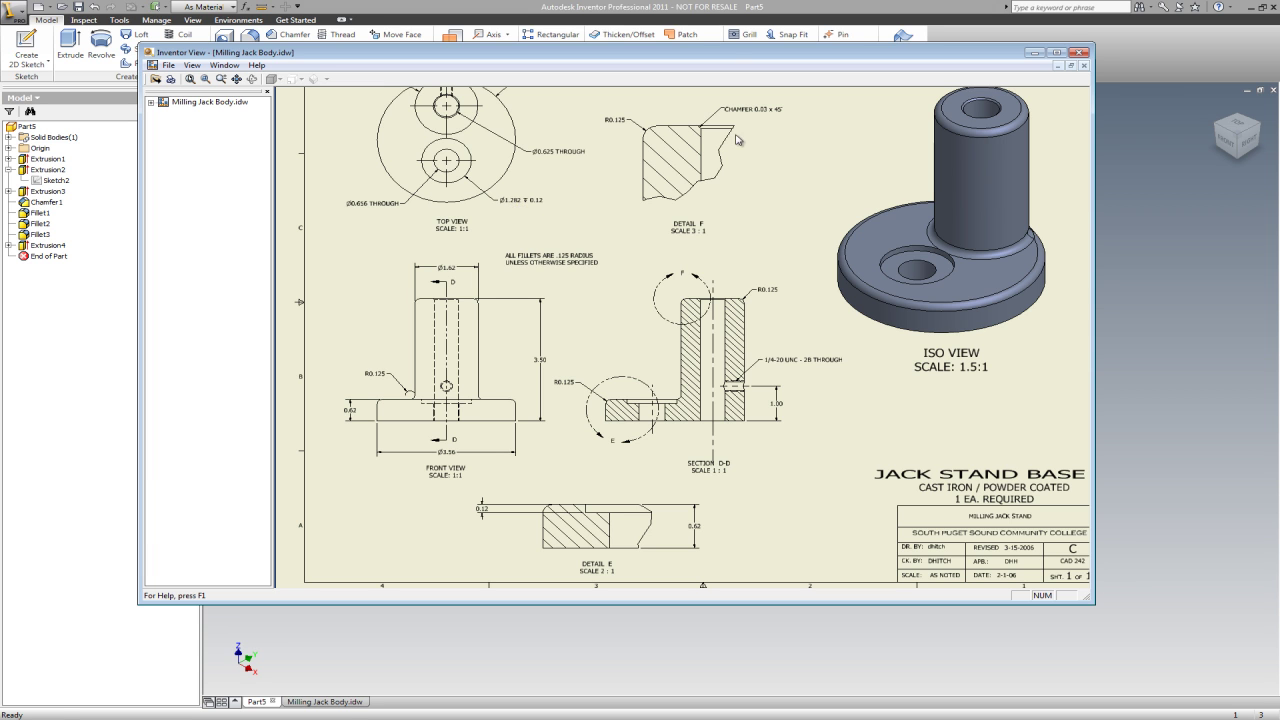
left_click_drag(939, 53, 0, 112)
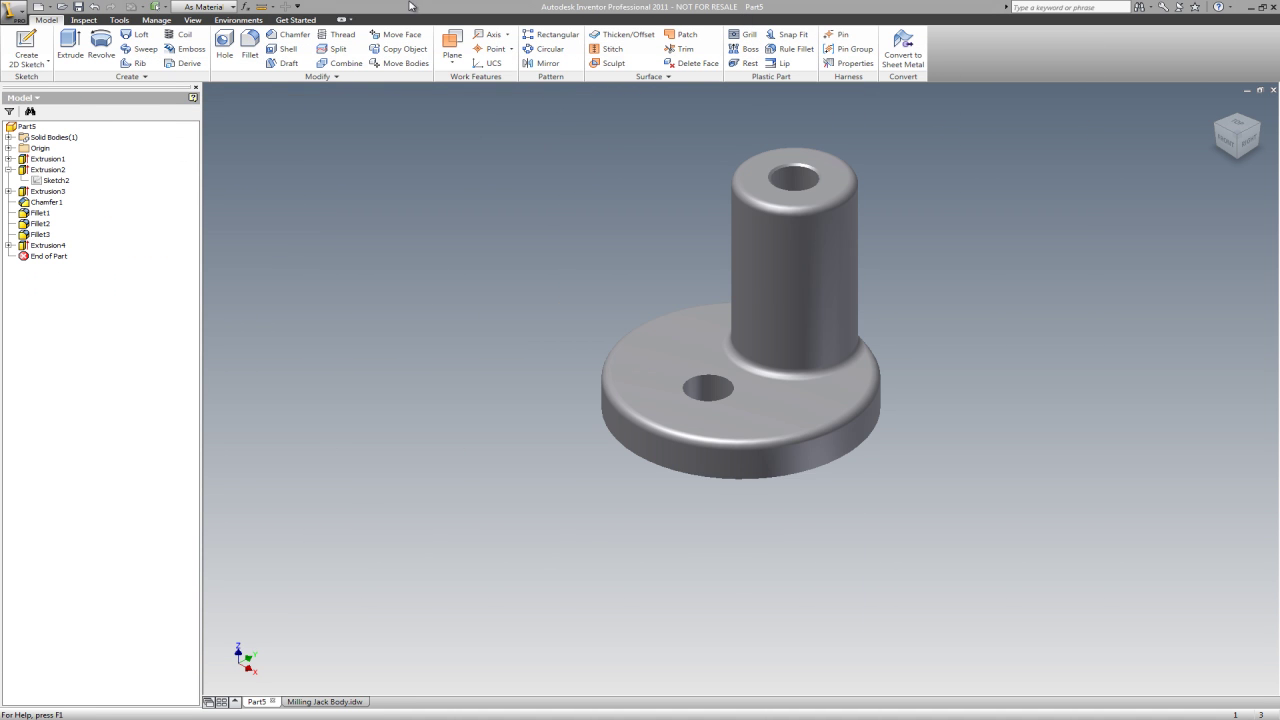
right_click(360, 136)
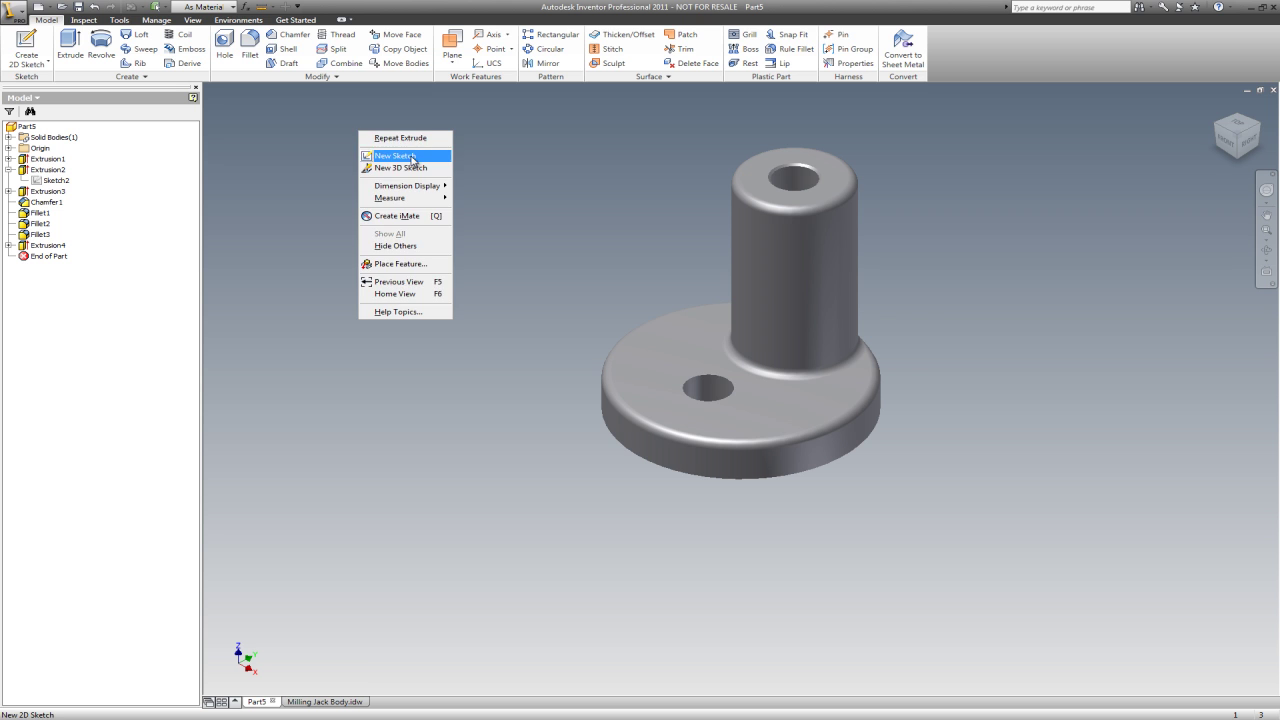
left_click(398, 157)
left_click(656, 357)
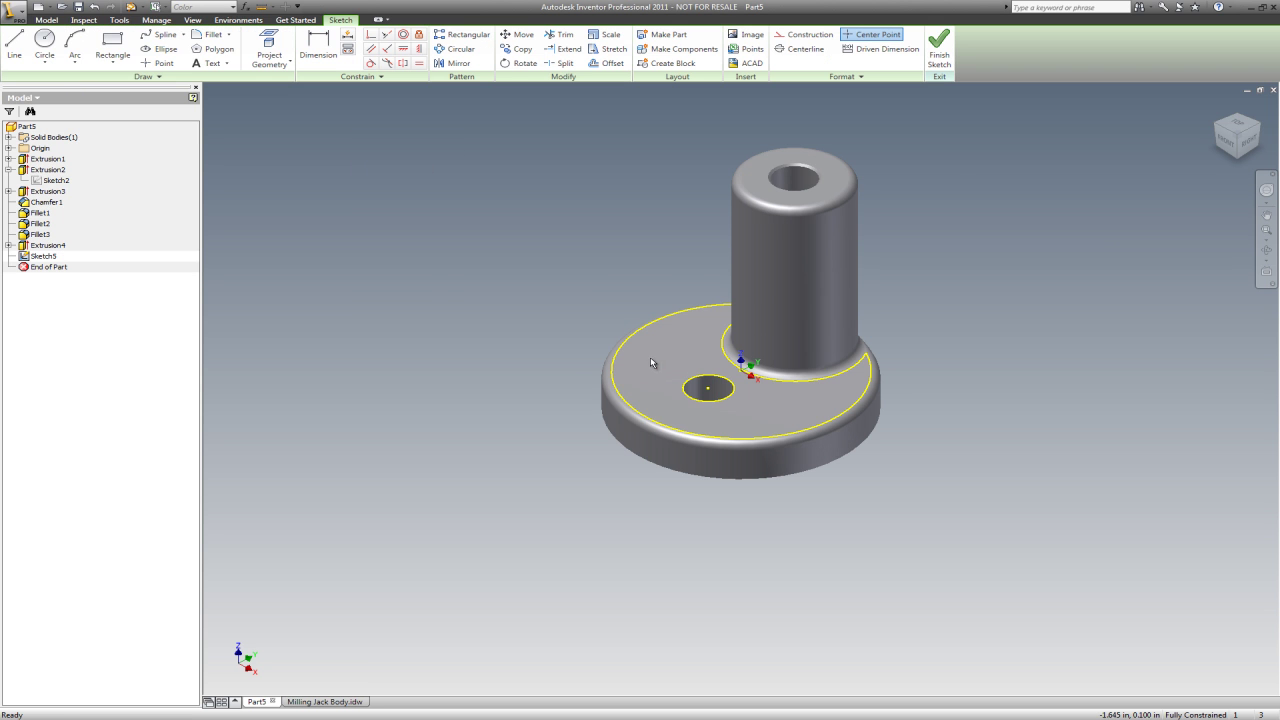
Sketch a 1.282 in diameter circle concentric with the small hole in the base and finish the sketch
left_click(43, 46)
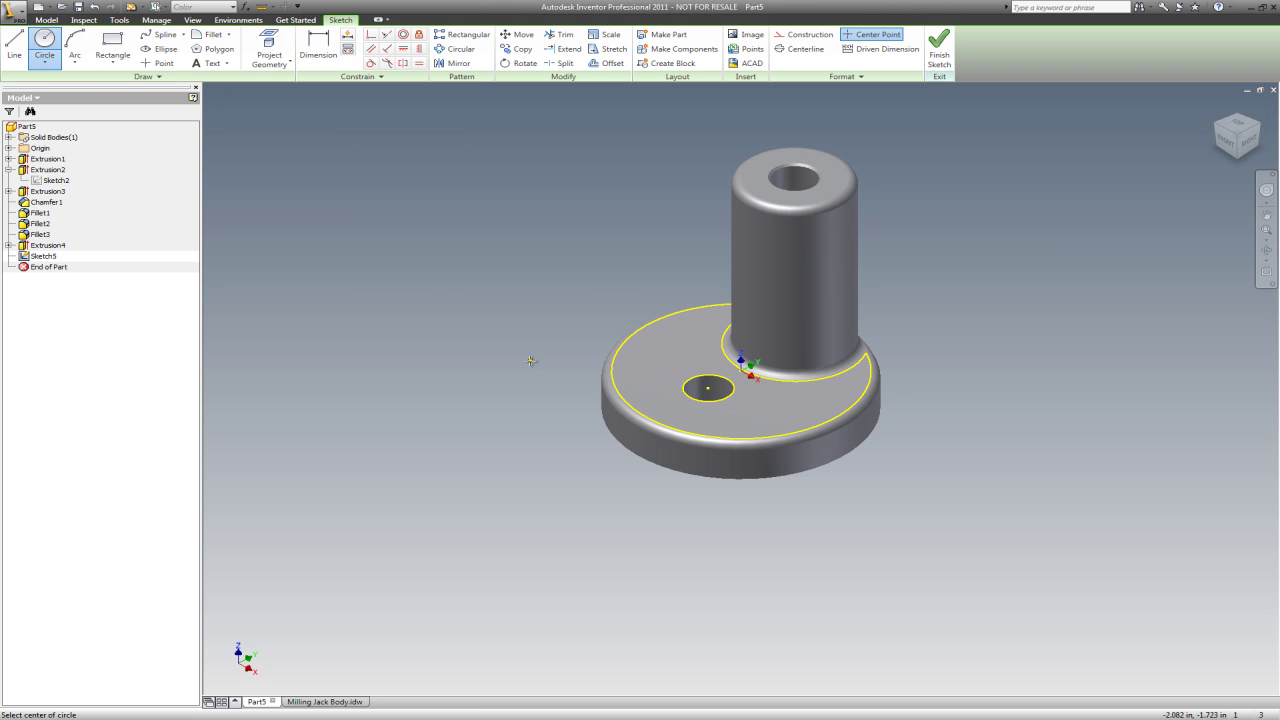
left_click(708, 388)
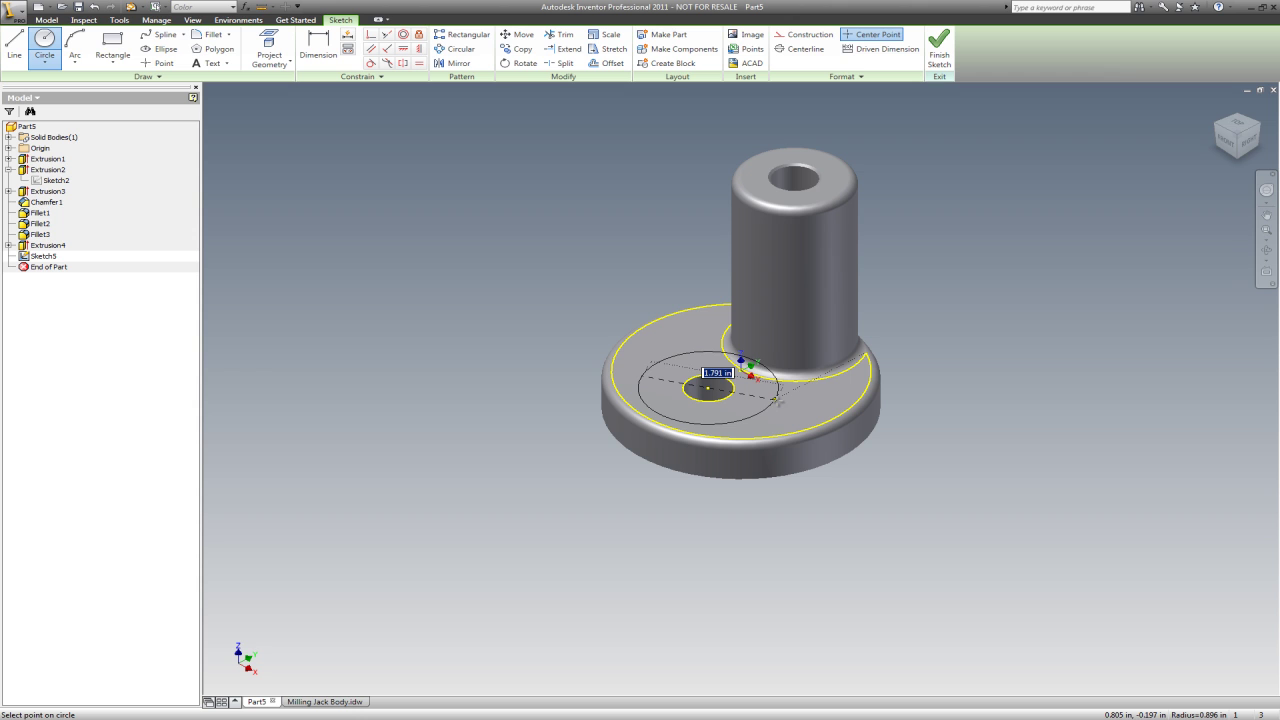
type("1.282")
left_click(772, 397)
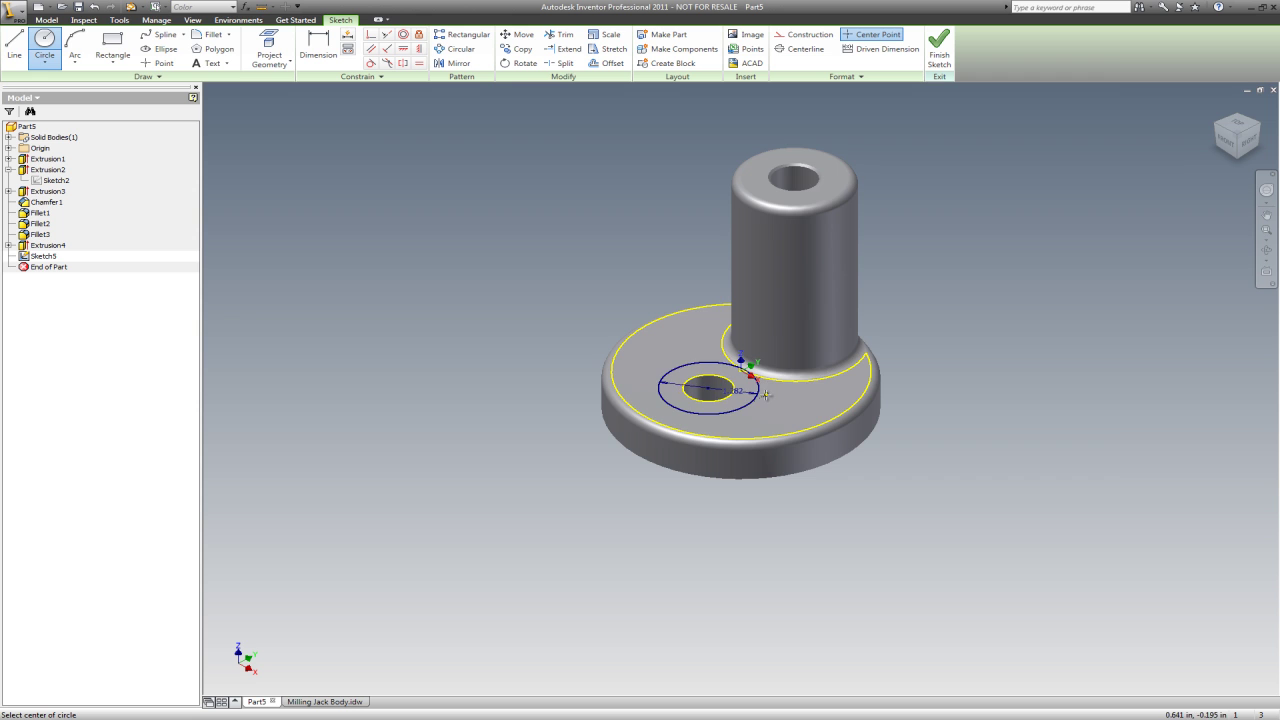
scroll(790, 395, "up", 2)
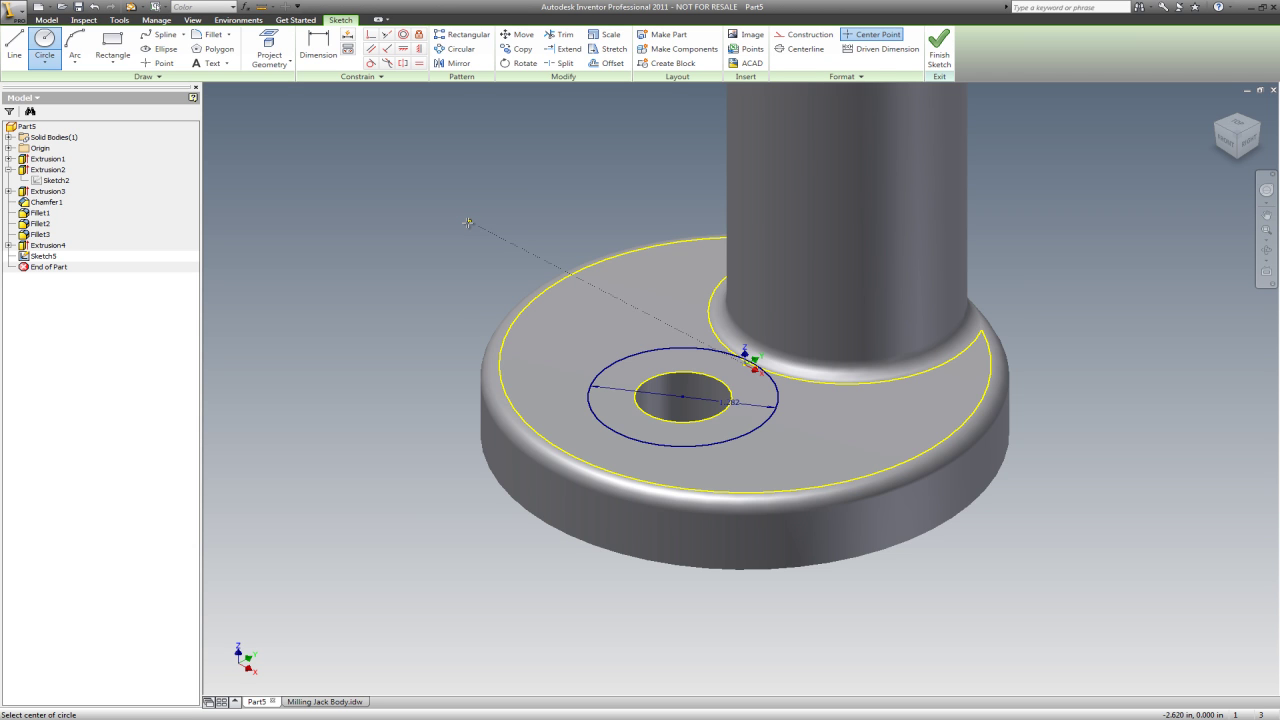
scroll(527, 360, "down", 2)
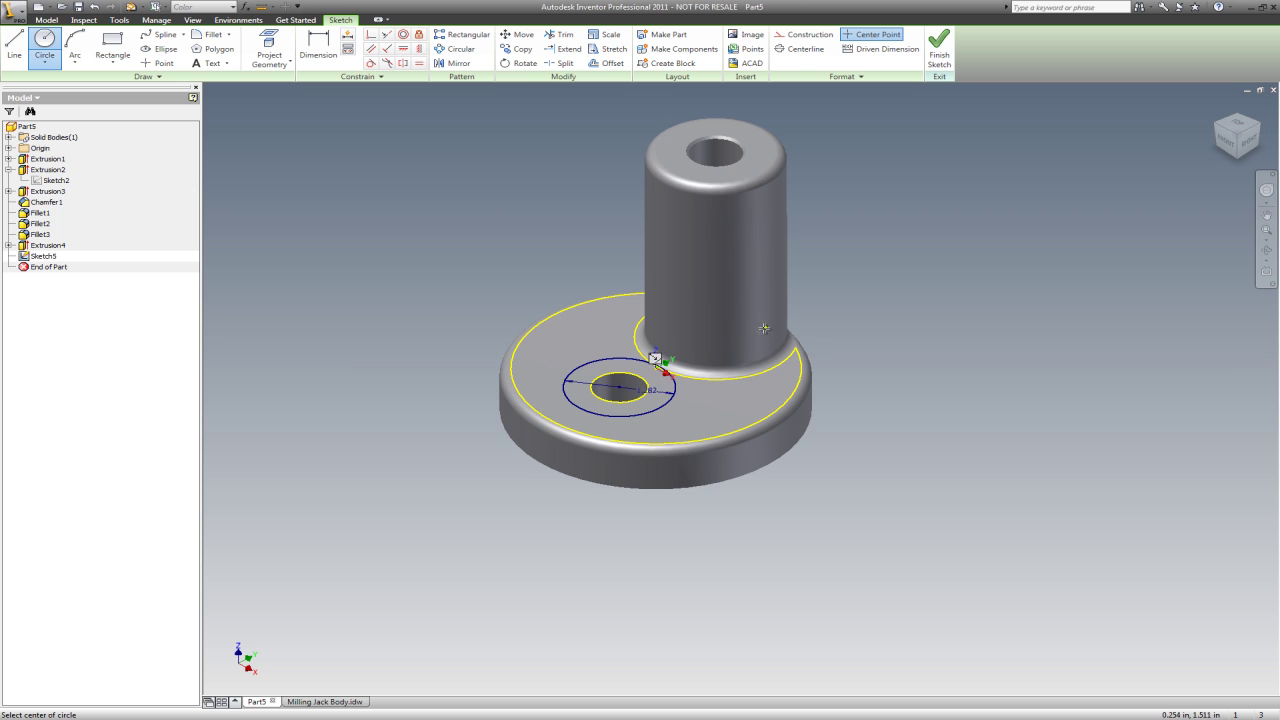
scroll(679, 324, "up", 2)
right_click(440, 277)
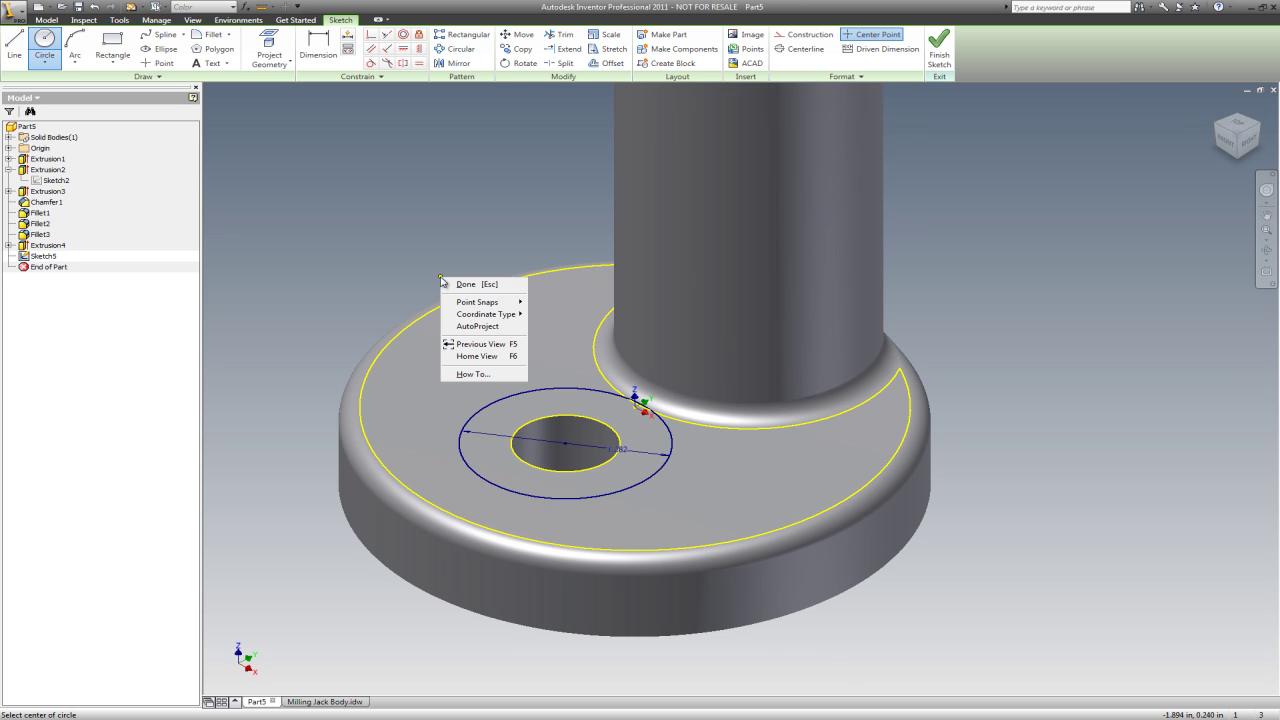
left_click(939, 50)
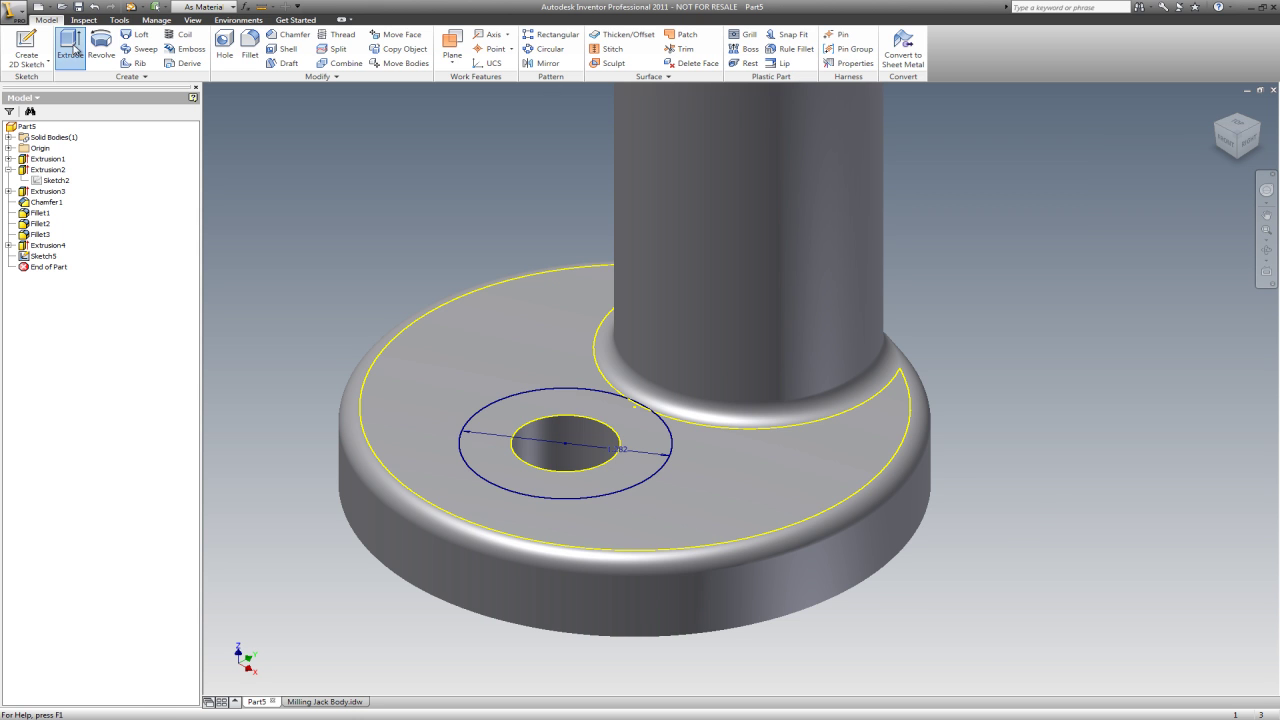
left_click(70, 45)
left_click(420, 398)
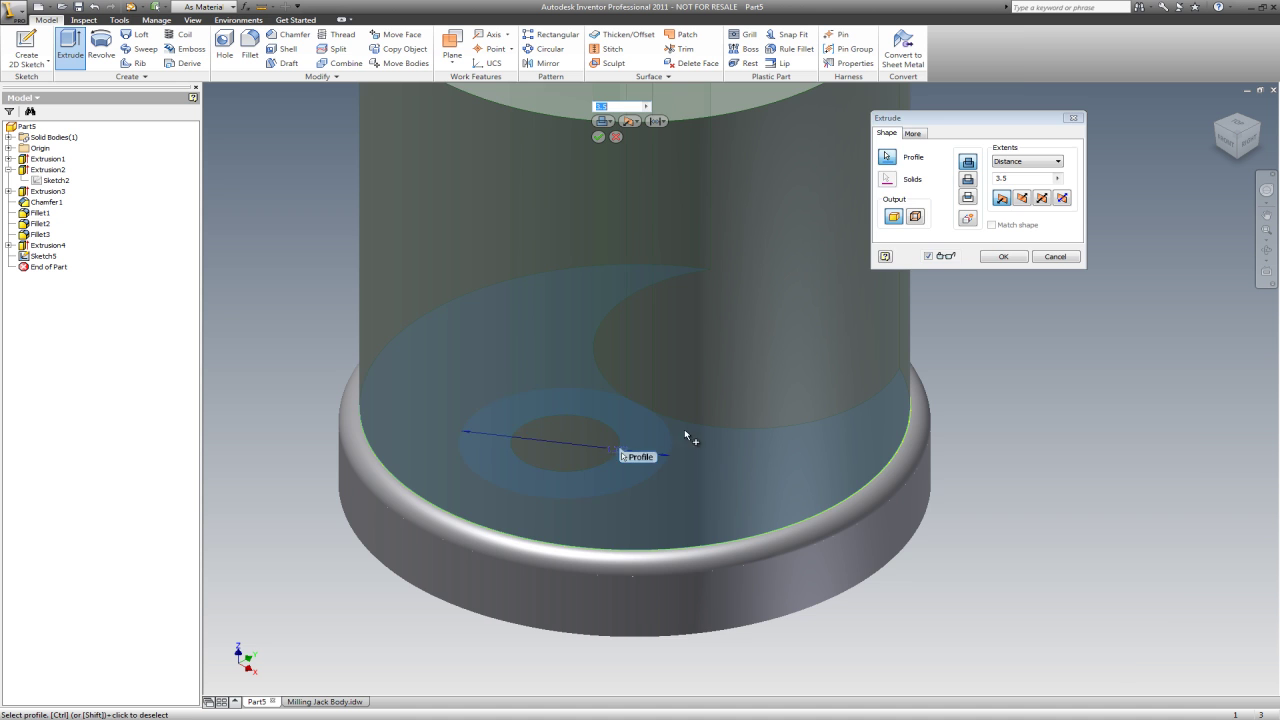
key("Escape")
scroll(631, 436, "down", 3)
left_click(70, 45)
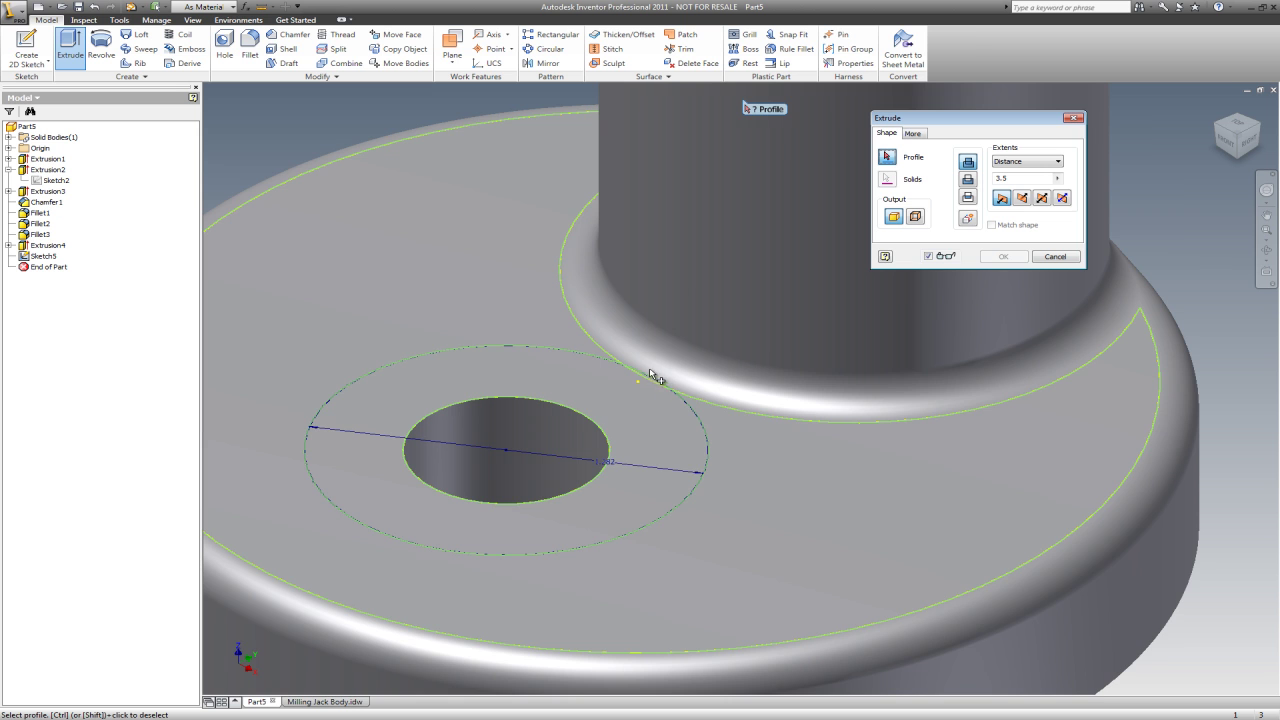
scroll(600, 354, "down", 3)
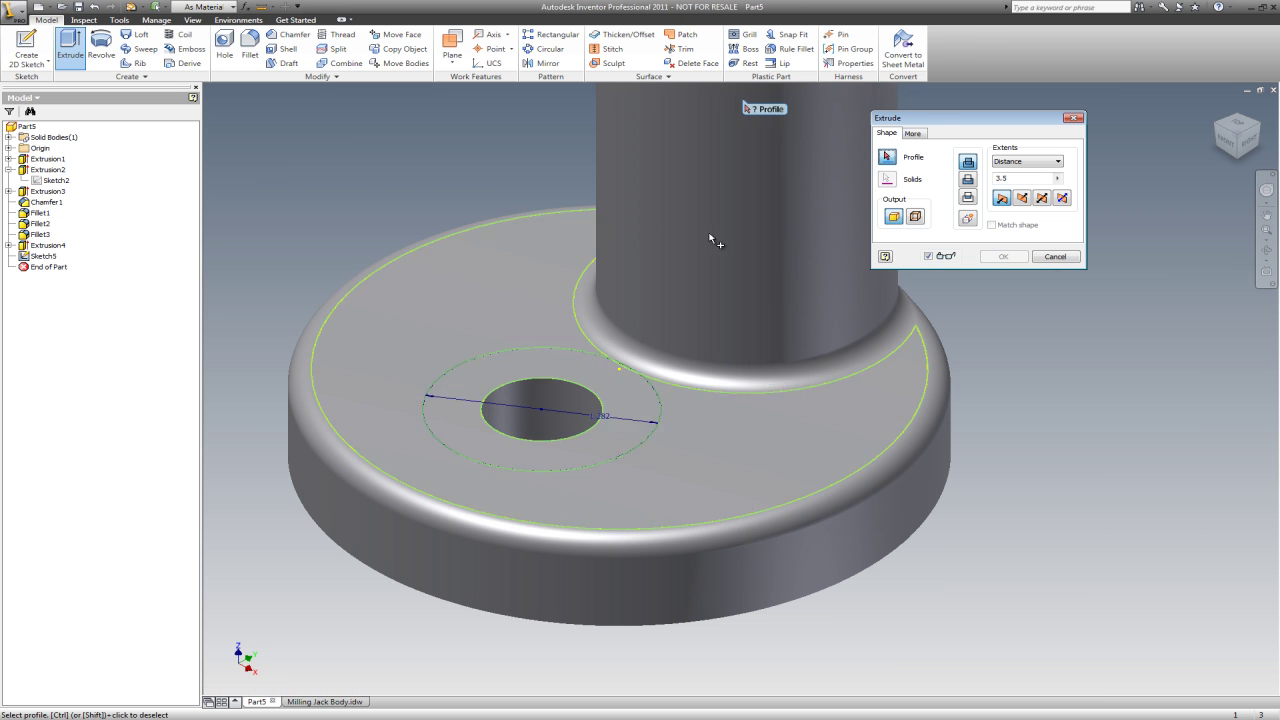
left_click(1044, 257)
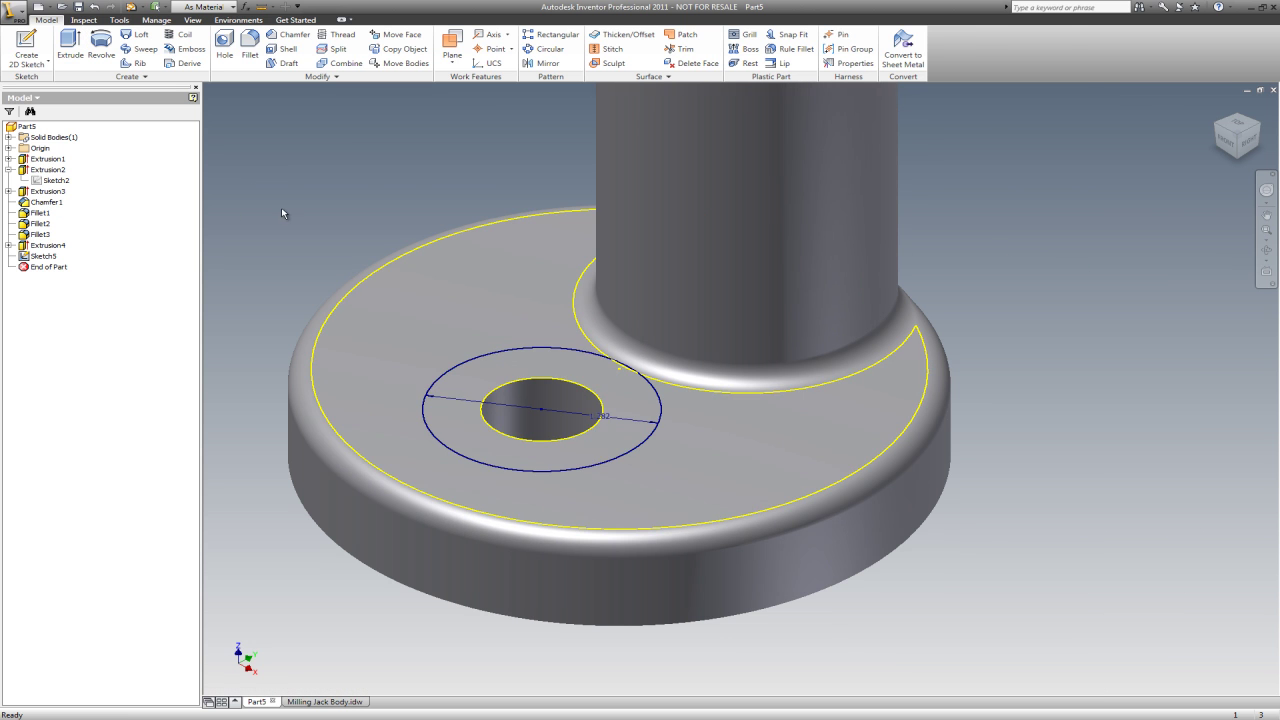
Delete the fillet around the foot of the post
right_click(46, 240)
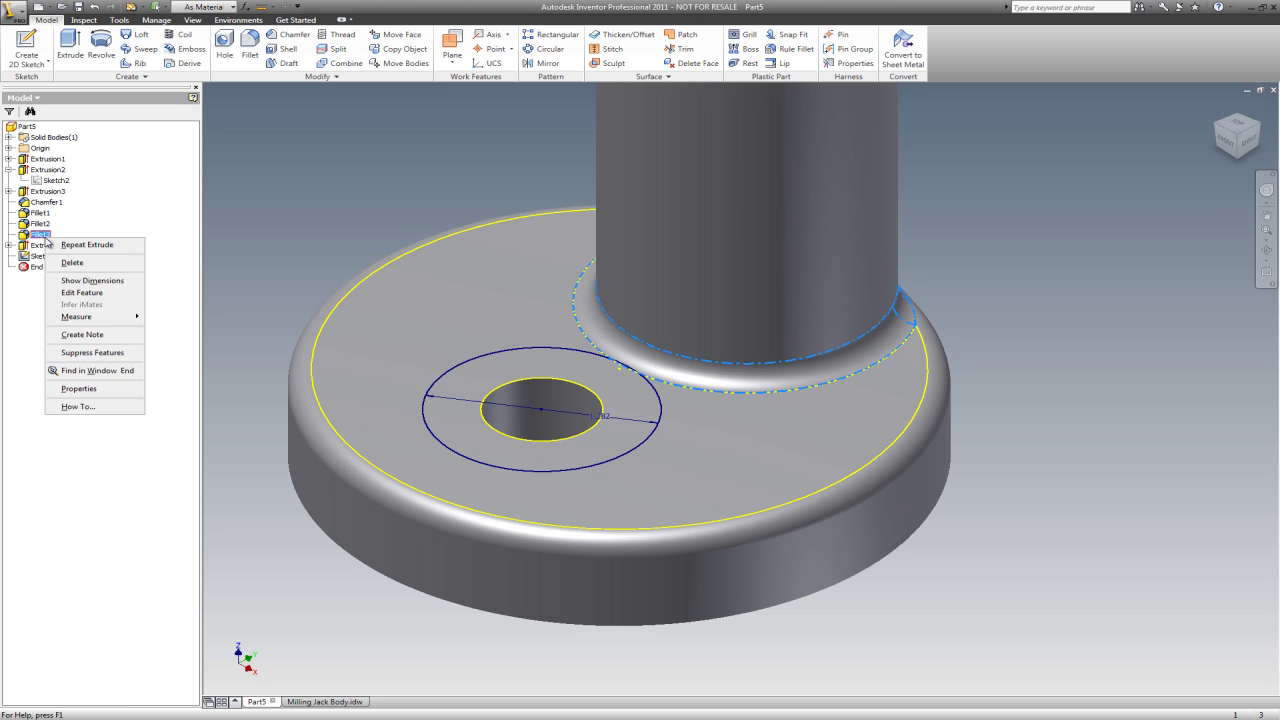
left_click(69, 268)
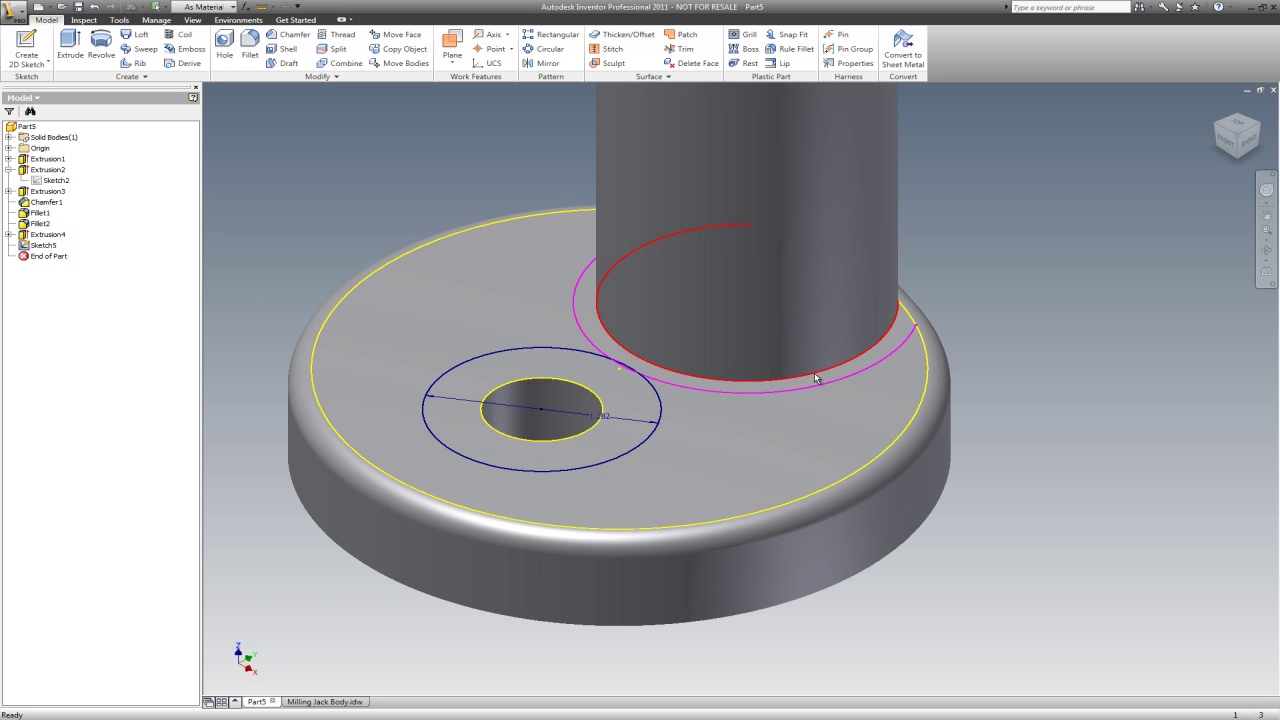
left_click(70, 45)
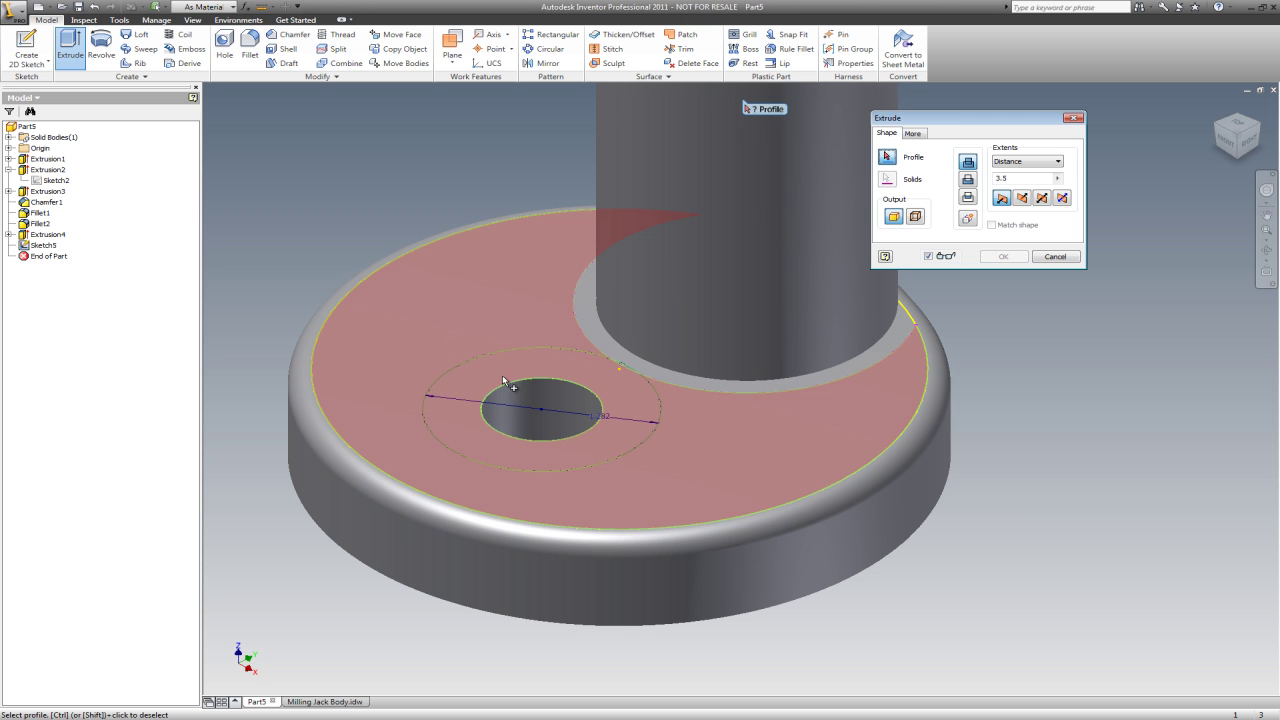
left_click(512, 428)
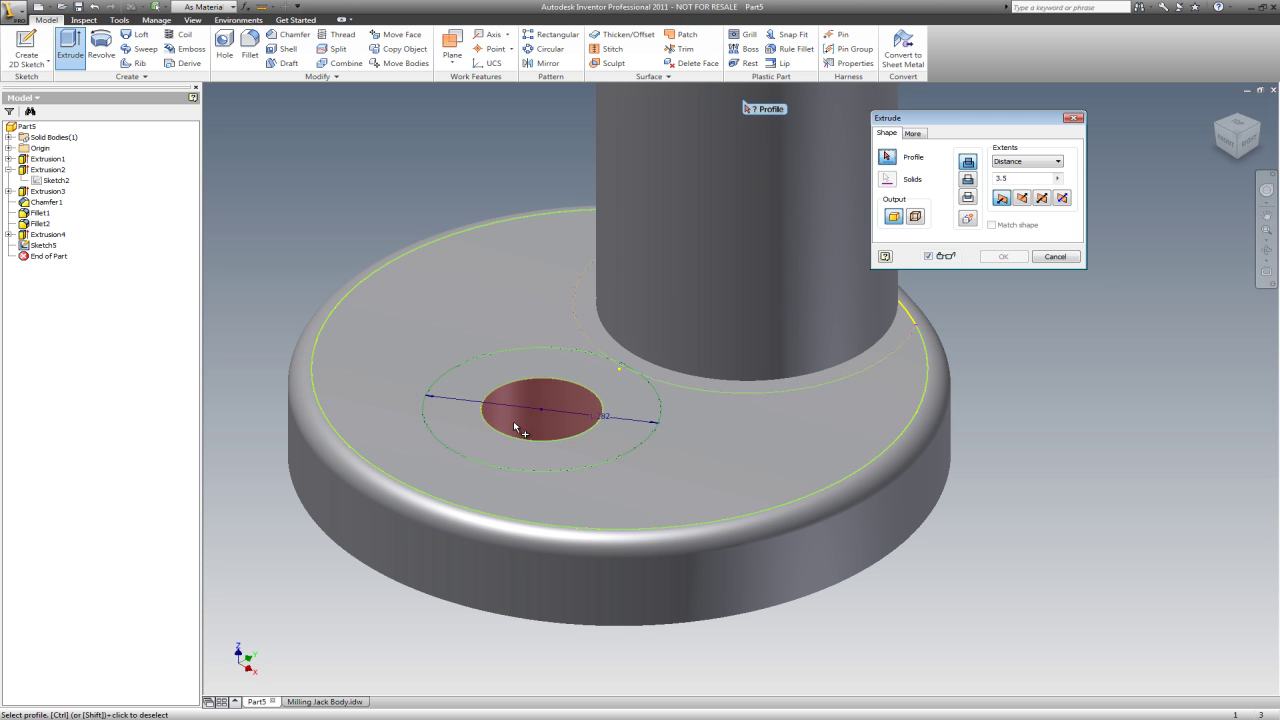
left_click(500, 436)
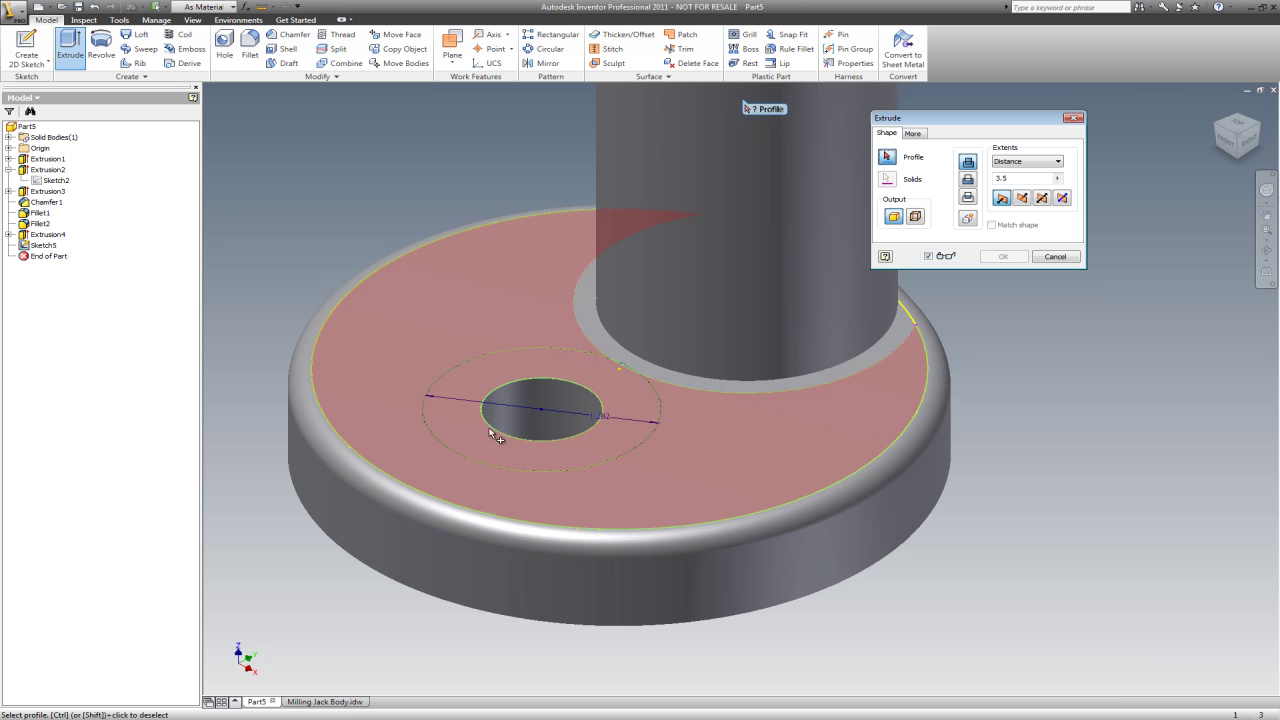
scroll(640, 390, "up", 3)
left_click(634, 380)
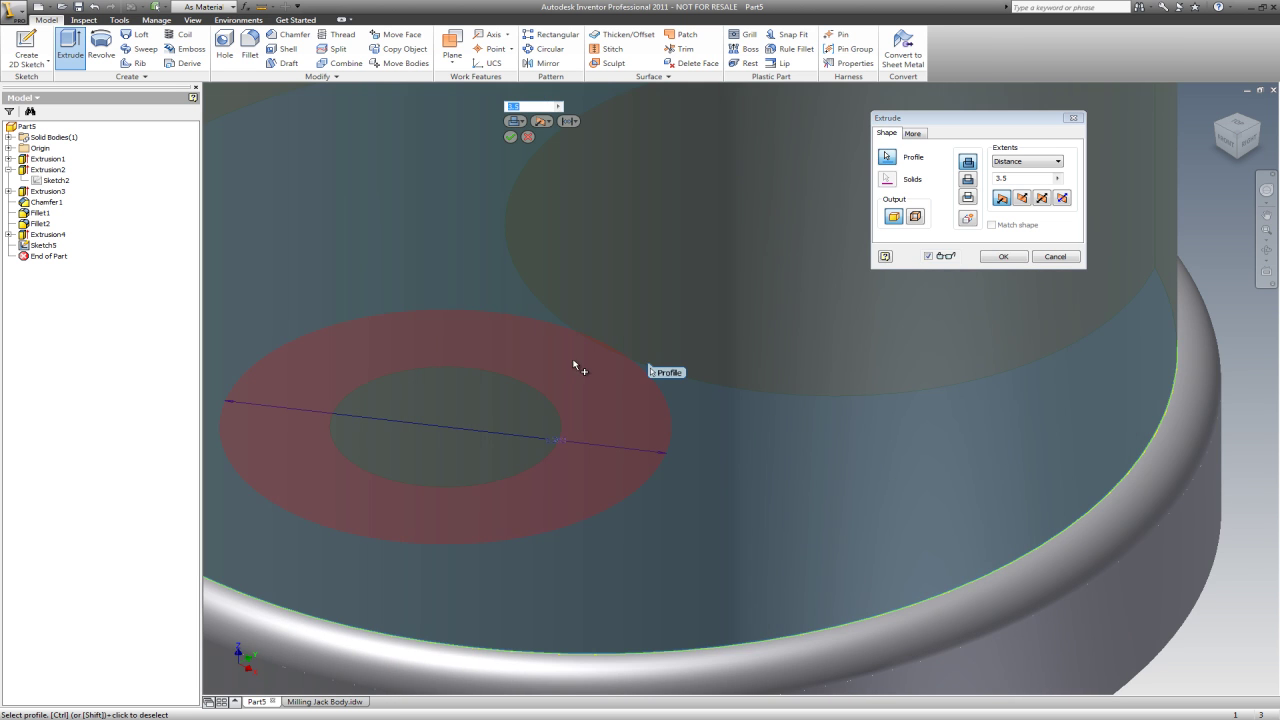
scroll(577, 370, "down", 5)
scroll(577, 381, "down", 5)
key("Escape")
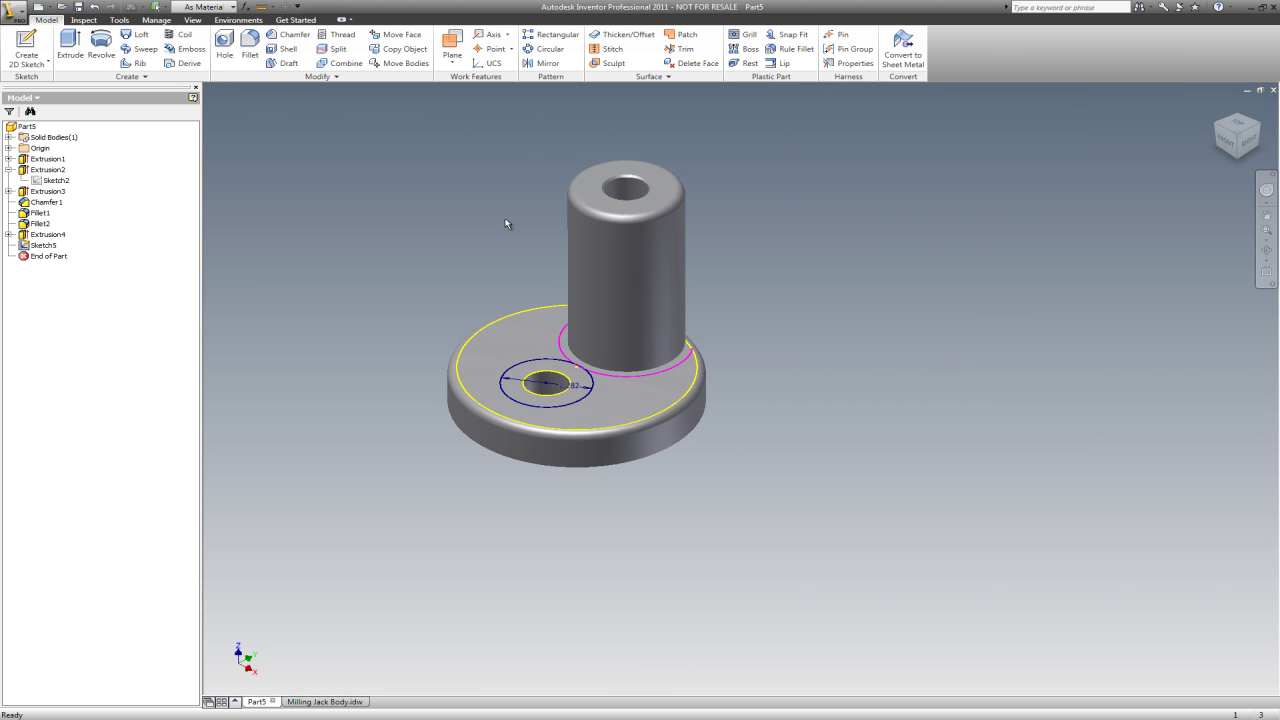
left_click(70, 45)
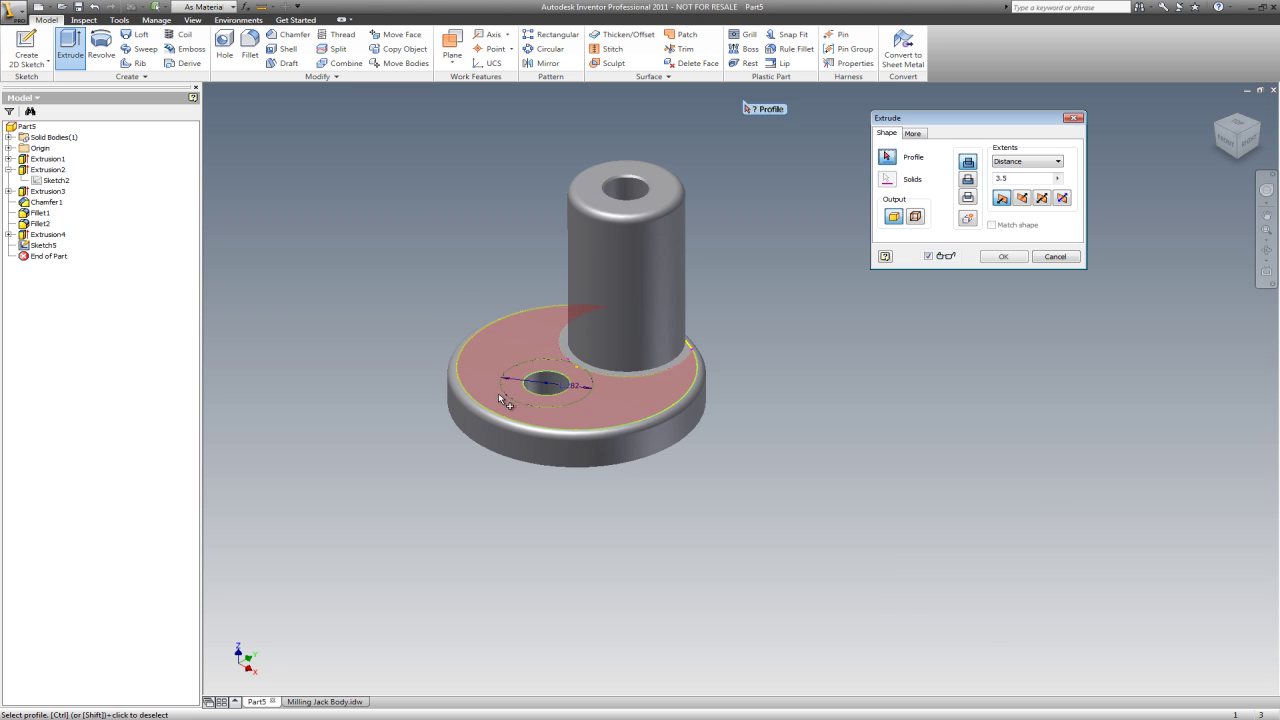
left_click(511, 393)
left_click(967, 179)
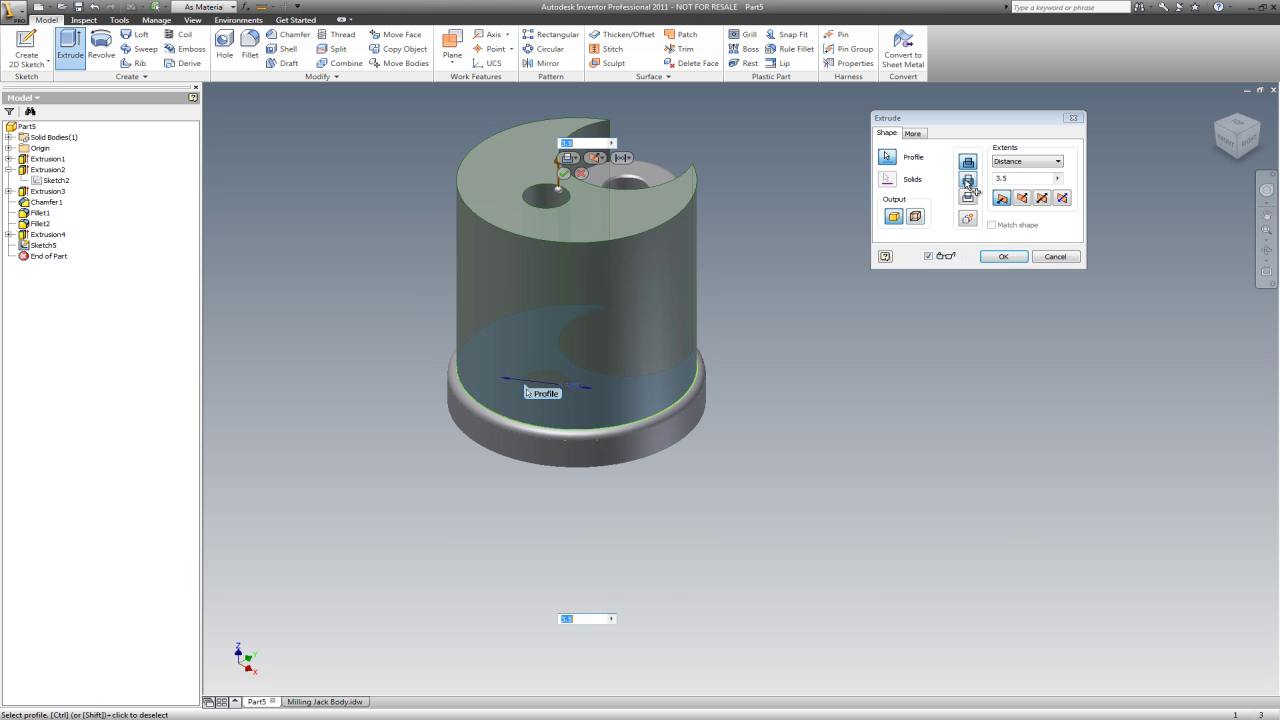
key("Escape")
scroll(612, 345, "up", 4)
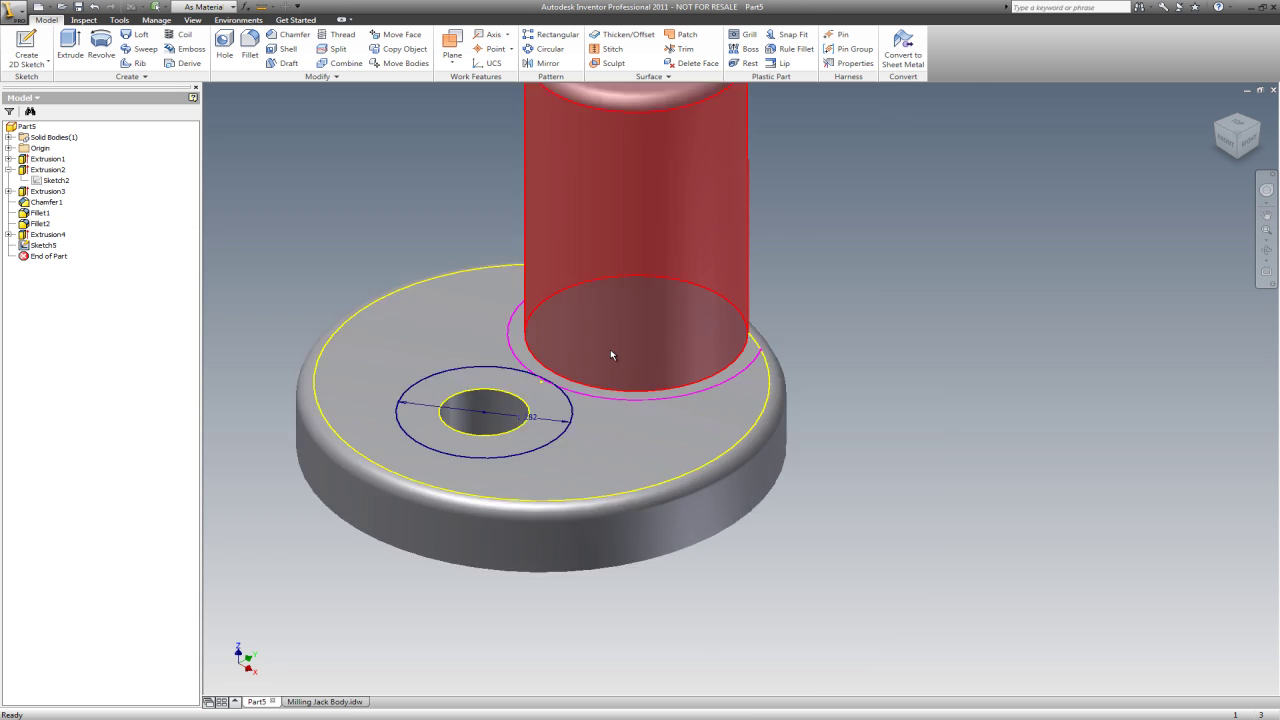
scroll(648, 360, "down", 2)
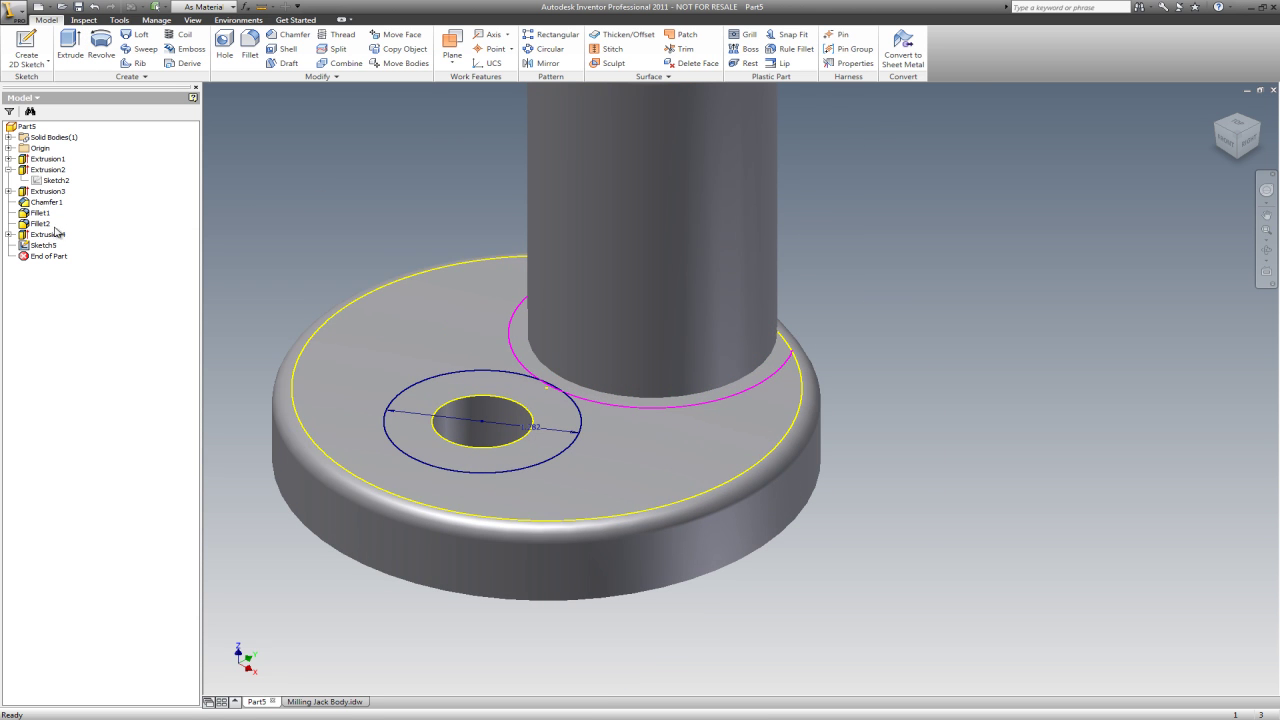
right_click(513, 339)
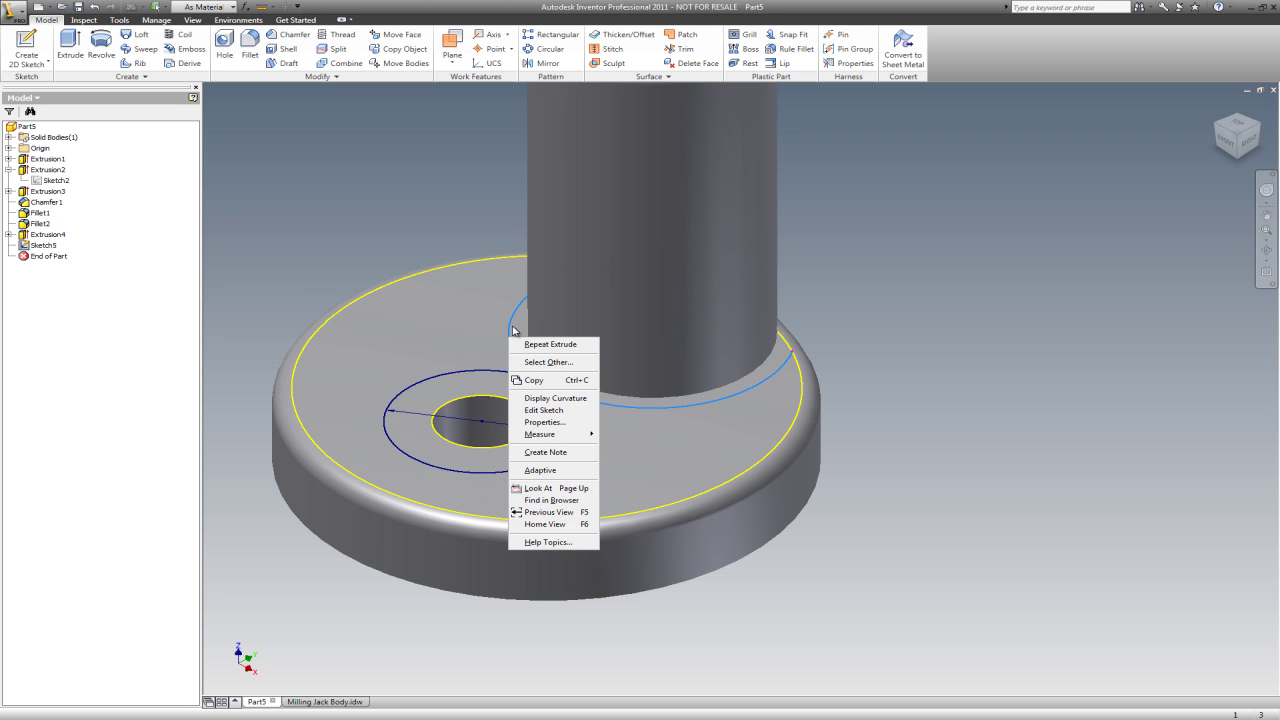
left_click(704, 424)
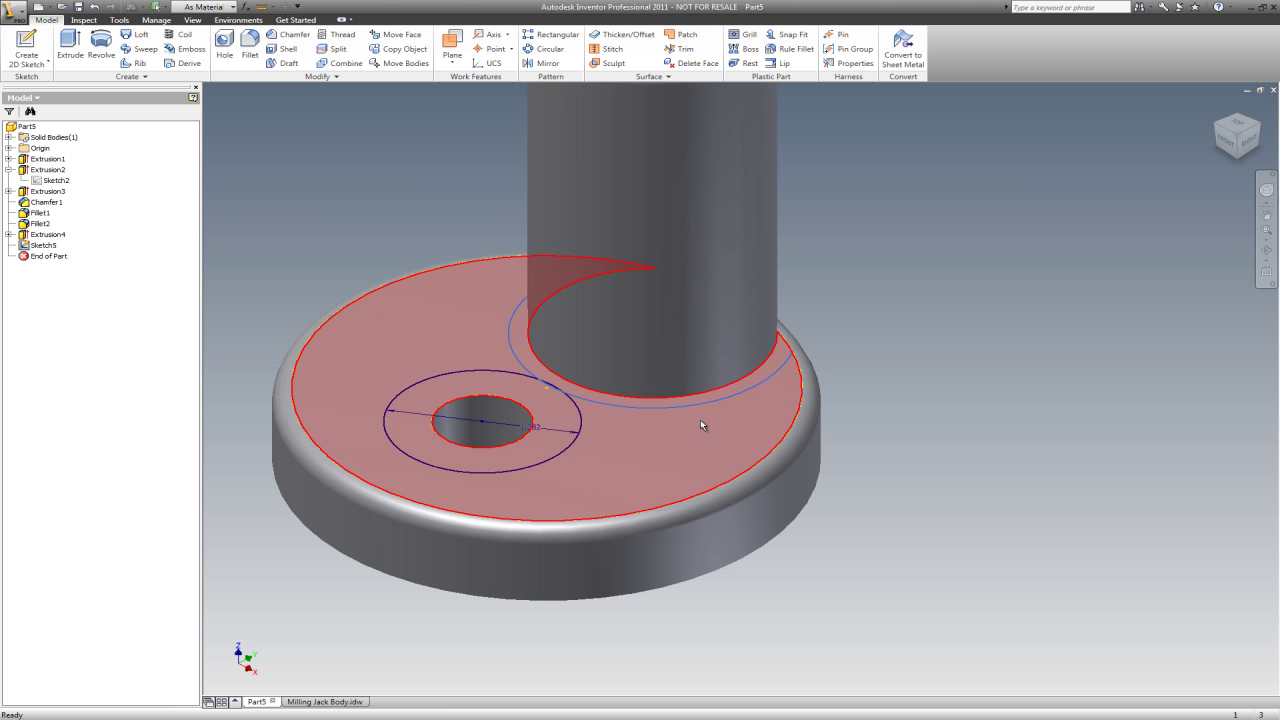
Expand the cut features to find their sketches and open the sketch of the post's 1.62 in circle for editing
left_click(8, 234)
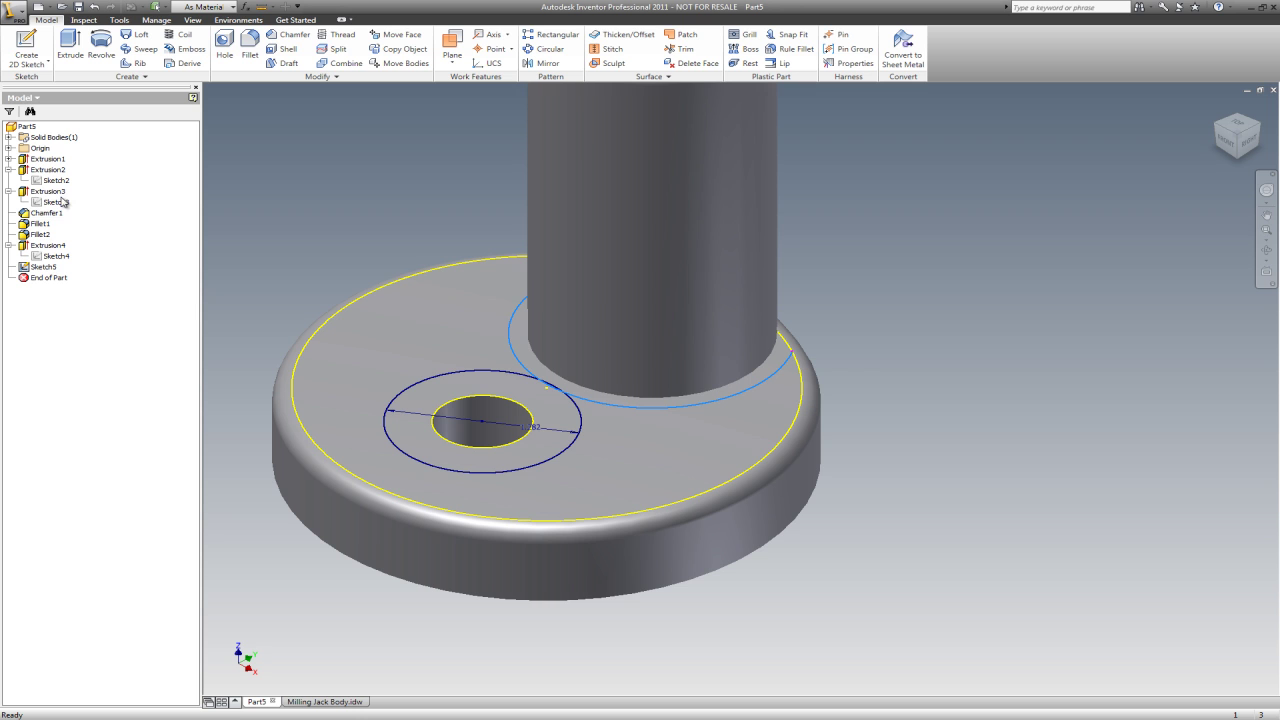
left_click(55, 202)
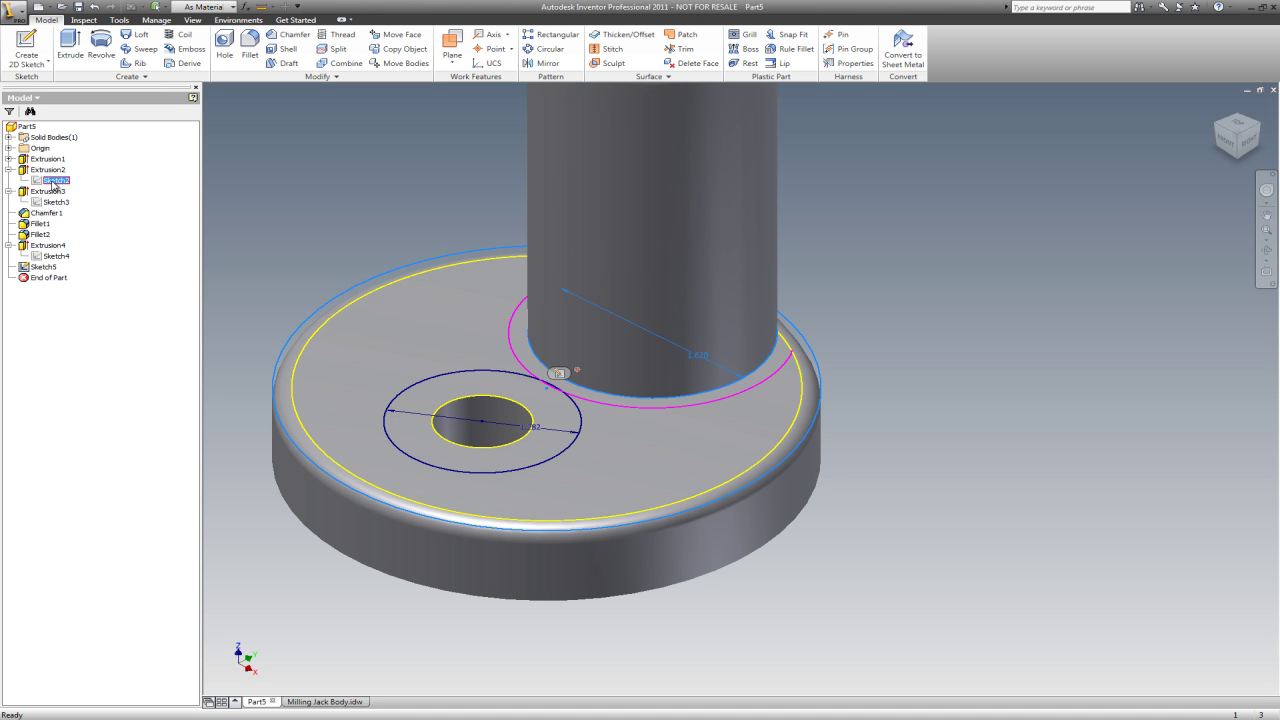
right_click(53, 183)
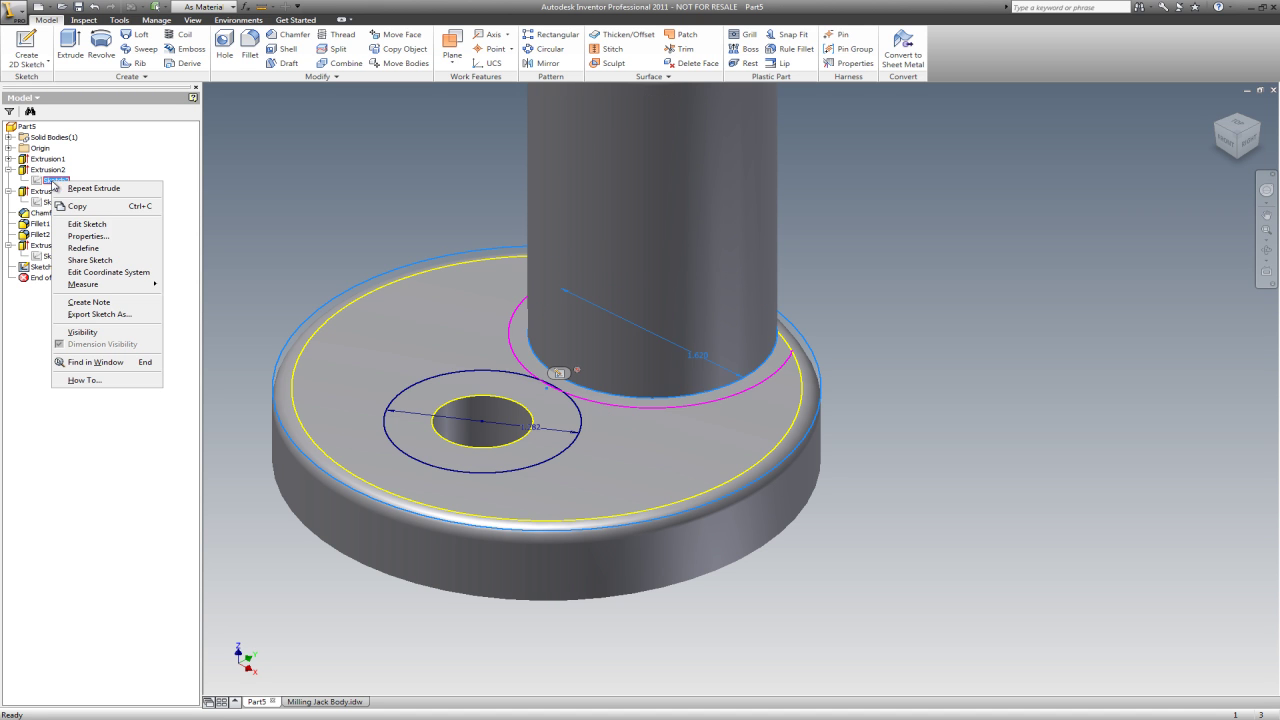
left_click(97, 227)
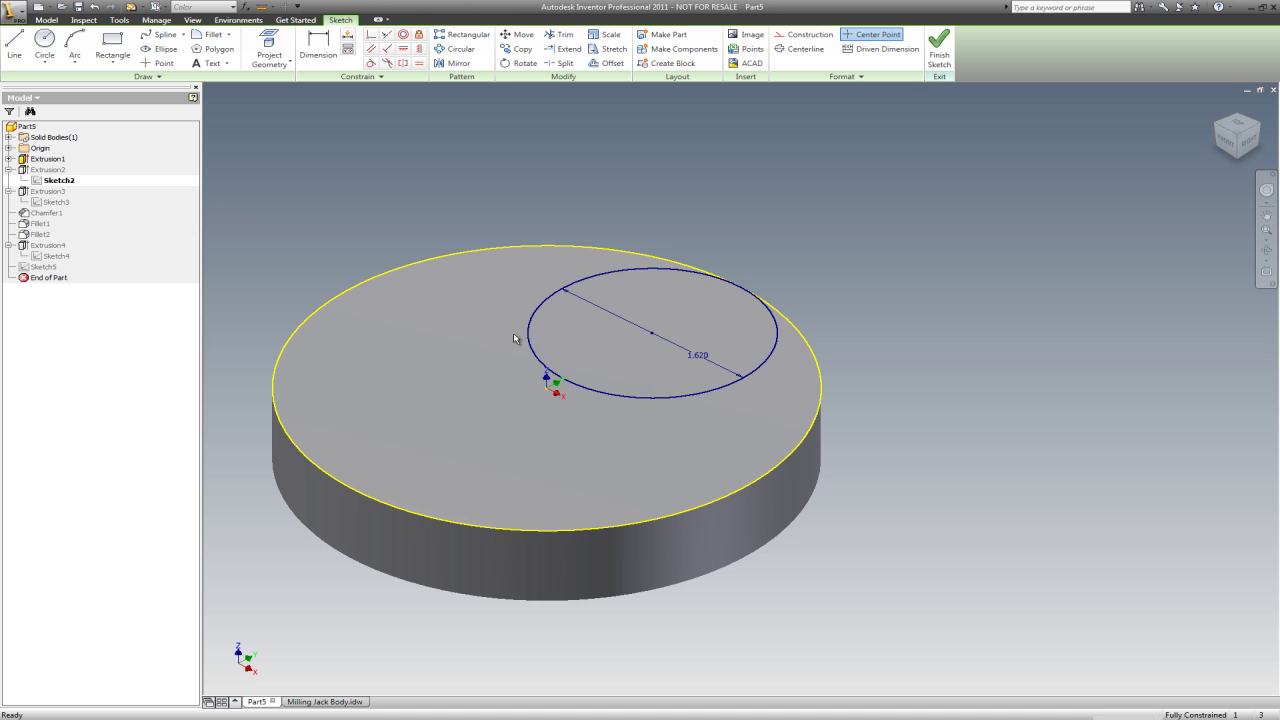
left_click(58, 171)
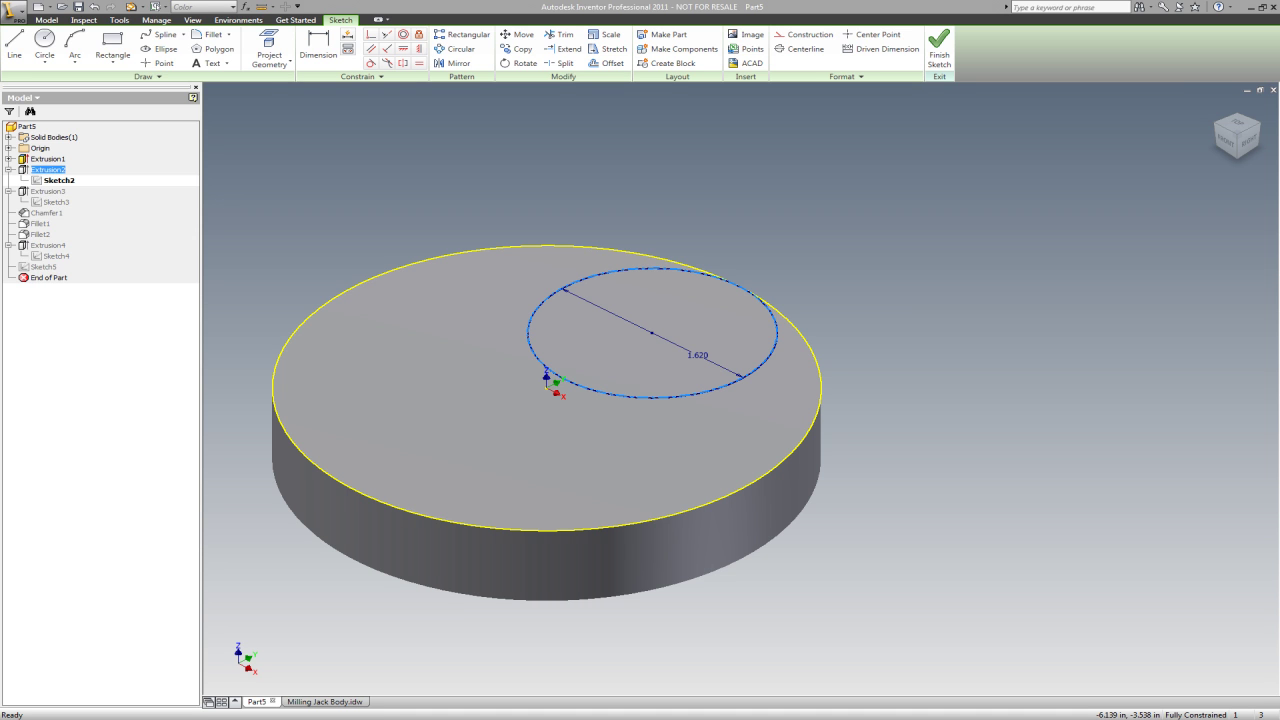
Check the section and isometric views of the jack stand base in the separate drawing window, then leave the post's sketch
left_click_drag(0, 118, 0, 91)
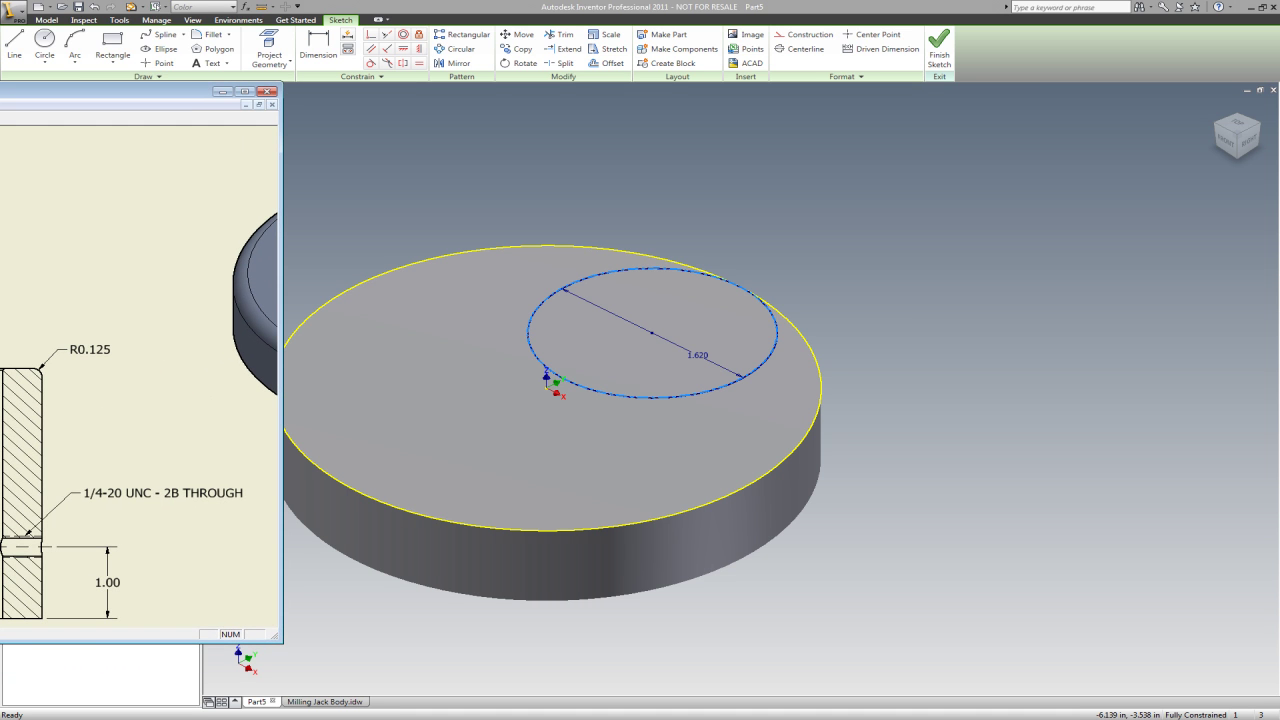
scroll(144, 420, "down", 5)
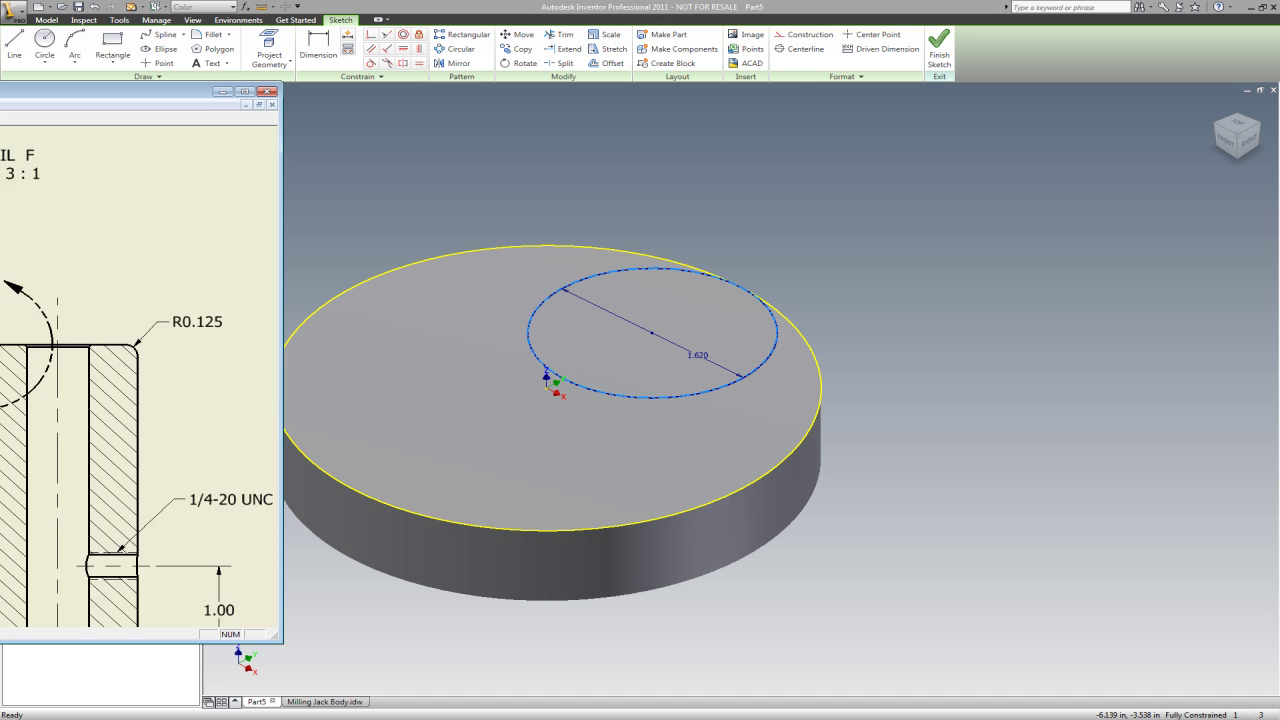
scroll(144, 420, "up", 5)
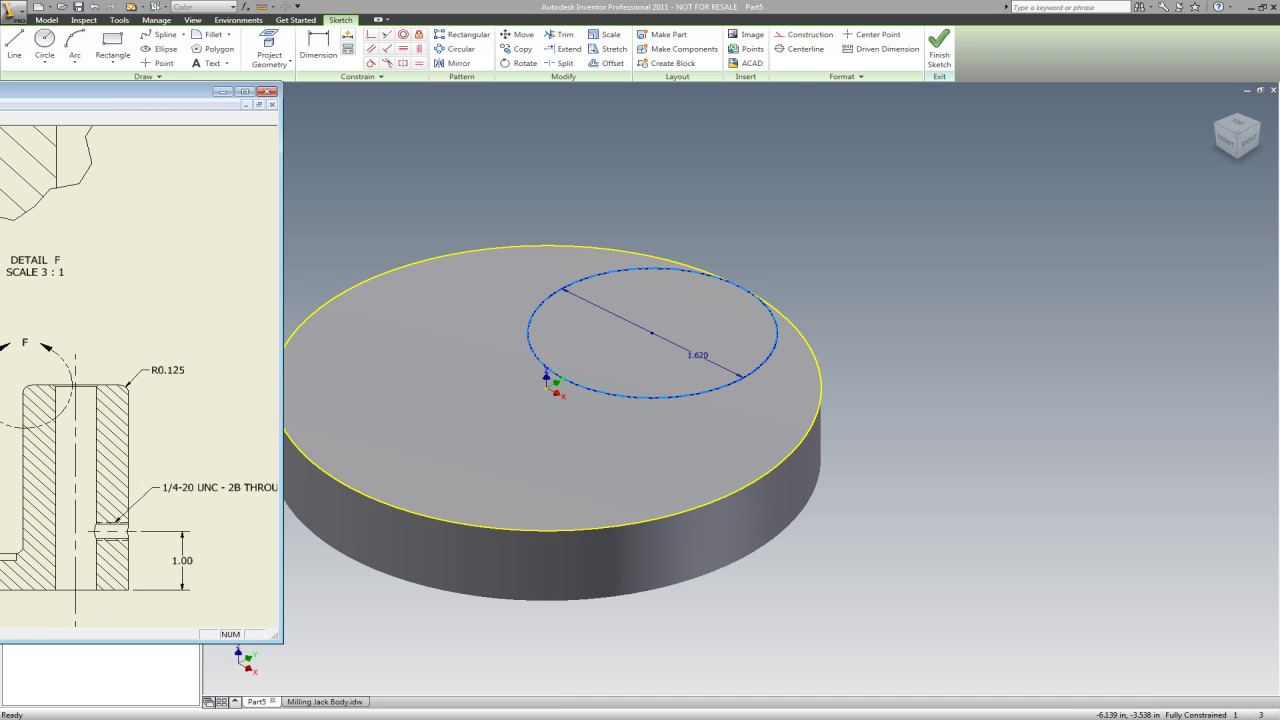
scroll(144, 420, "down", 5)
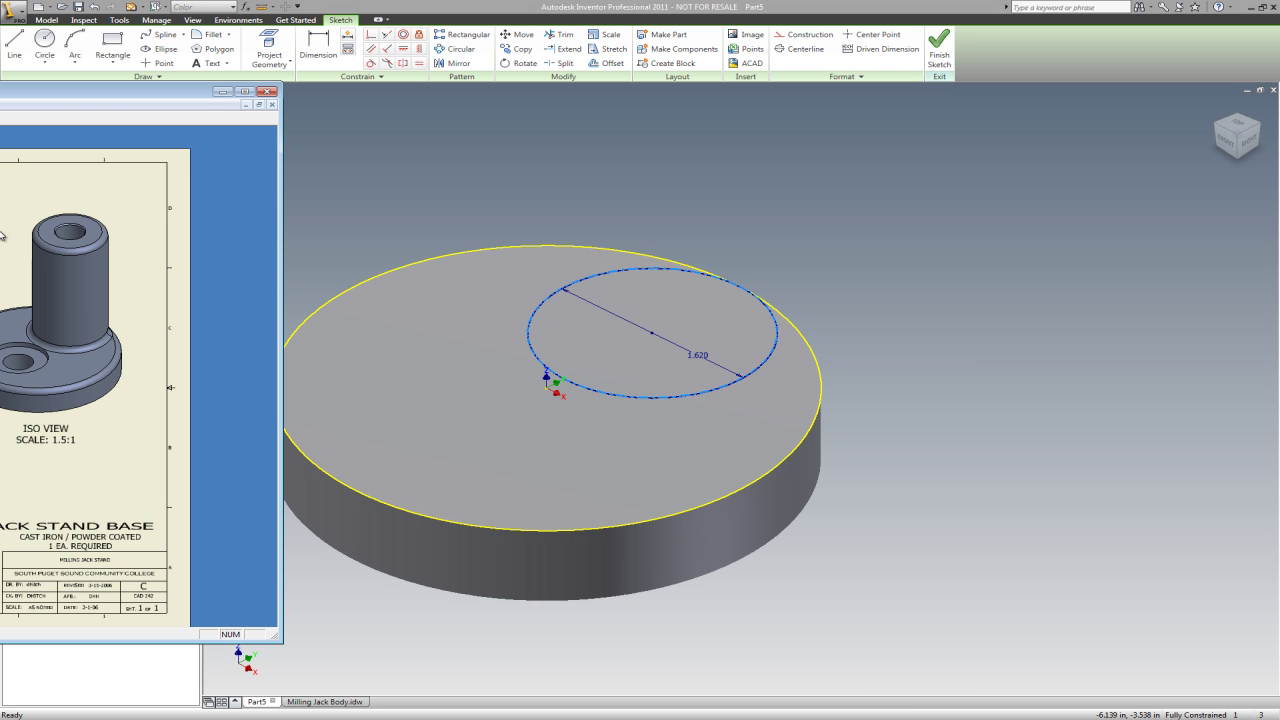
left_click_drag(280, 168, 0, 168)
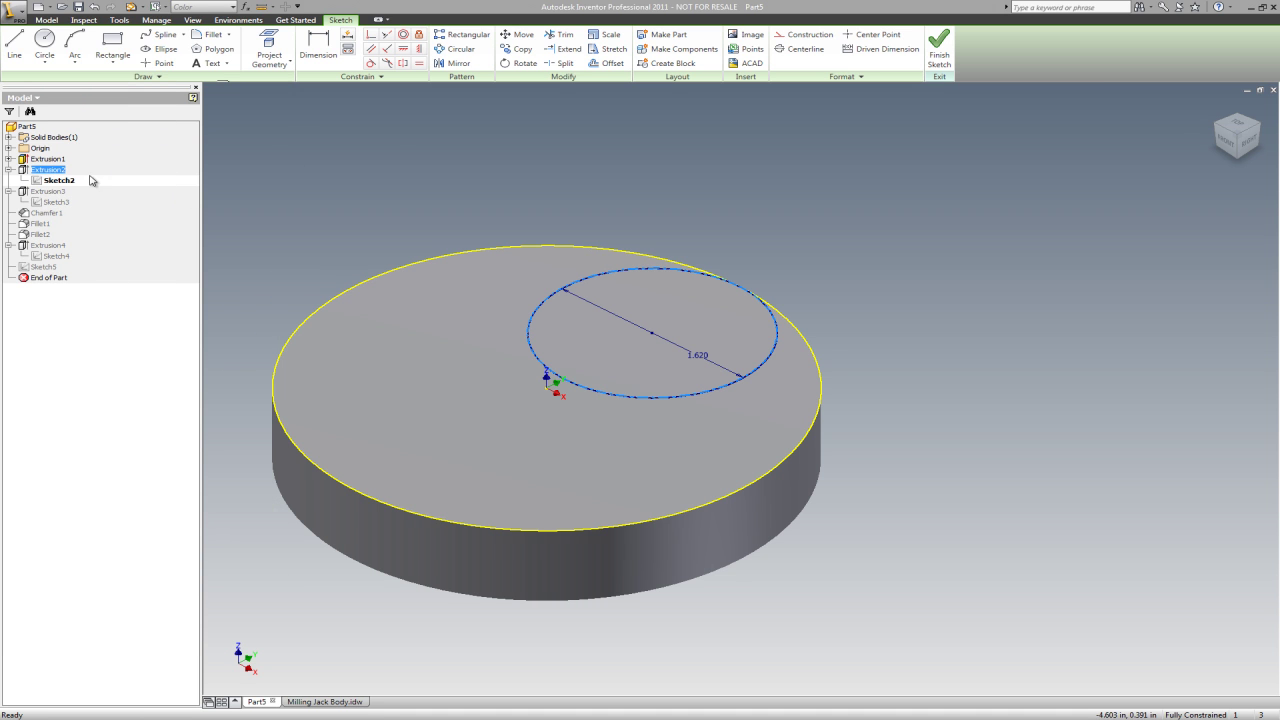
right_click(291, 160)
left_click(334, 184)
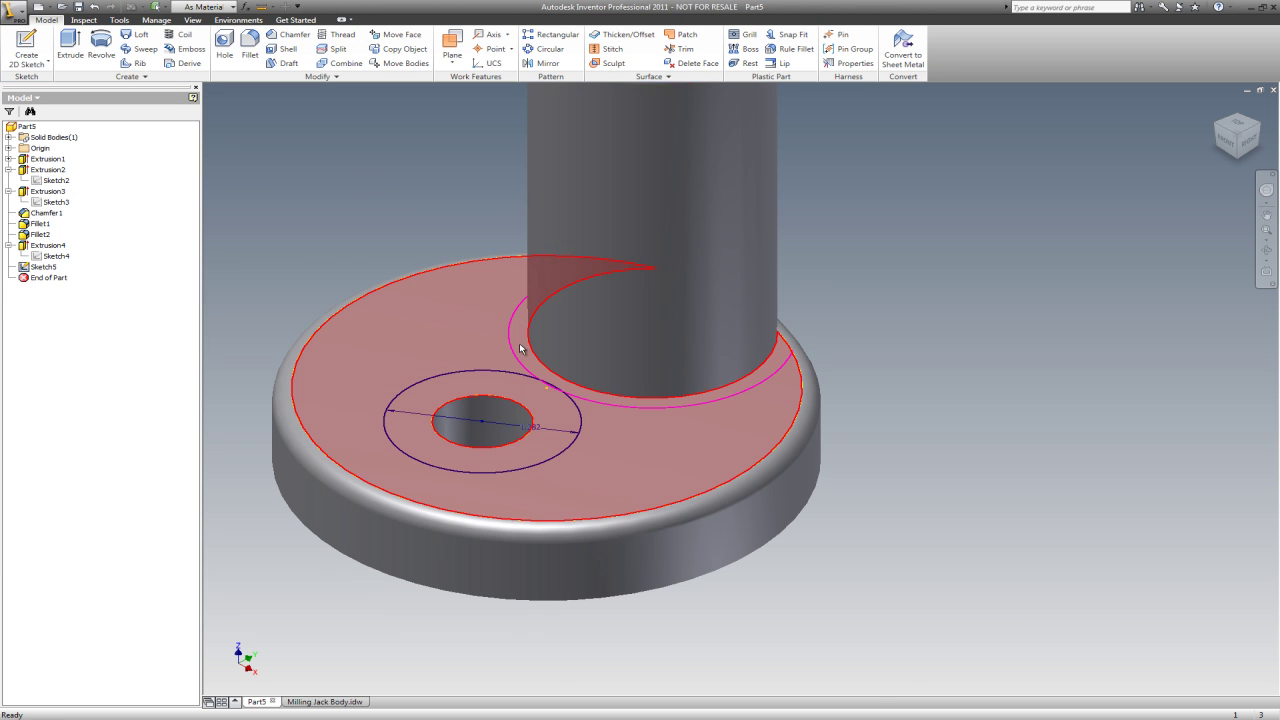
Delete the fillet around the upper edge of the round base
scroll(606, 346, "up", 2)
scroll(588, 398, "down", 5)
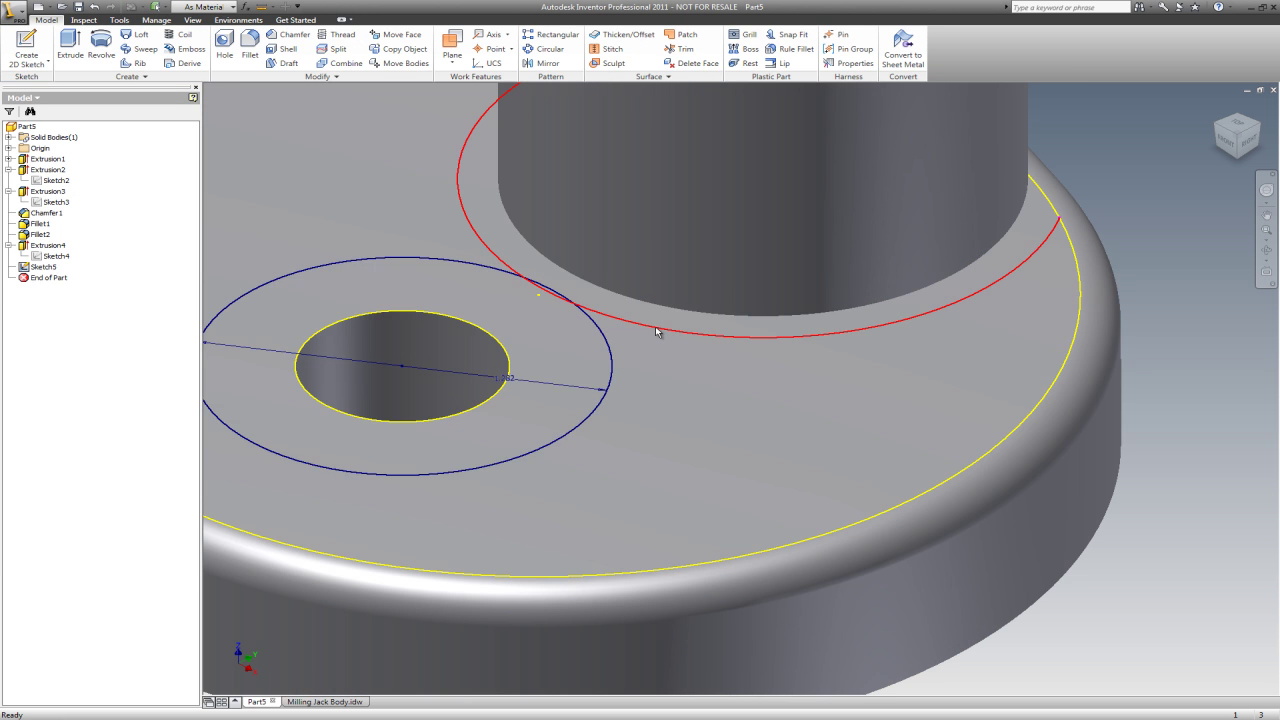
left_click(343, 296)
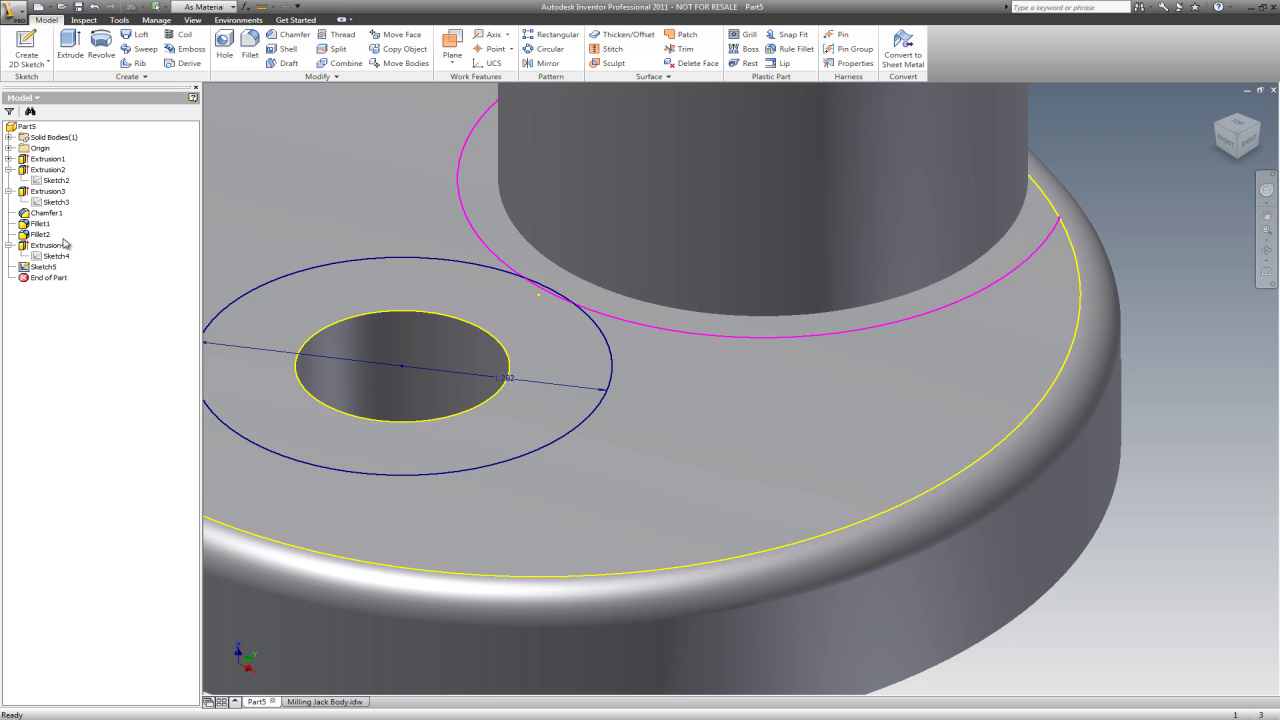
left_click(9, 245)
left_click(9, 245)
left_click(46, 235)
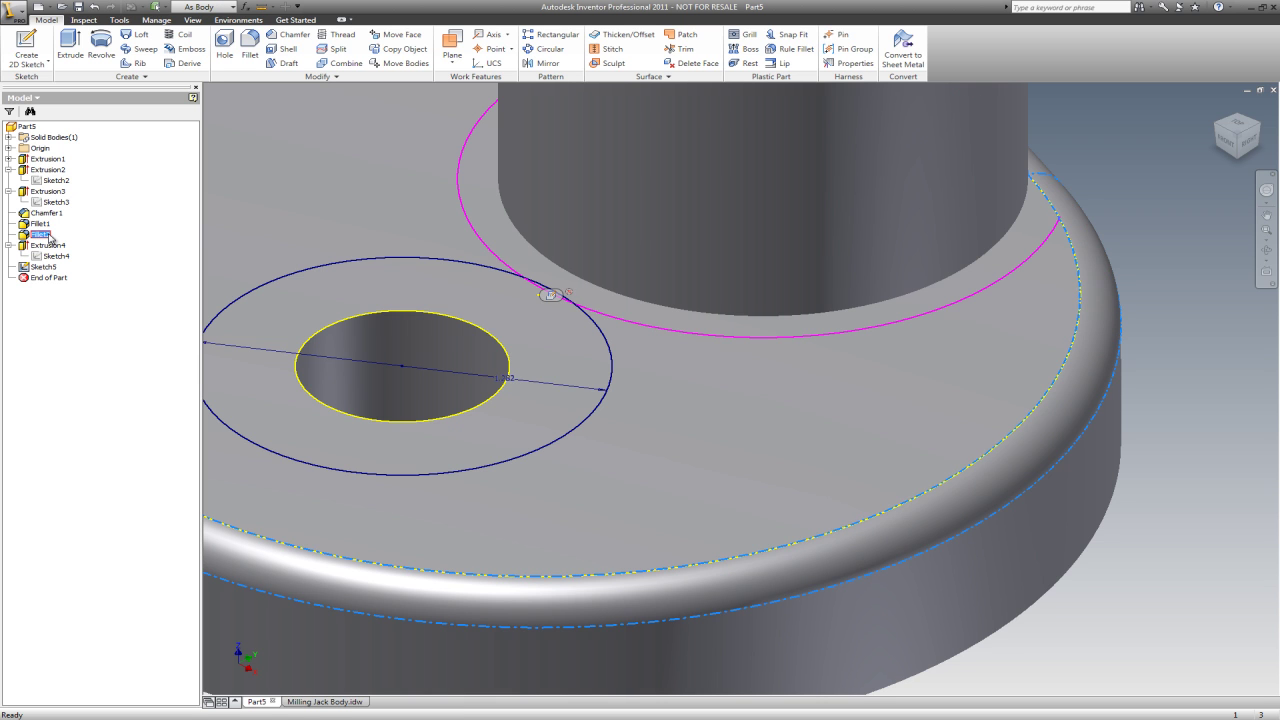
right_click(48, 237)
left_click(77, 259)
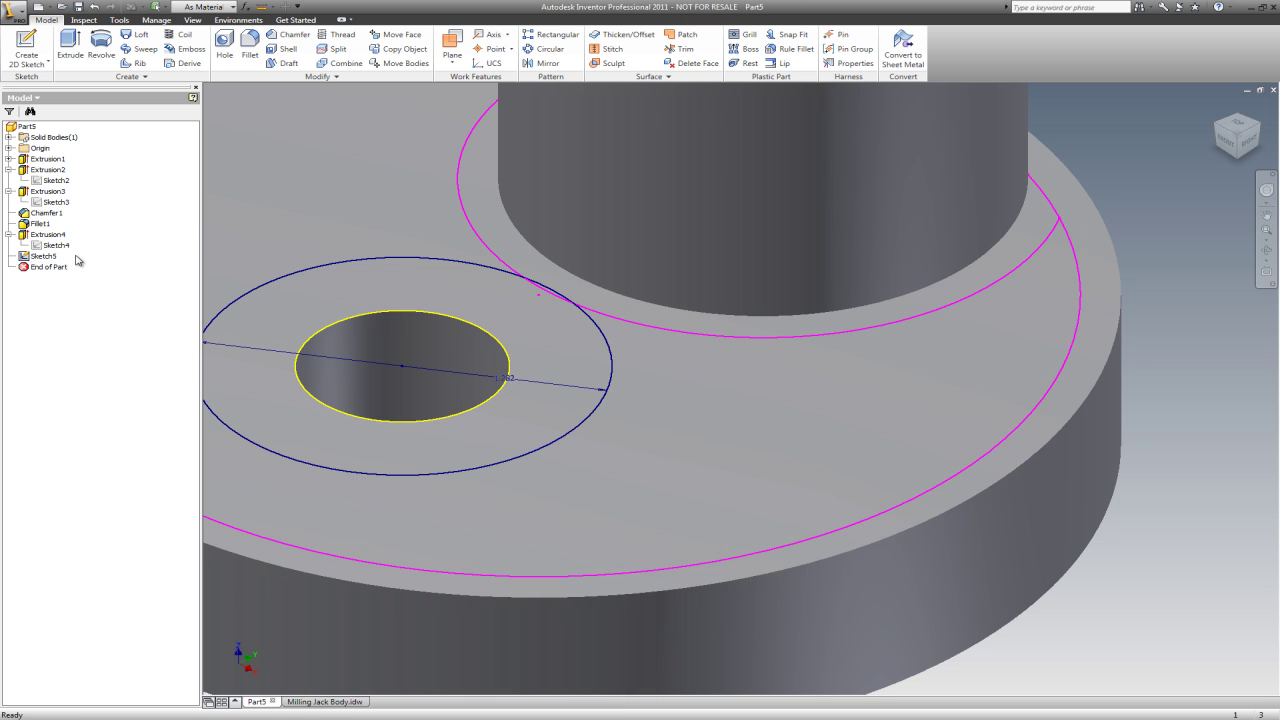
Reopen the 1.282 in counterbore sketch on the base's upper face through its leftover projected curve at the post's foot
scroll(500, 345, "up", 4)
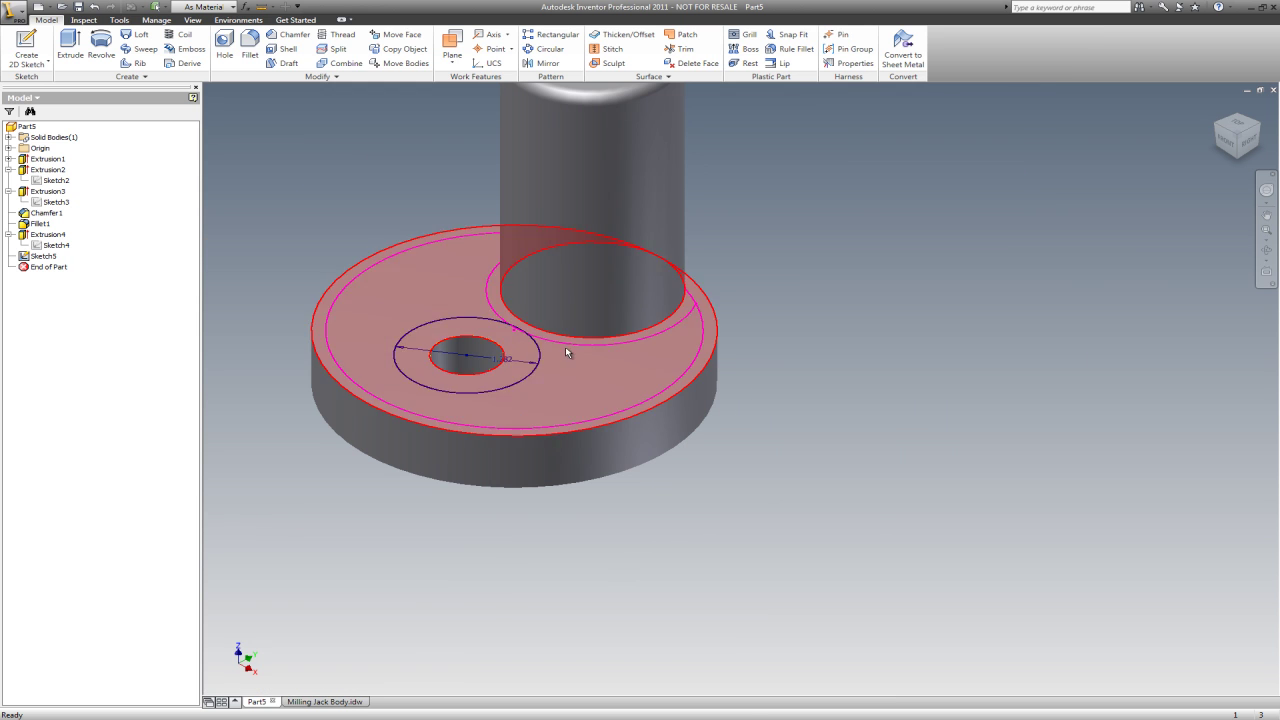
right_click(678, 328)
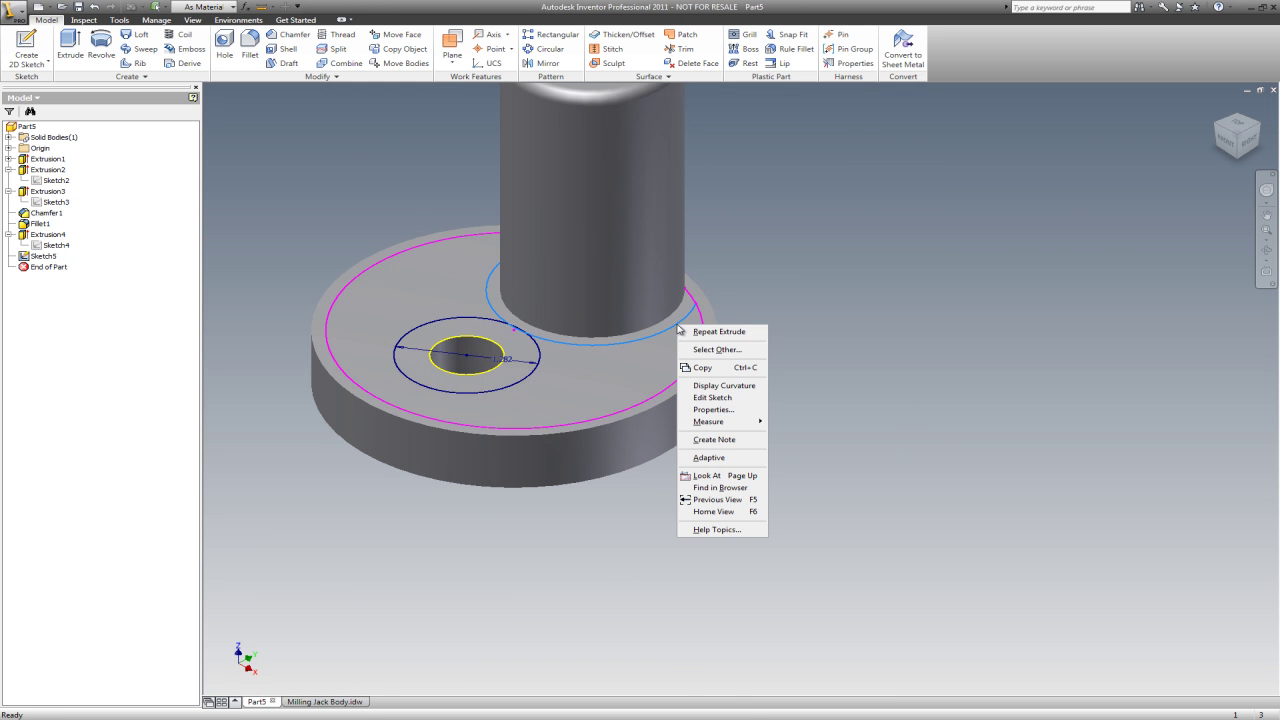
left_click(713, 398)
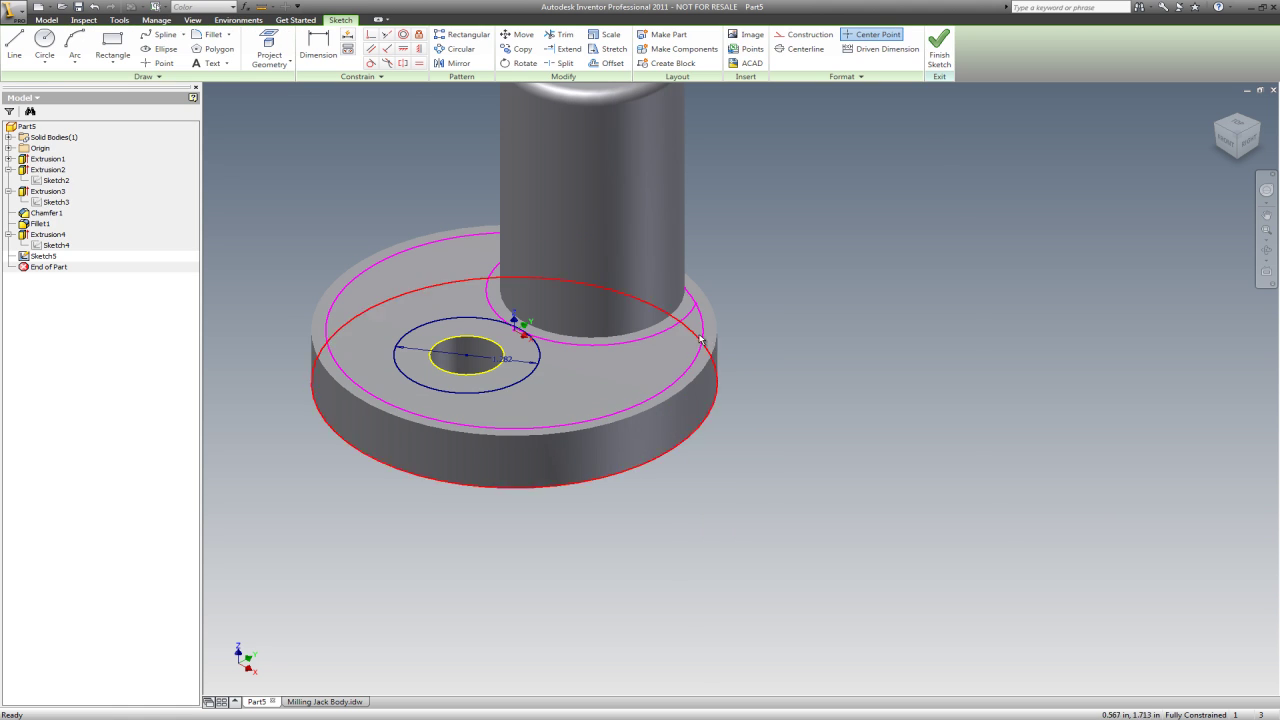
right_click(681, 330)
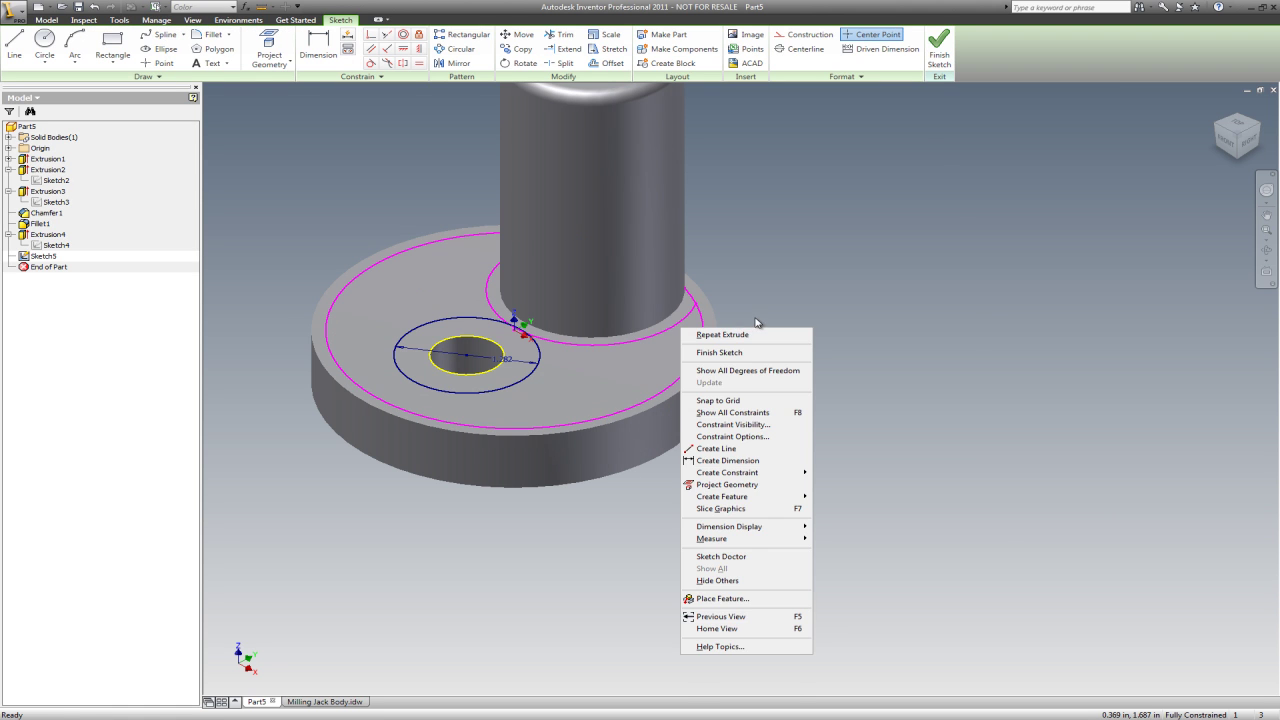
left_click(756, 322)
Undo the fillet deletions, the counterbore sketch, the .656 in hole with its sketch, and the creation of the fillet at the post's foot
left_click(95, 8)
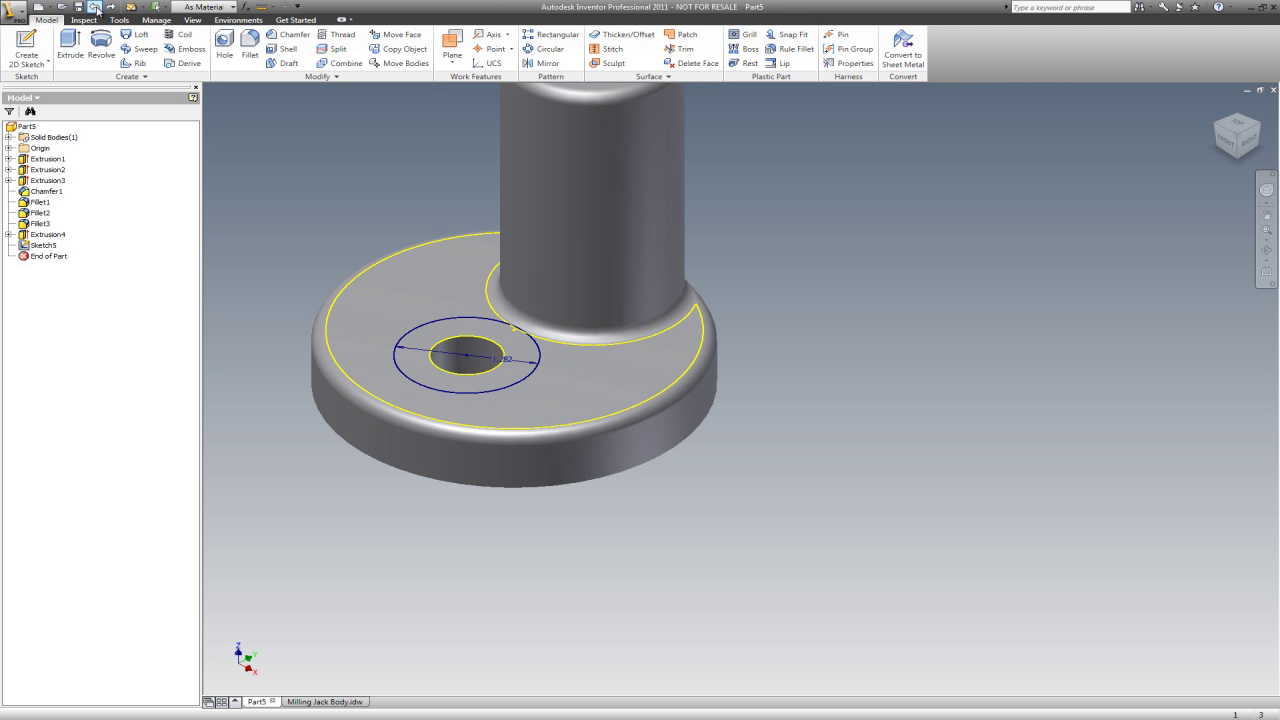
left_click(95, 8)
left_click(95, 8)
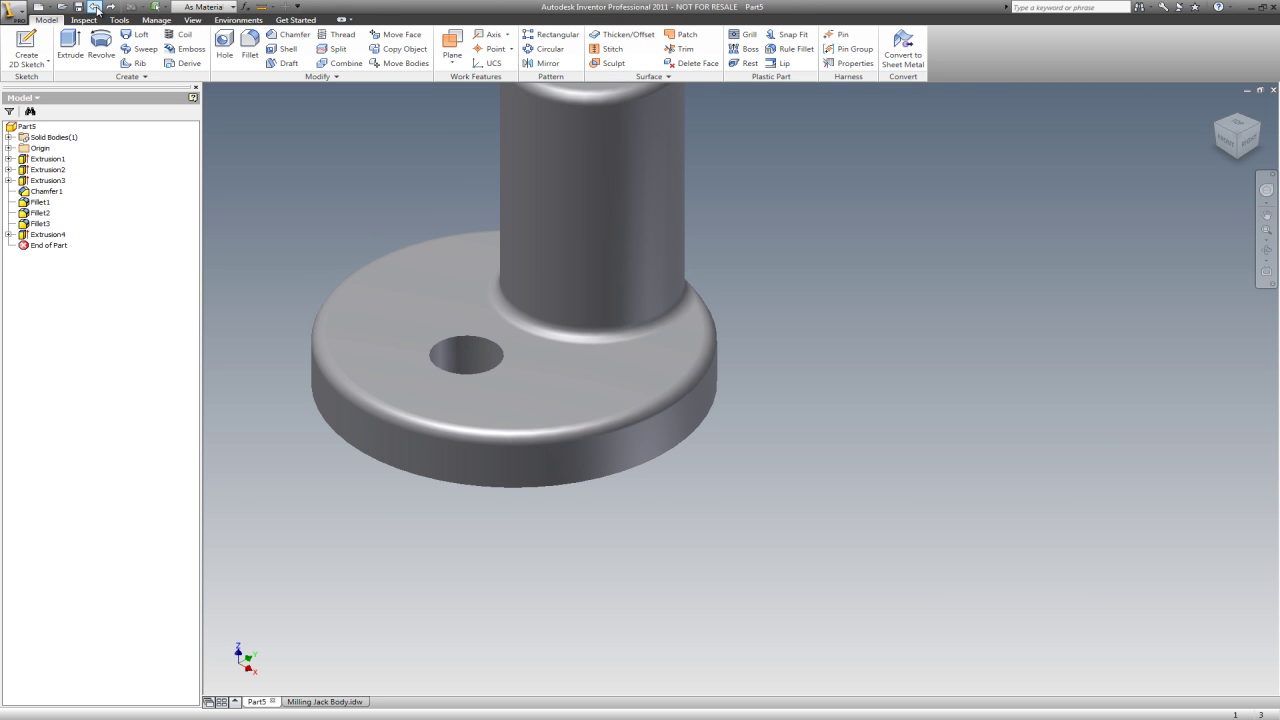
left_click(95, 8)
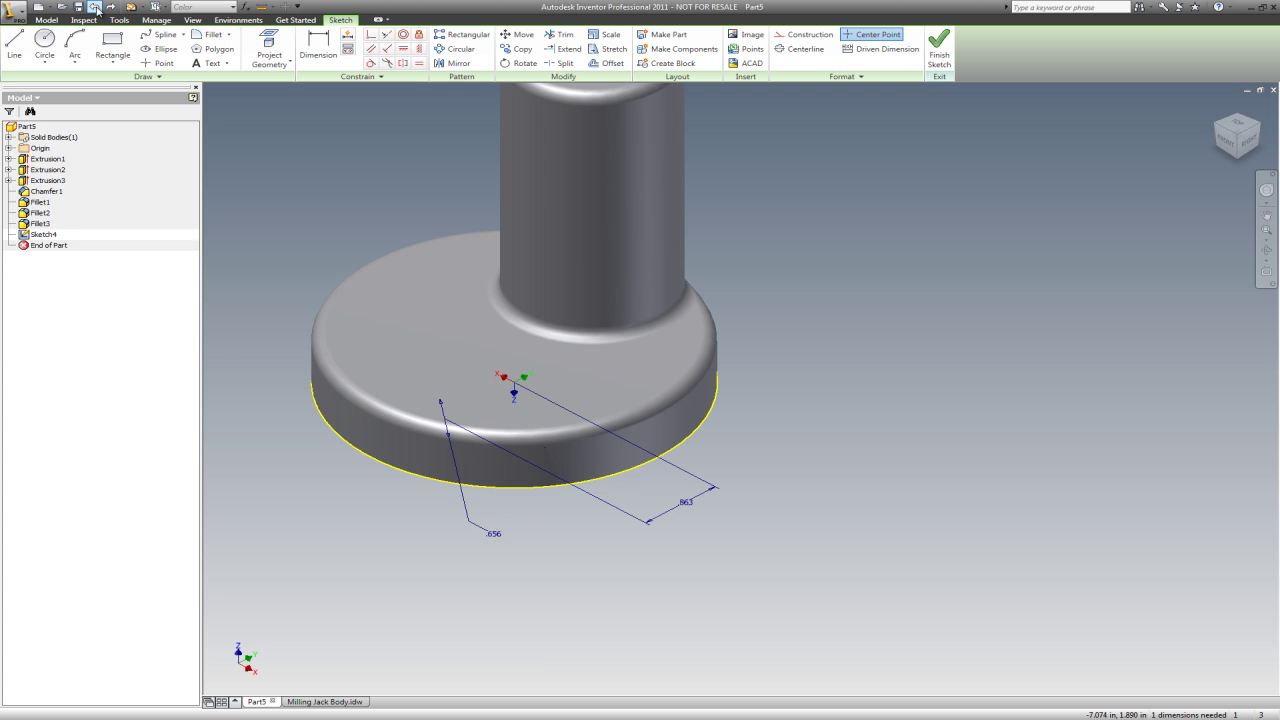
left_click(97, 10)
left_click(97, 10)
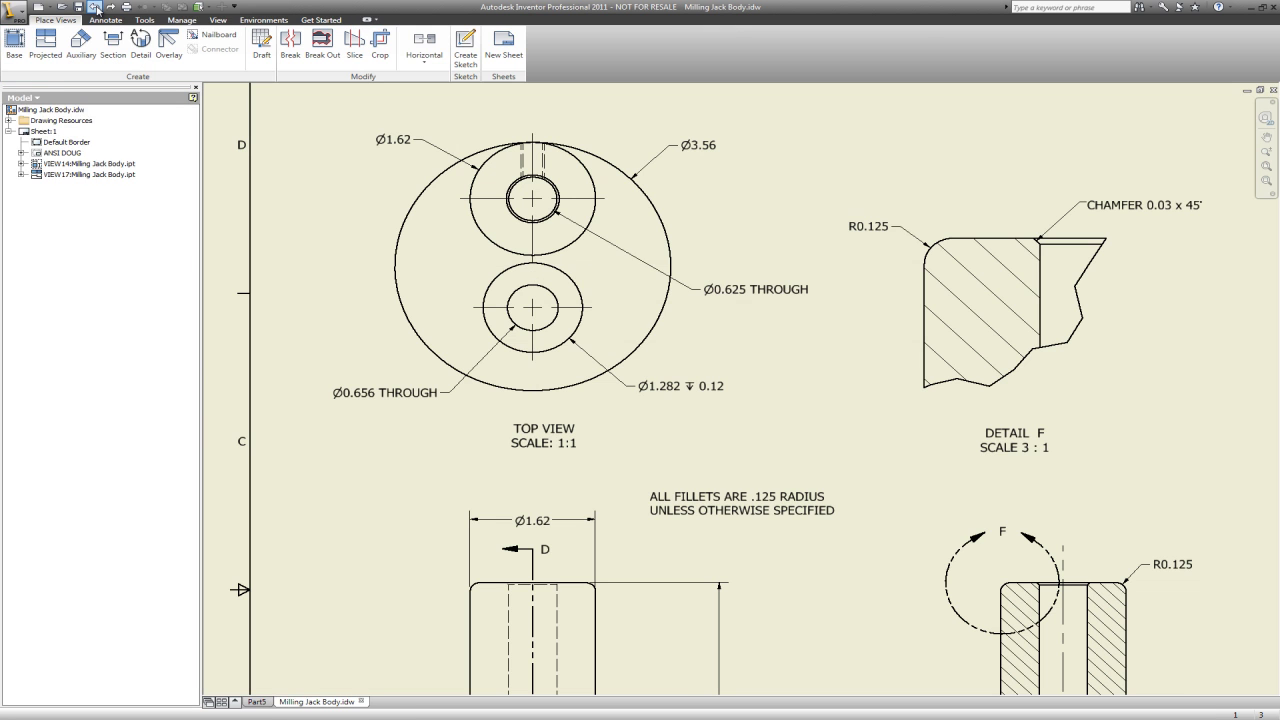
left_click(97, 10)
left_click(97, 10)
left_click(97, 10)
left_click(97, 10)
left_click(95, 8)
left_click(95, 8)
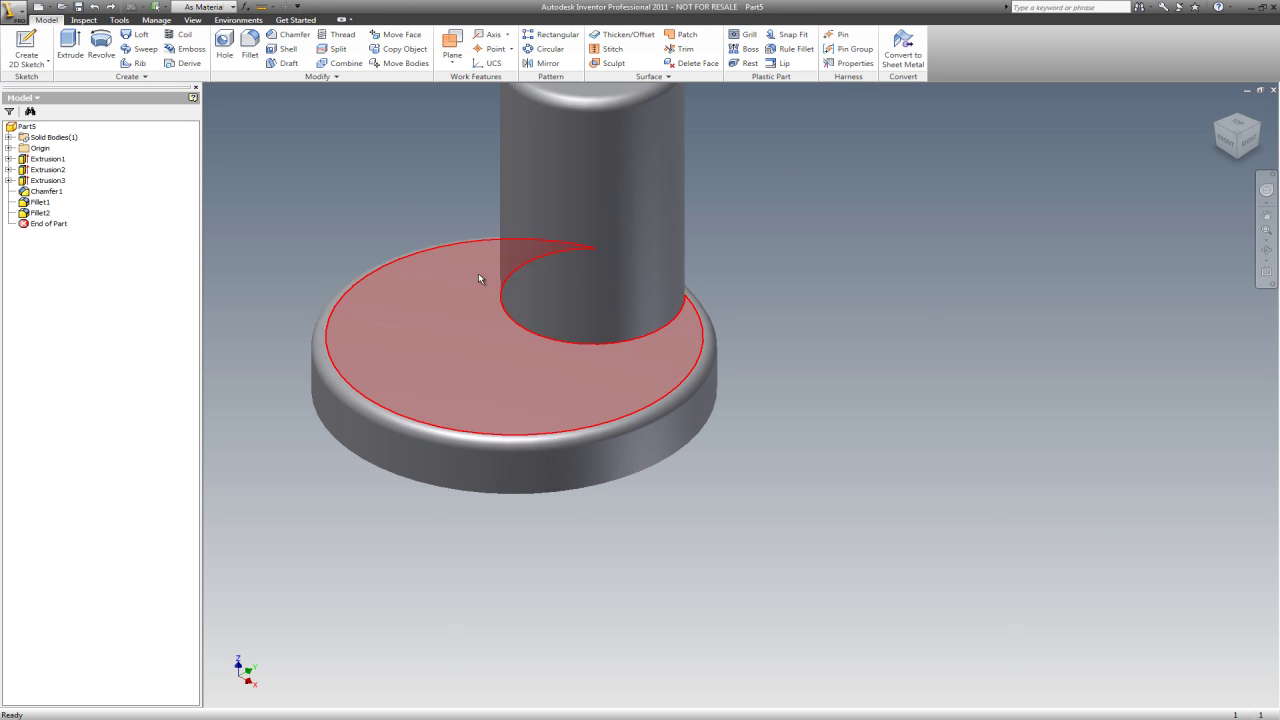
Turn the model to its bottom view and start a new 2D sketch on the underside of the base
left_click(1239, 160)
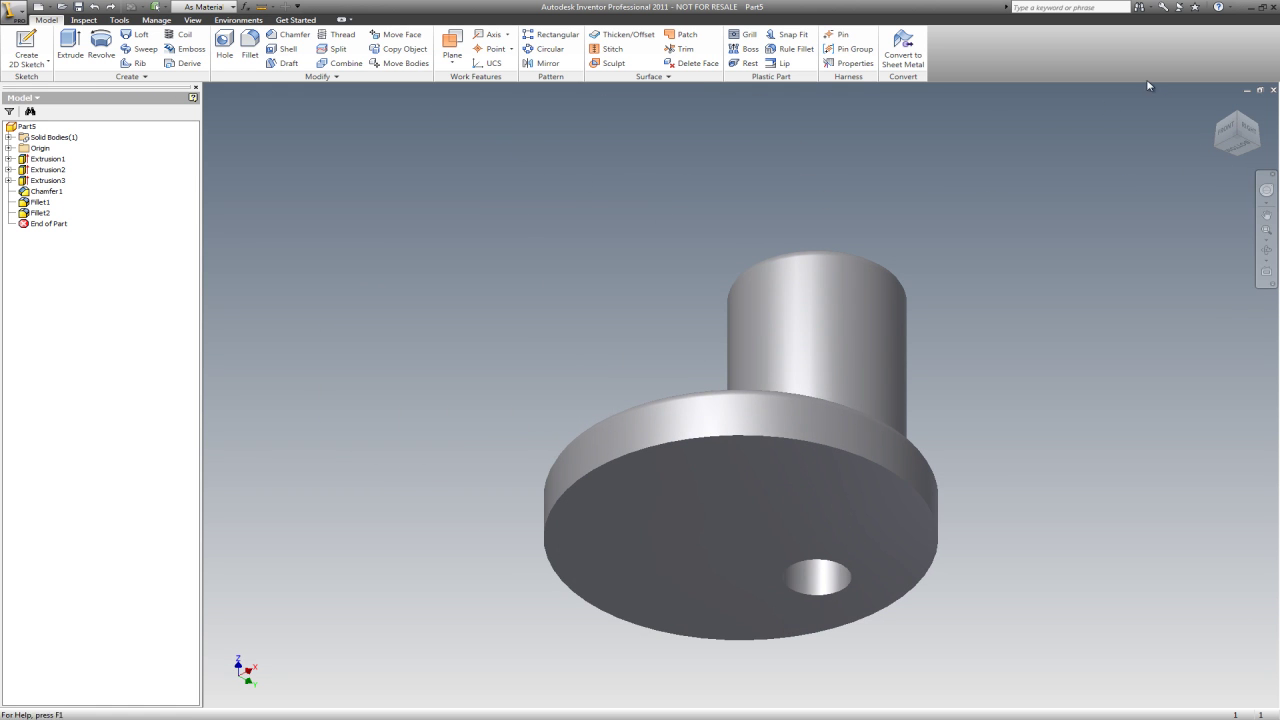
left_click(1235, 146)
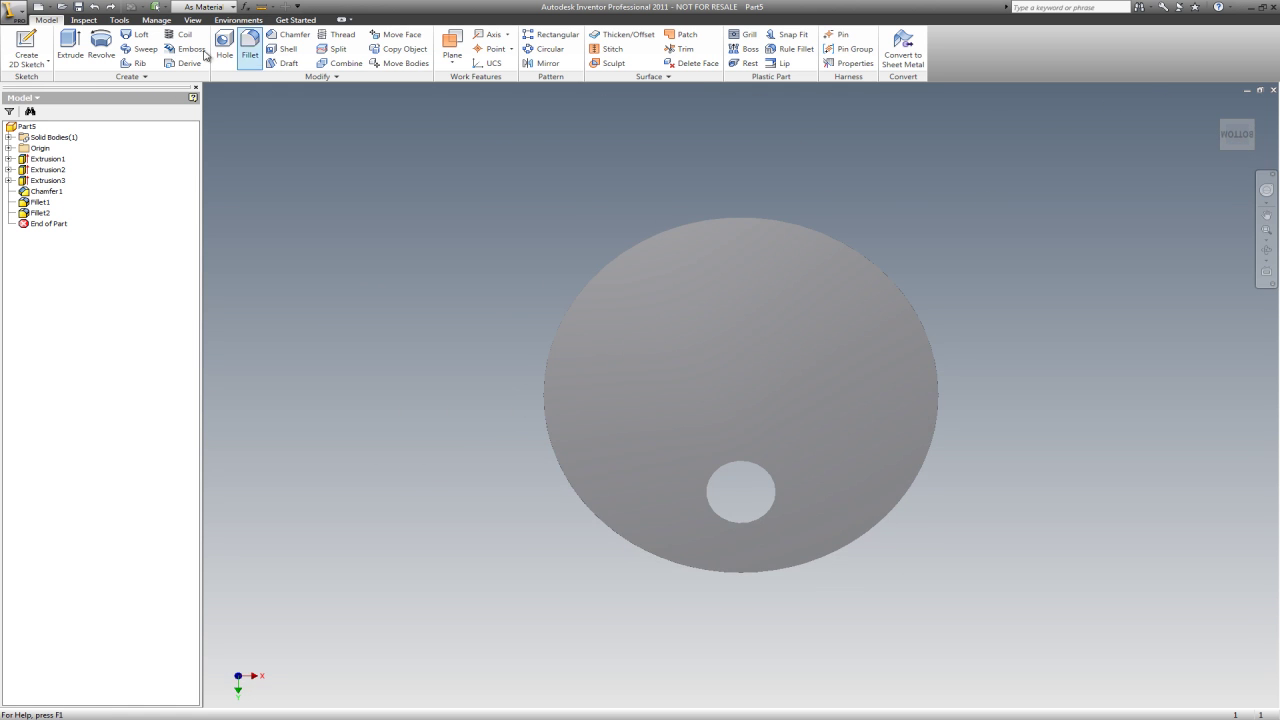
right_click(297, 150)
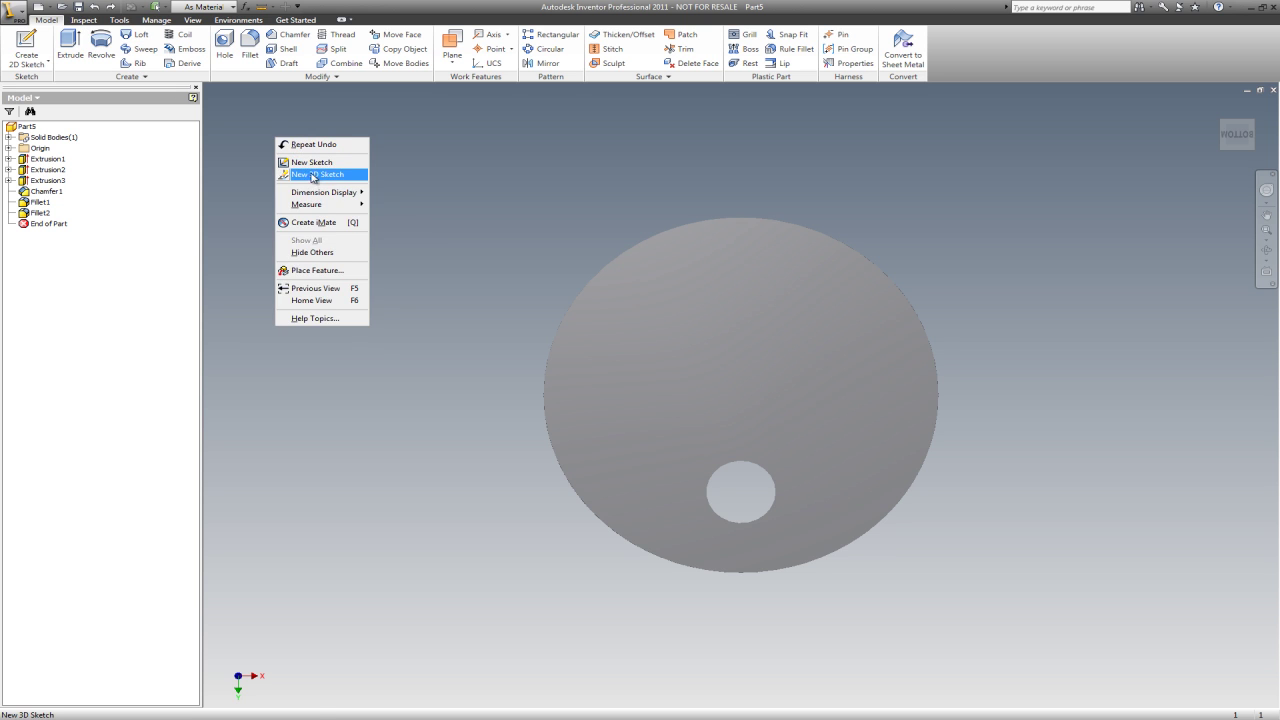
left_click(306, 163)
left_click(737, 297)
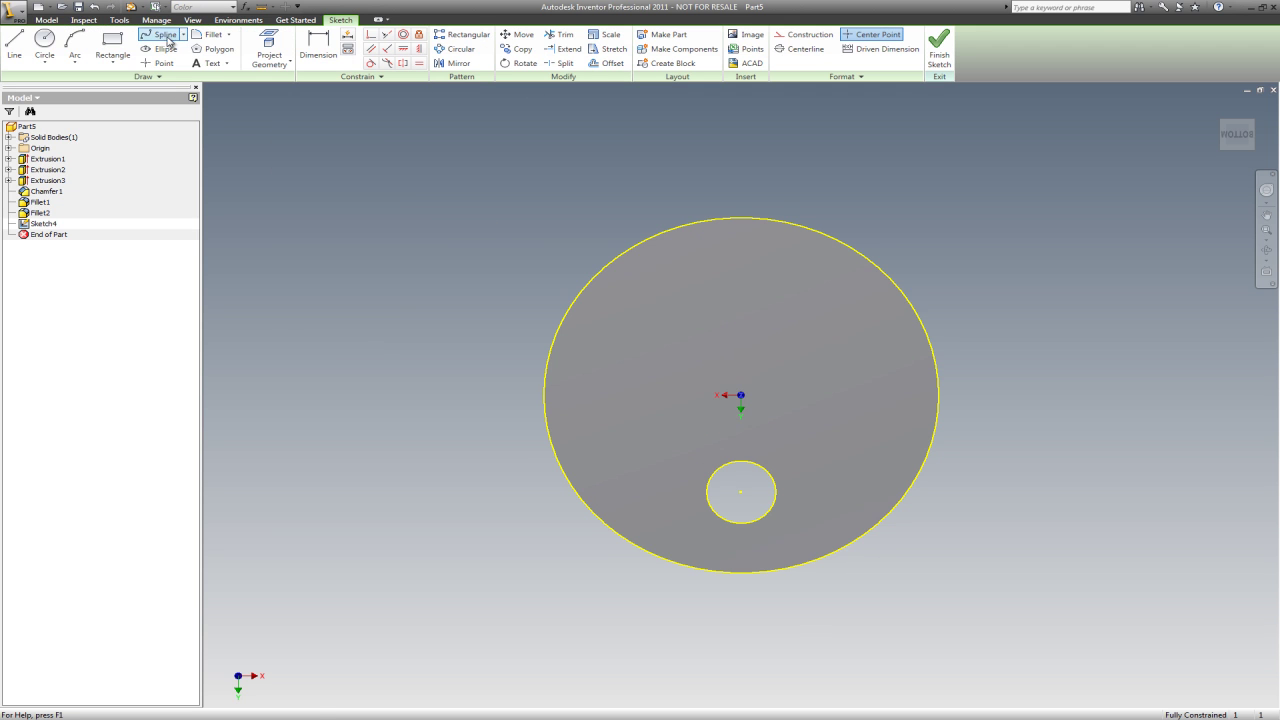
Sketch a circle about 0.63 in in diameter opposite the post's bore, with its center vertically aligned with the base's center
left_click(44, 45)
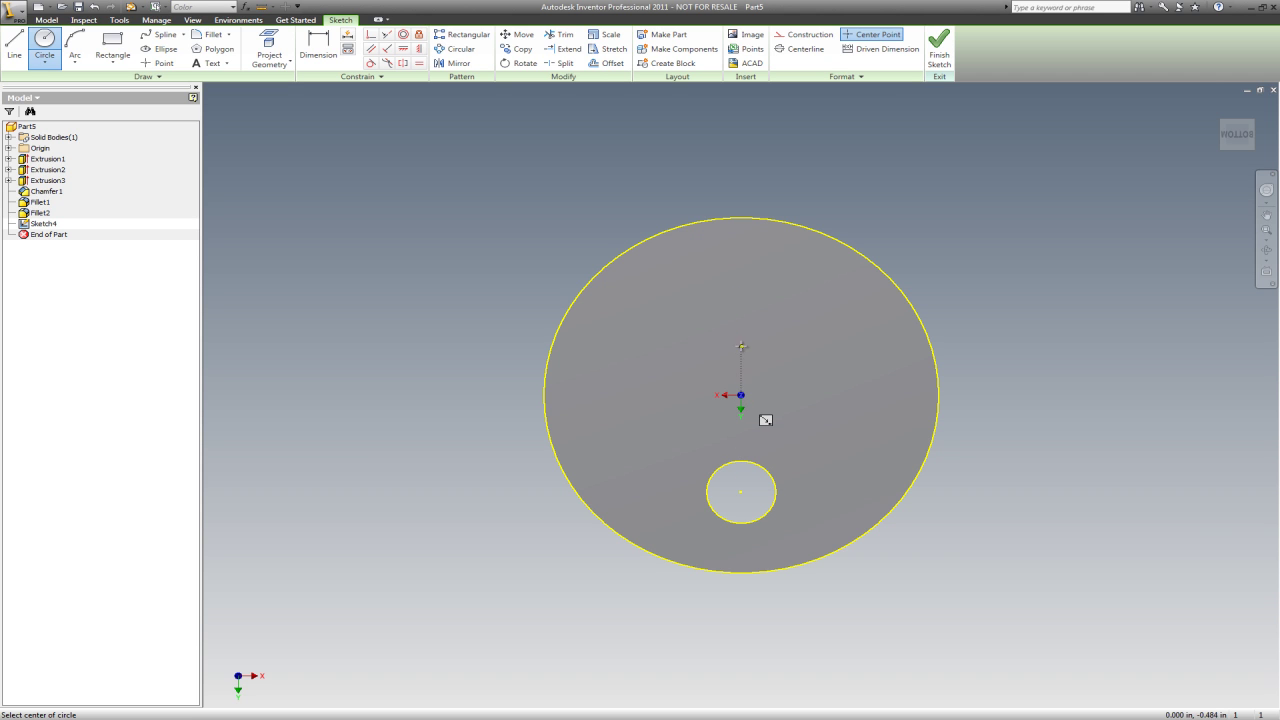
left_click(740, 305)
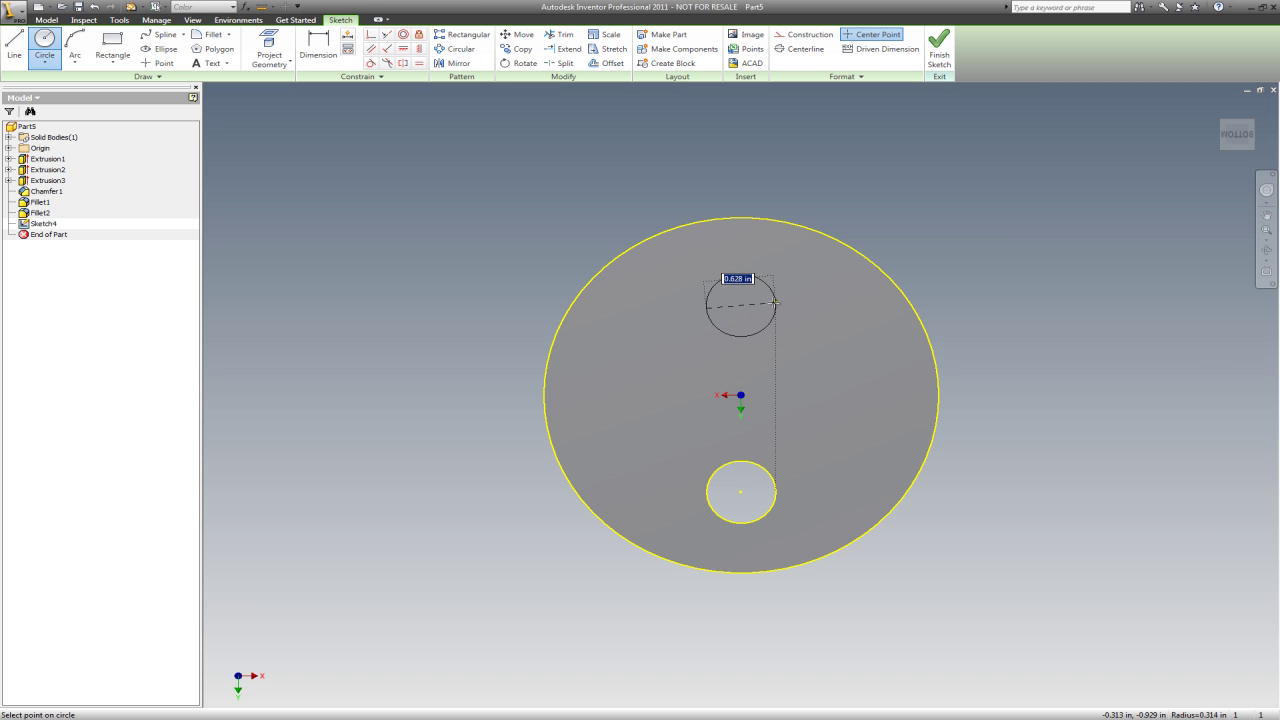
left_click(775, 302)
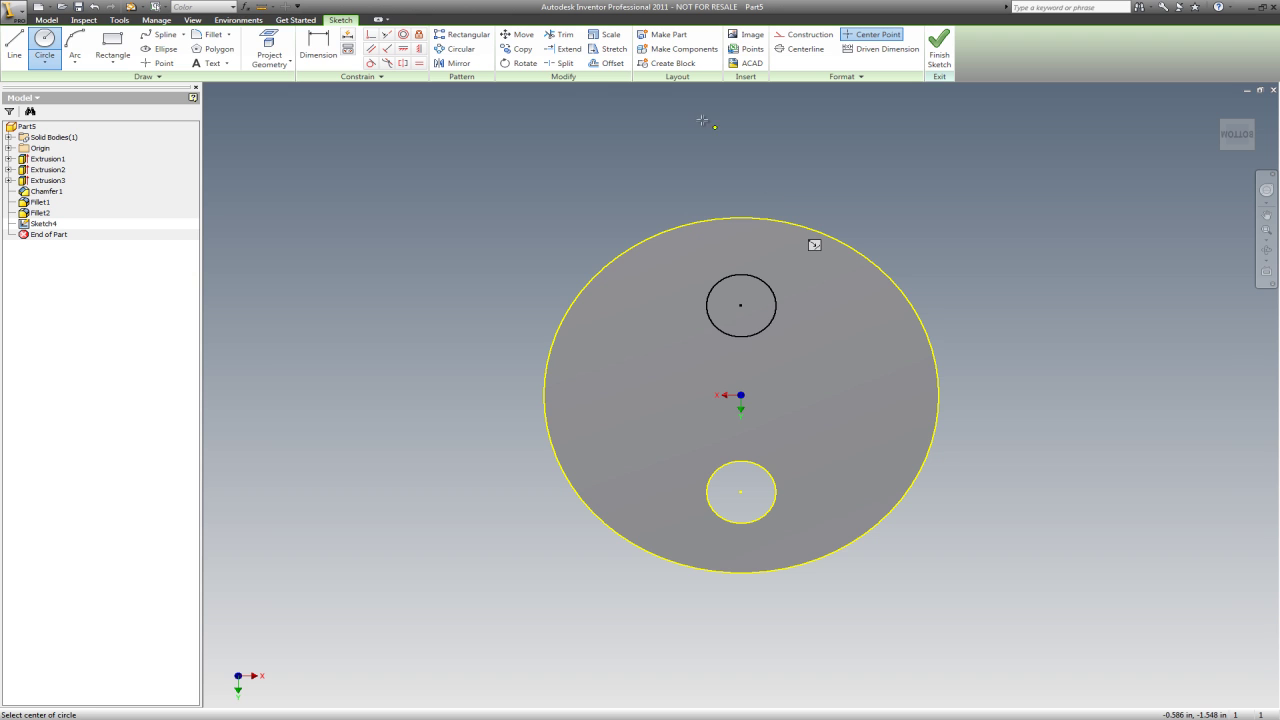
Set the diameter of the new circle on the base's underside to .656 in
key("d")
left_click(765, 284)
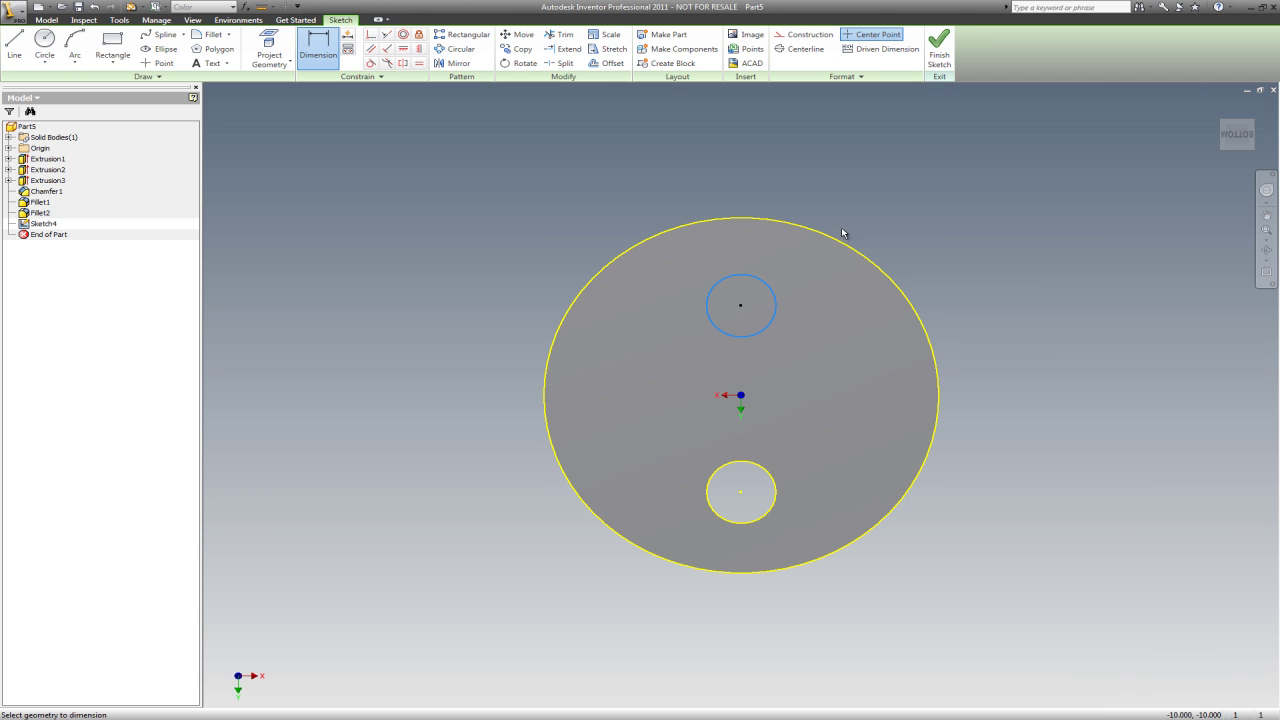
right_click(909, 218)
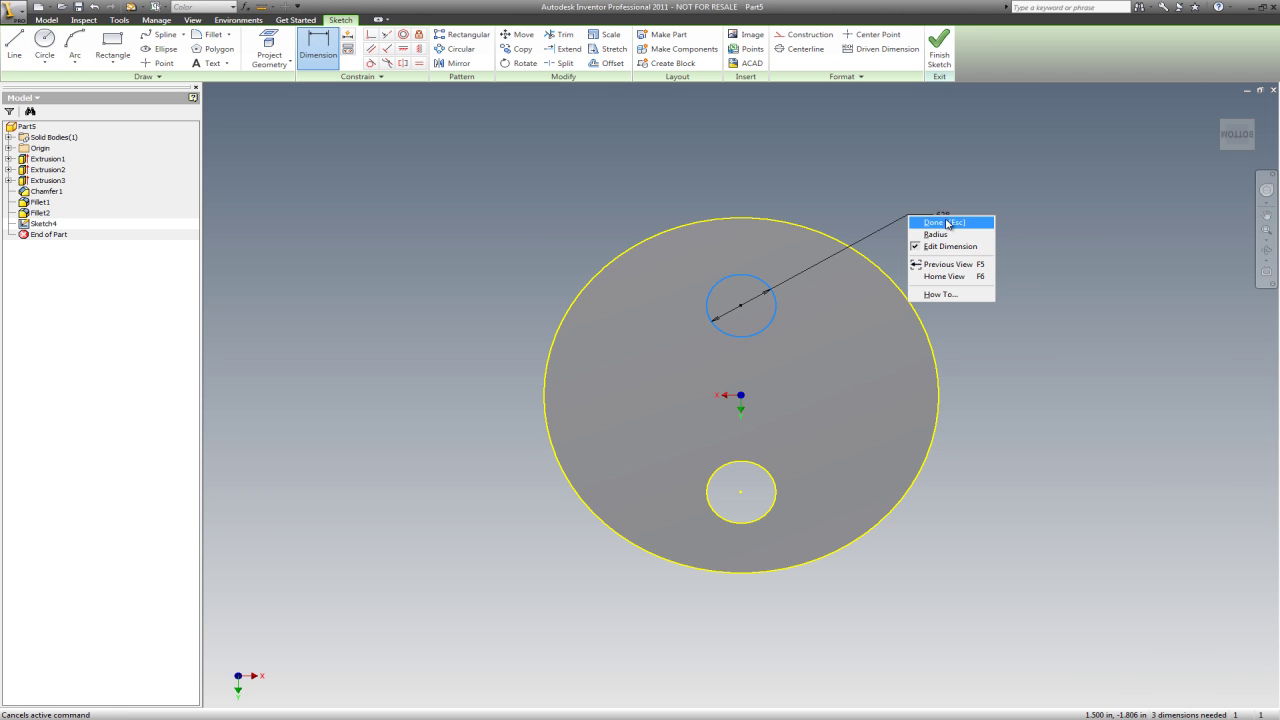
left_click(907, 220)
left_click(930, 259)
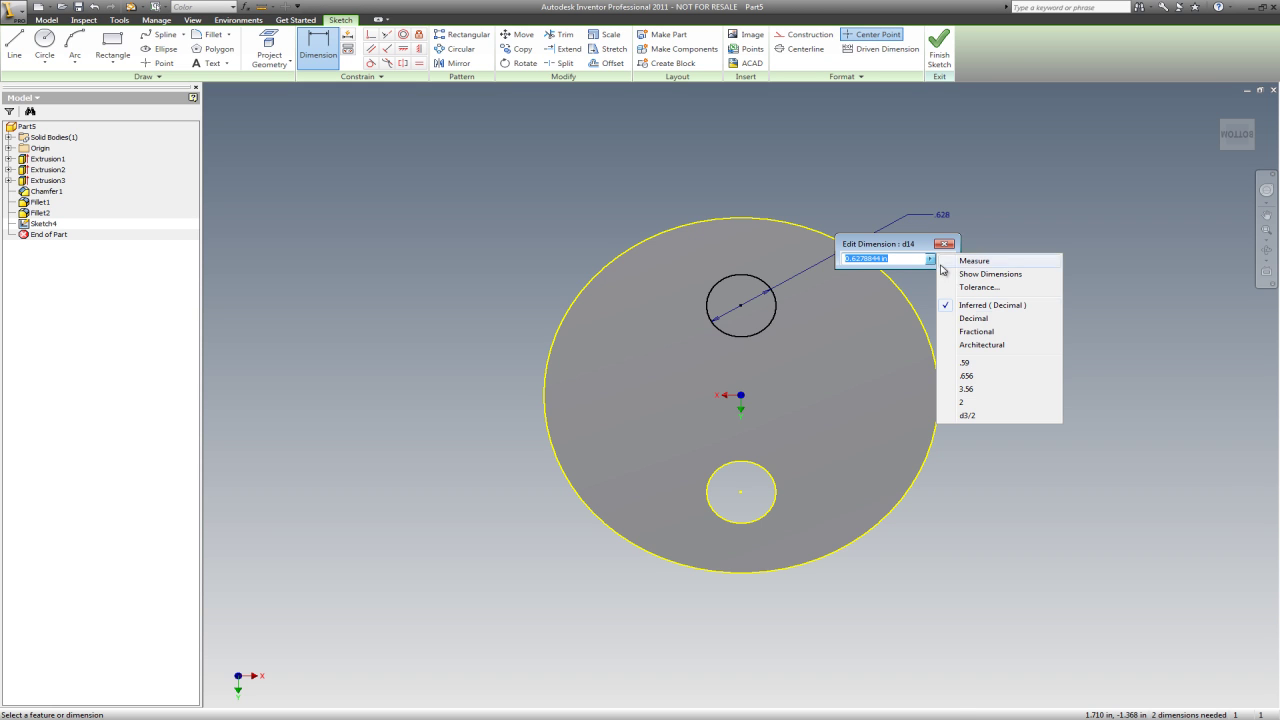
left_click(977, 377)
left_click(948, 260)
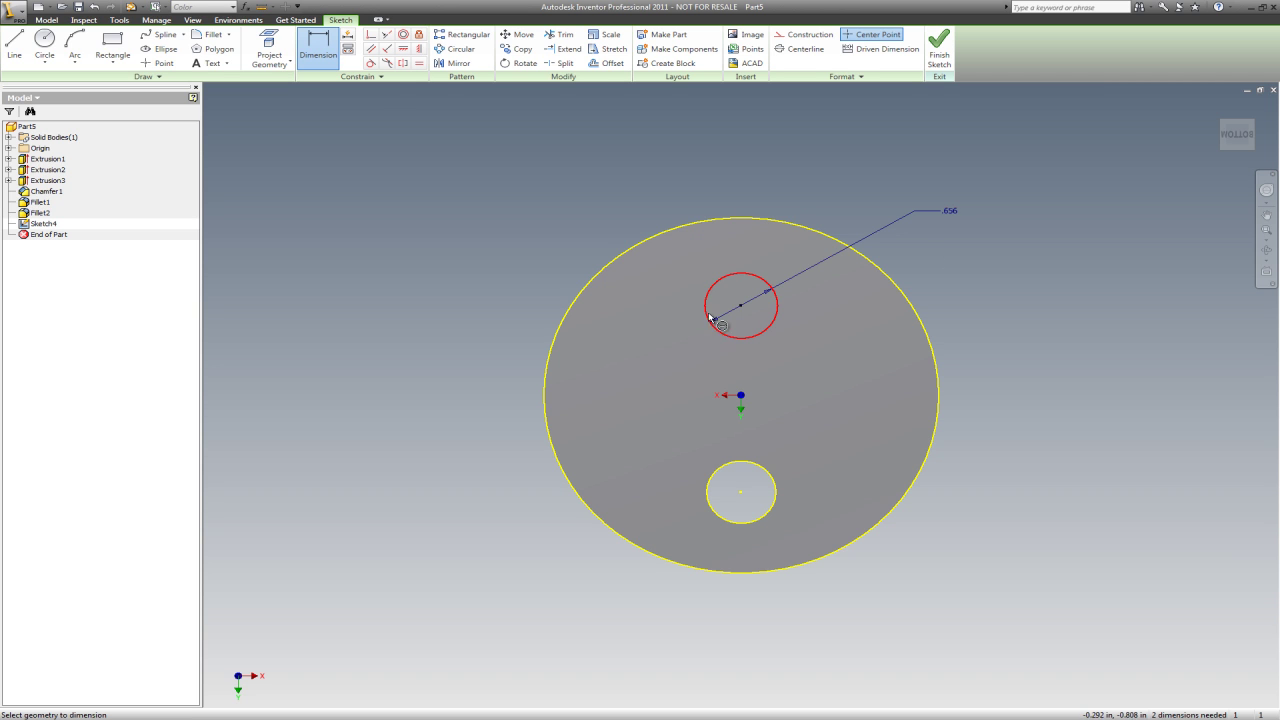
Dimension the vertical distance from the .656 in circle's center to the base's center as .59 in
left_click(741, 397)
left_click(1015, 343)
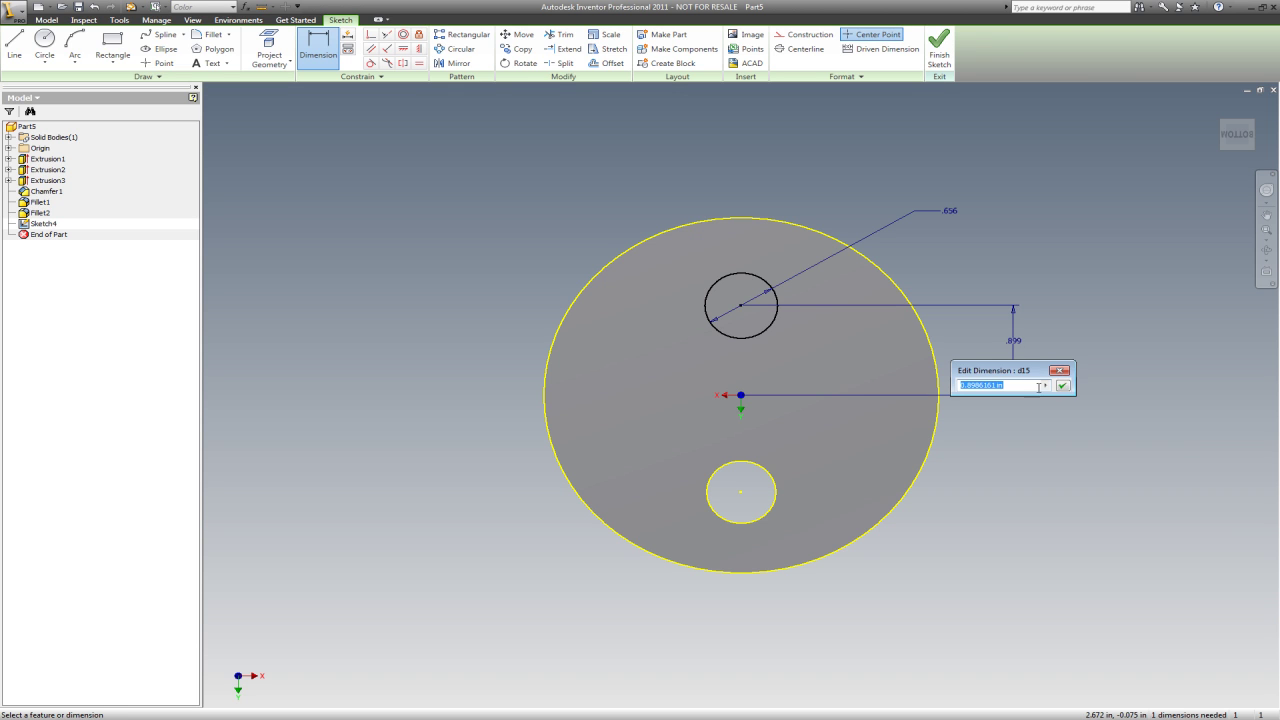
left_click(1046, 386)
left_click(1080, 502)
left_click(1065, 388)
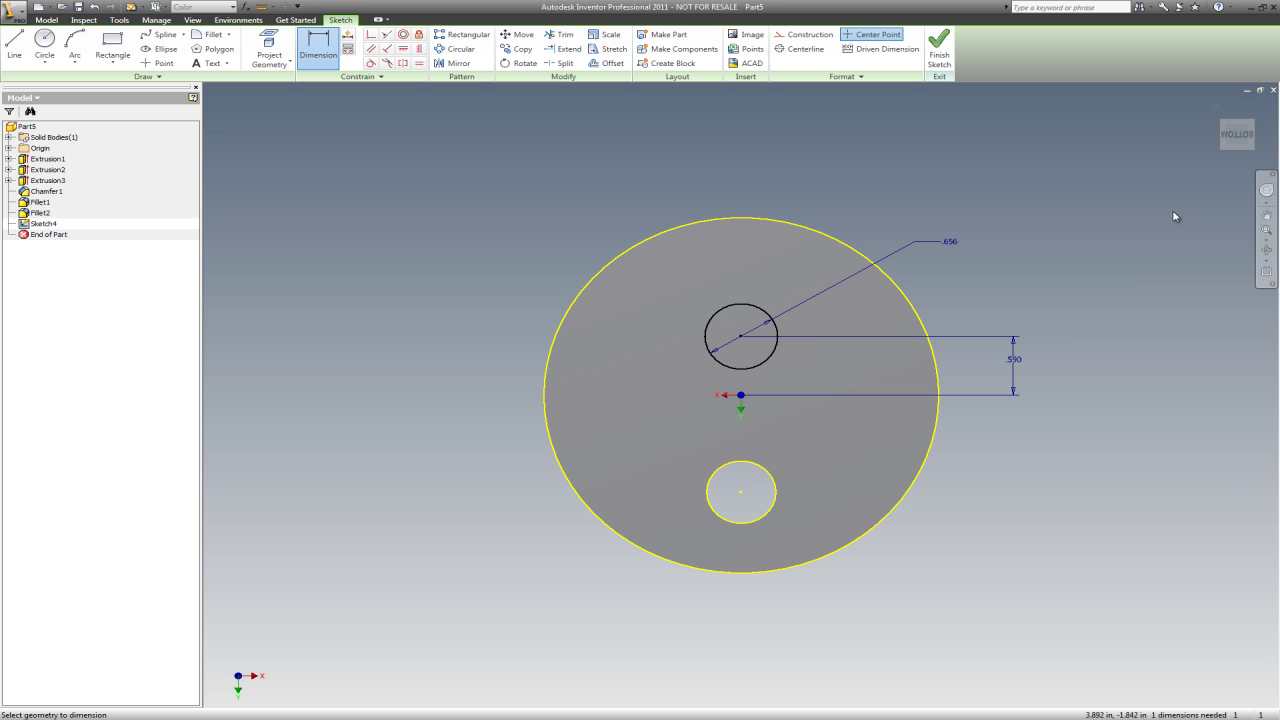
Finish the sketch and extrude the .656 in circle as a cut through all of the base
left_click(939, 45)
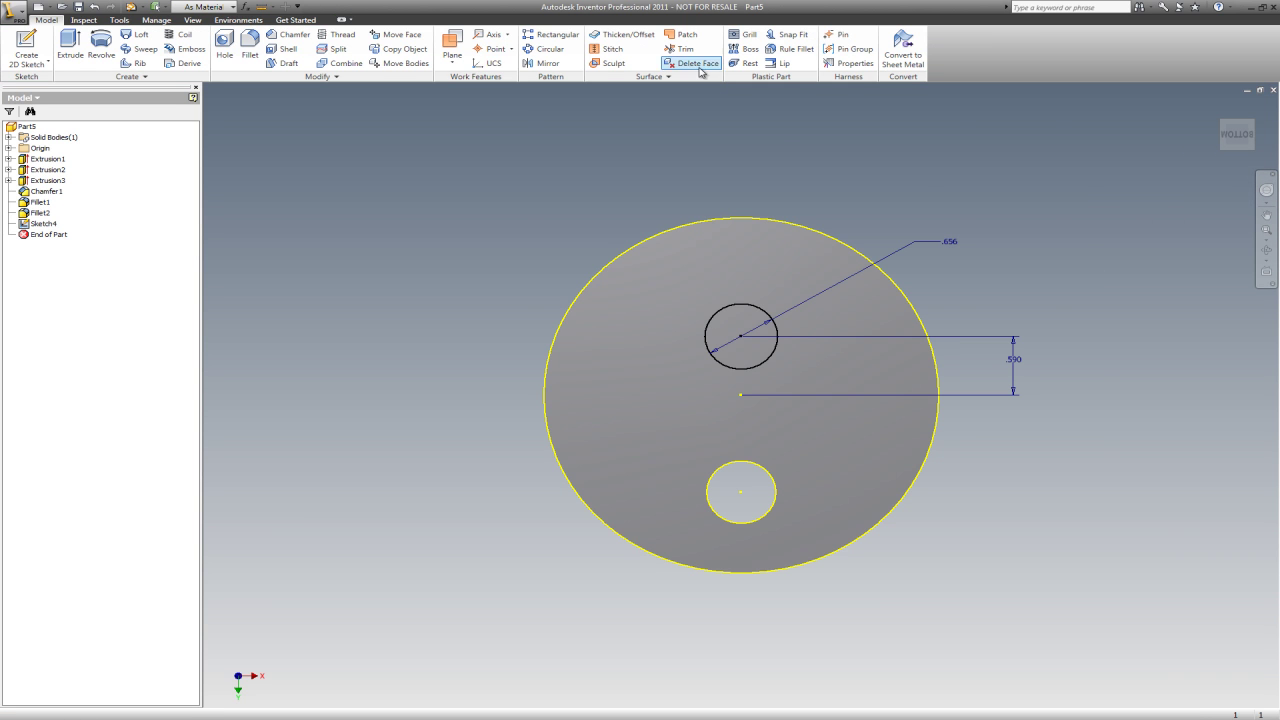
left_click(72, 47)
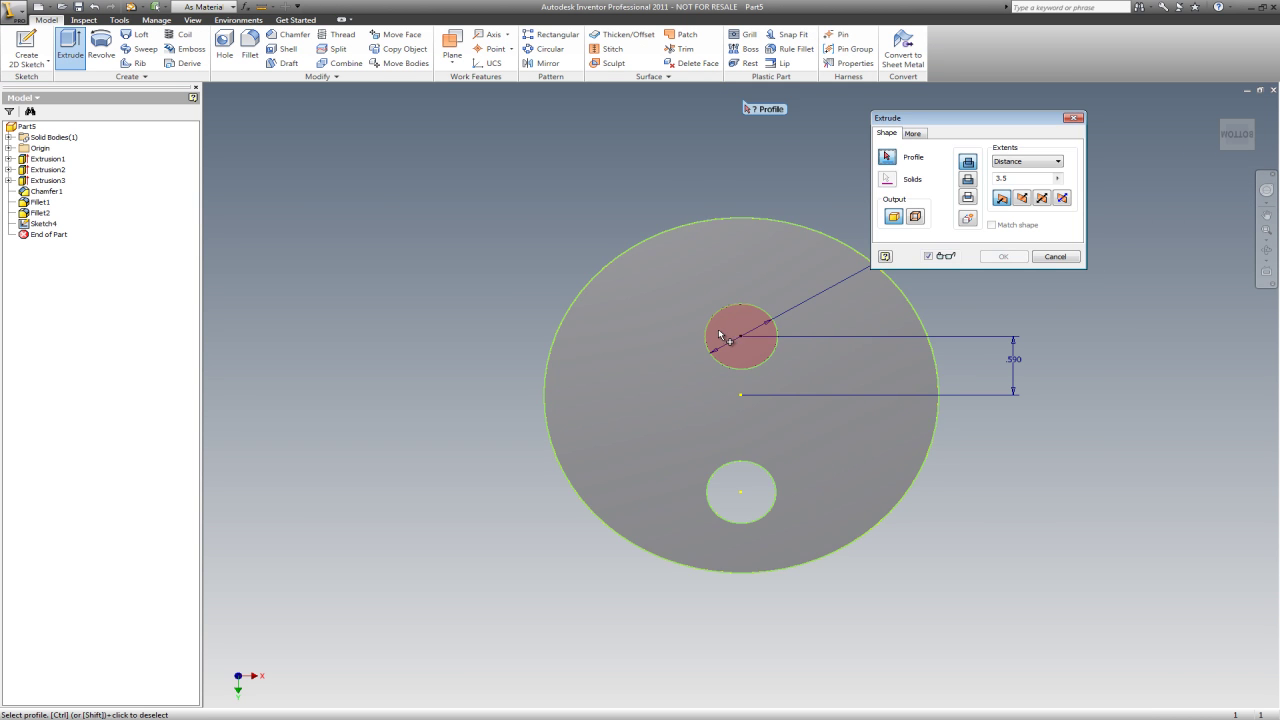
left_click(967, 179)
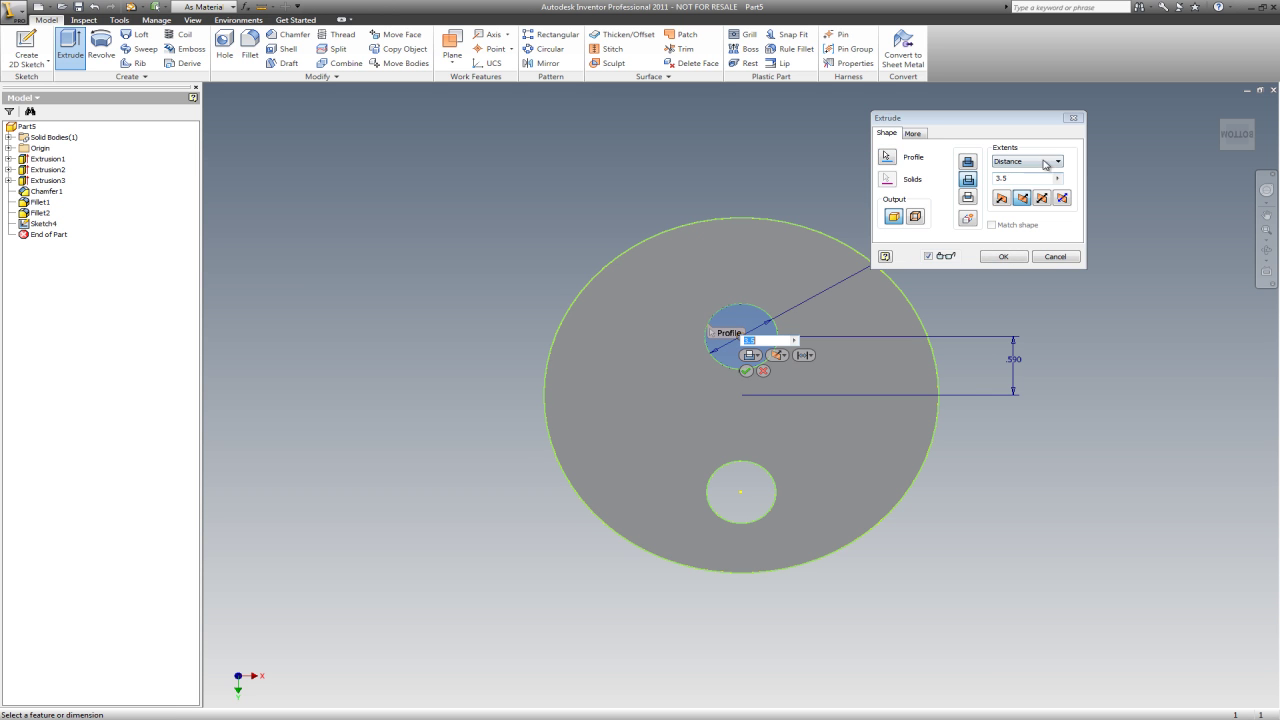
left_click(1057, 161)
left_click(1008, 209)
left_click(1002, 256)
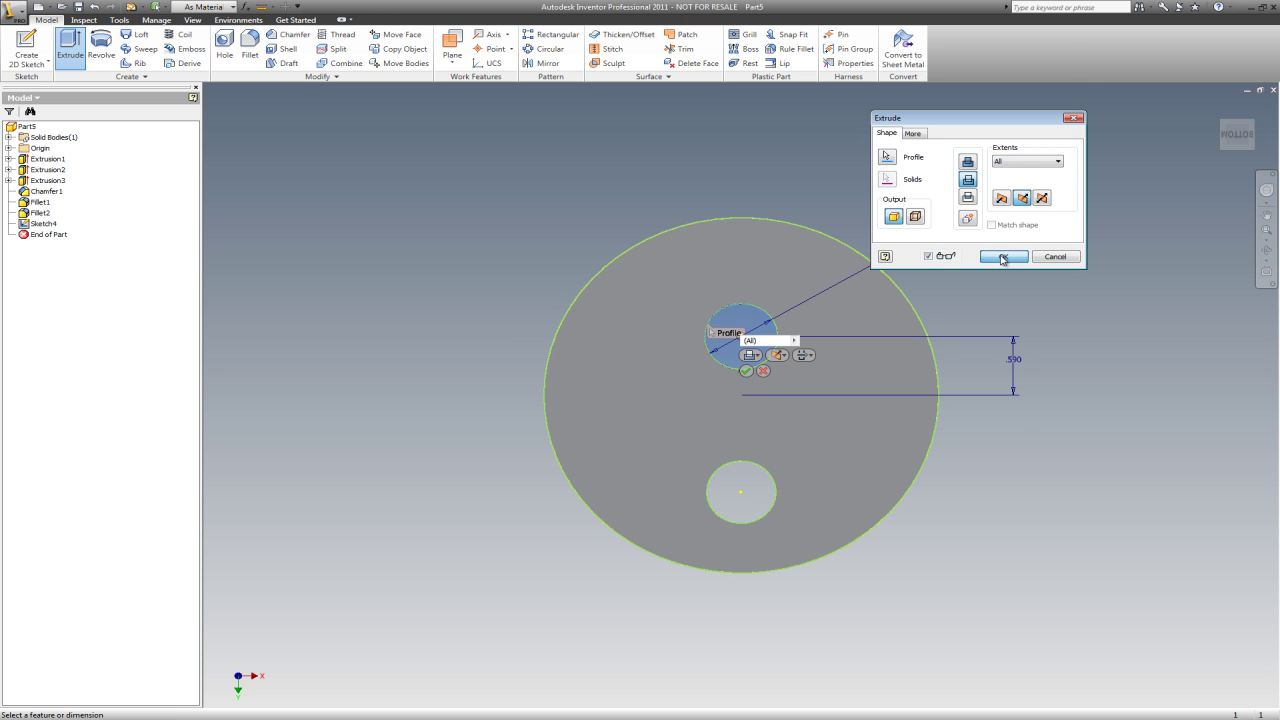
Start a new sketch on the base's upper face and draw a circle about 1.13 in in diameter concentric with the .656 in hole
left_click(1217, 107)
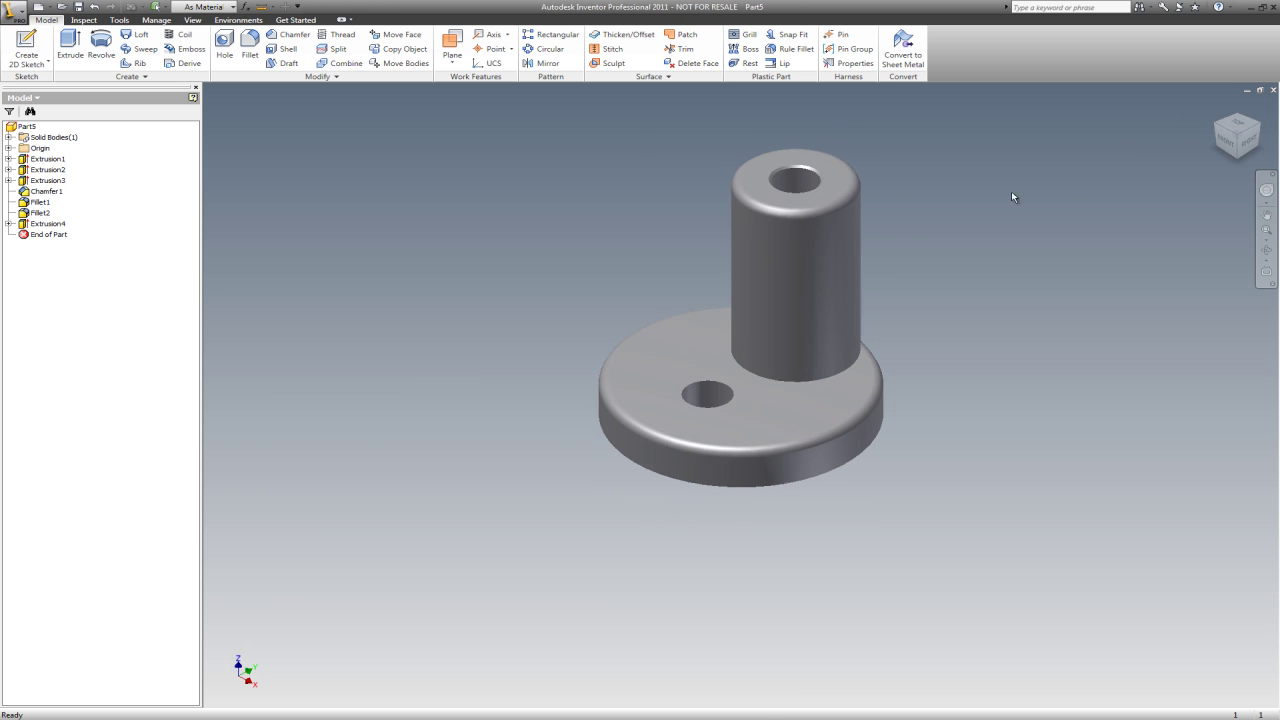
scroll(910, 205, "up", 3)
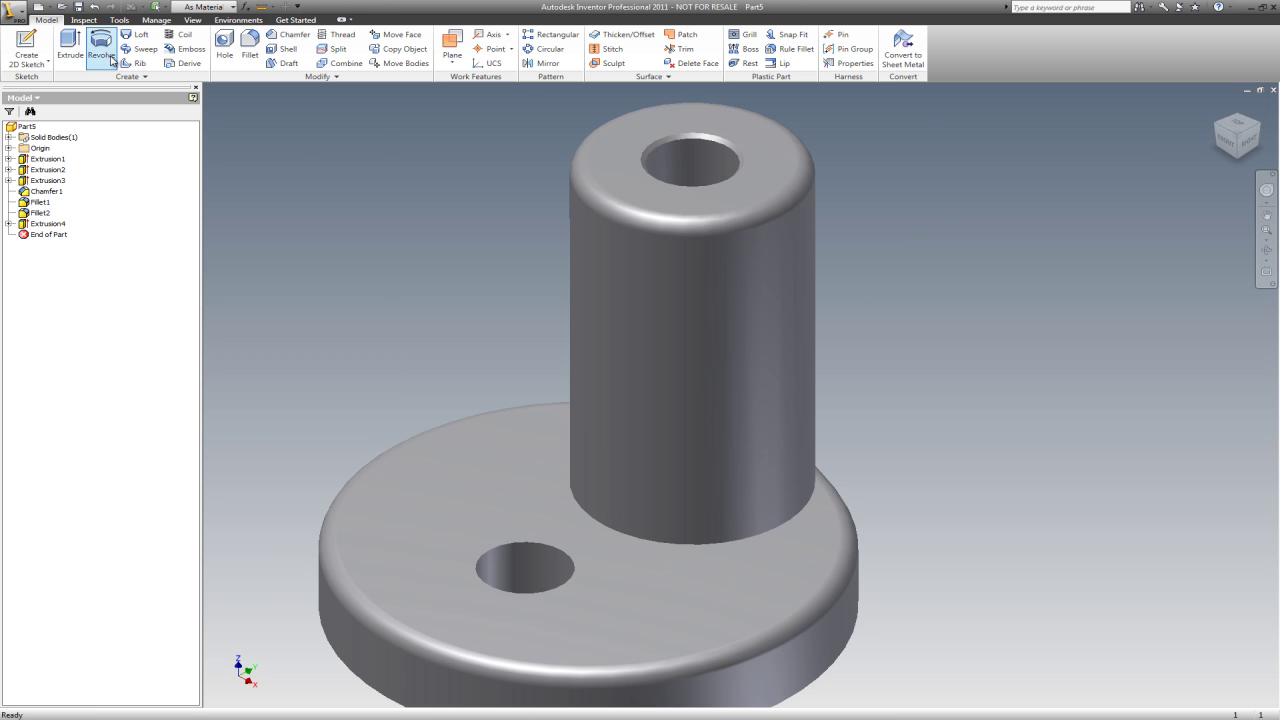
right_click(290, 143)
left_click(324, 166)
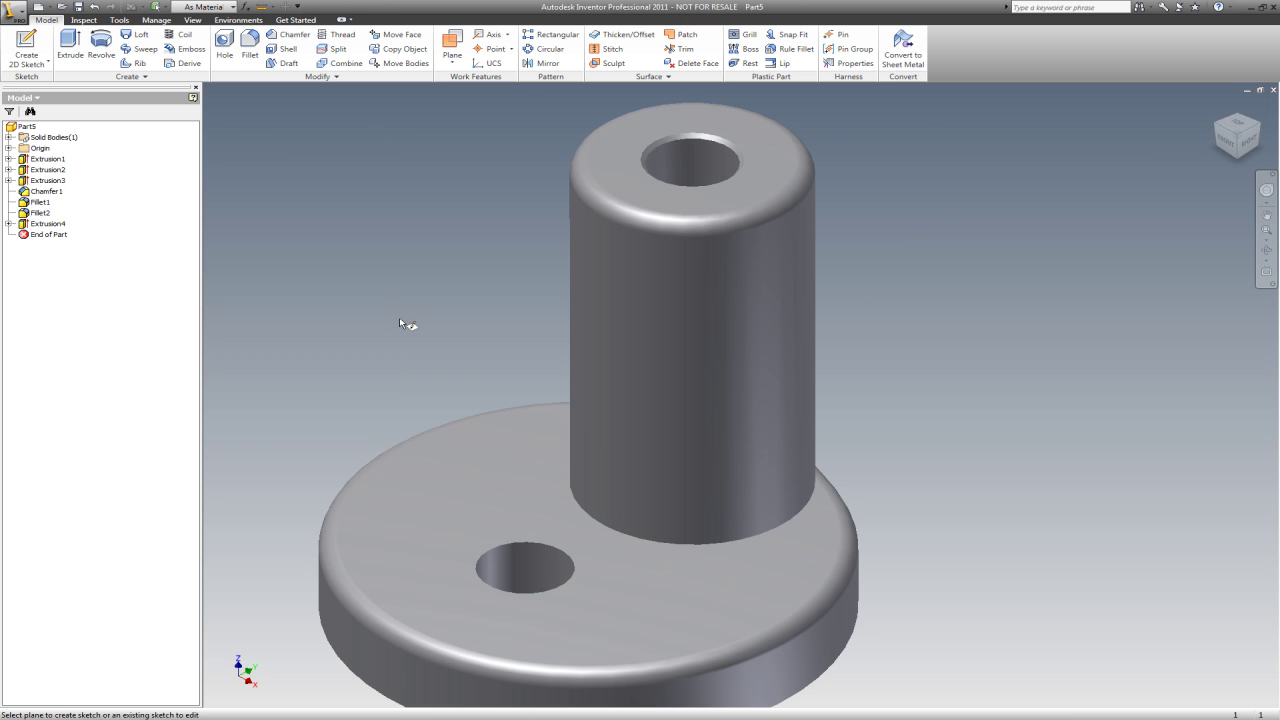
left_click(457, 487)
key("c")
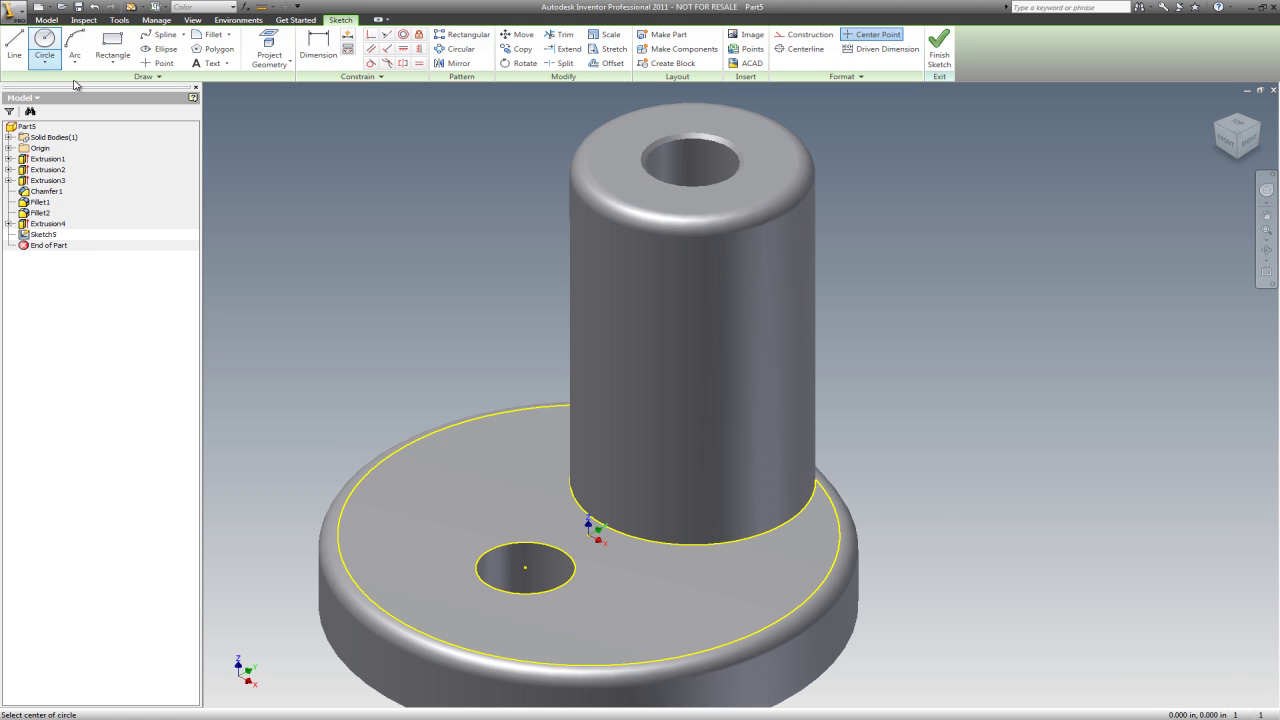
left_click(525, 567)
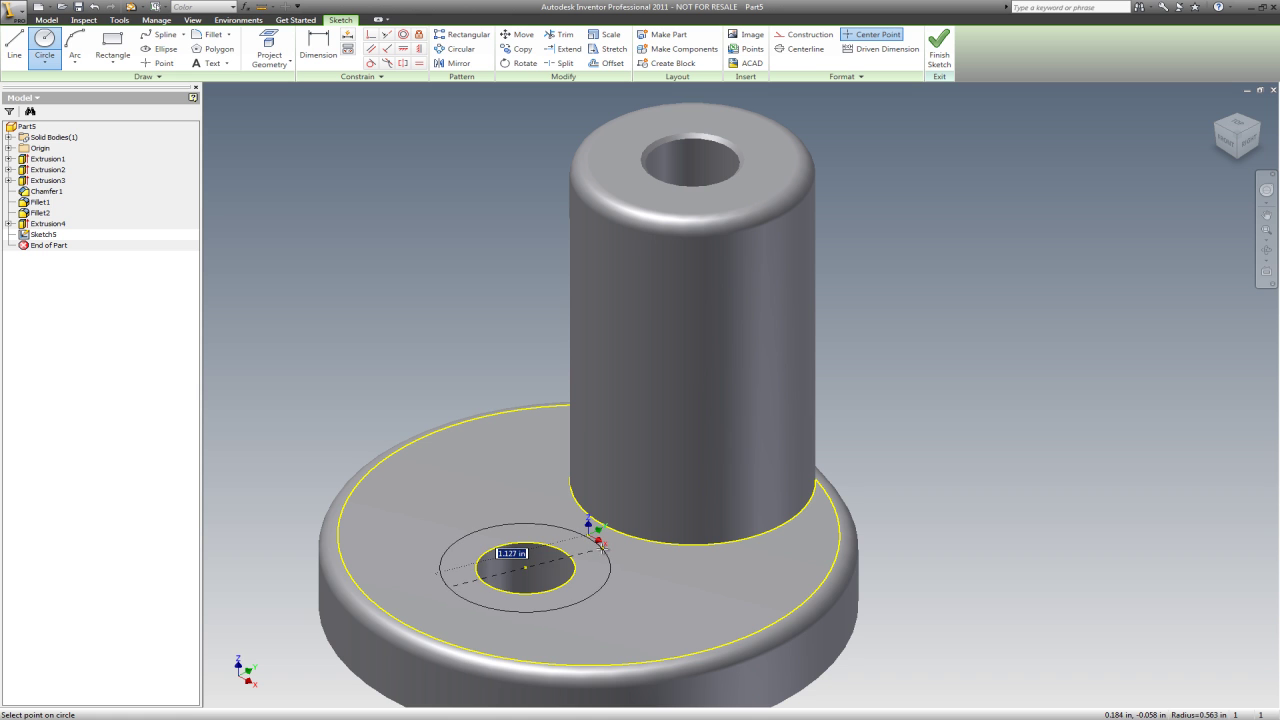
left_click(604, 546)
key("Escape")
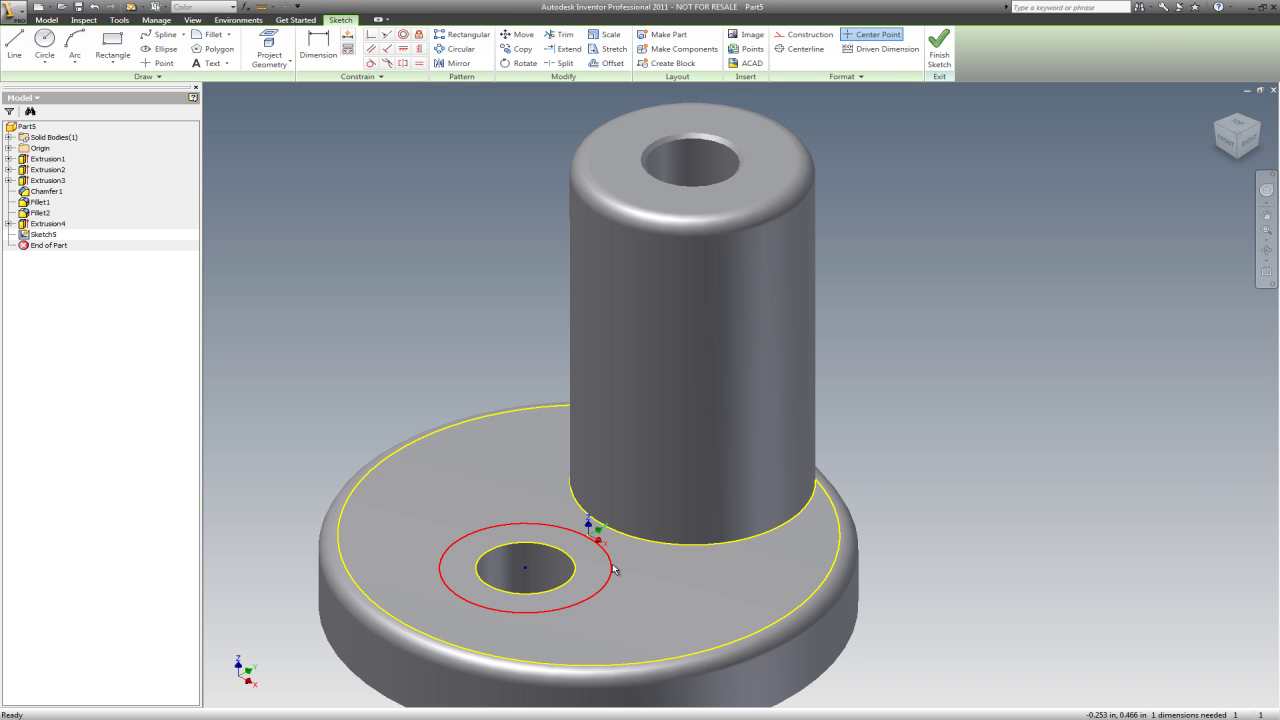
Dimension the diameter of the circle around the .656 in hole as 1.282 in
left_click(318, 50)
left_click(612, 567)
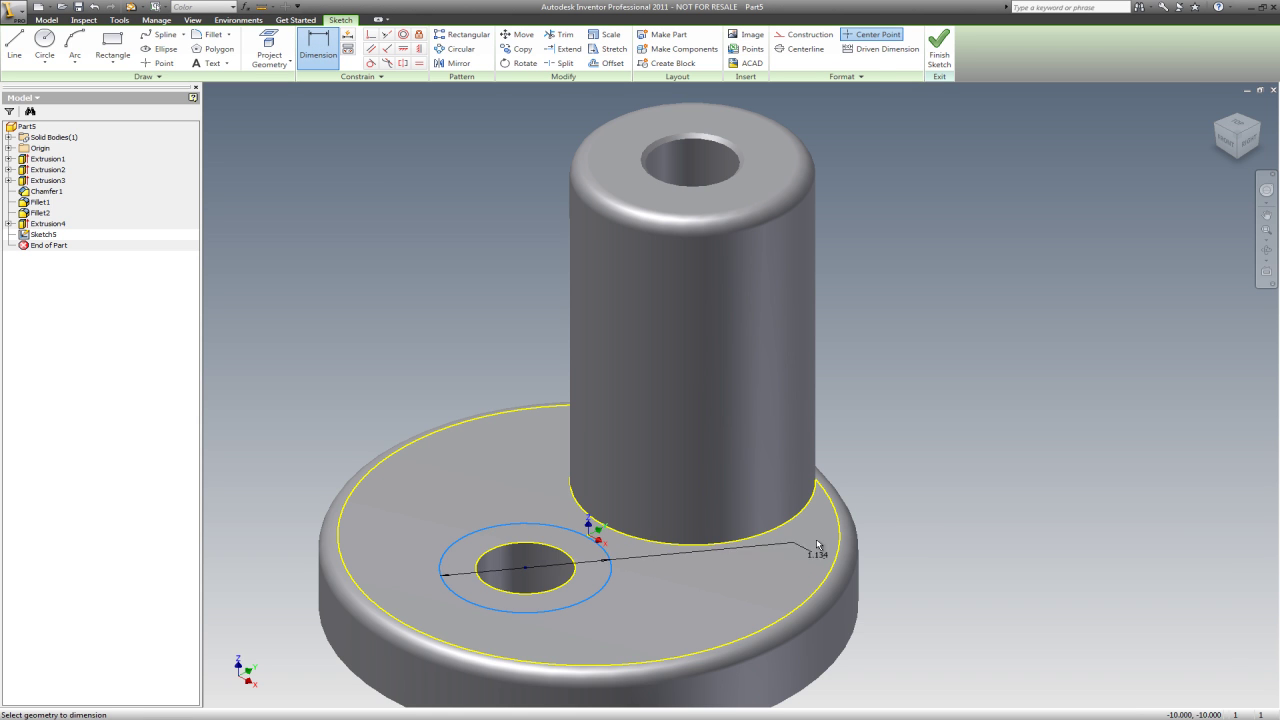
left_click(940, 515)
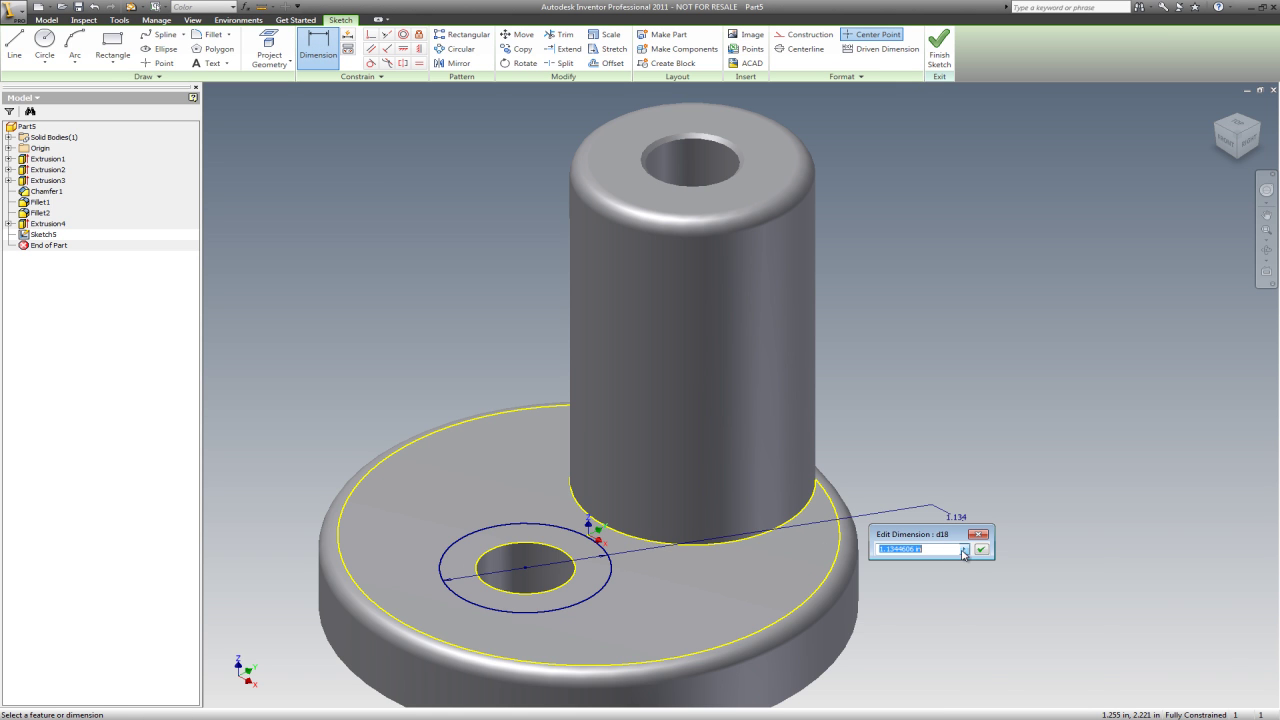
left_click(963, 551)
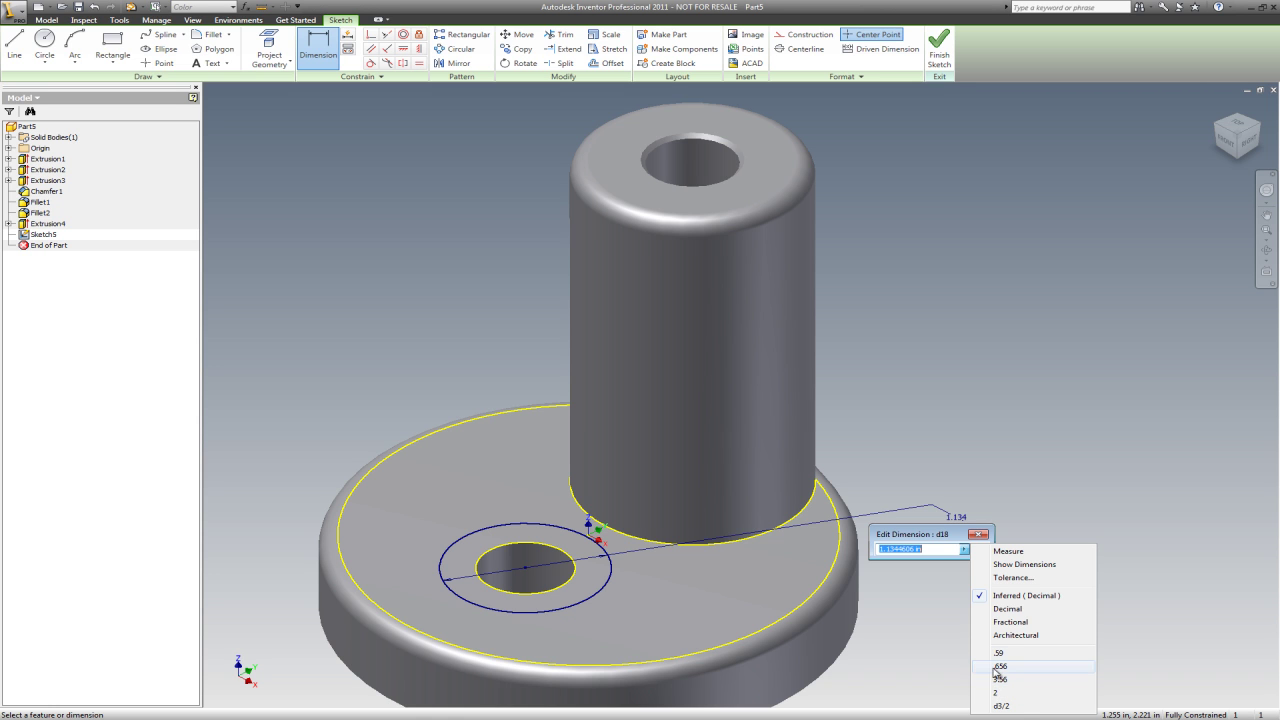
left_click_drag(933, 549, 852, 556)
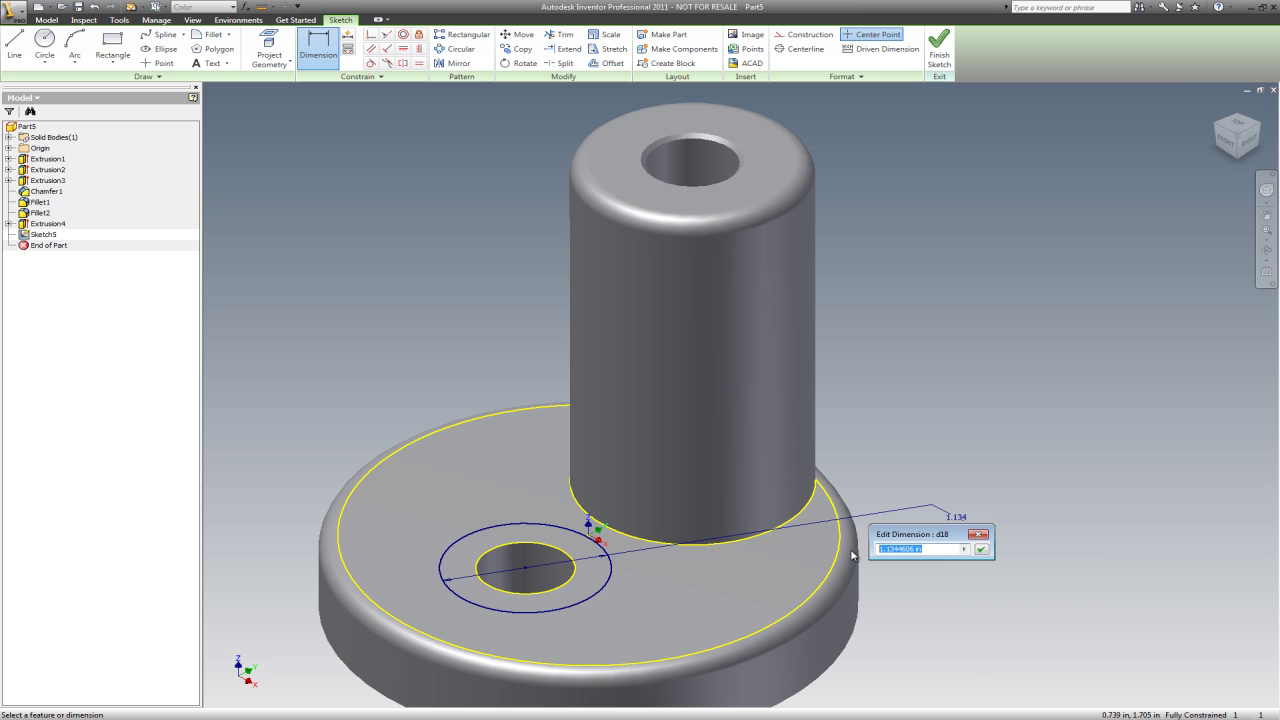
type("1.282")
left_click(982, 550)
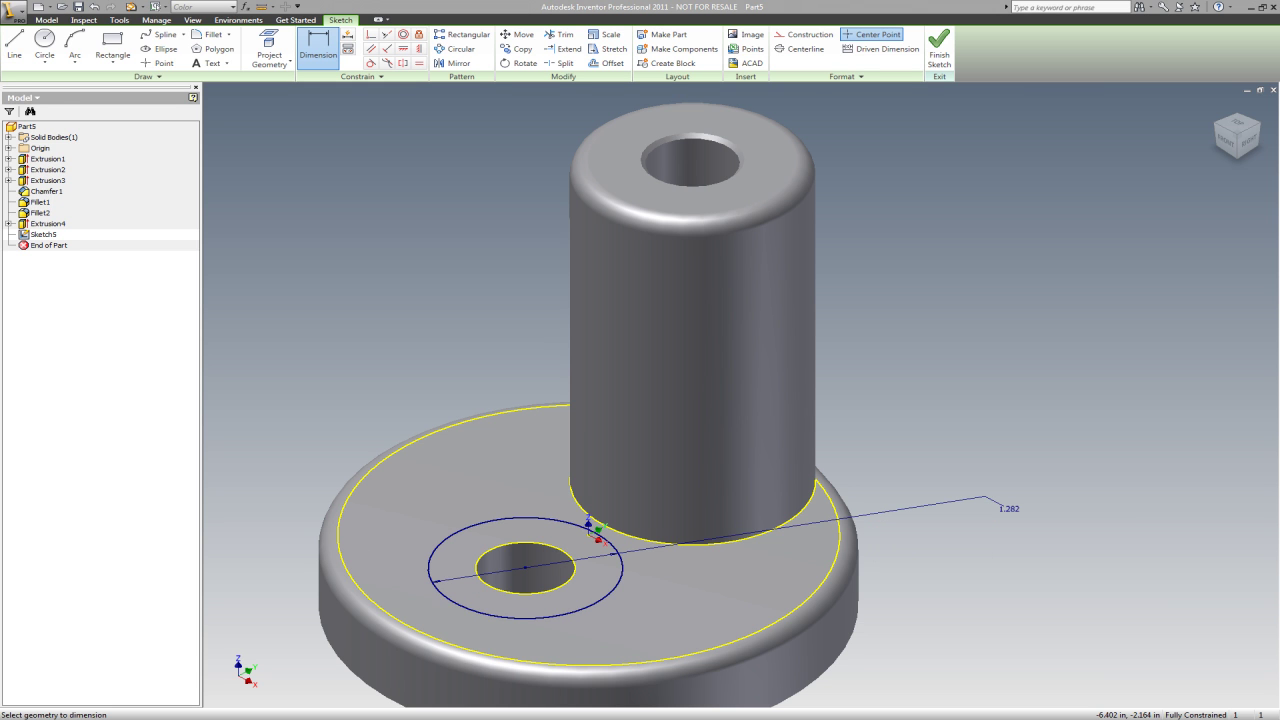
Check the counterbore depth on the jack stand drawing and extrude the ring around the hole as a cut .12 in deep
left_click_drag(0, 104, 536, 64)
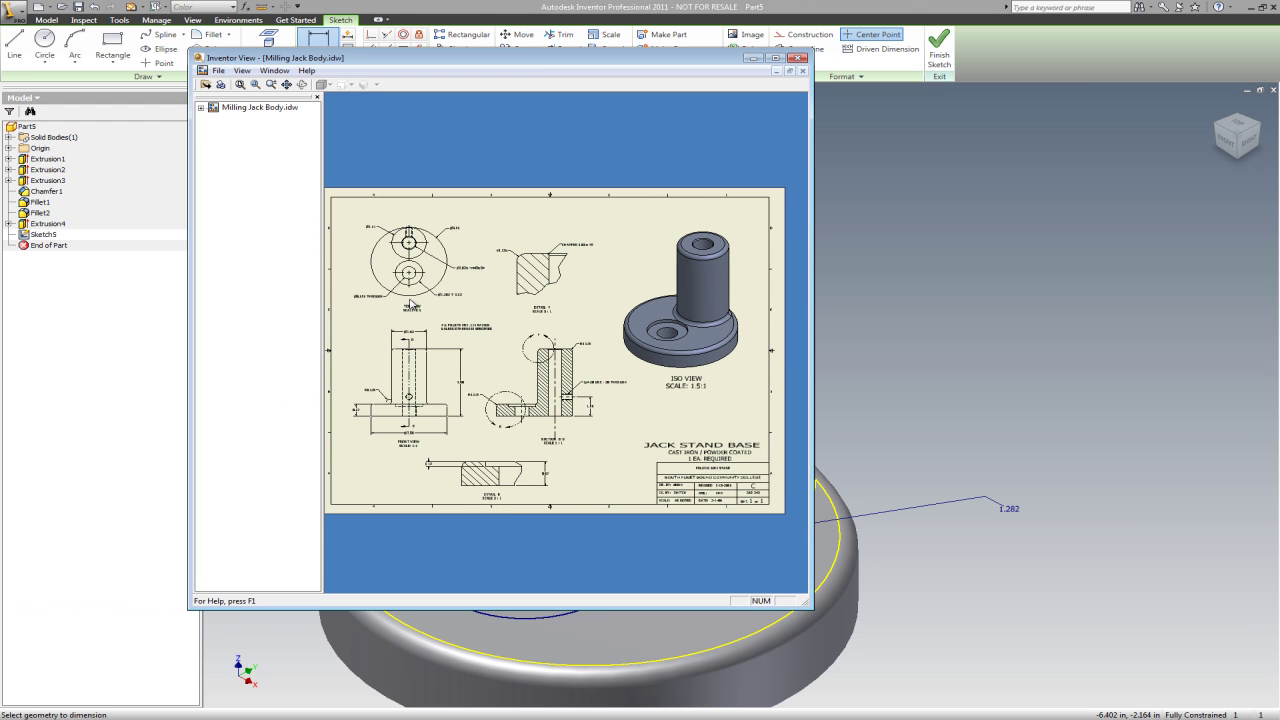
scroll(410, 304, "up", 3)
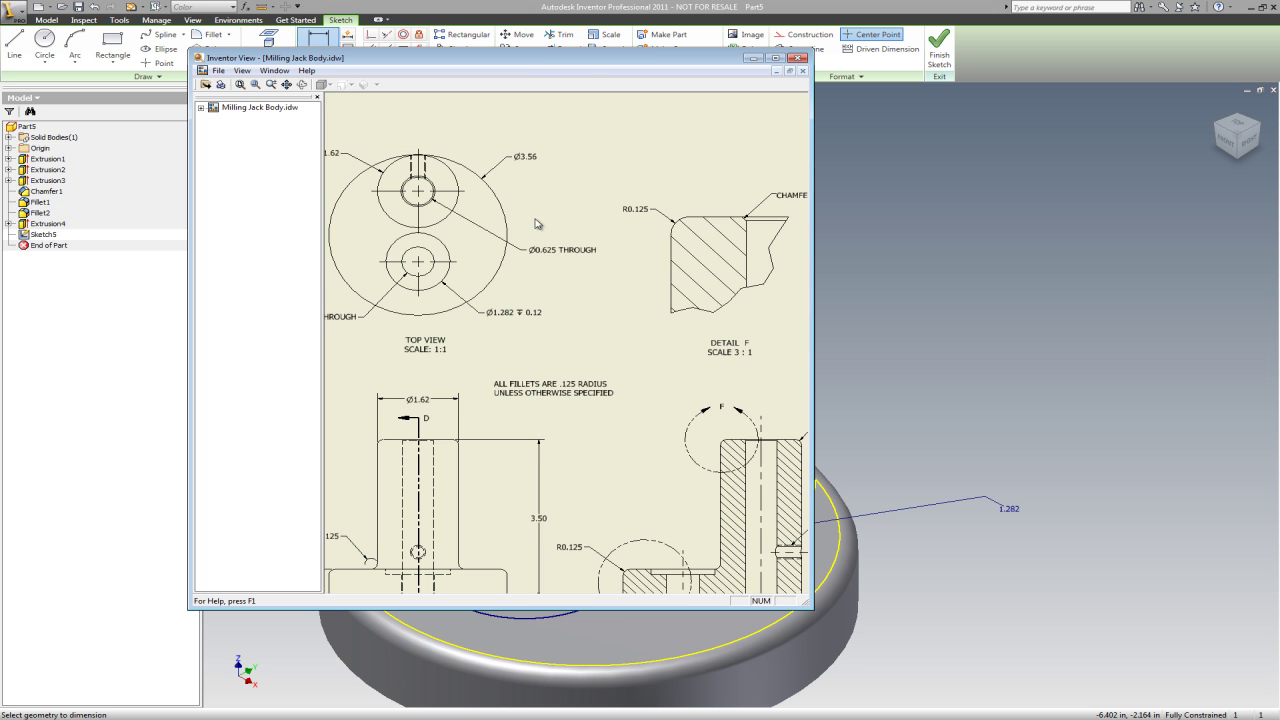
left_click_drag(601, 63, 0, 62)
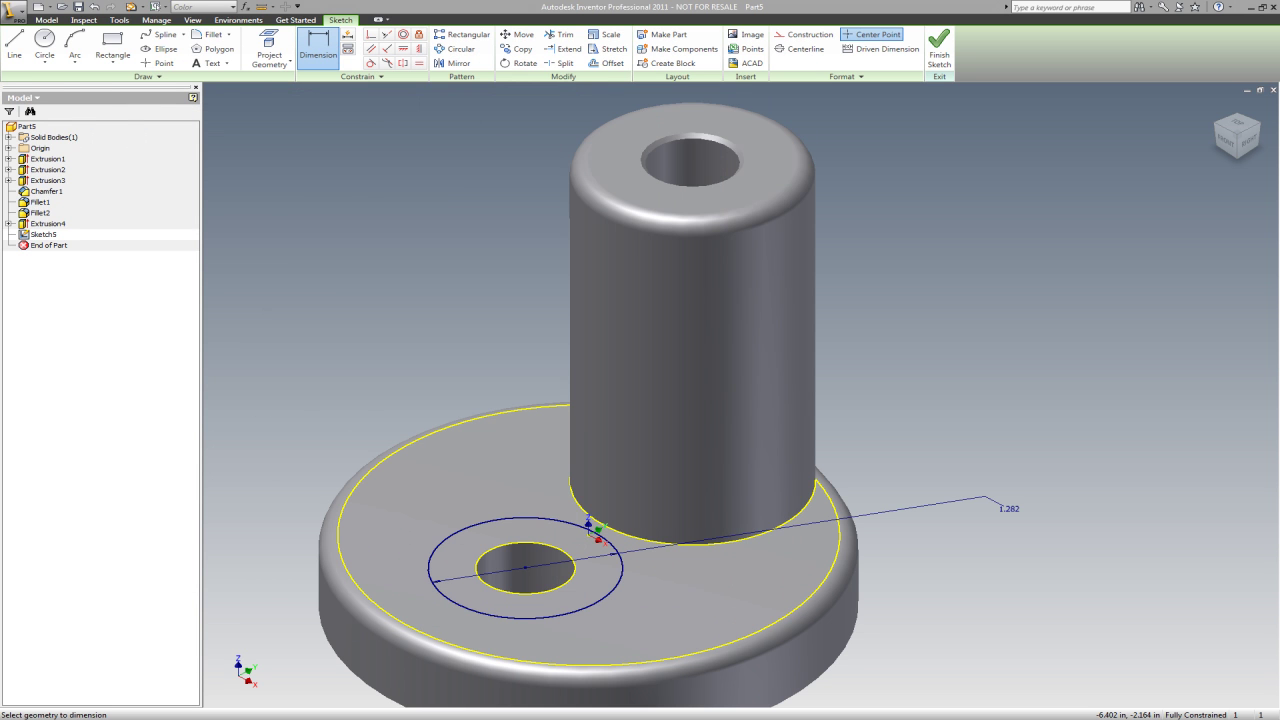
right_click(304, 157)
left_click(325, 163)
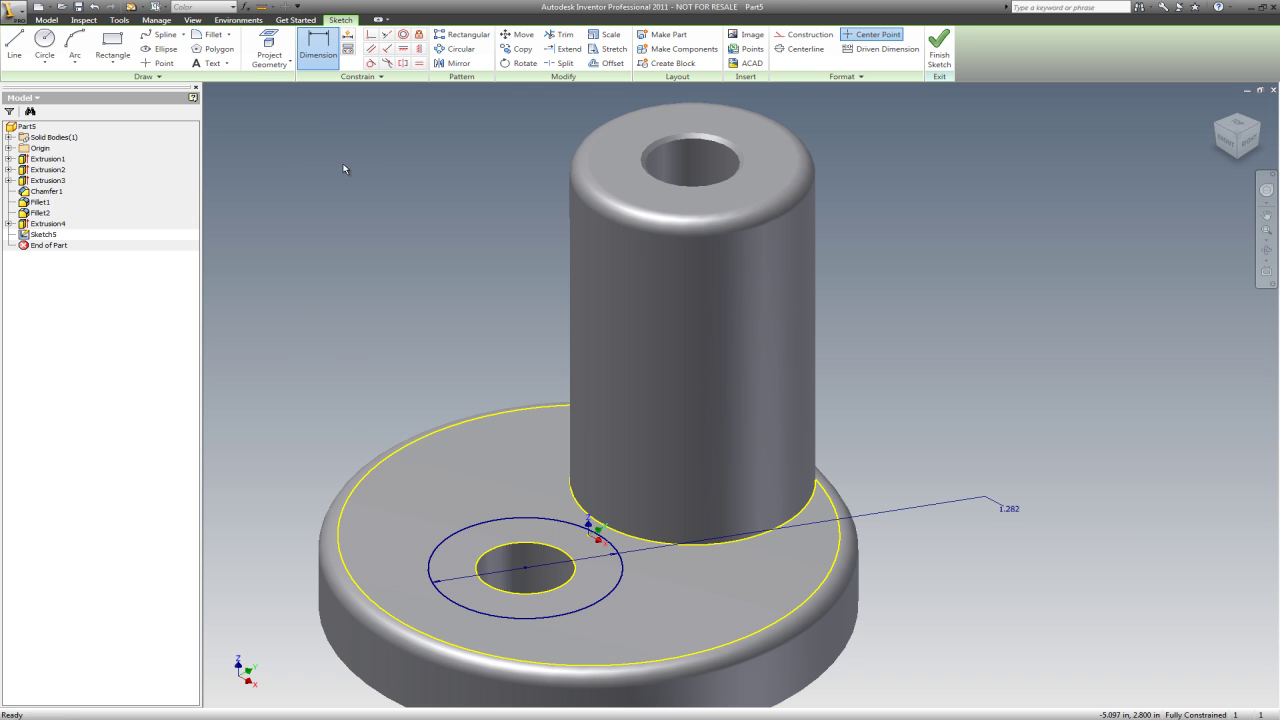
left_click(939, 48)
left_click(70, 45)
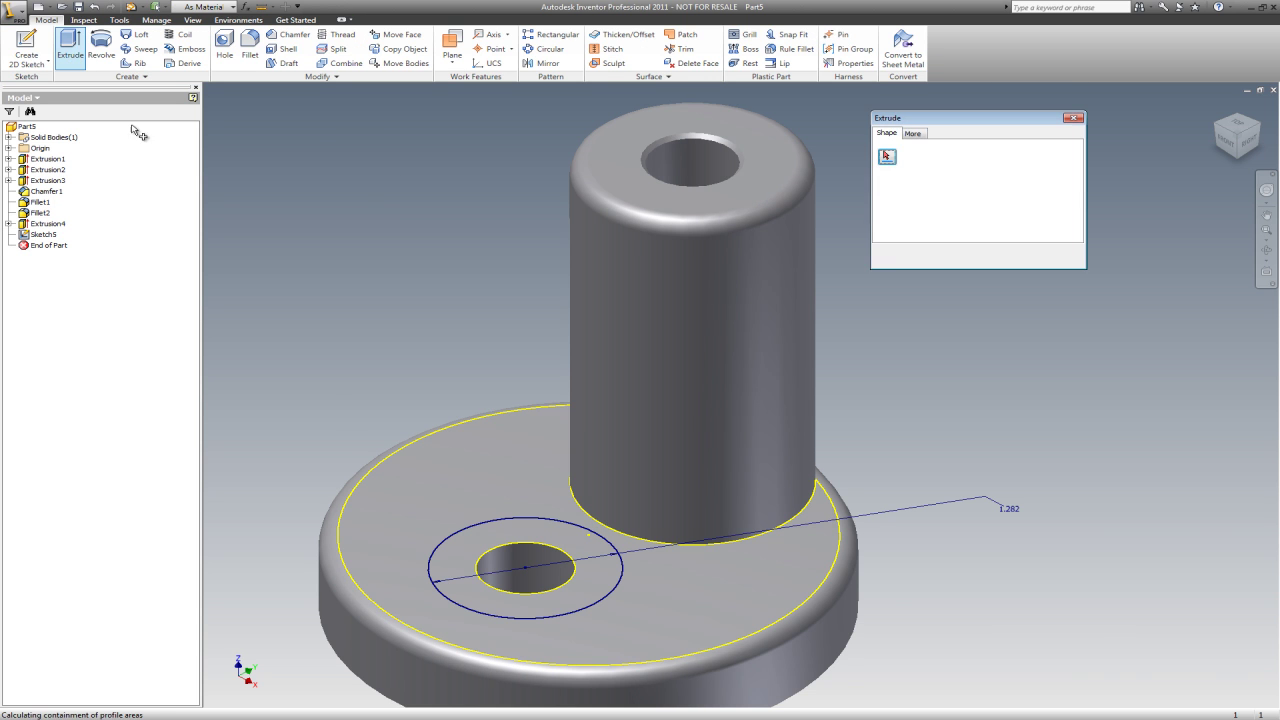
left_click(488, 537)
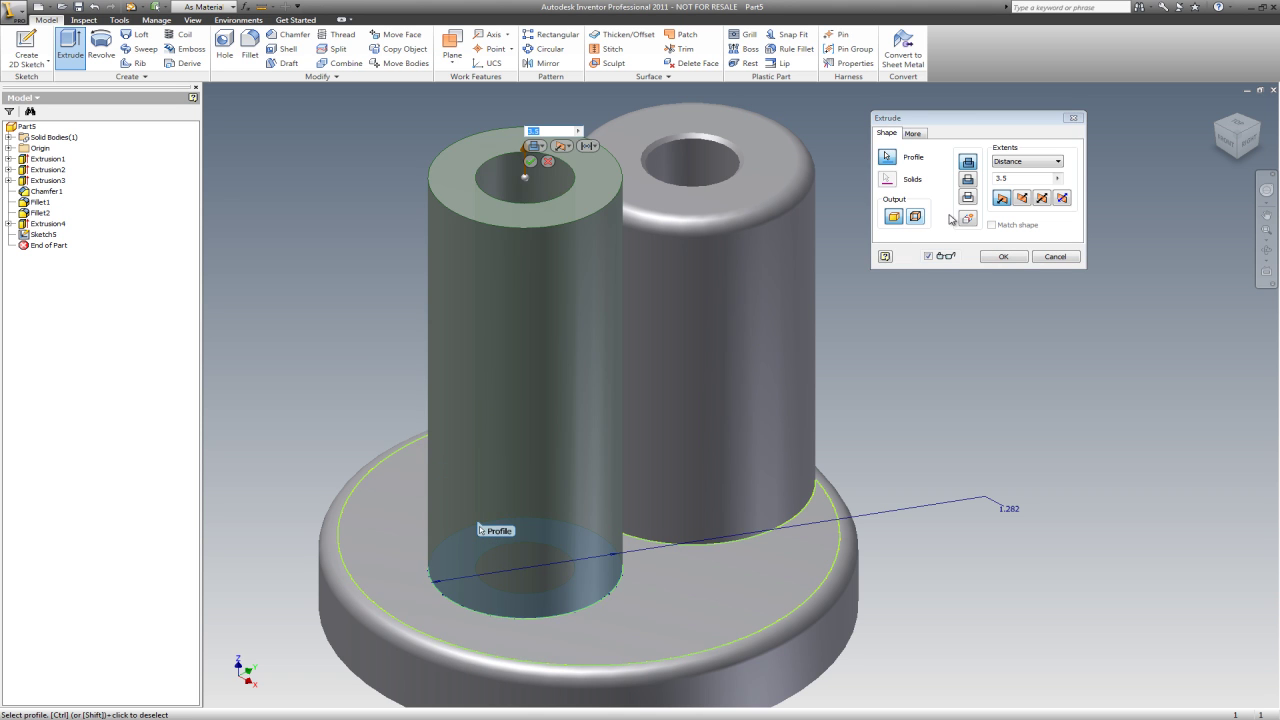
left_click(967, 179)
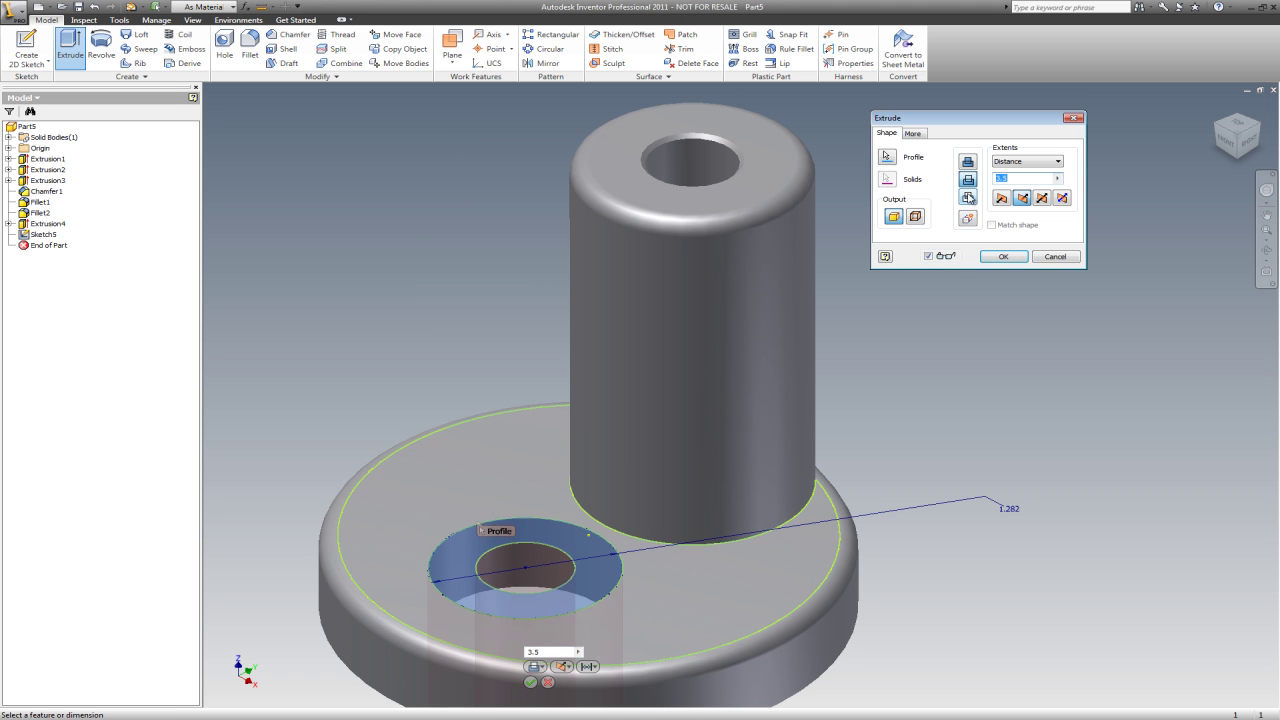
type(".12")
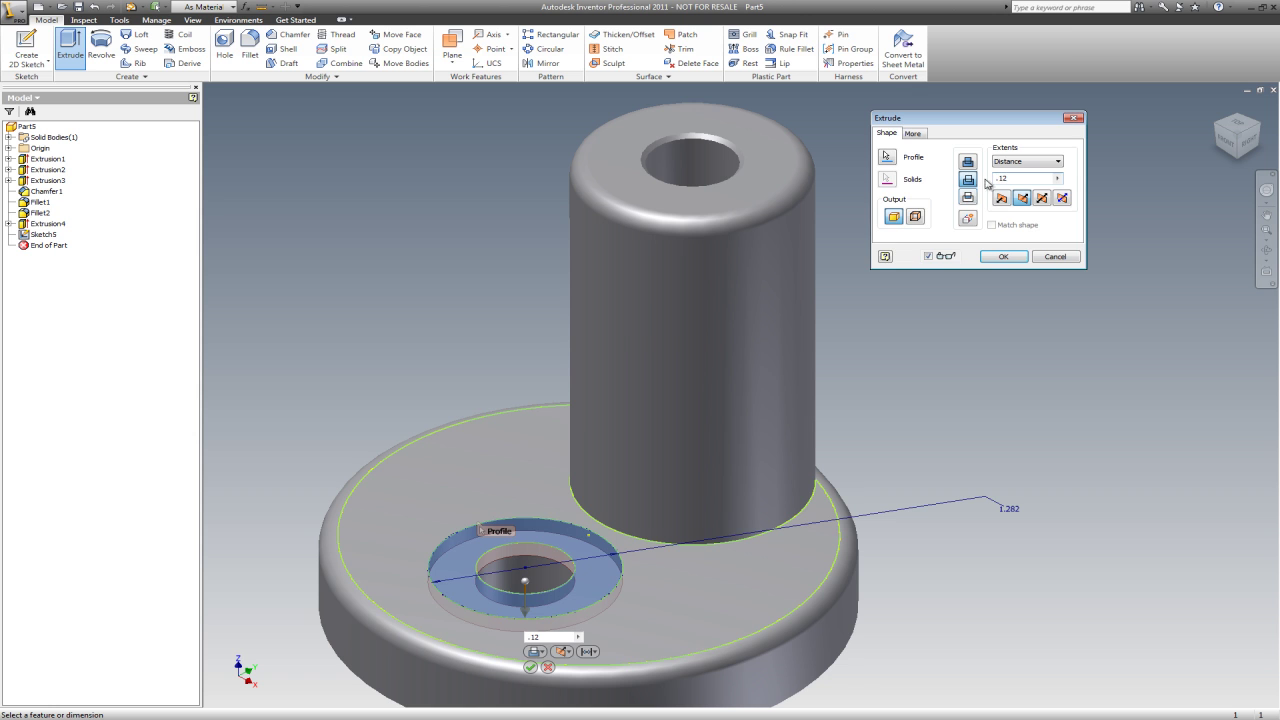
left_click(1006, 256)
Apply a 0.125 in fillet to the edge where the post meets the base
scroll(978, 218, "down", 3)
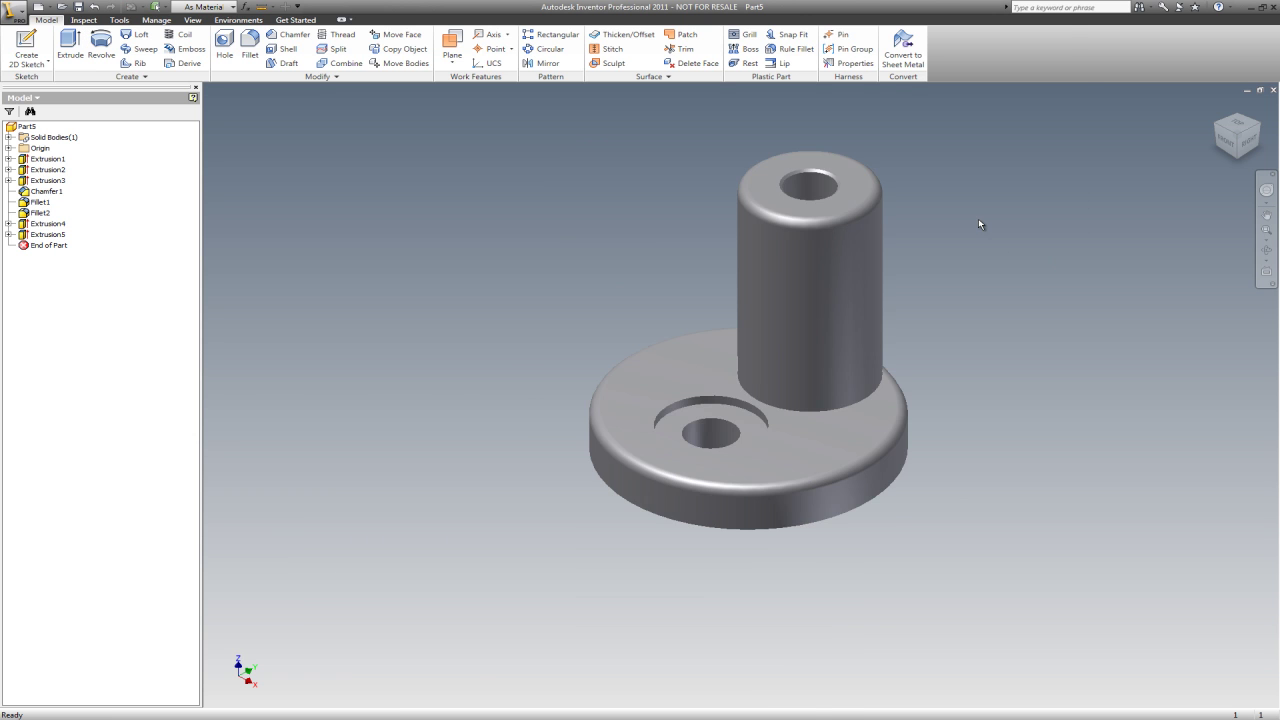
scroll(1010, 240, "up", 3)
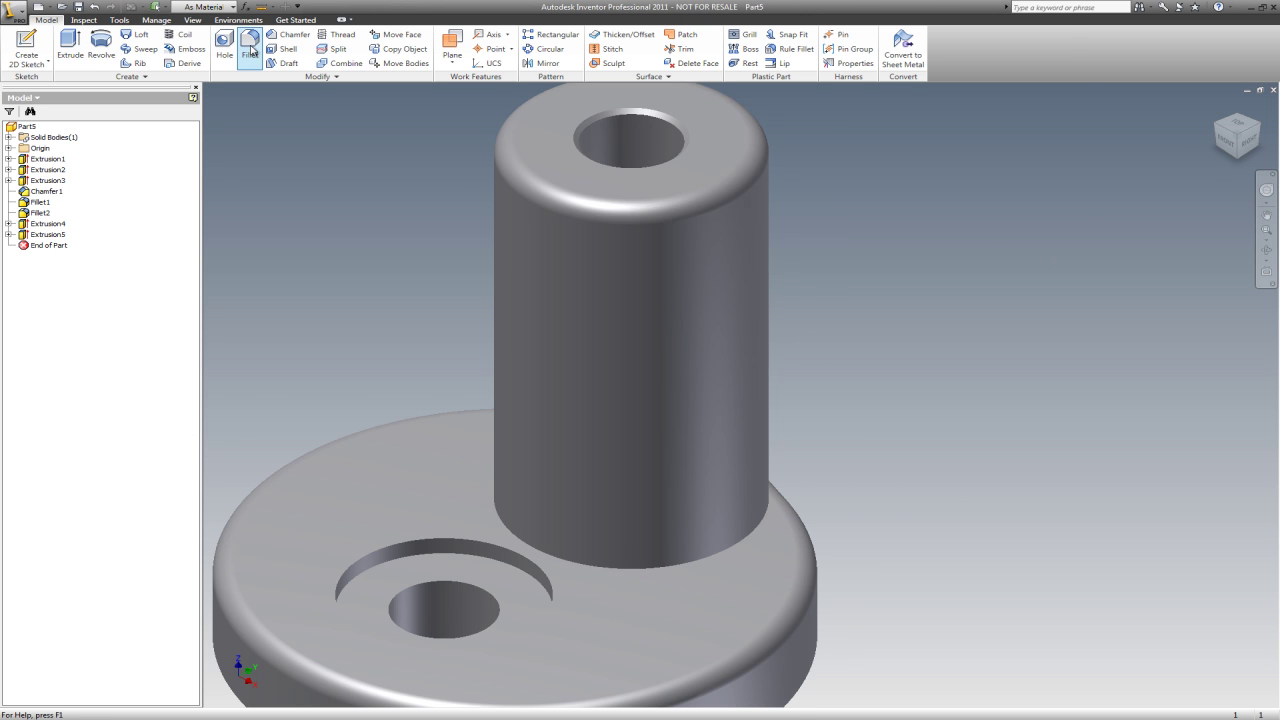
left_click(251, 44)
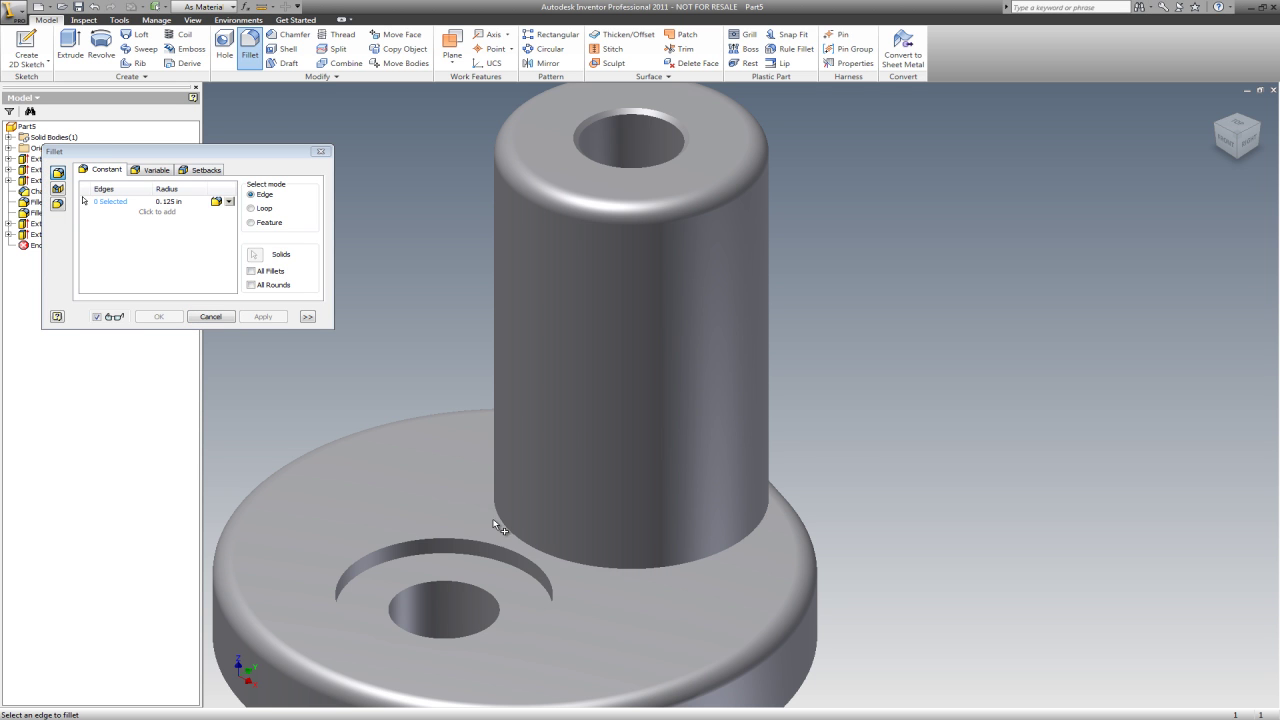
left_click(505, 528)
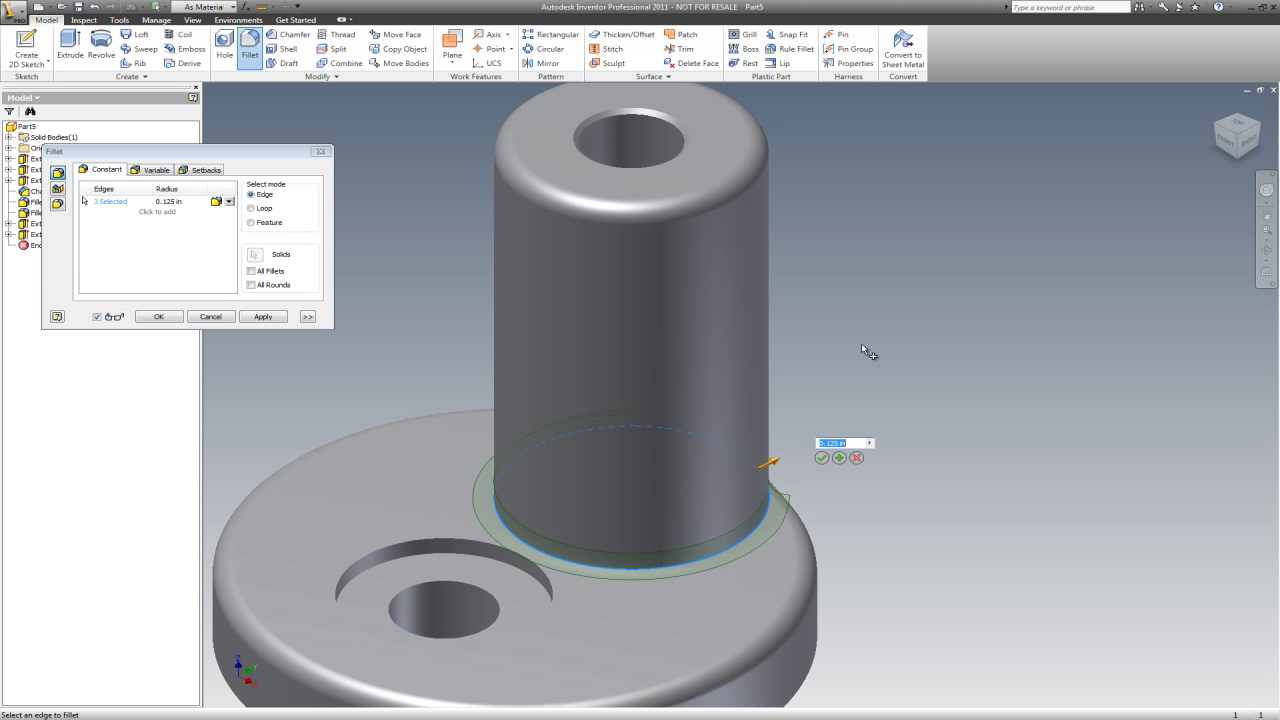
left_click(262, 316)
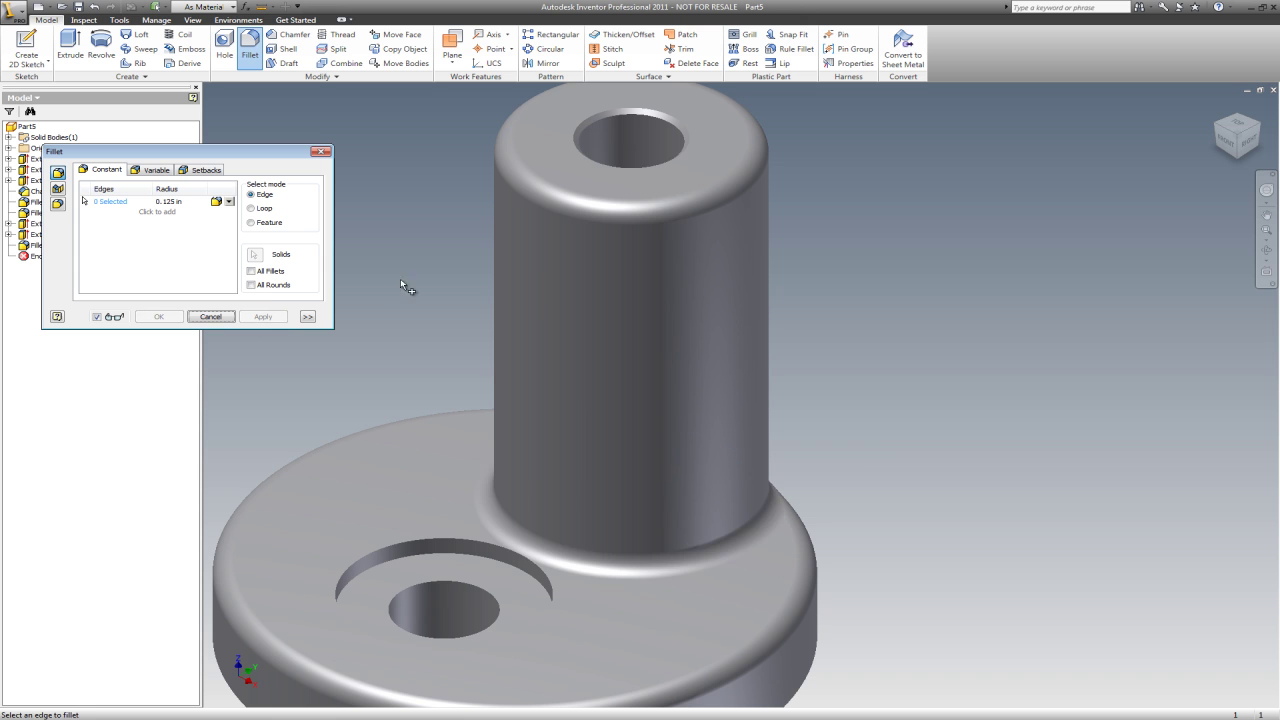
scroll(532, 574, "up", 4)
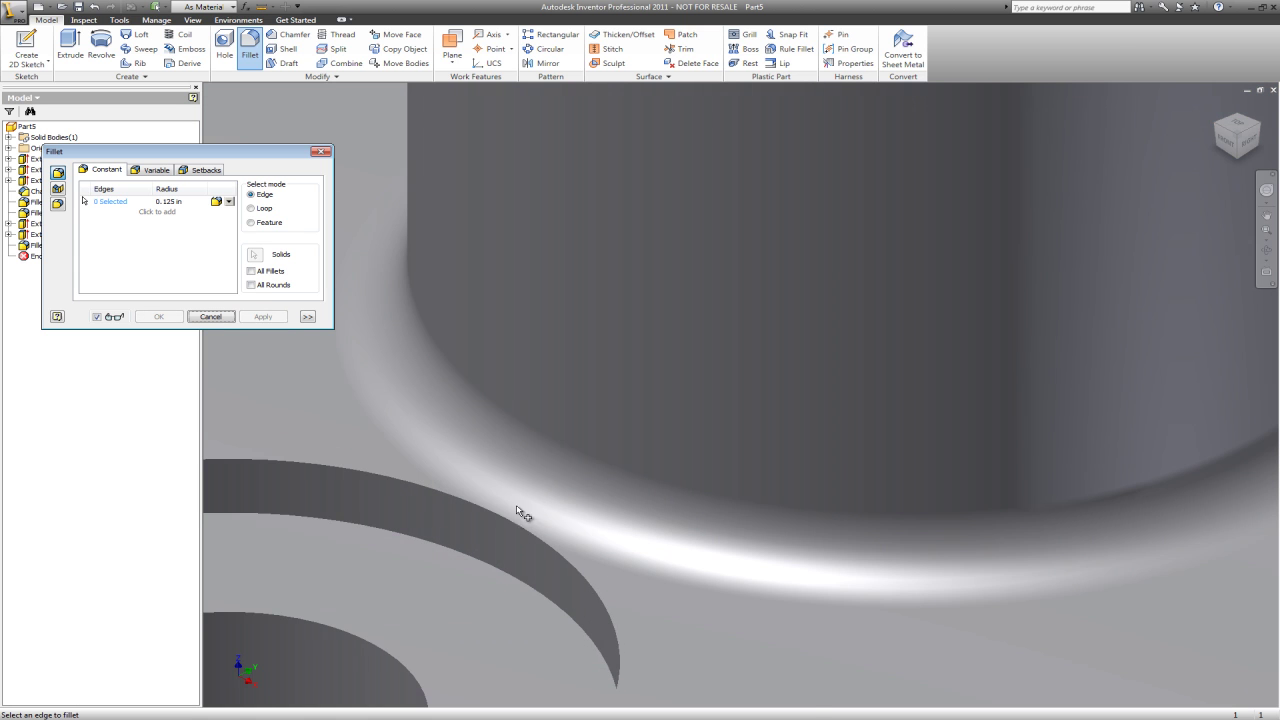
Compare the fillet where the post meets the base with the sectioned view on the jack stand drawing
scroll(627, 424, "down", 4)
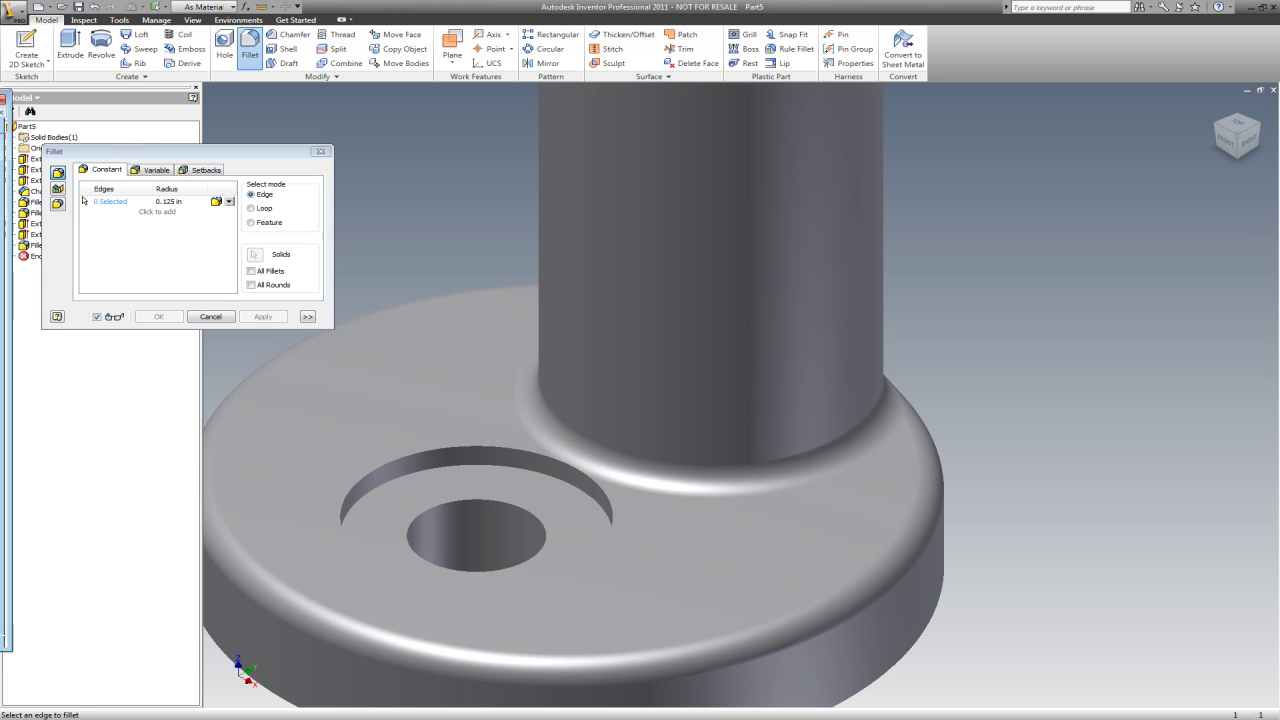
left_click_drag(0, 100, 528, 30)
scroll(523, 514, "down", 2)
scroll(590, 525, "up", 8)
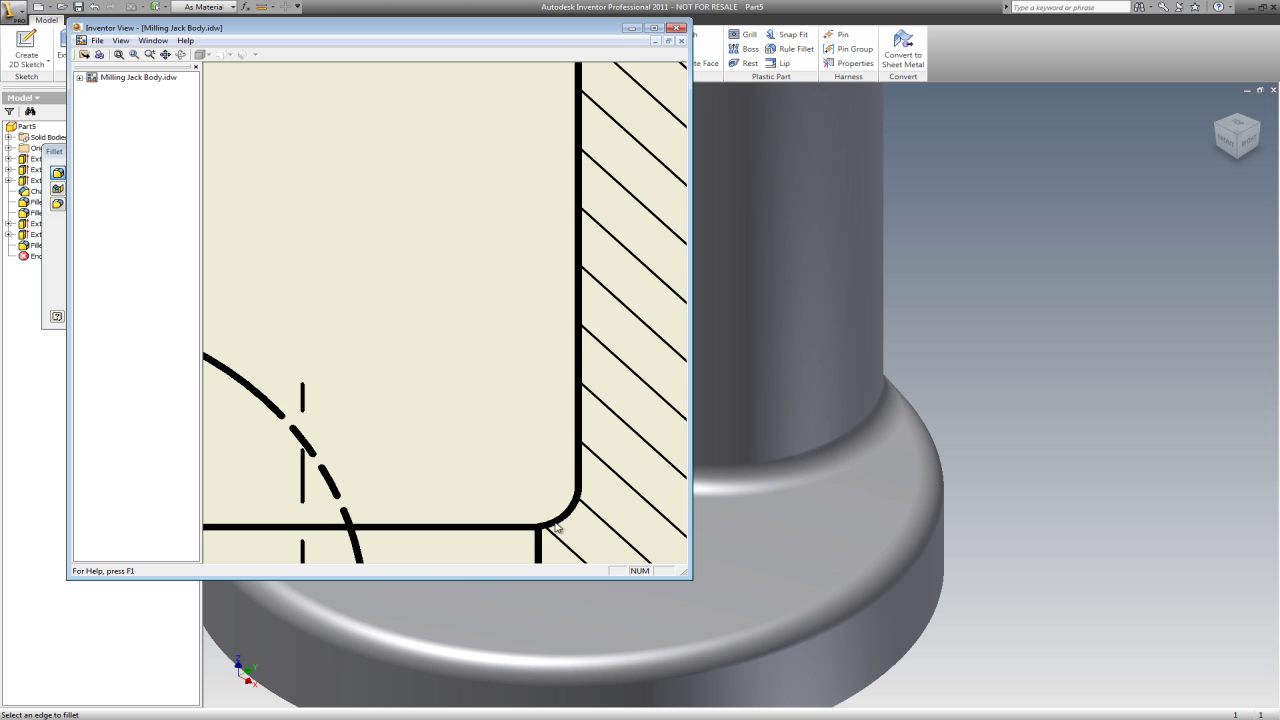
scroll(585, 480, "down", 5)
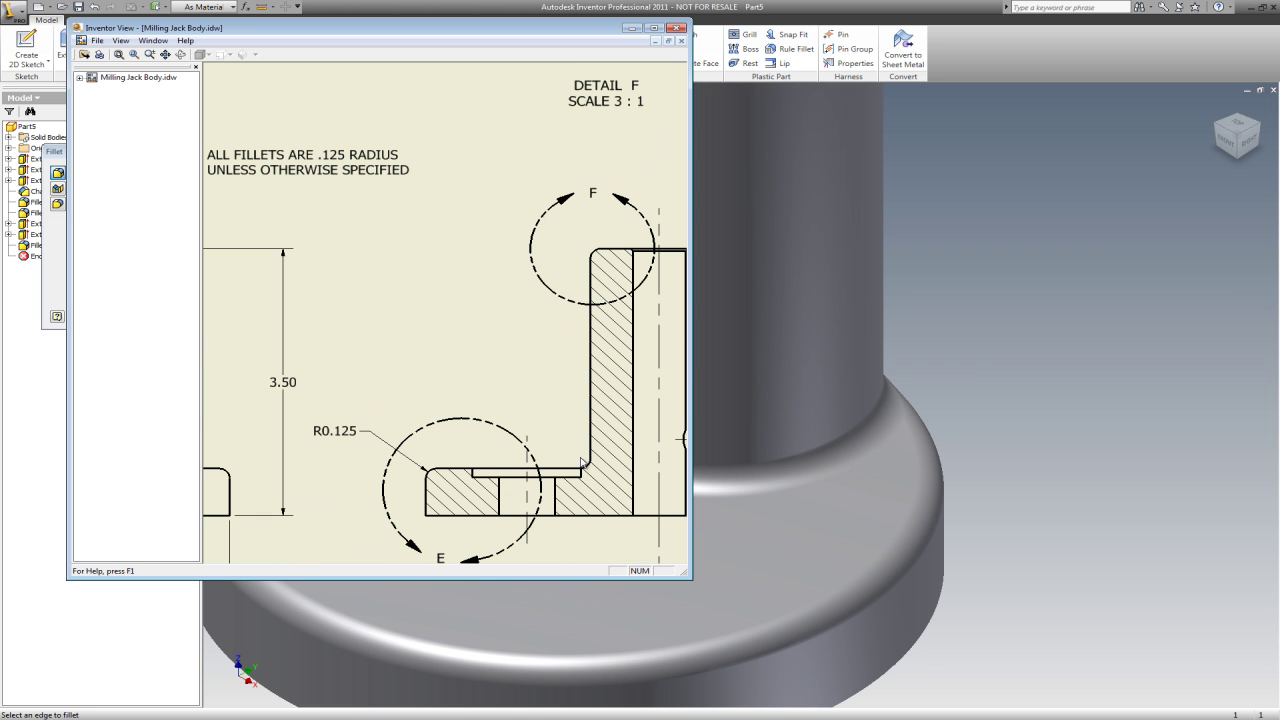
left_click_drag(583, 29, 0, 105)
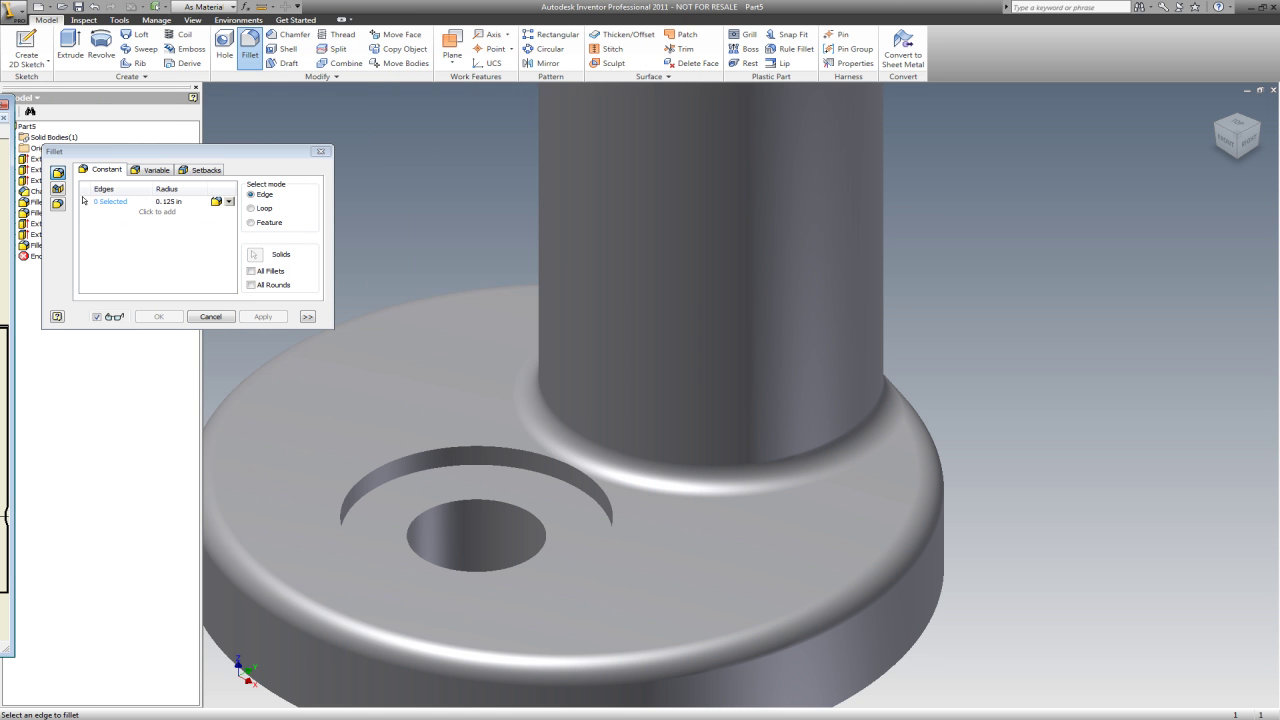
Review the fillet note and the 1/4-20 UNC cross hole's callout and height on the jack stand drawing, and leave the Fillet command
left_click(564, 192)
scroll(787, 315, "down", 7)
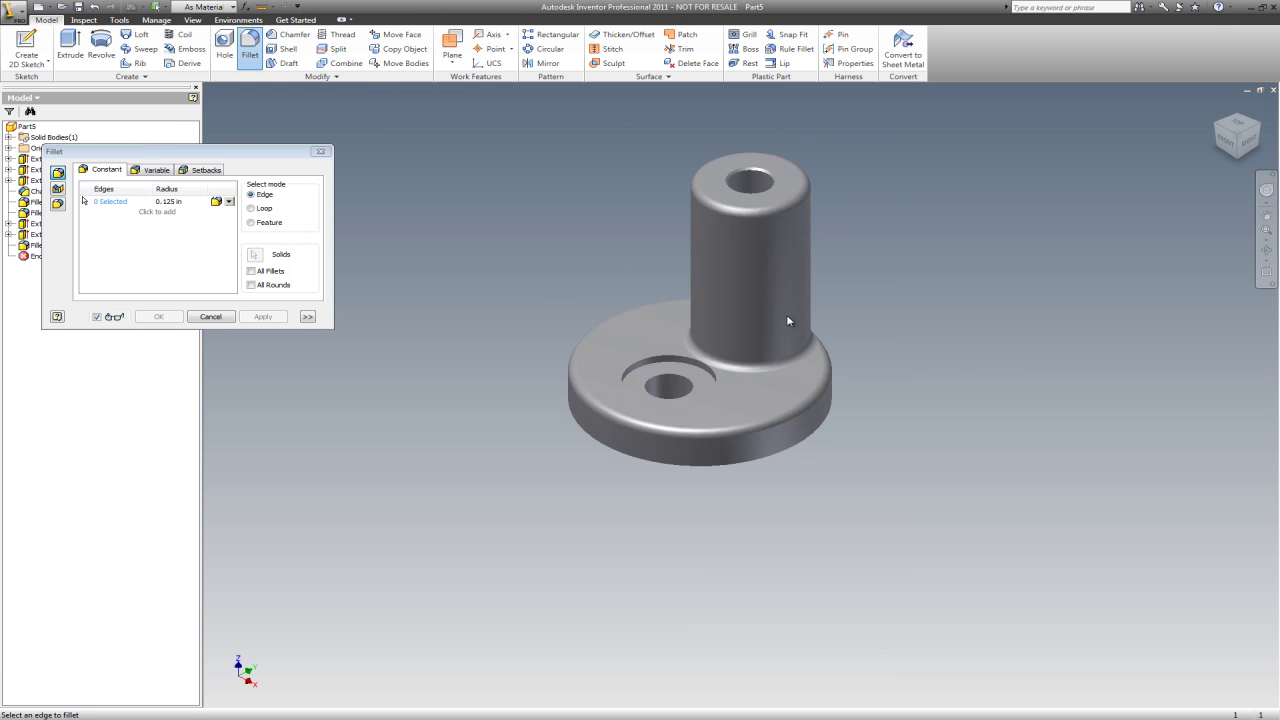
mouse_move(0, 110)
left_mouse_down()
mouse_move(563, 107)
mouse_move(627, 92)
left_mouse_up()
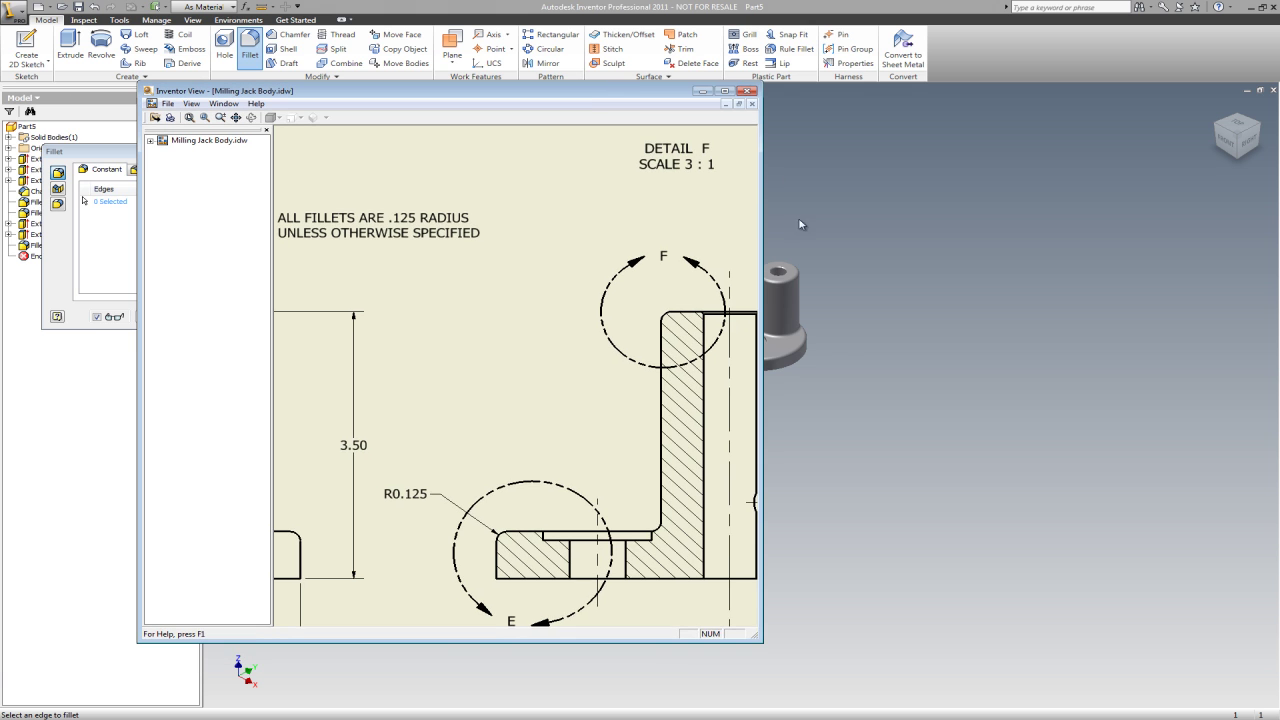
left_click_drag(757, 236, 1180, 218)
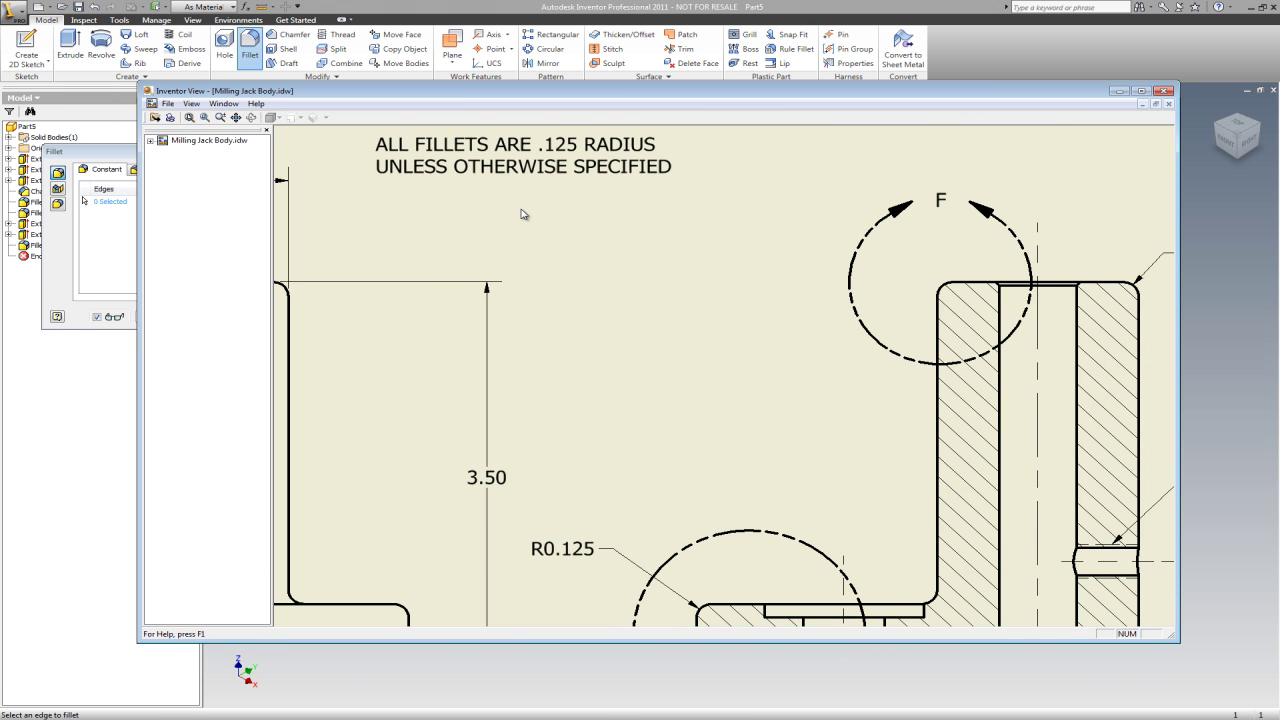
scroll(511, 240, "up", 1)
scroll(517, 240, "down", 5)
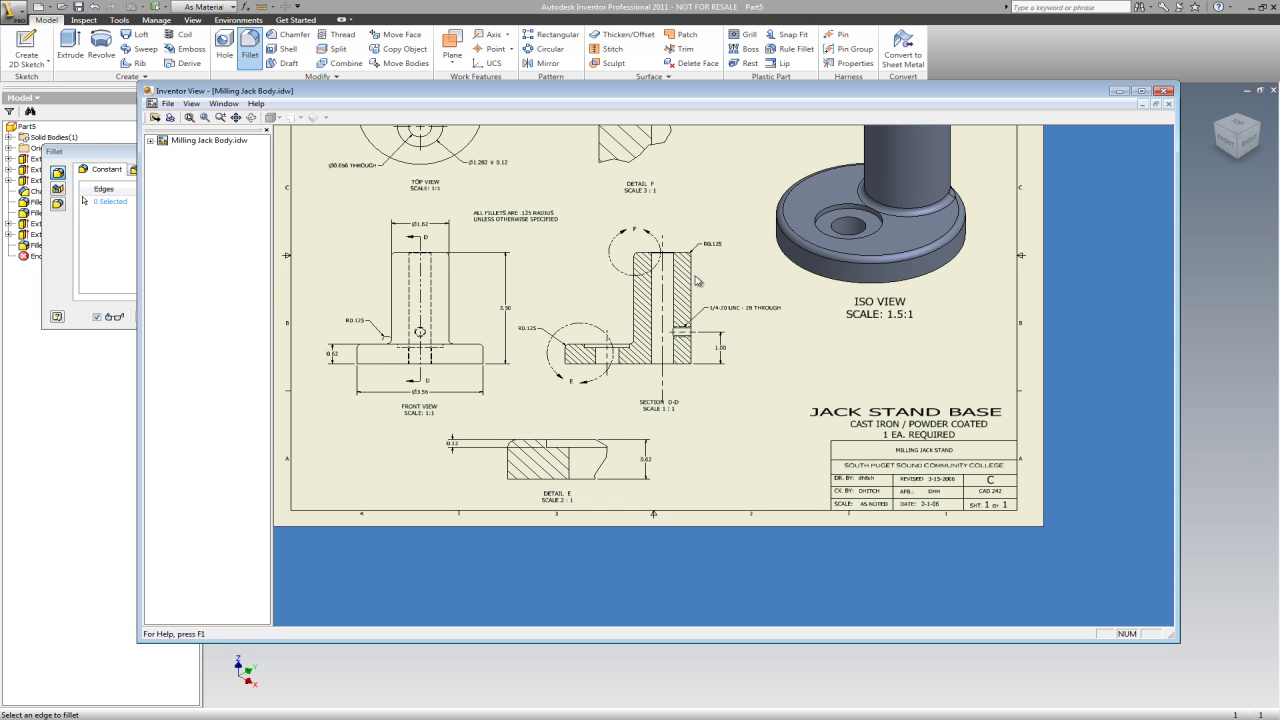
scroll(689, 344, "up", 2)
scroll(637, 350, "down", 1)
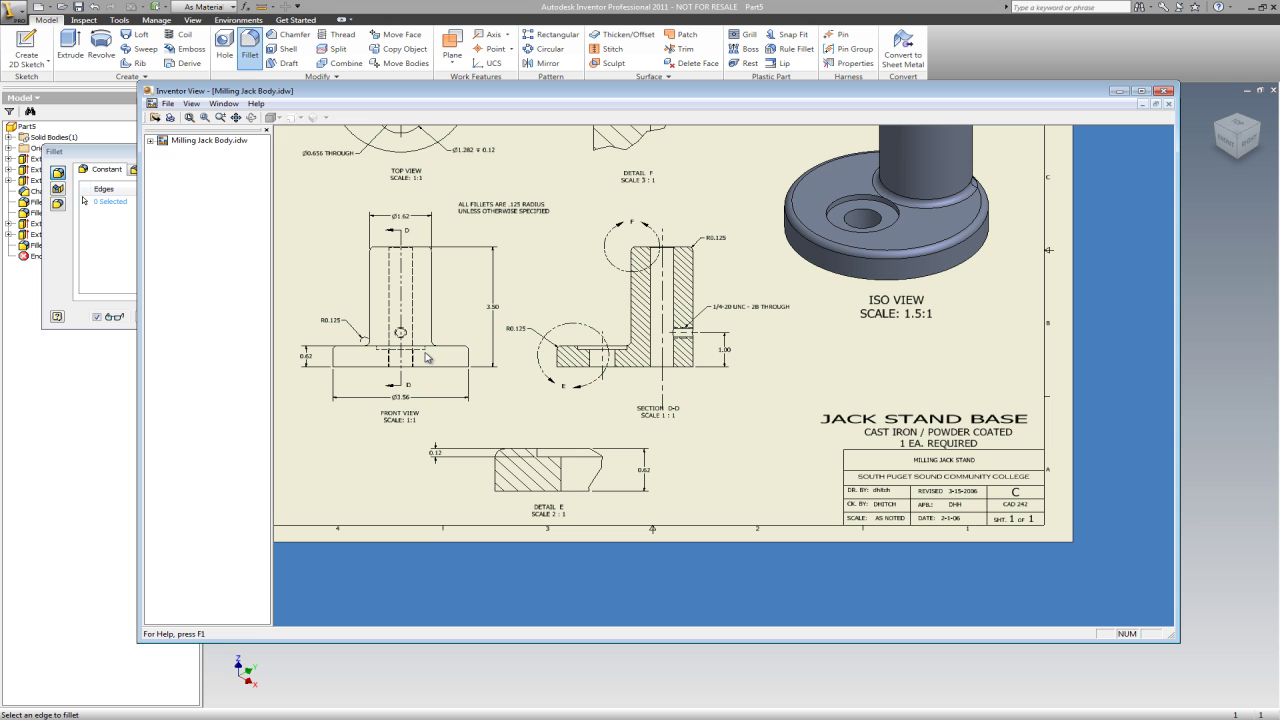
scroll(647, 359, "down", 1)
scroll(716, 330, "up", 3)
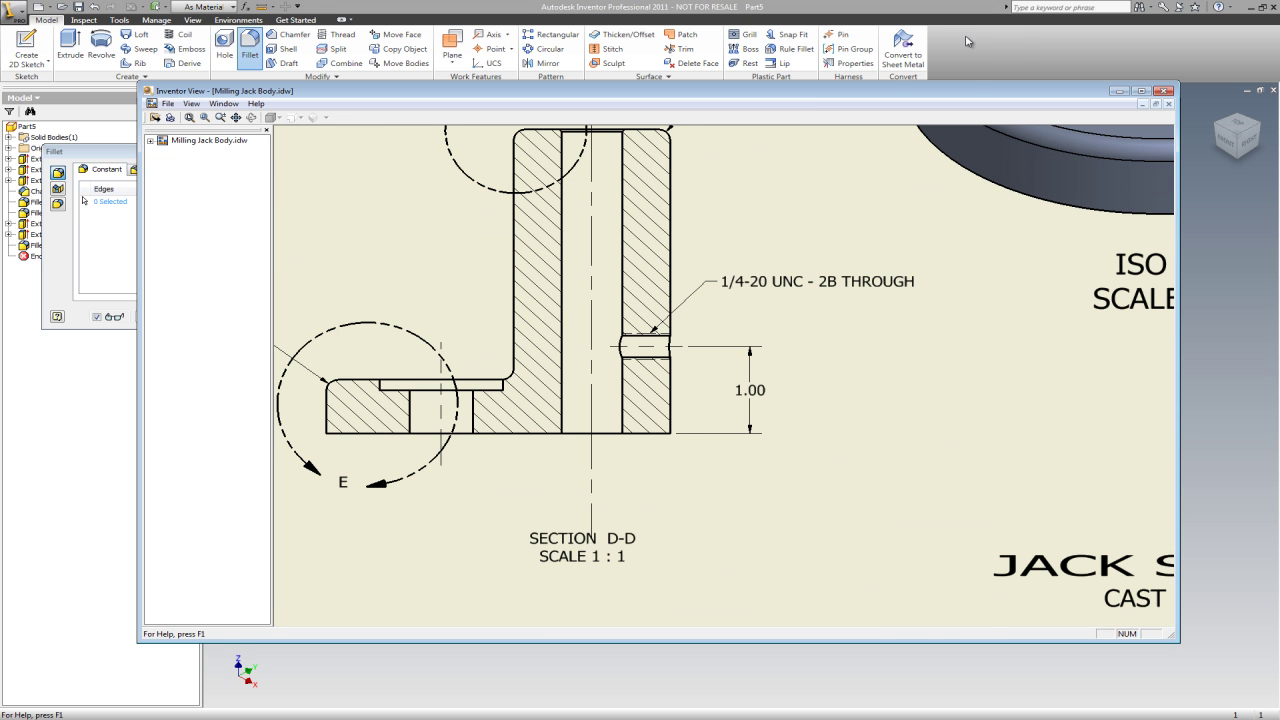
left_click_drag(975, 92, 0, 125)
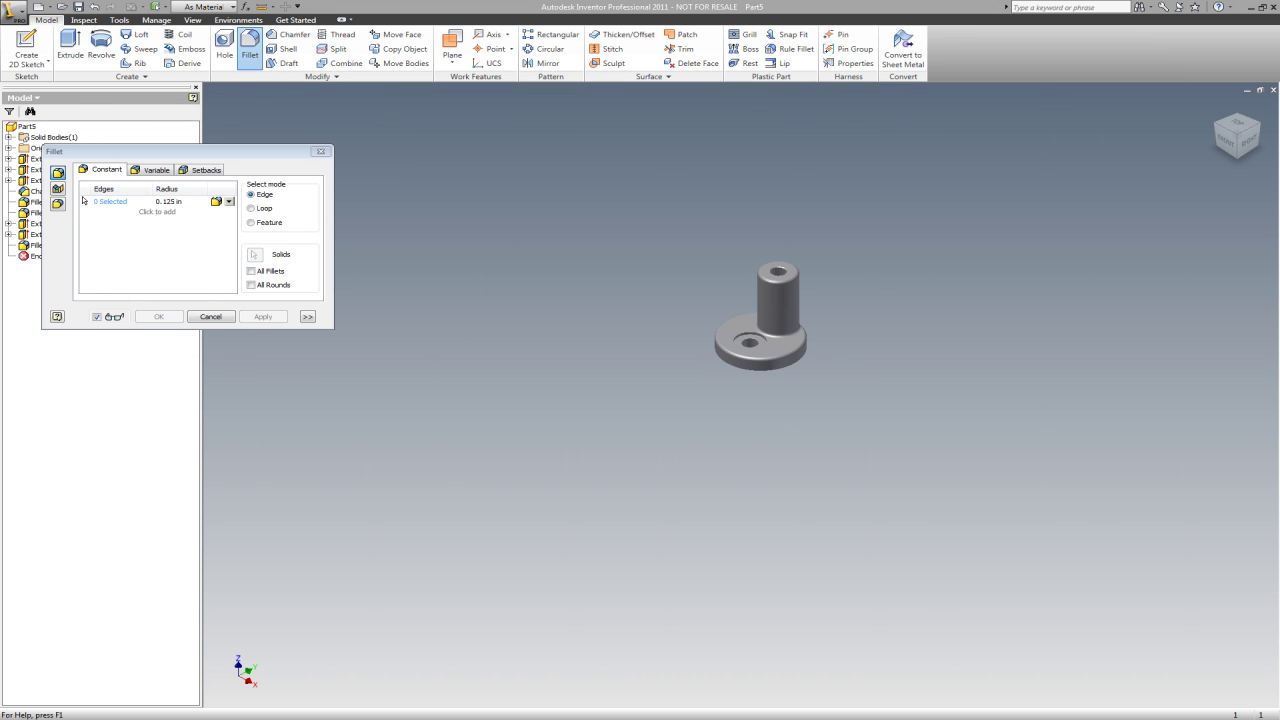
left_click(320, 151)
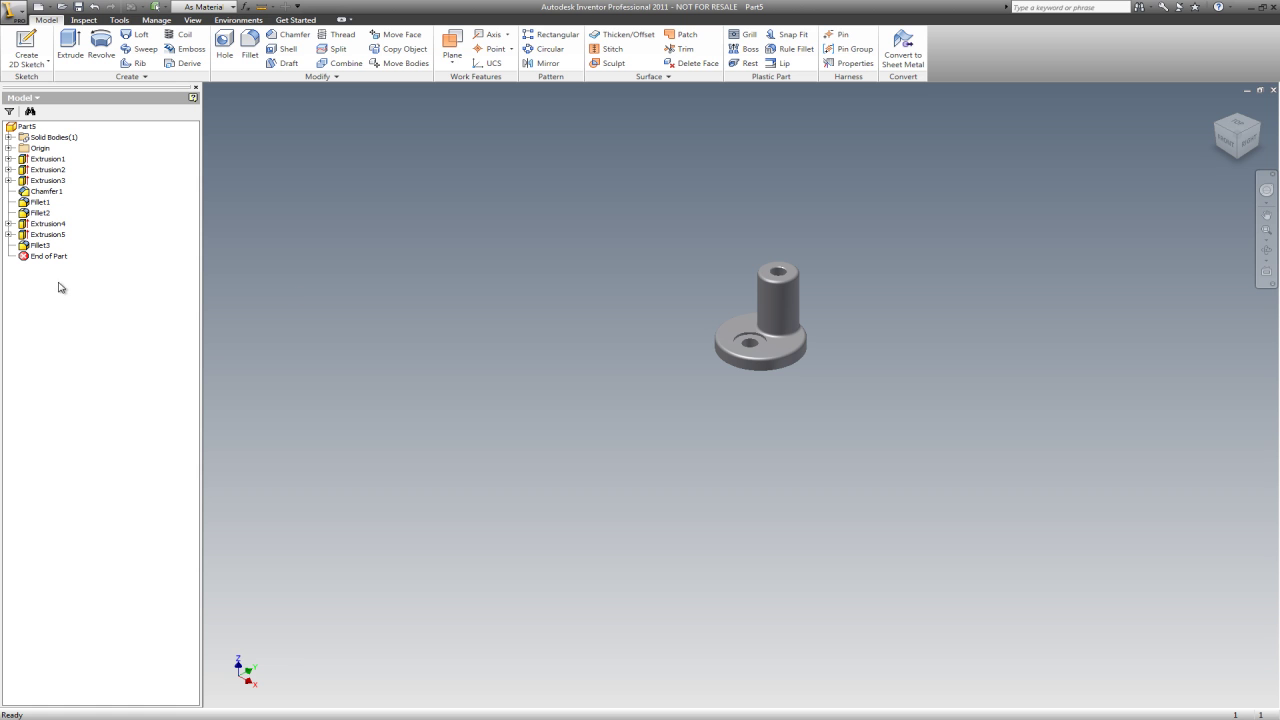
Make the XZ origin plane visible with the model turned to show the back of the post
left_click(1253, 131)
scroll(840, 277, "down", 5)
scroll(840, 260, "up", 5)
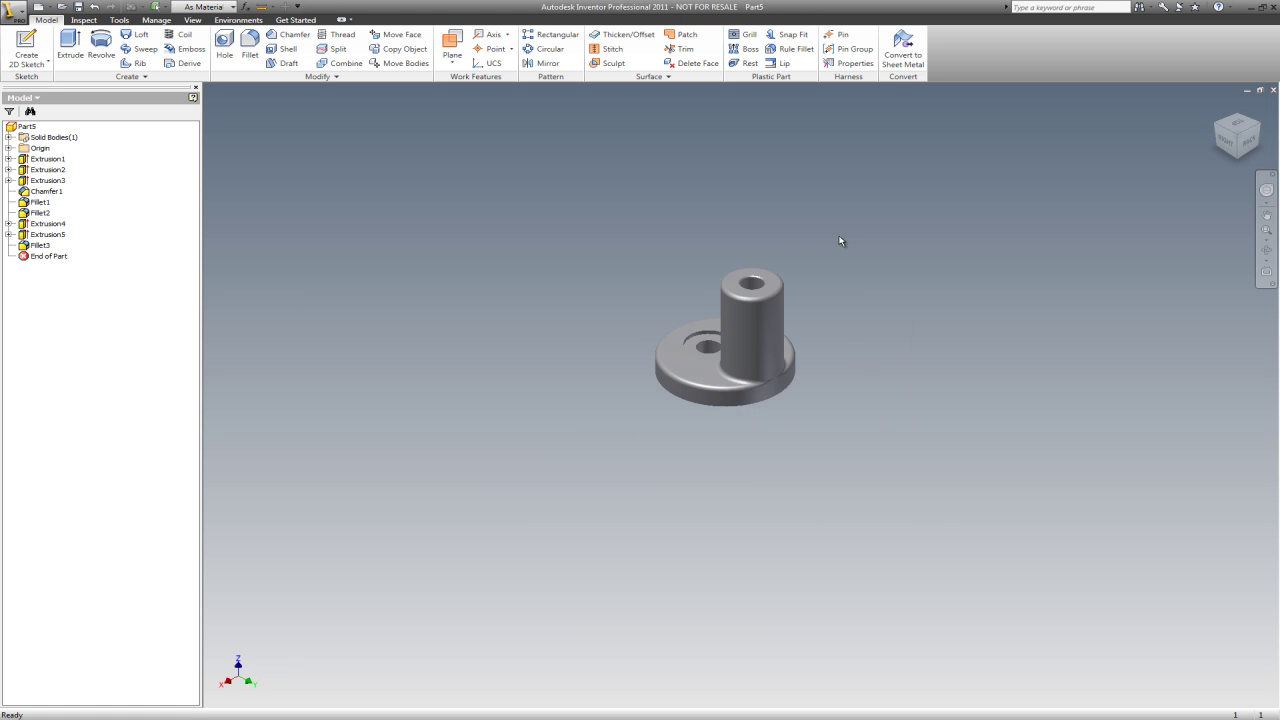
scroll(841, 239, "down", 3)
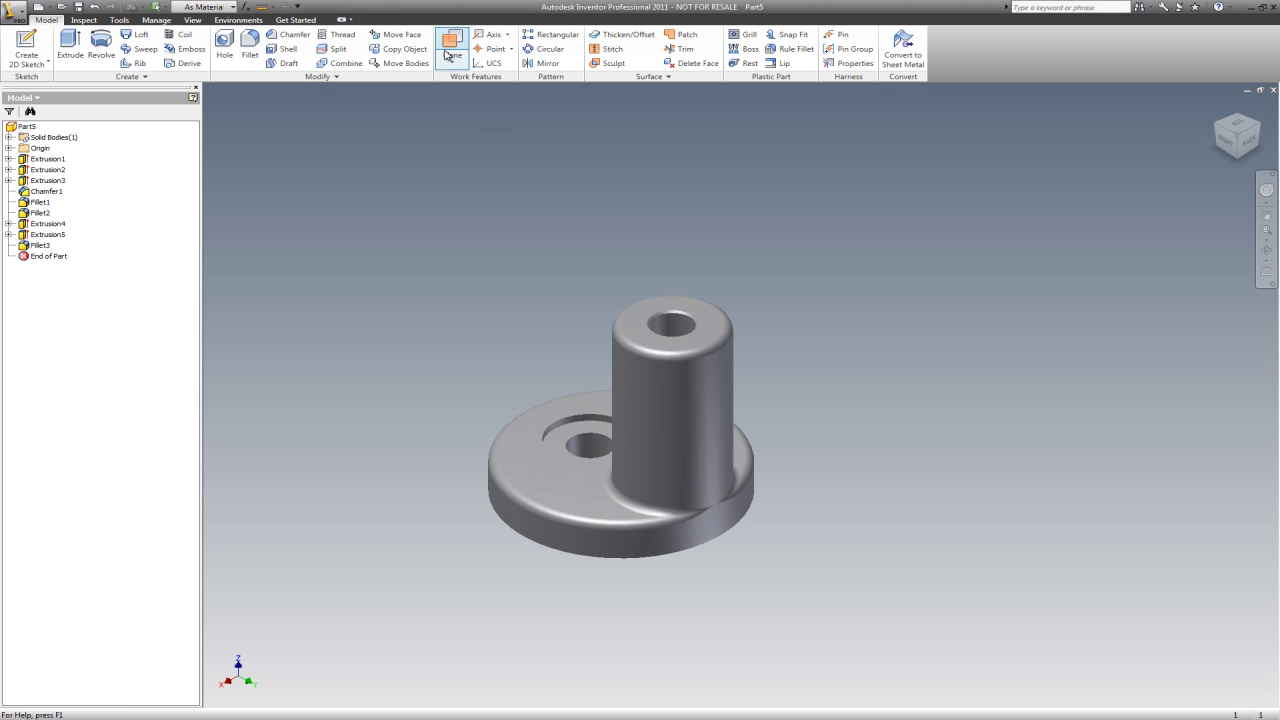
left_click(9, 148)
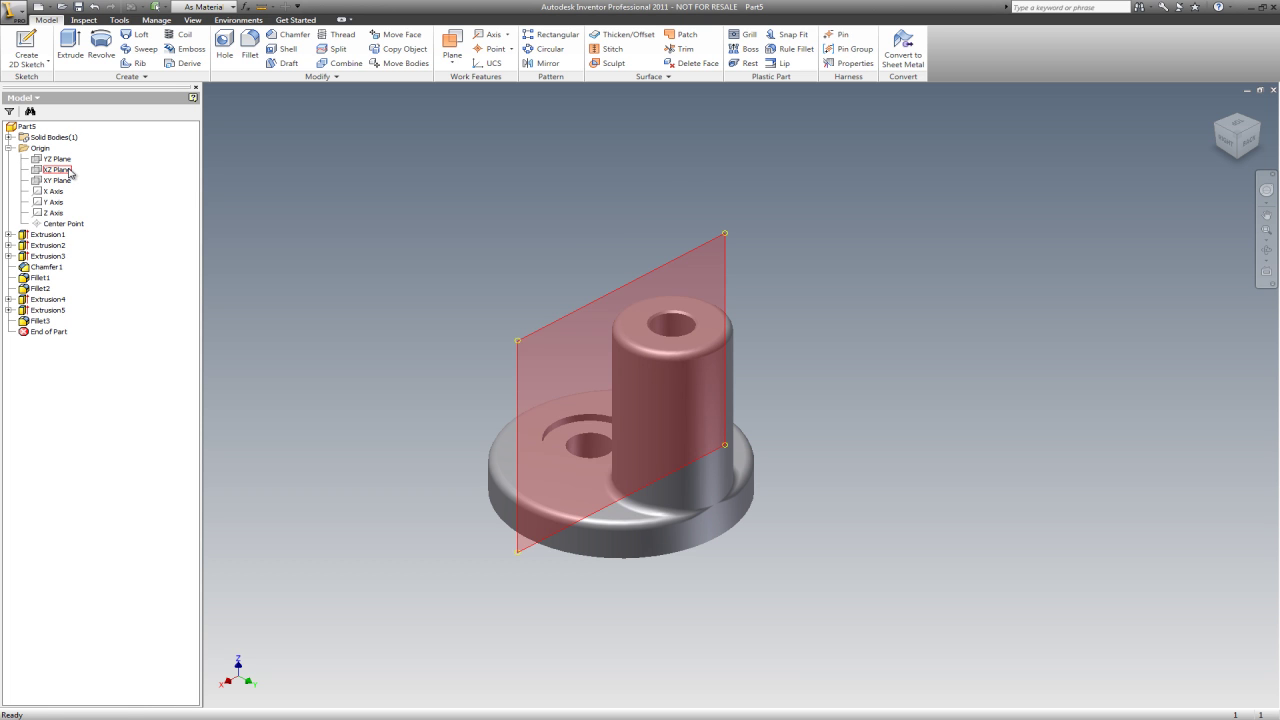
left_click(68, 172)
right_click(66, 172)
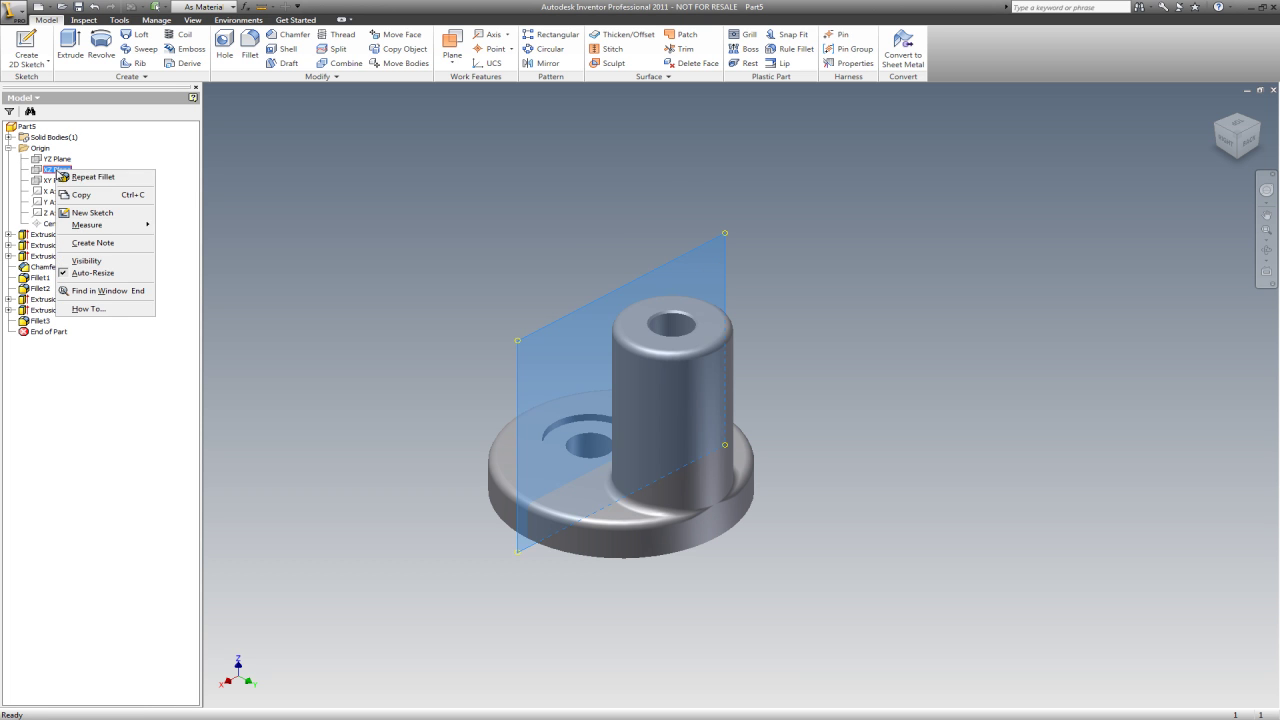
left_click(84, 262)
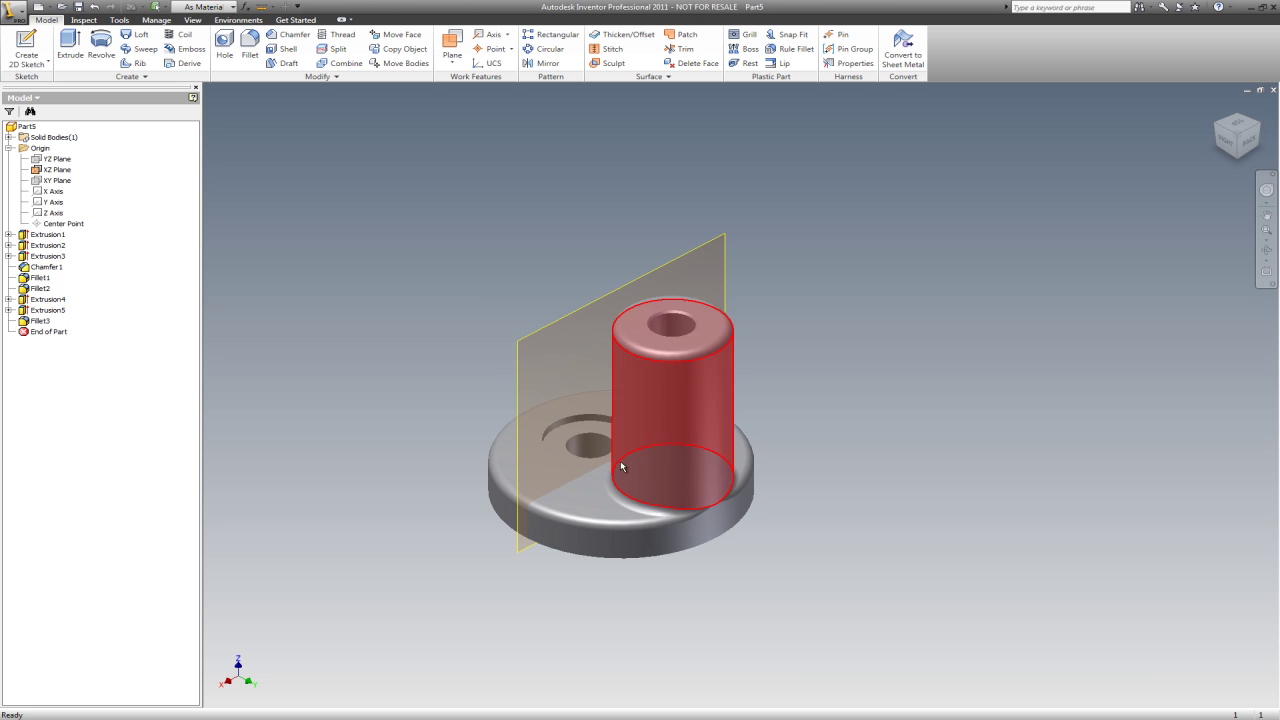
Create a work plane parallel to the XZ plane and tangent to the back of the post's cylindrical face
left_click(453, 45)
left_click(668, 286)
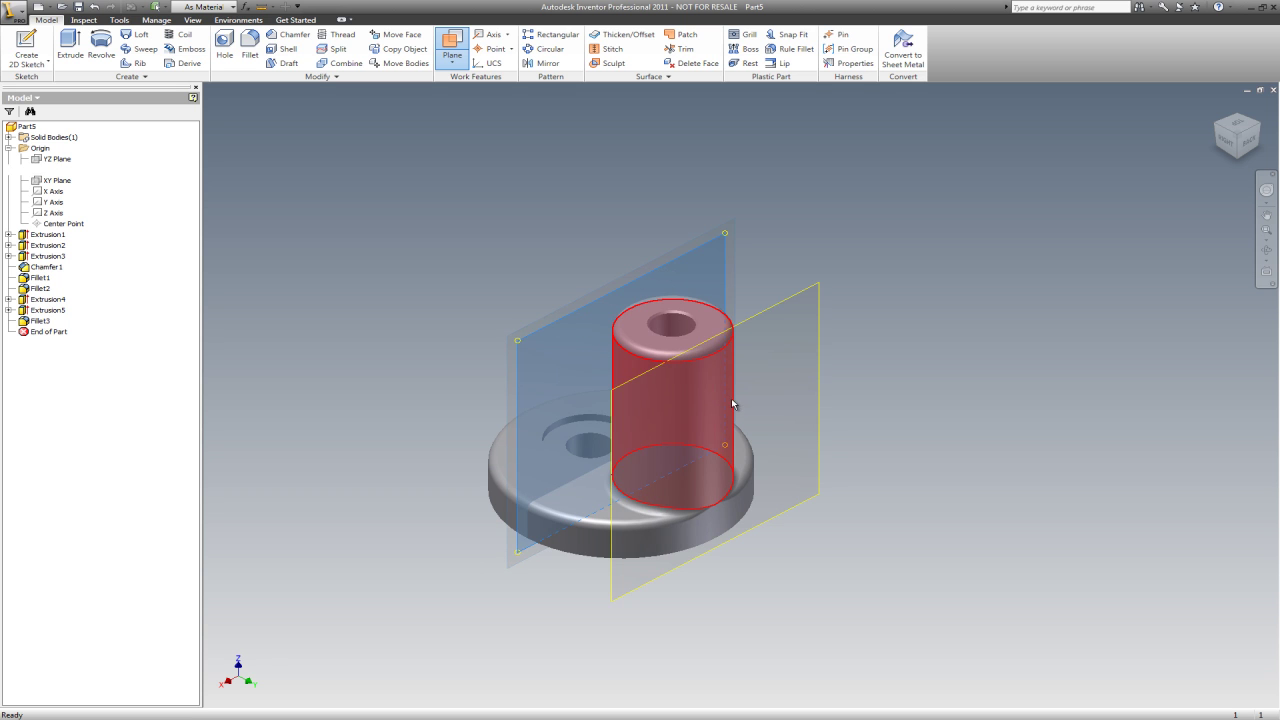
left_click(736, 403)
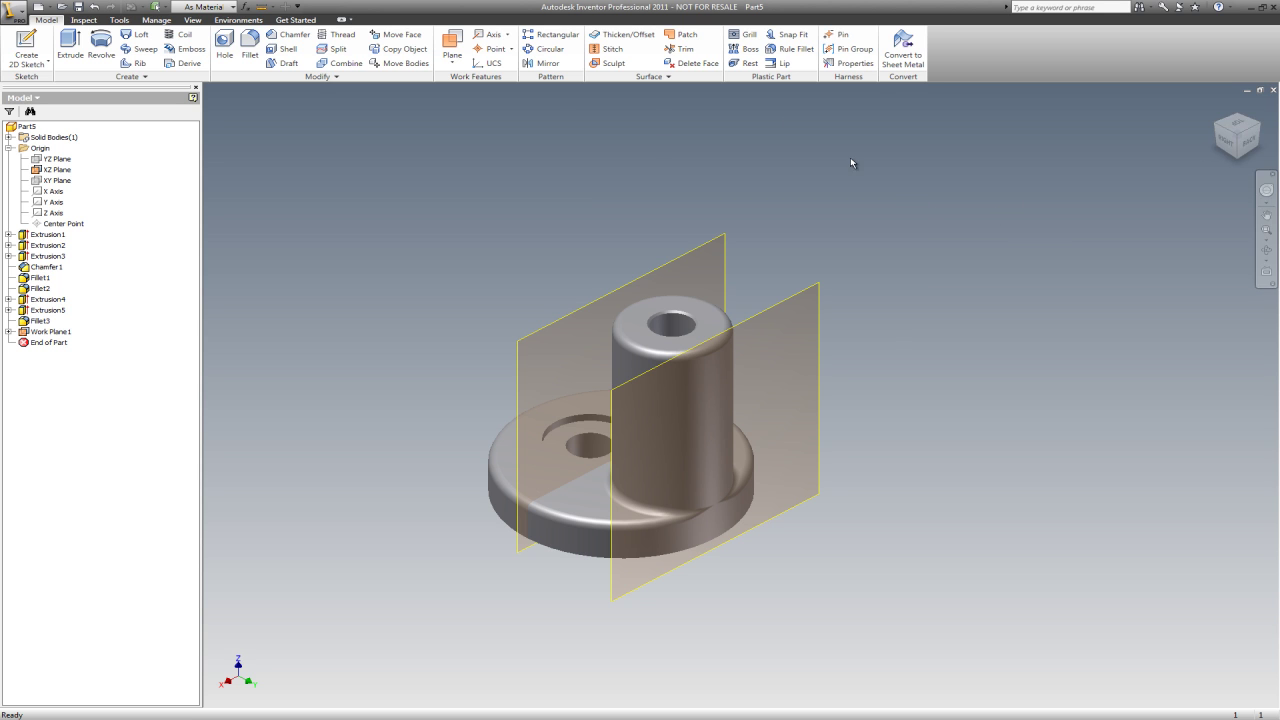
Start a new 2D sketch on the work plane tangent to the post and hide the XZ origin plane
left_click(1250, 146)
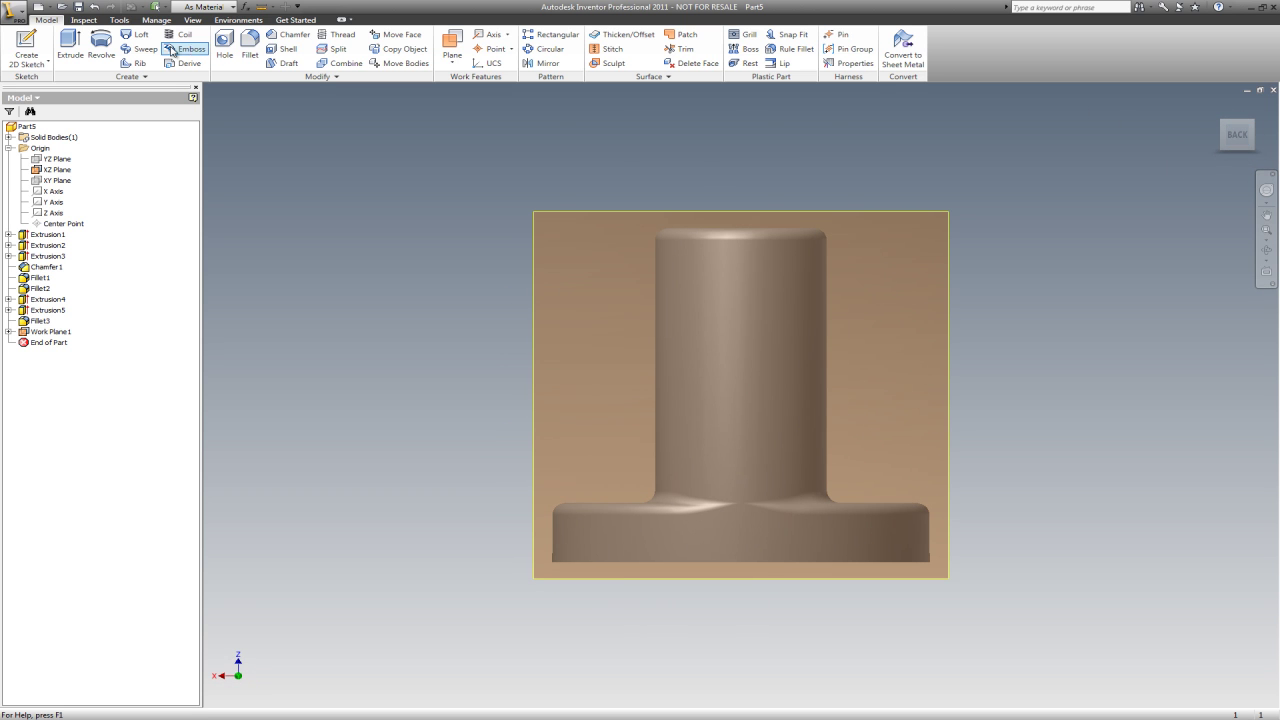
right_click(282, 114)
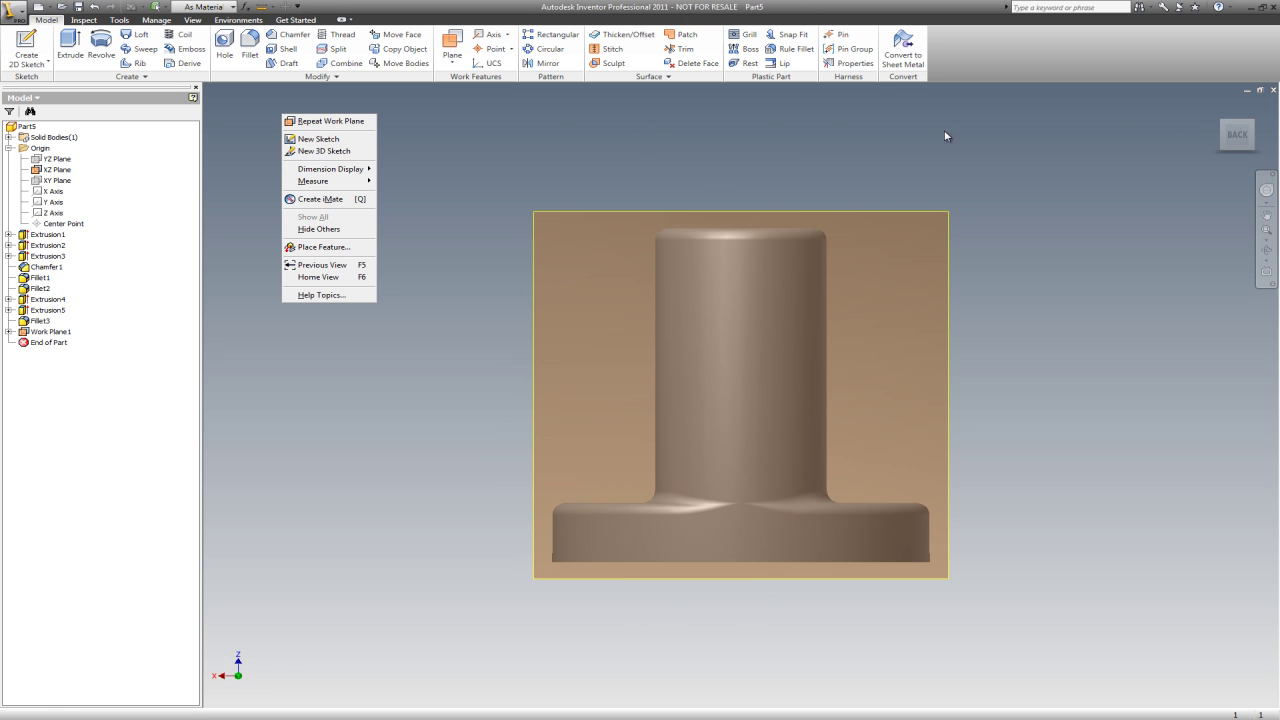
left_click(1223, 124)
left_click(1226, 121)
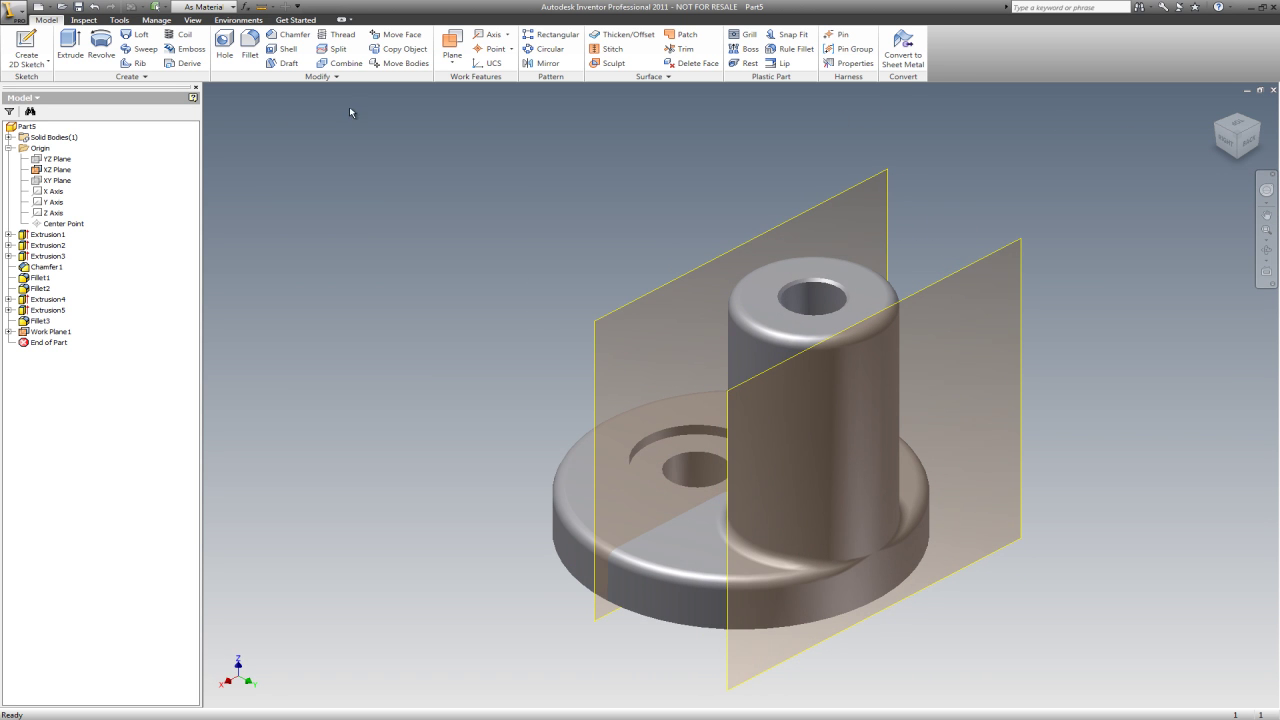
right_click(271, 127)
left_click(305, 148)
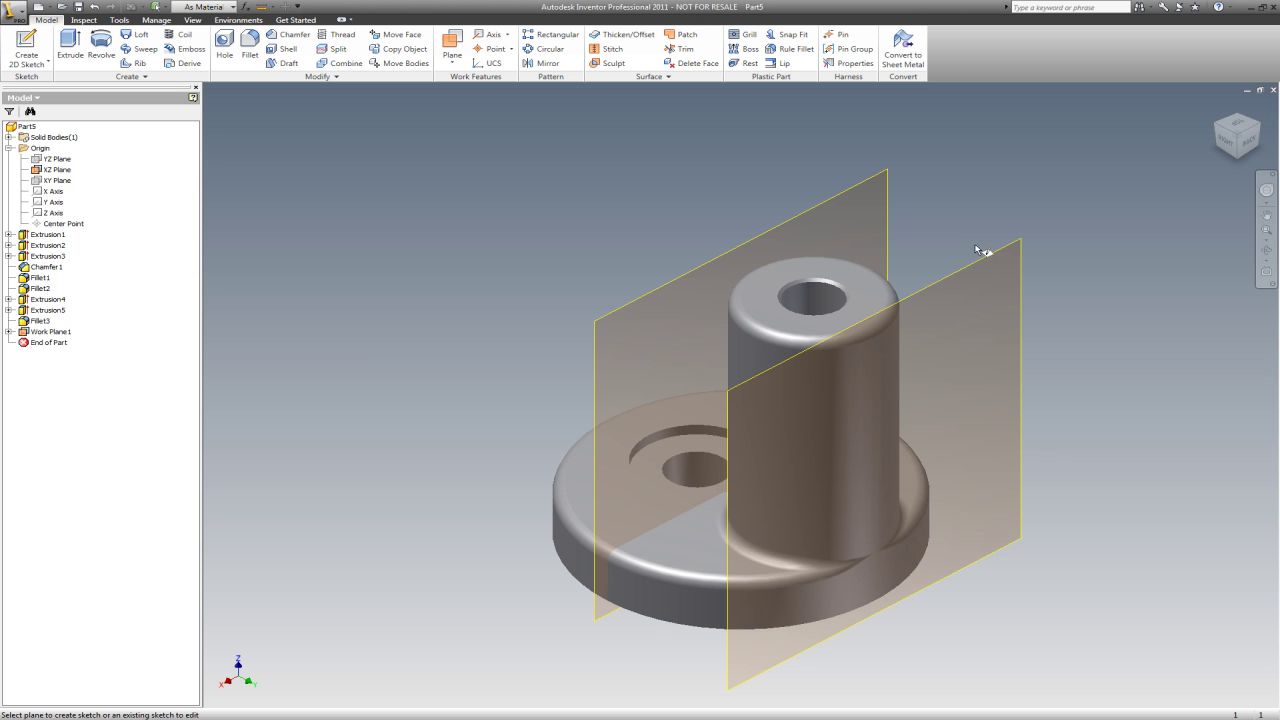
left_click(883, 214)
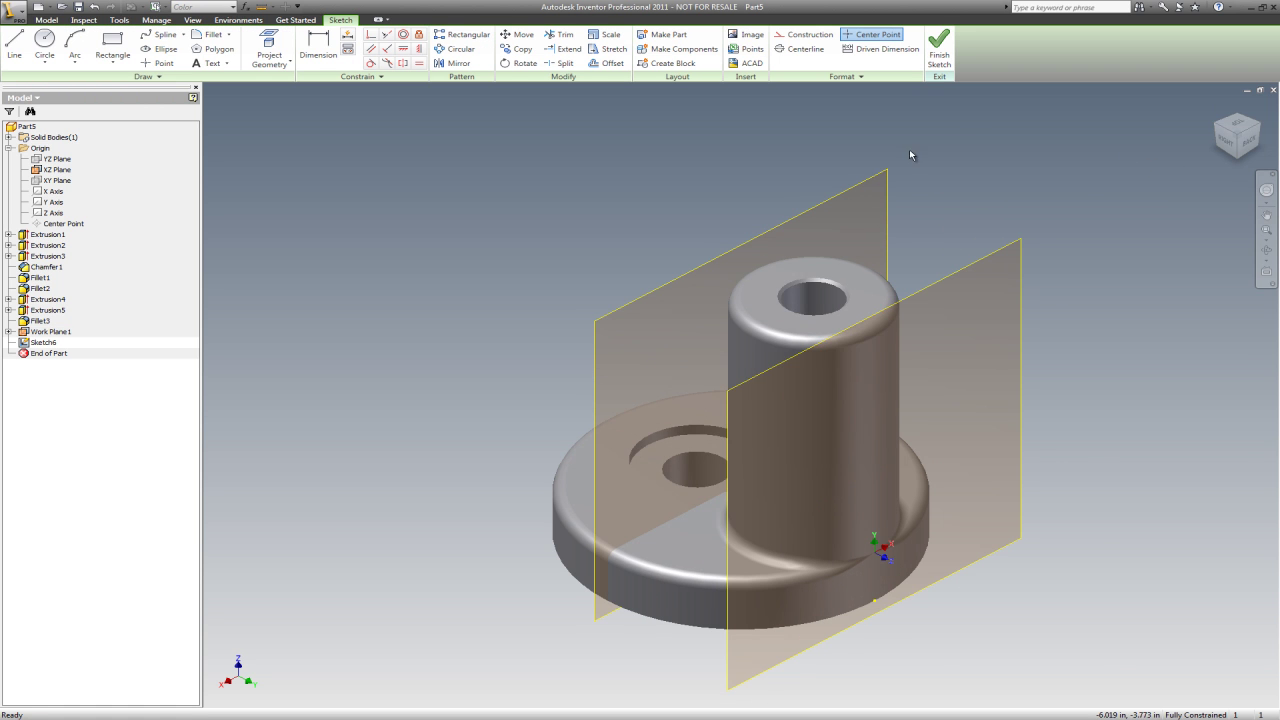
right_click(853, 188)
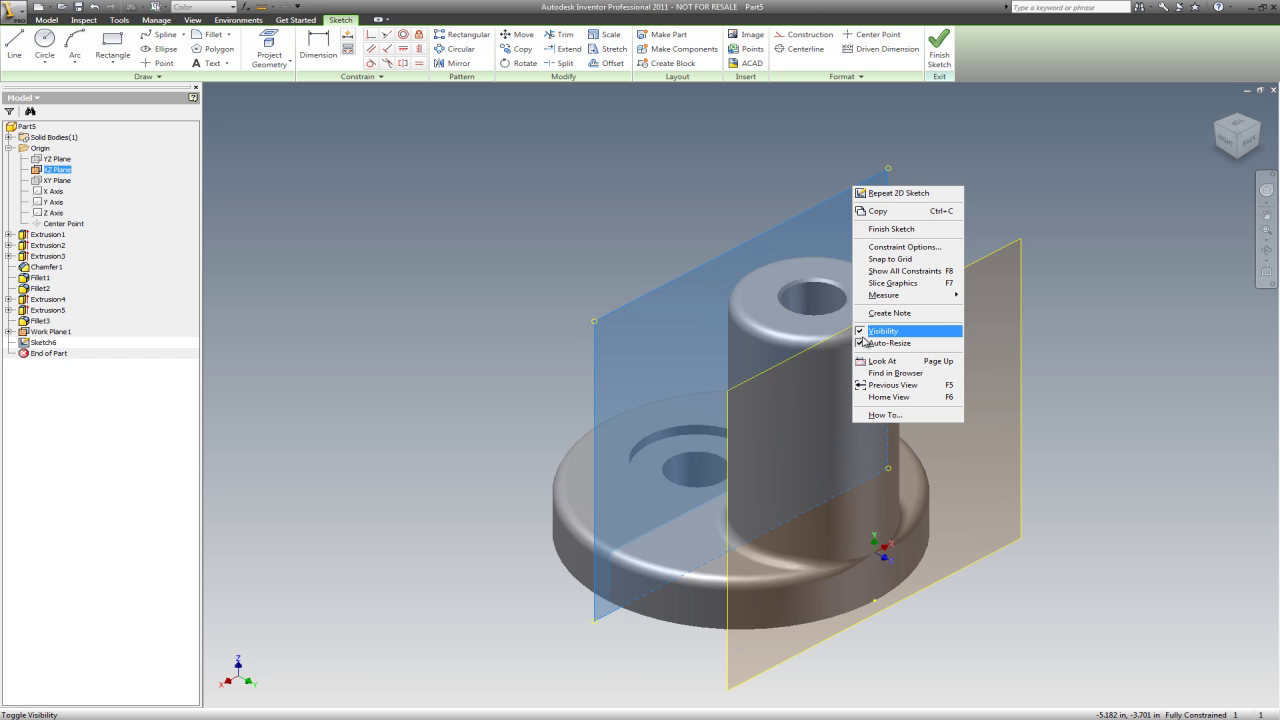
left_click(857, 333)
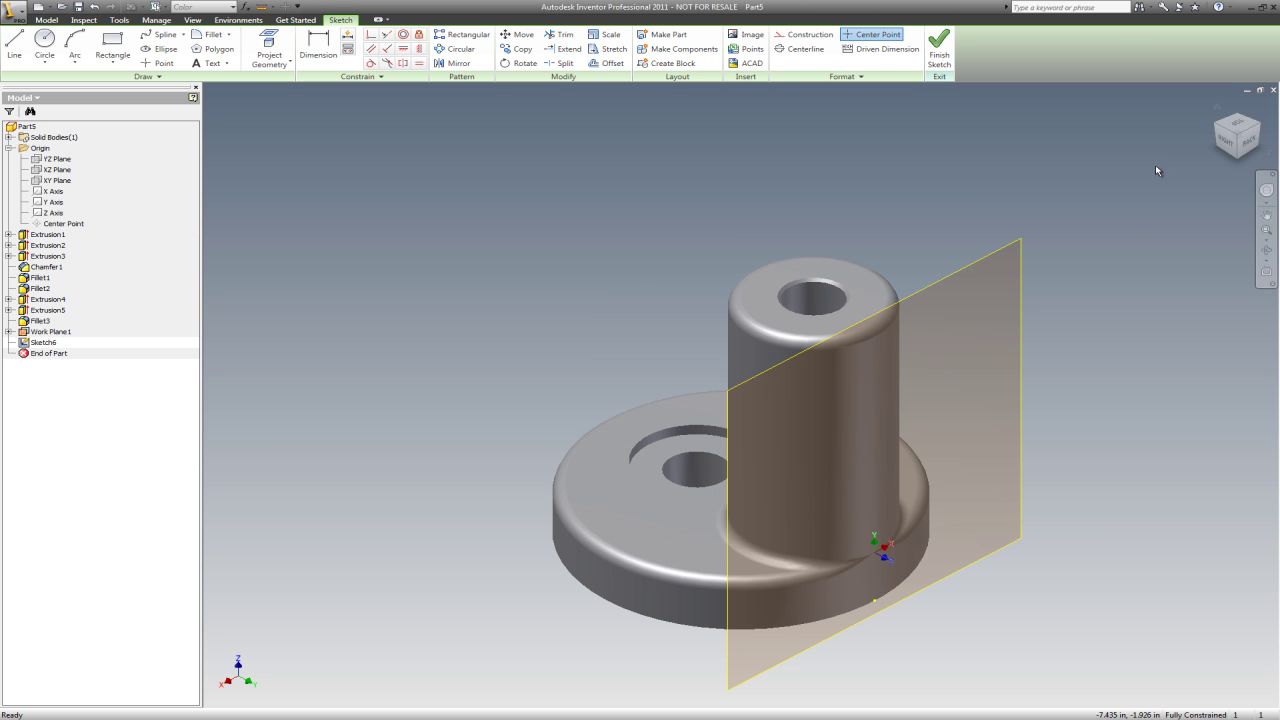
Project the post's two outer side edges and the base's bottom edge into the sketch, facing the back view
left_click(1248, 140)
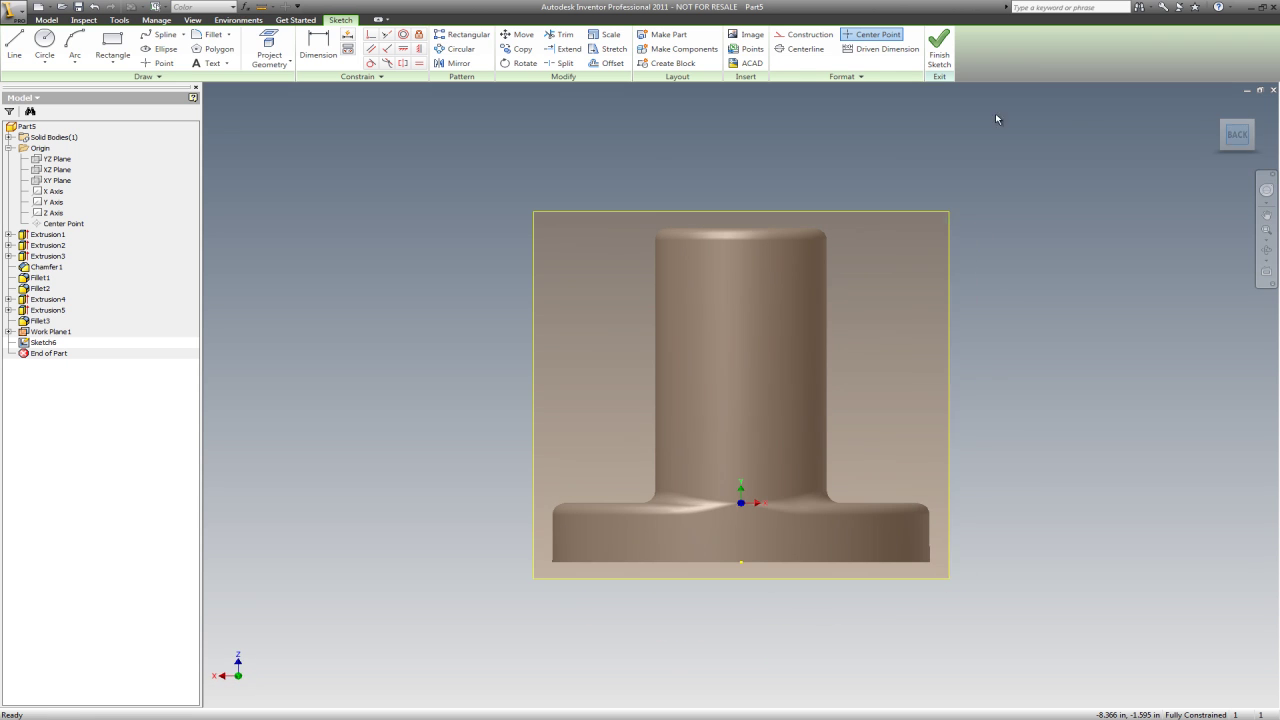
left_click(269, 48)
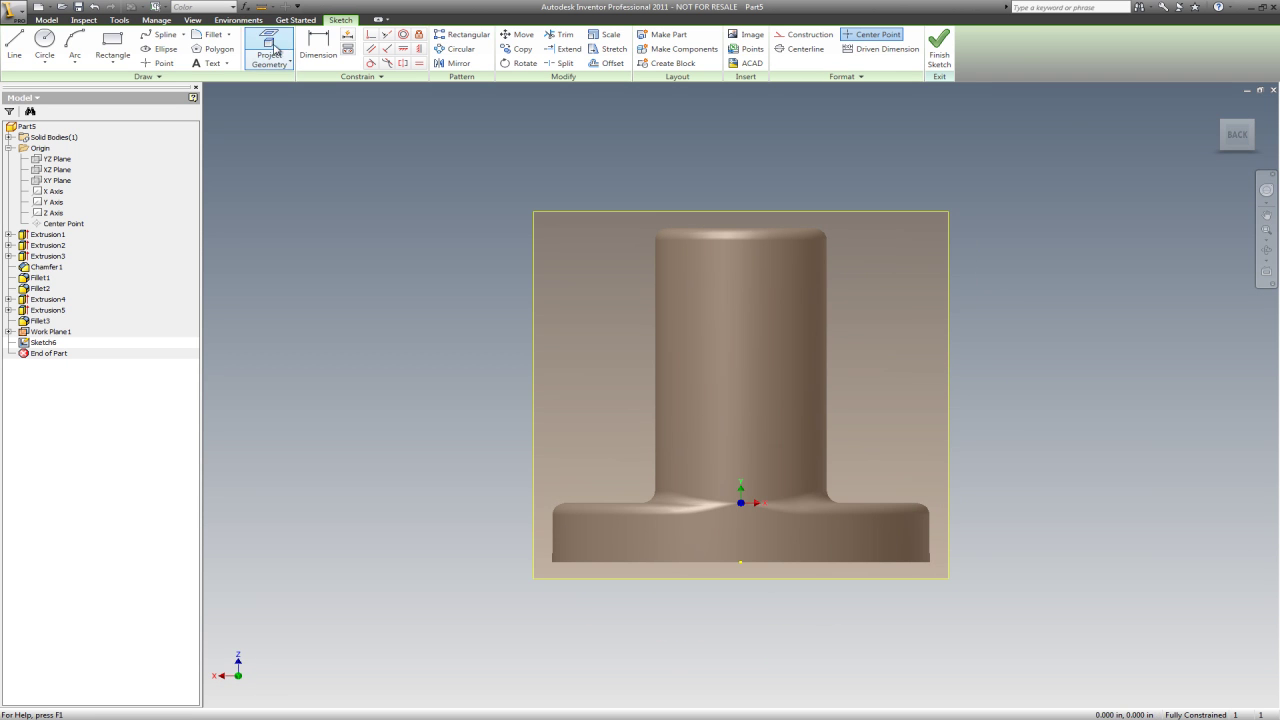
left_click(656, 361)
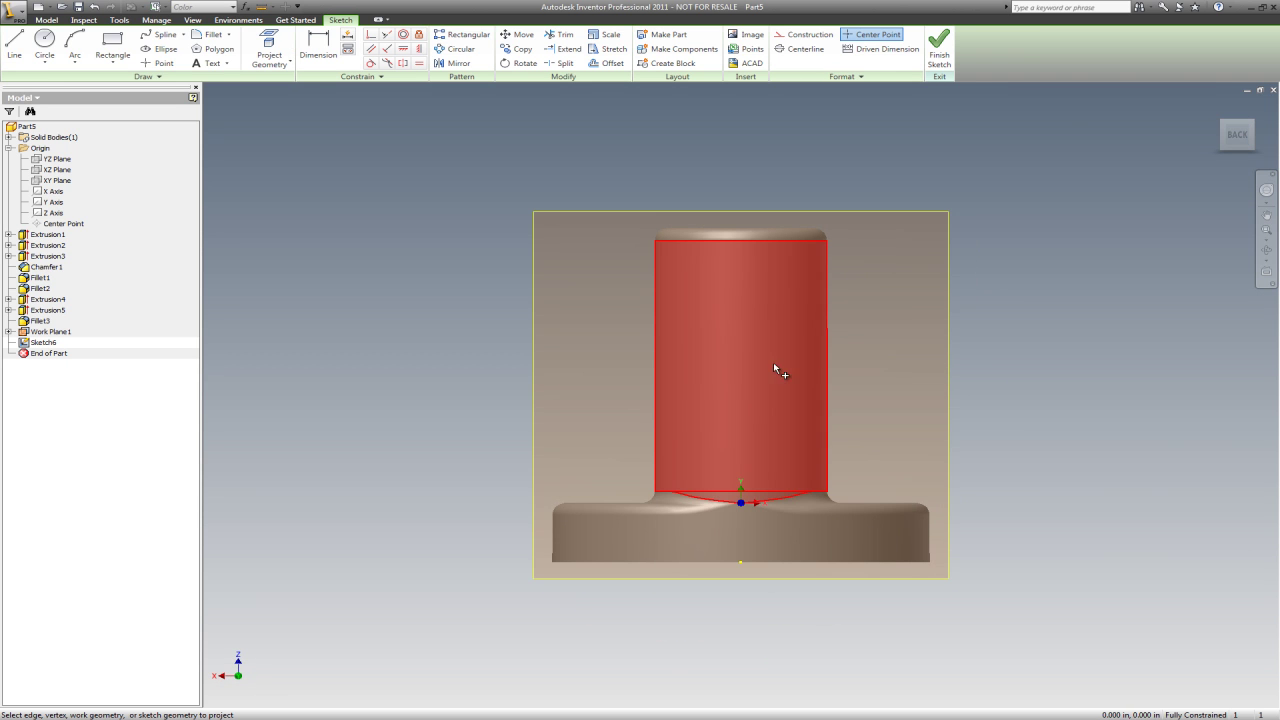
left_click(827, 368)
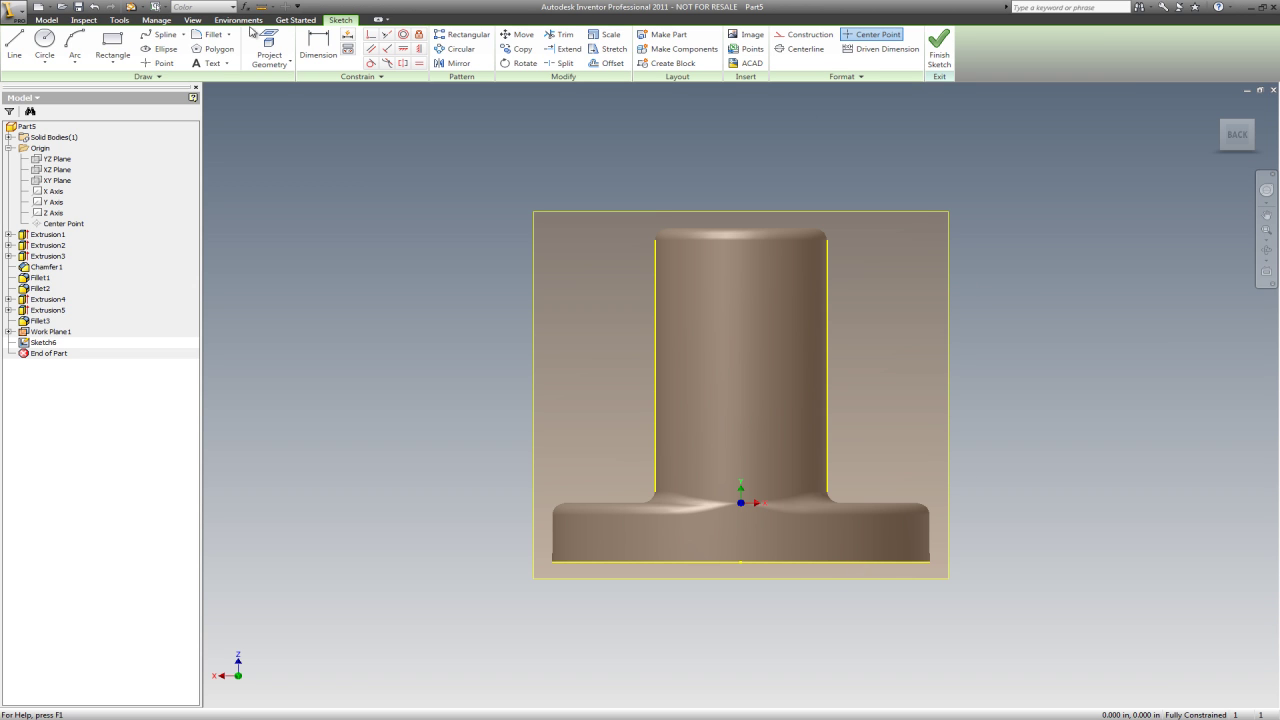
Draw a 0.25 in diameter circle on the post above the base, vertically in line with the base's center point
left_click(44, 45)
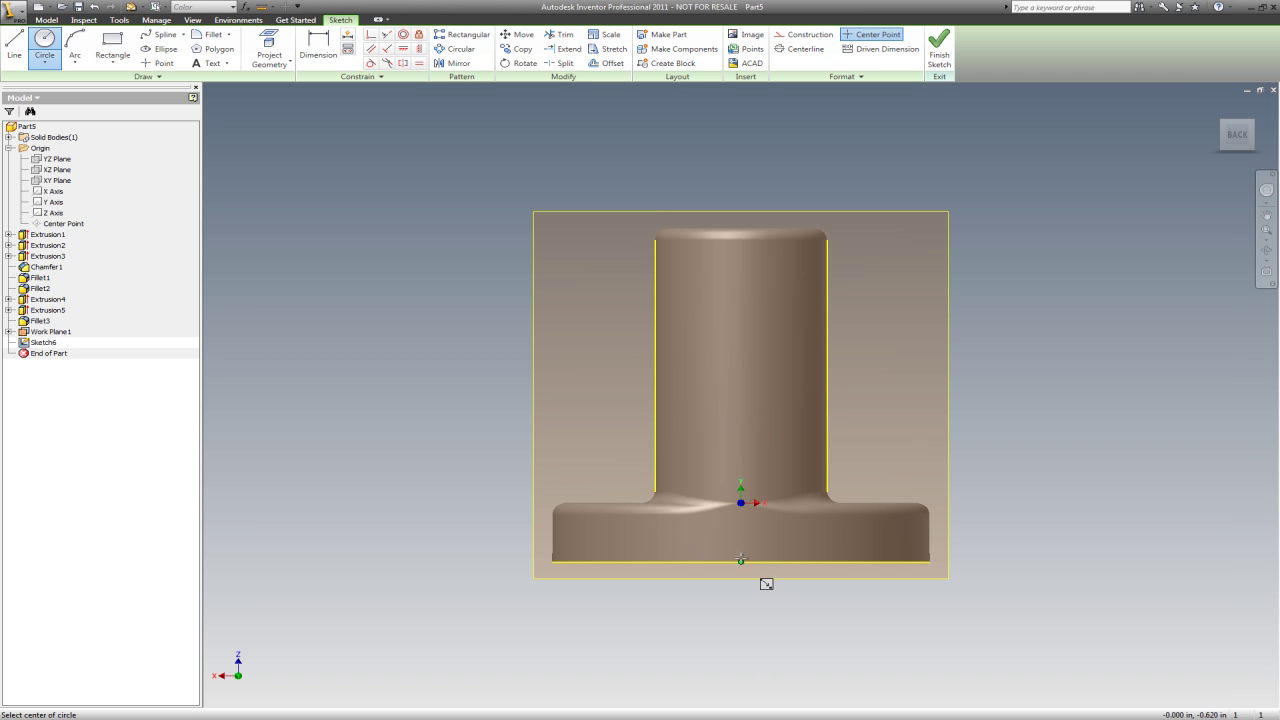
left_click(741, 443)
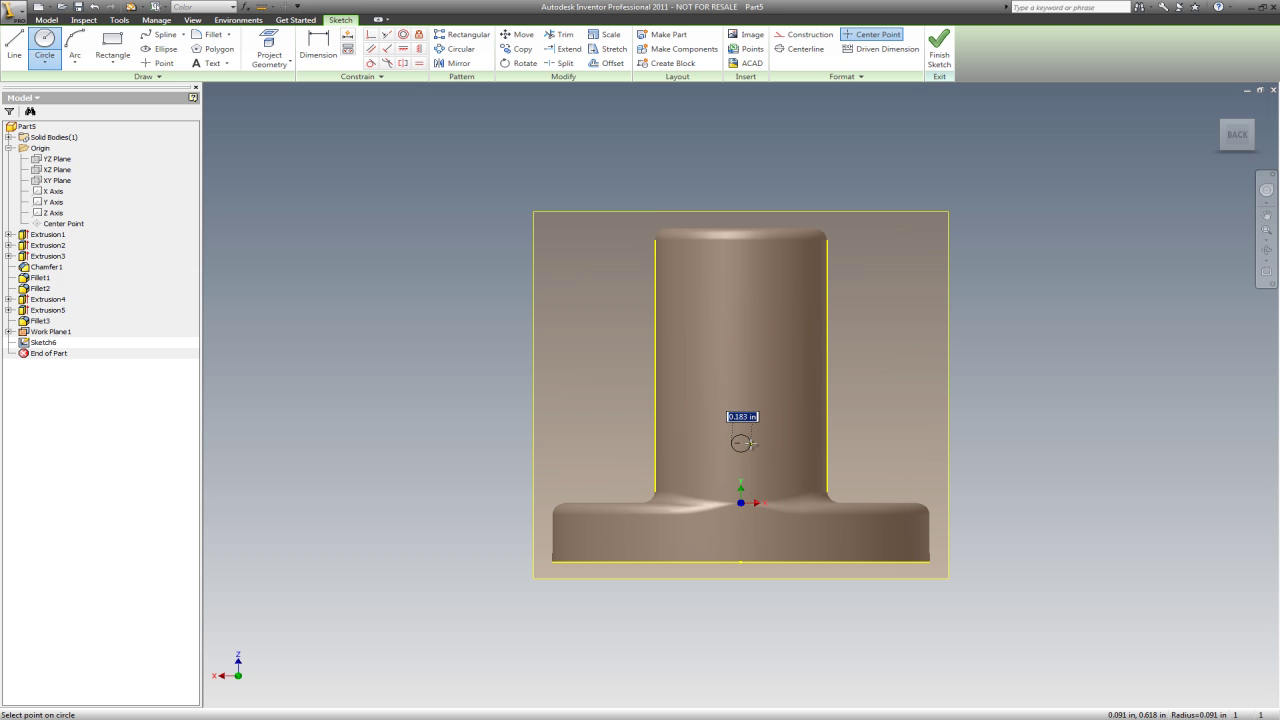
type(".25")
key("Return")
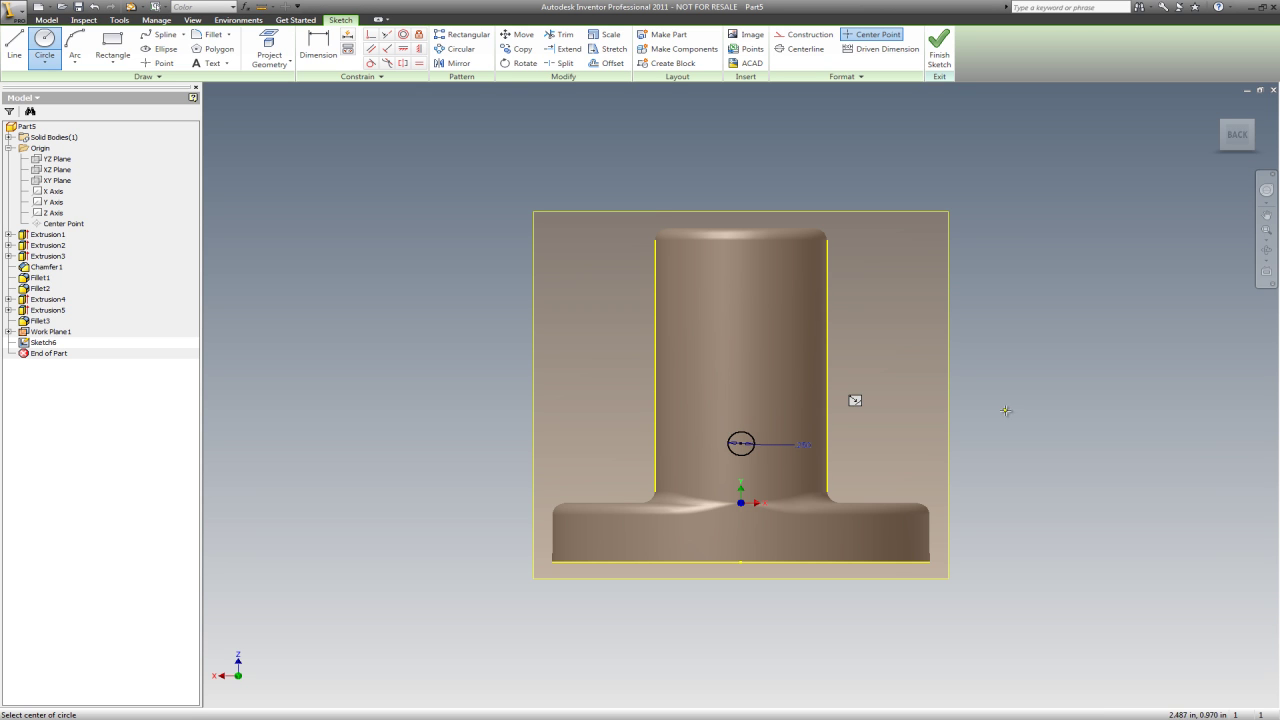
key("d")
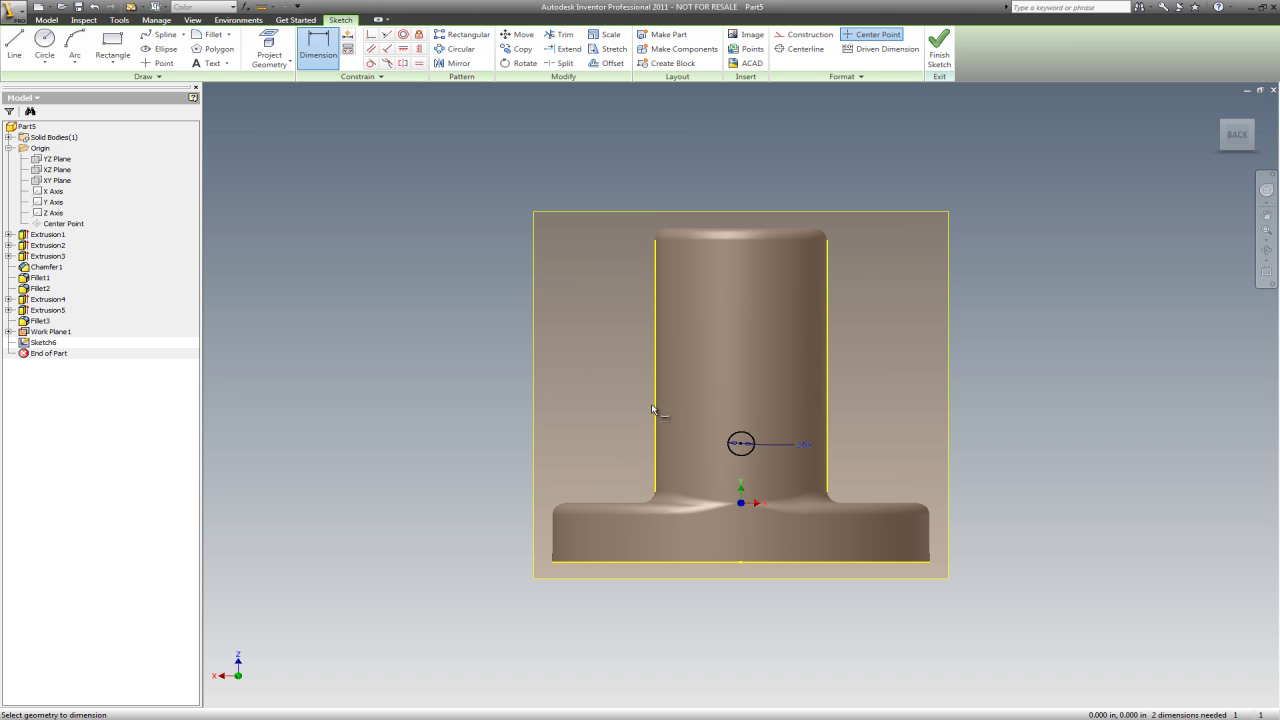
left_click(745, 455)
left_click(763, 516)
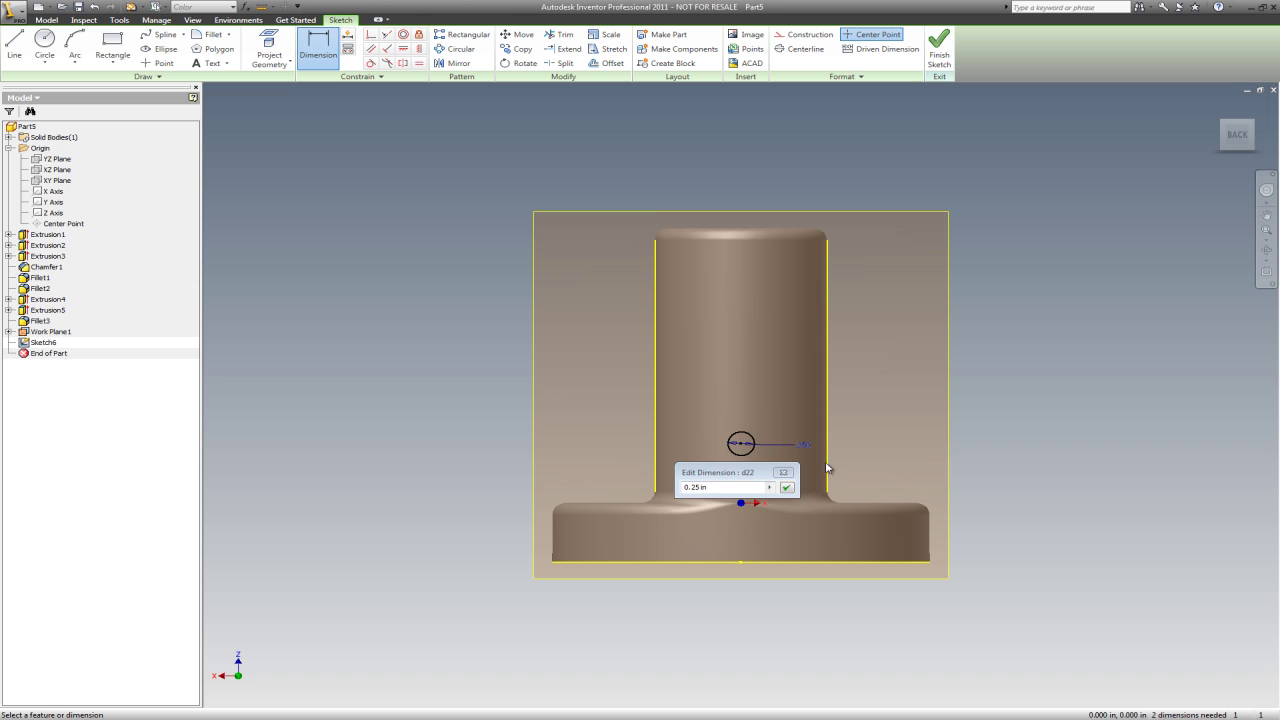
left_click(784, 487)
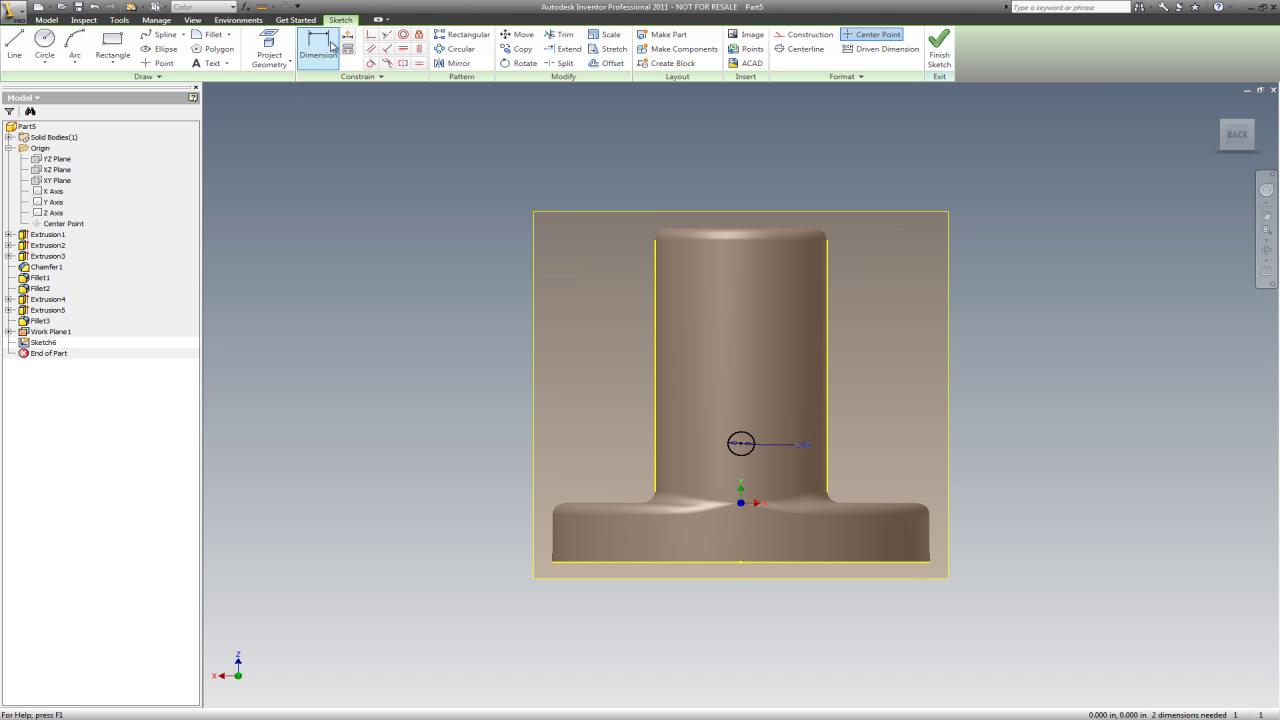
Dimension the circle's center 1 in above the base's projected bottom edge
left_click(769, 560)
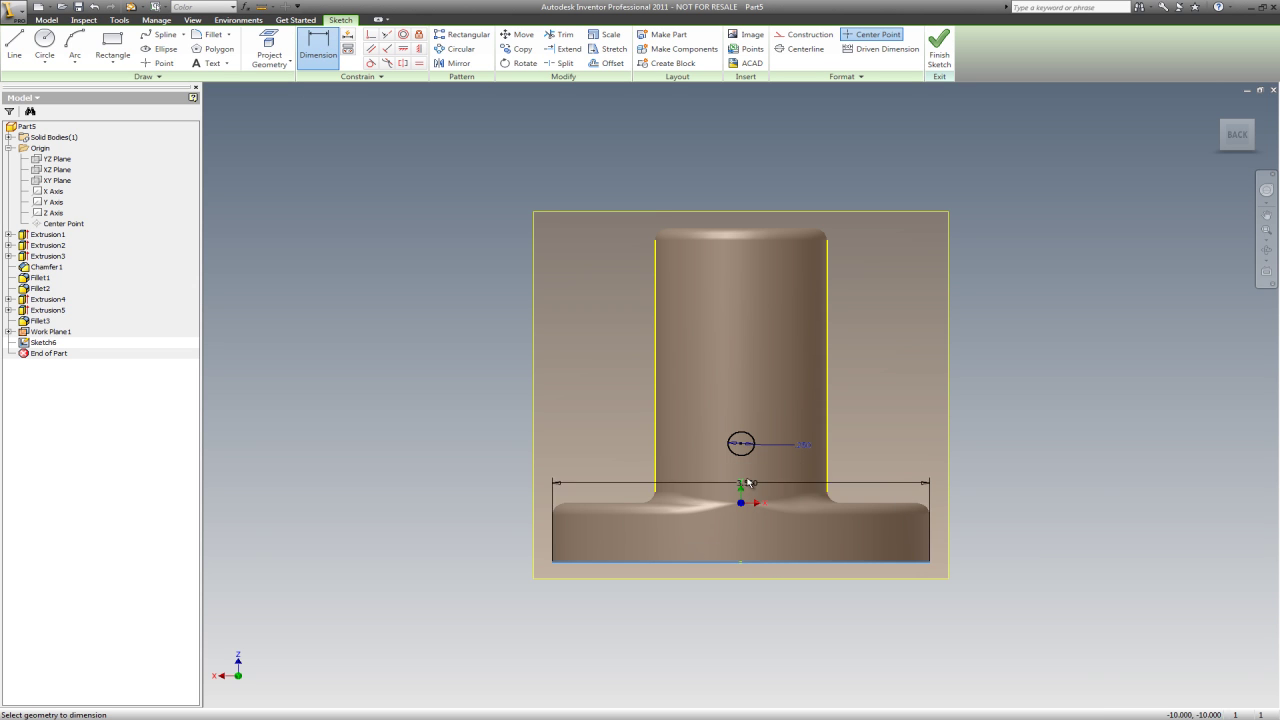
left_click(741, 445)
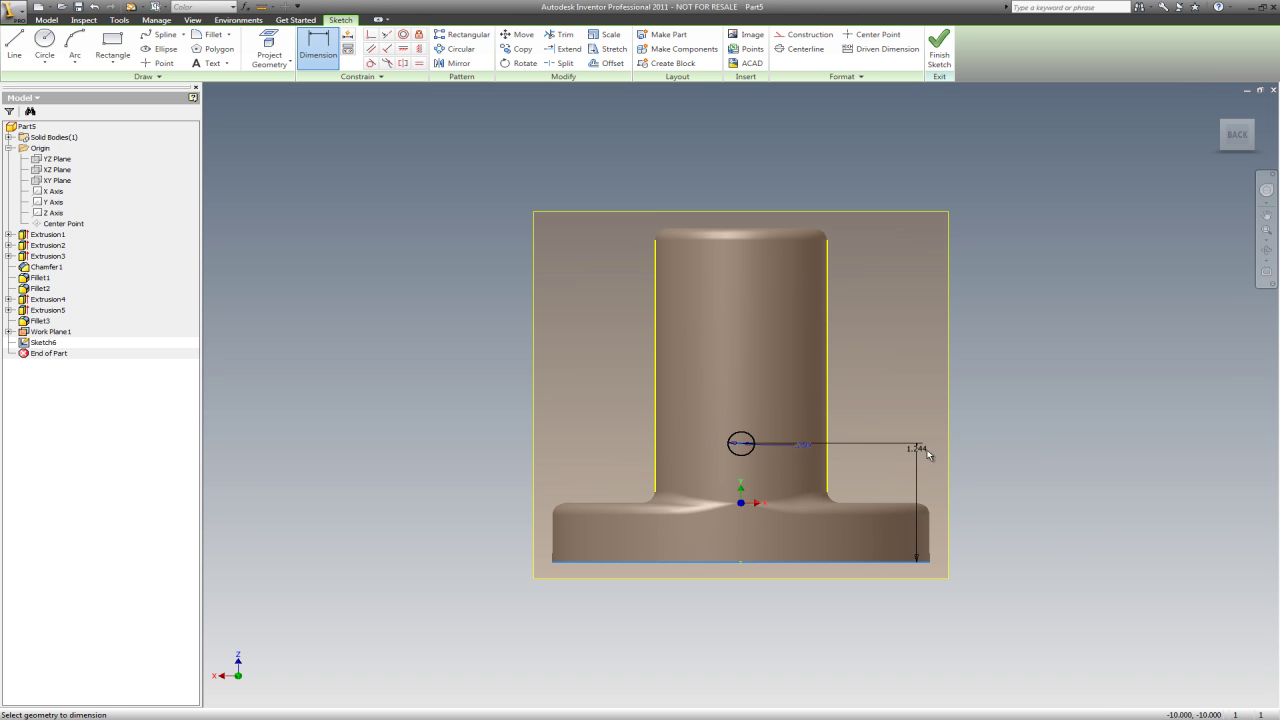
left_click(1055, 511)
type("1")
key("Return")
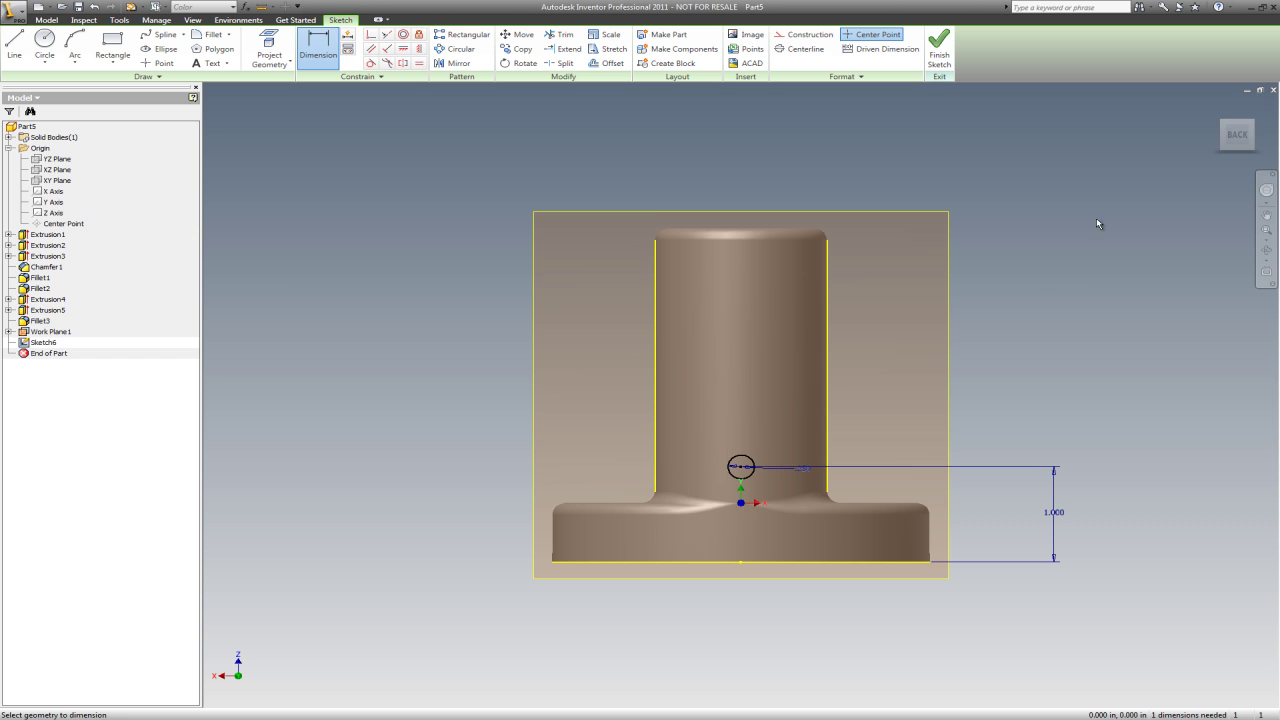
Finish the sketch and cut the circle 0.5 in into the back of the post with Extrude
left_click(1217, 109)
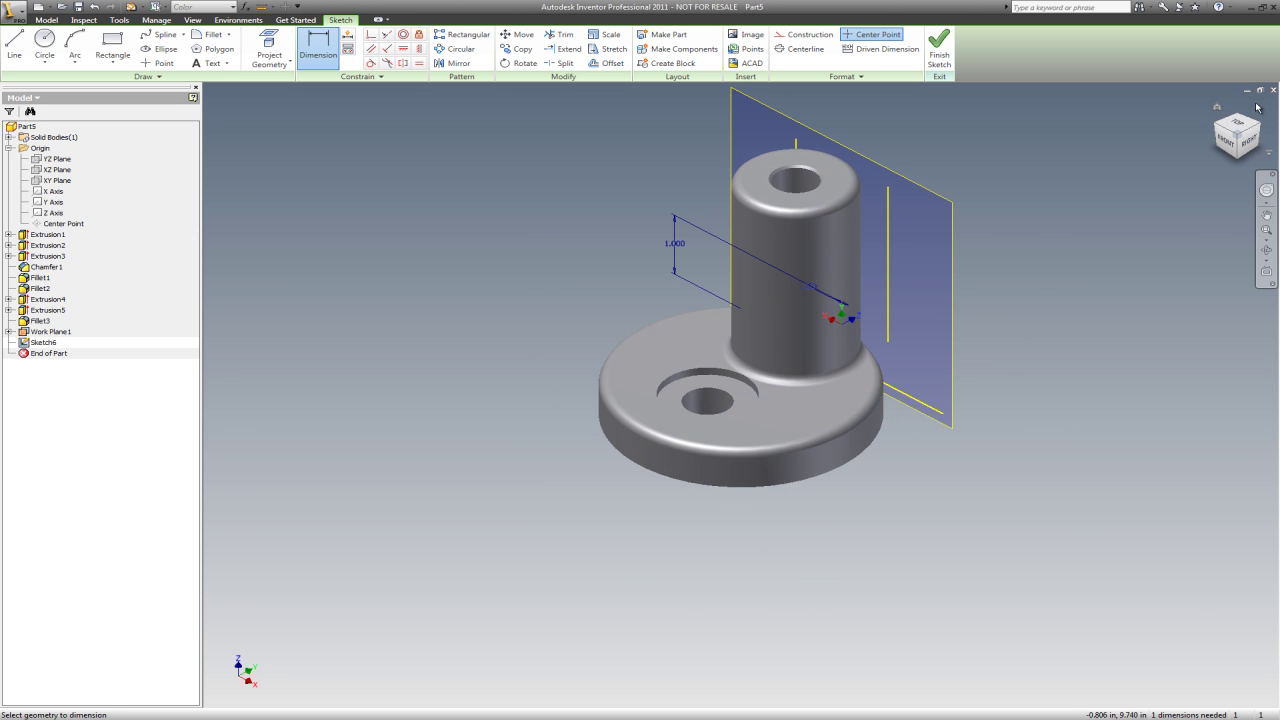
left_click(1262, 124)
right_click(1088, 211)
left_click(1111, 222)
left_click(939, 48)
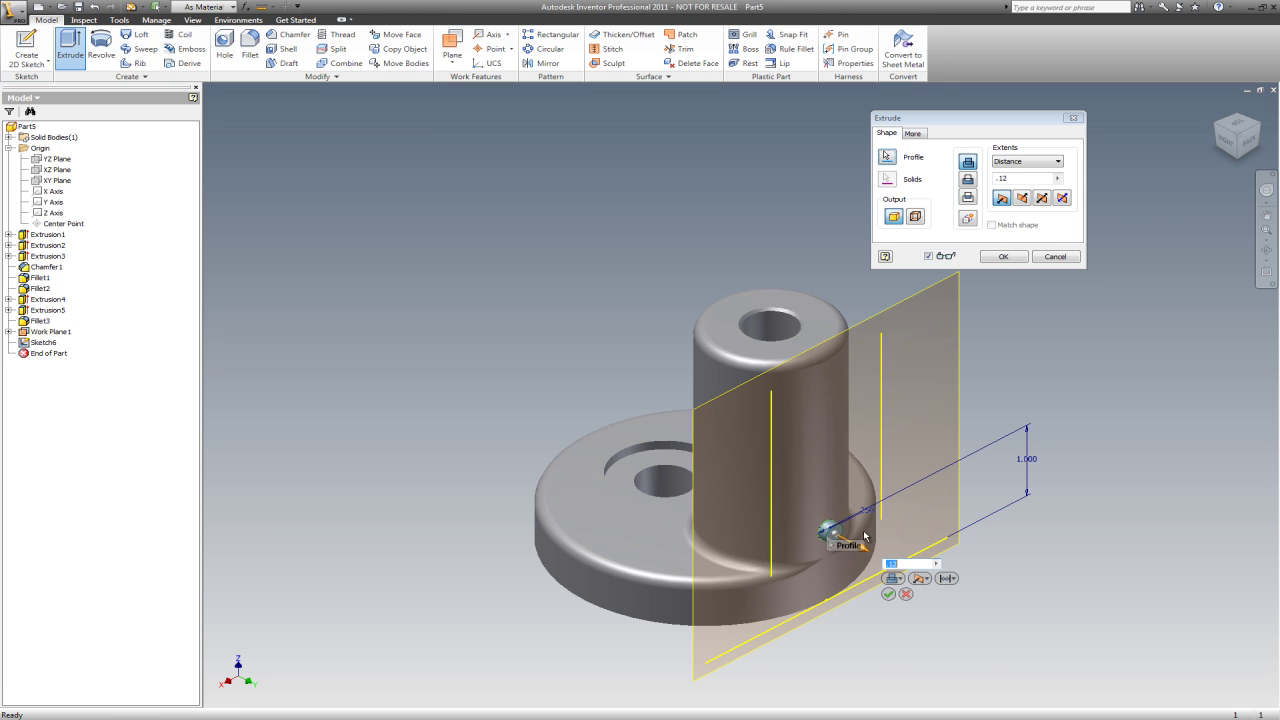
left_click(967, 180)
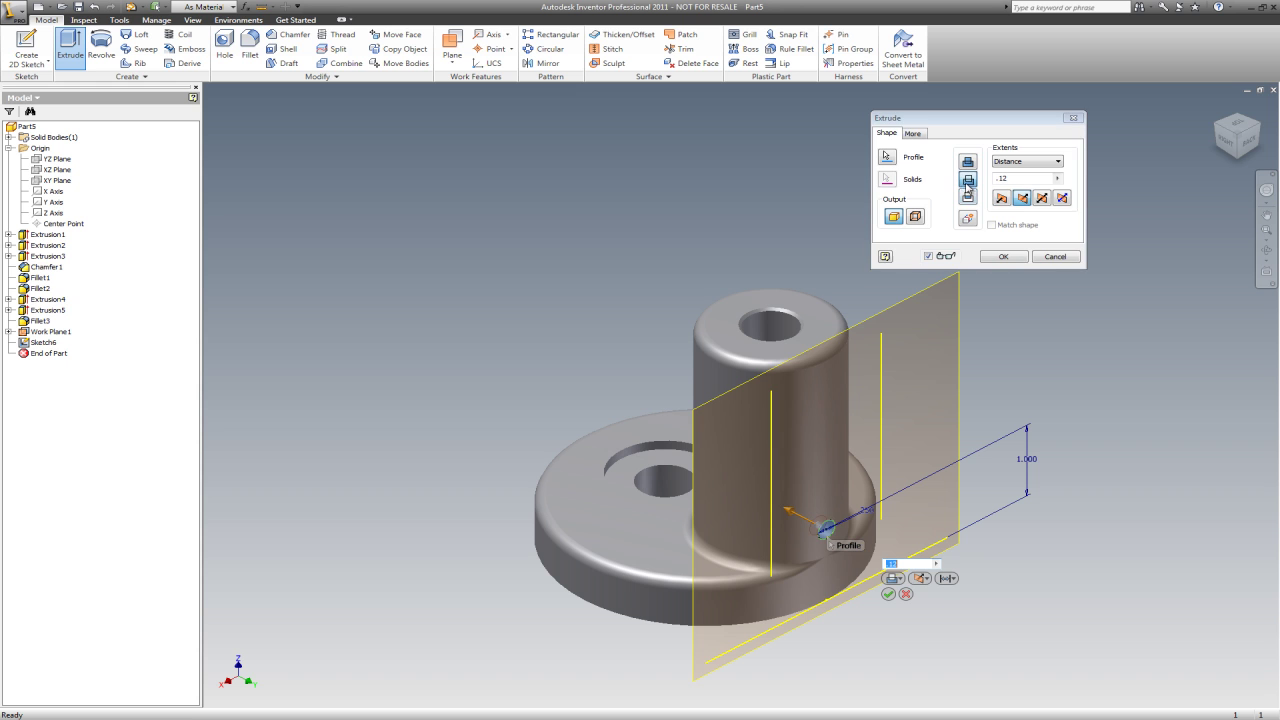
left_click(1030, 179)
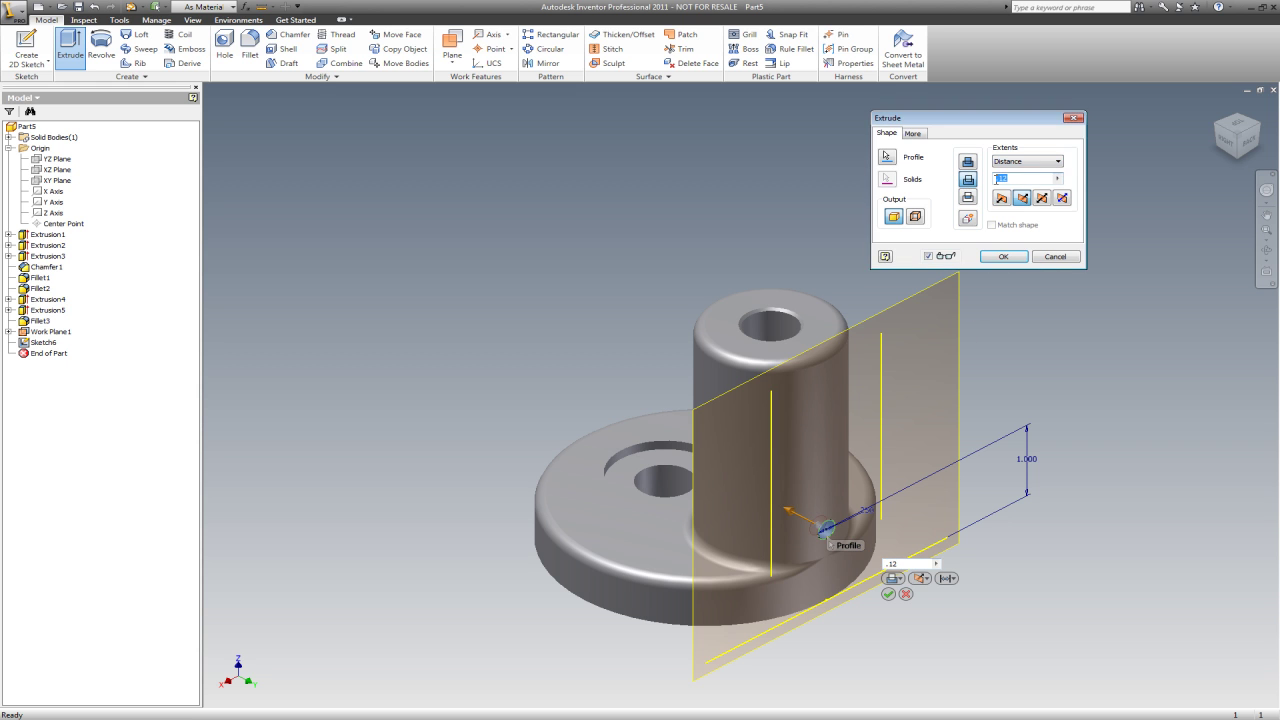
type(".5")
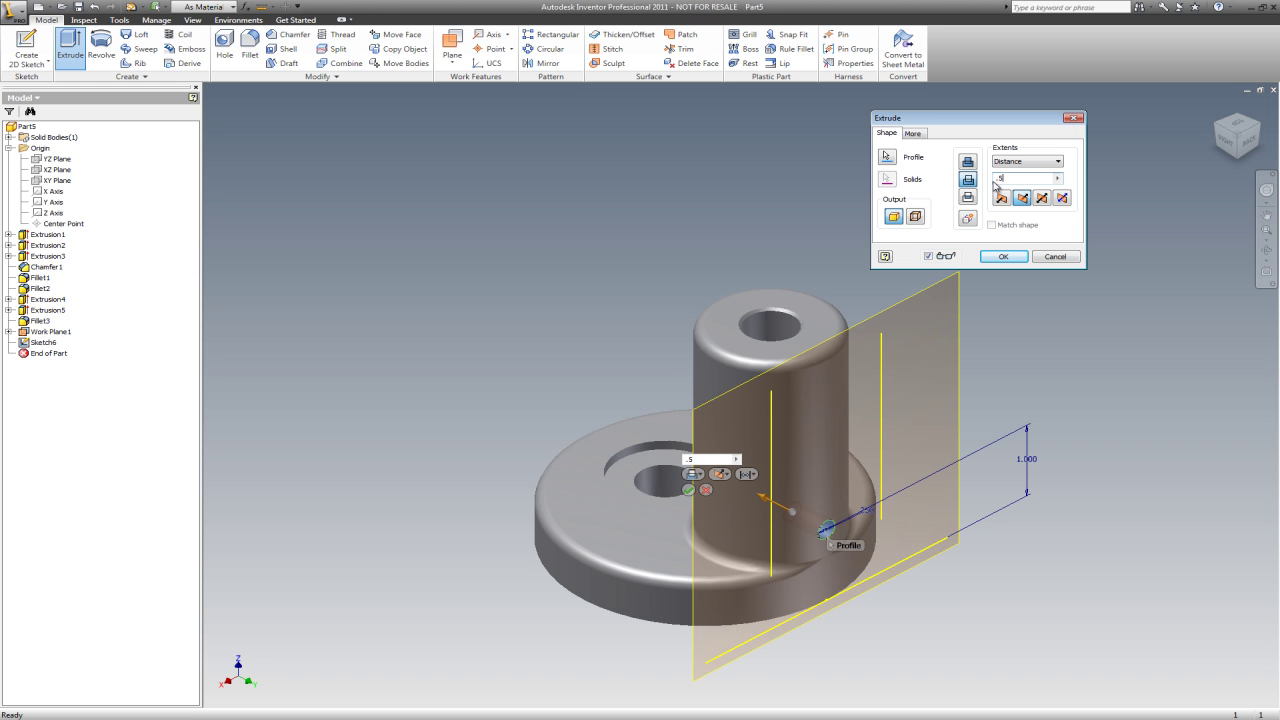
left_click(1003, 257)
Switch to the Wireframe visual style and examine from the top how deep the cross hole reaches toward the post's bore
left_click(1262, 131)
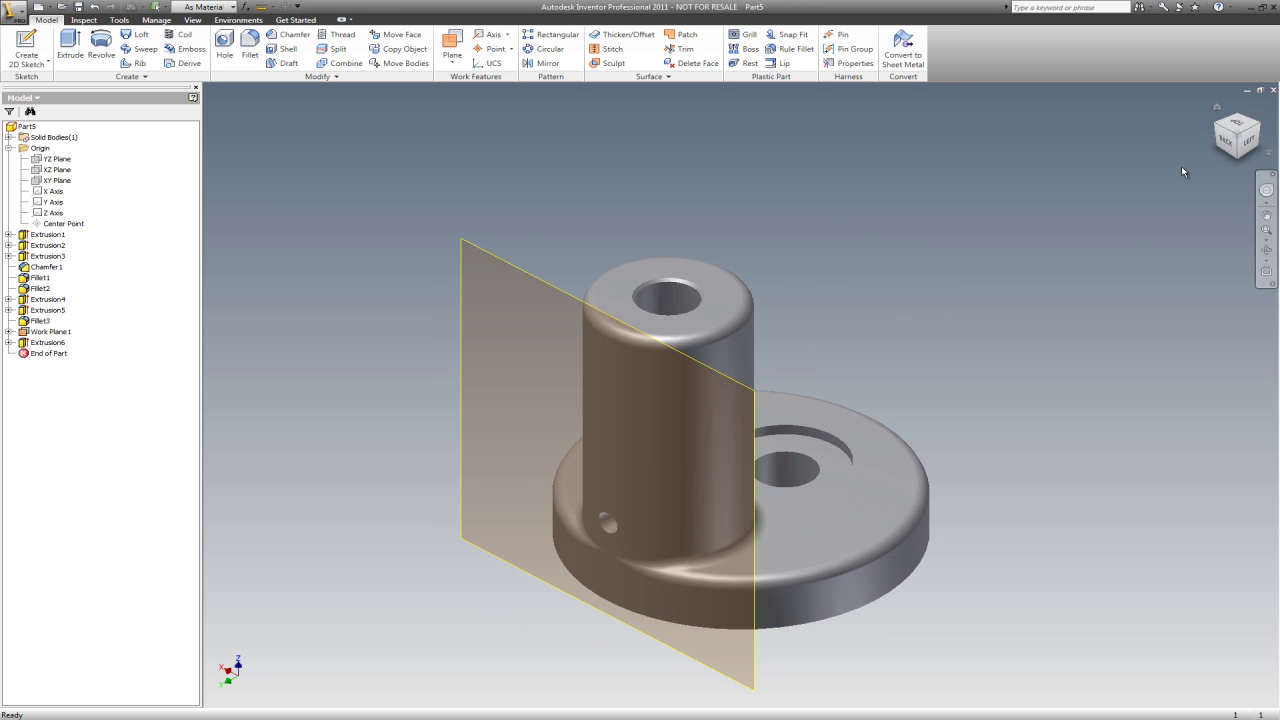
left_click(1237, 123)
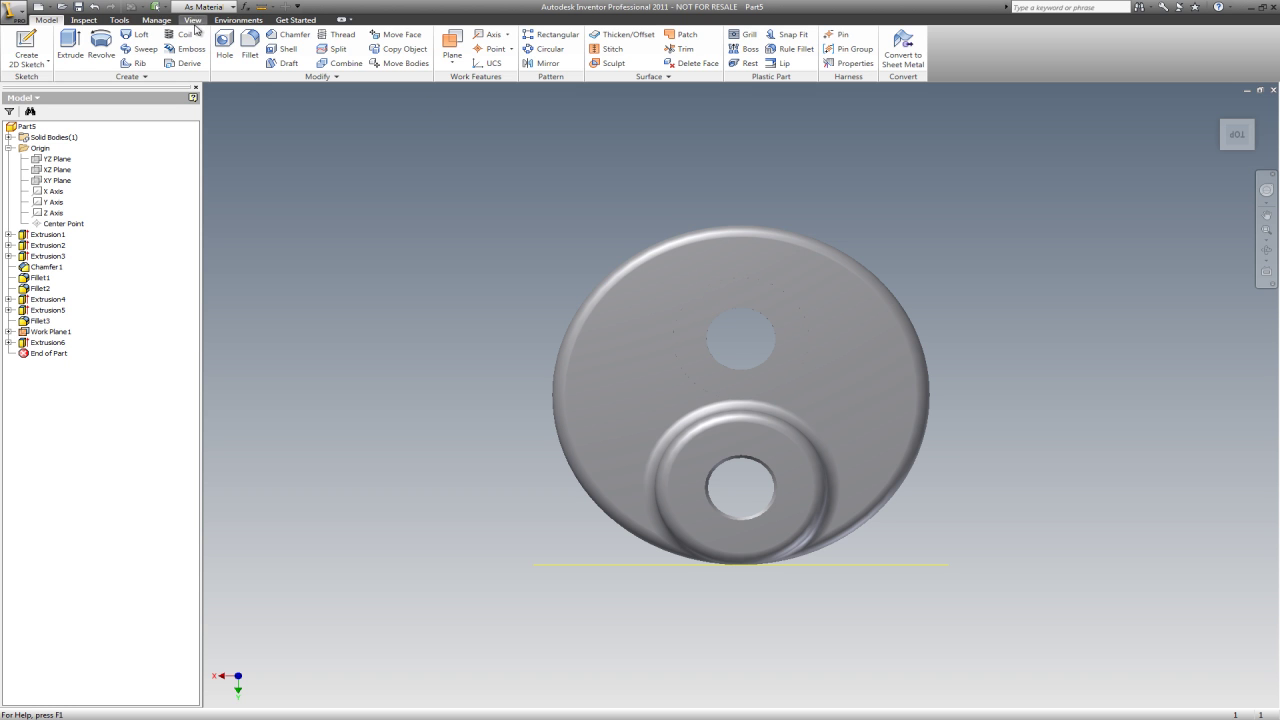
left_click(195, 26)
left_click(152, 46)
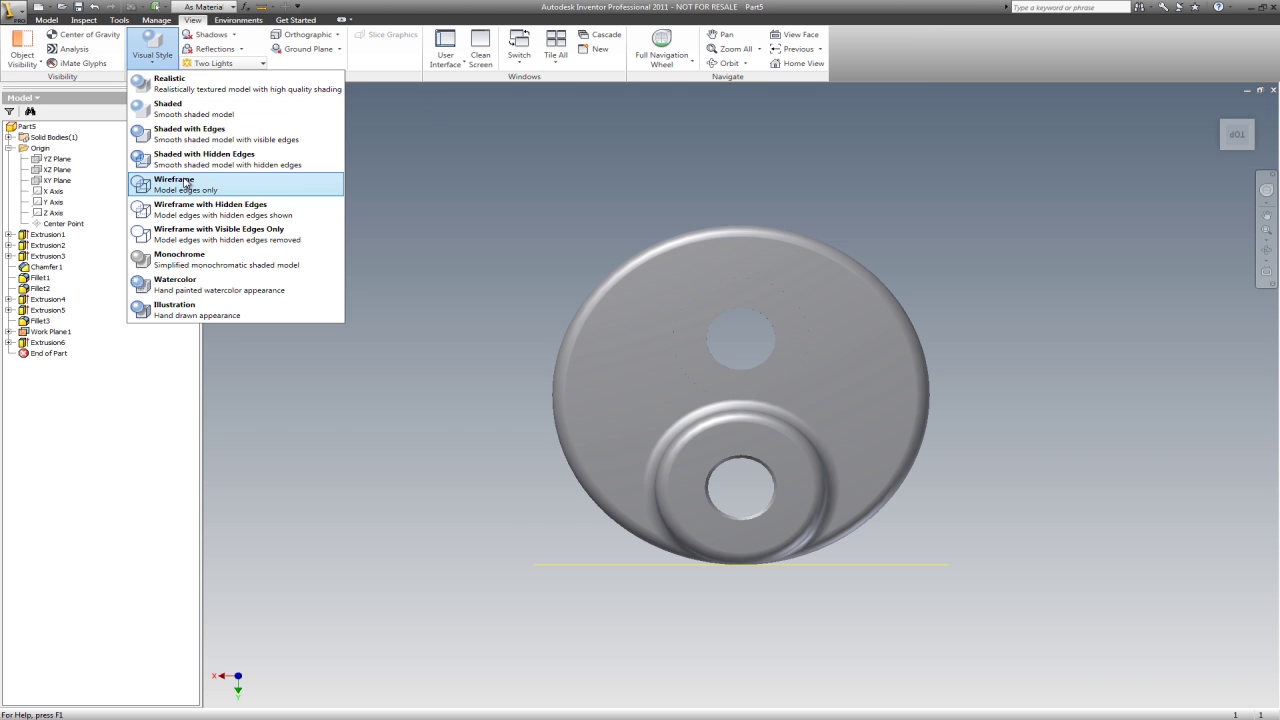
left_click(185, 183)
scroll(700, 510, "up", 6)
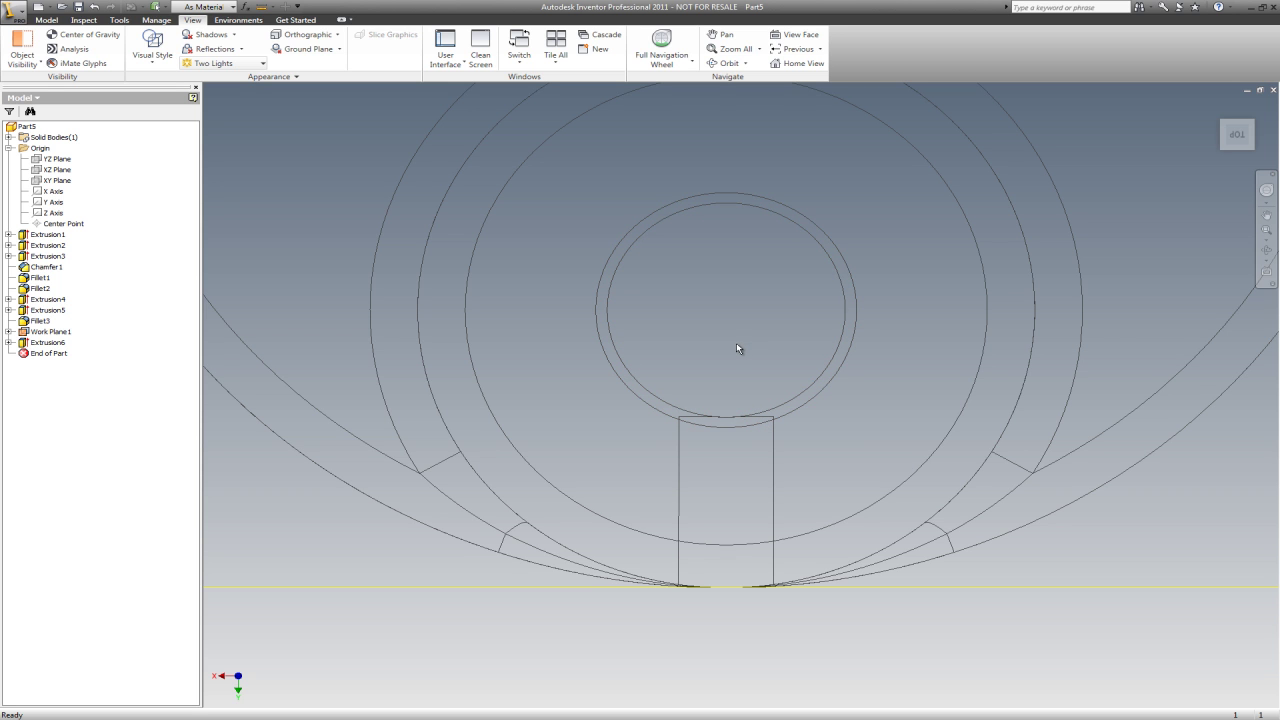
Edit the cross hole's cut extrusion and set its depth to 1 in
left_click(1221, 149)
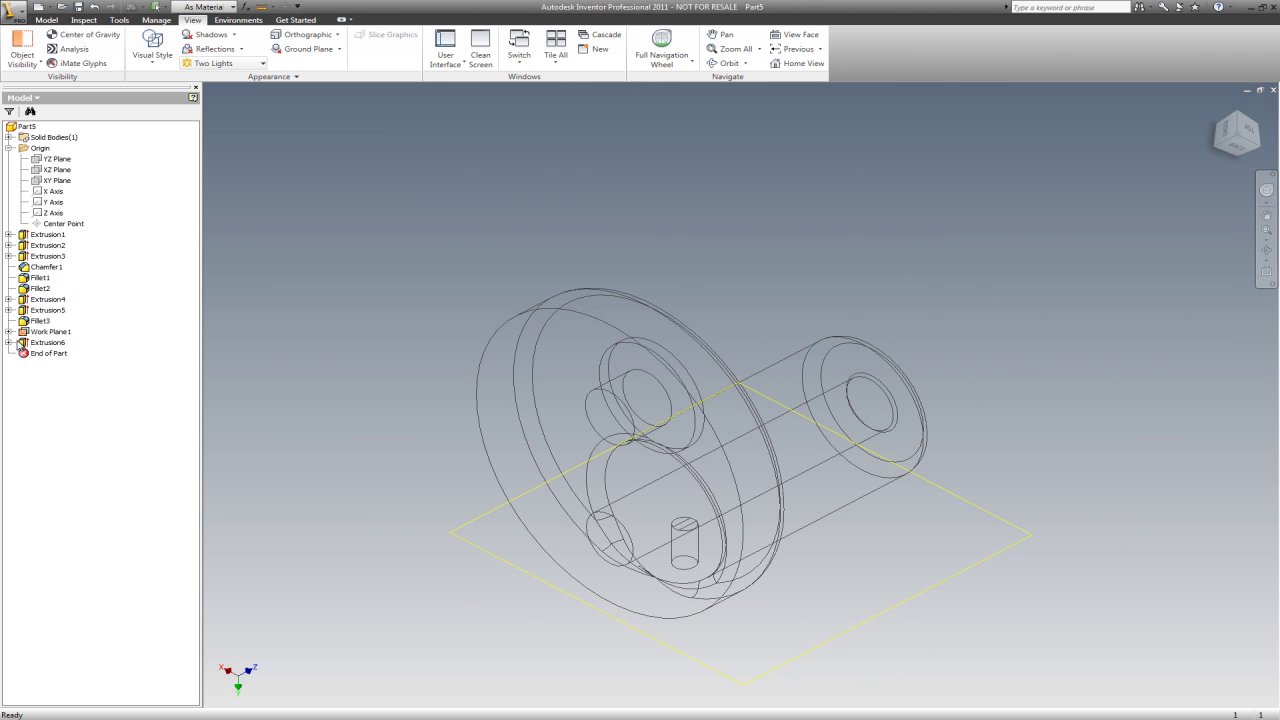
right_click(41, 344)
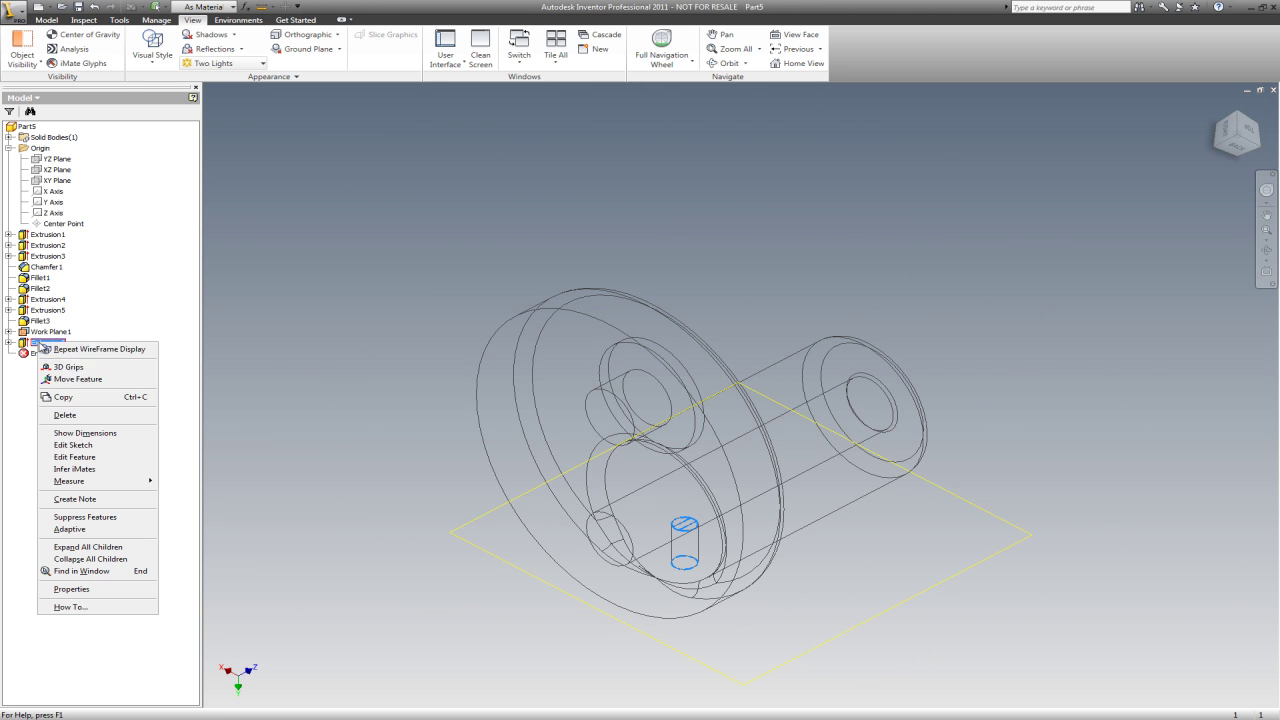
left_click(76, 457)
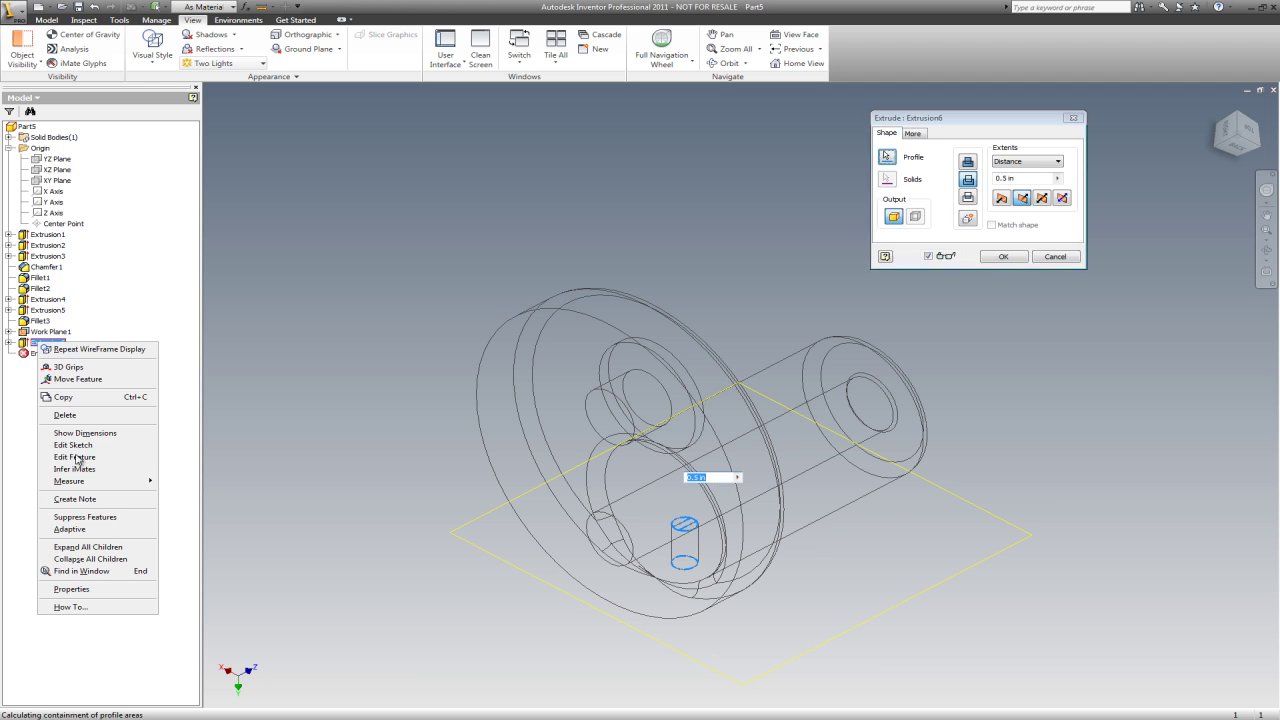
left_click(1023, 180)
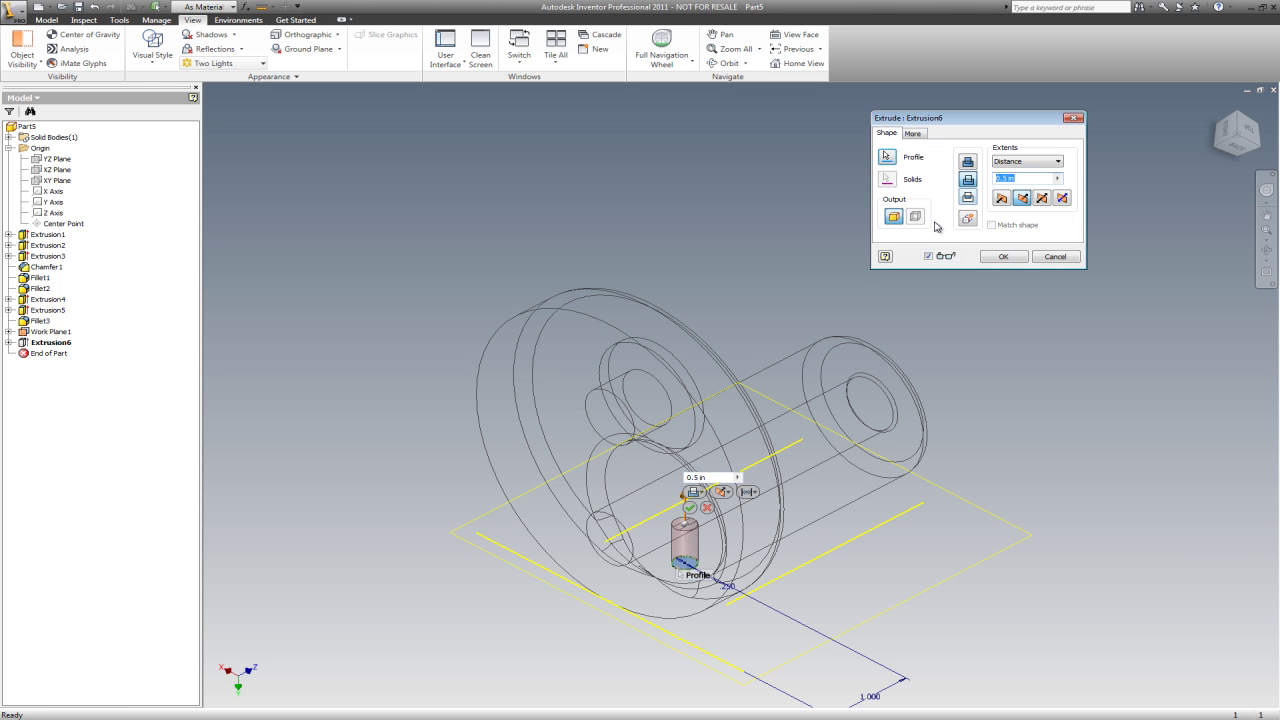
type("1")
key("Return")
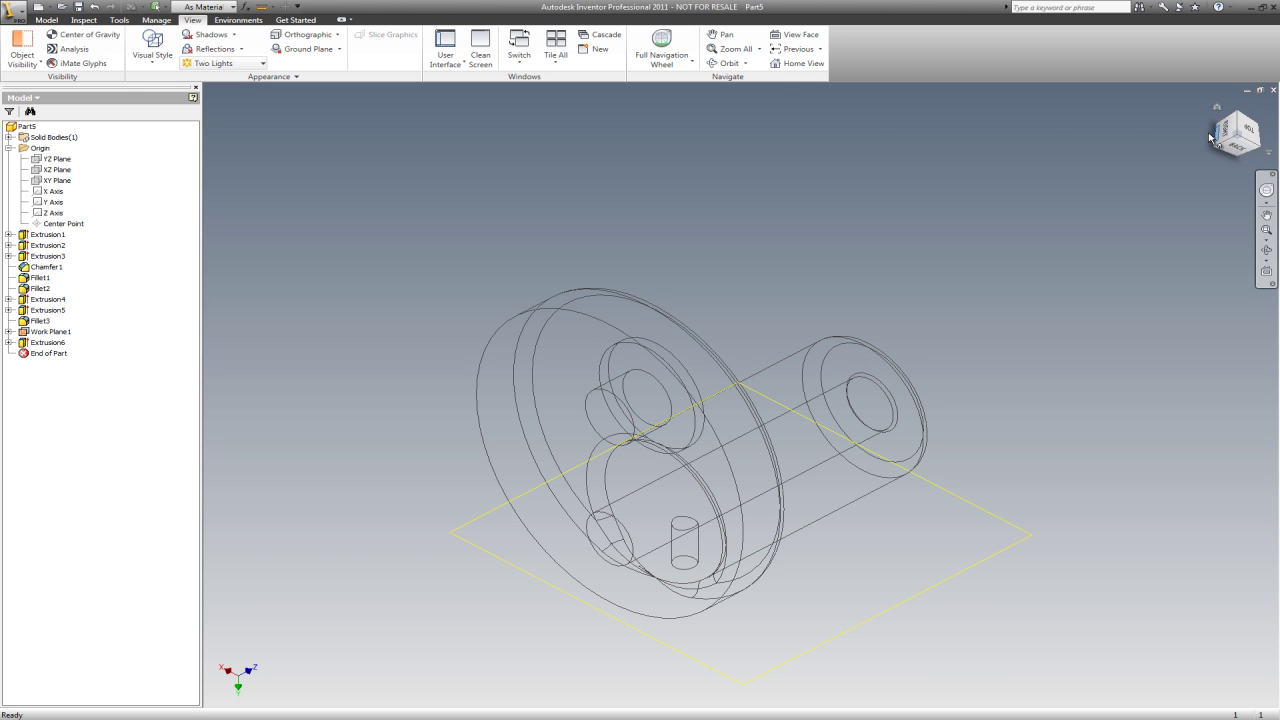
Switch the visual style to Realistic and show the part with the cross hole facing the view
left_click(152, 45)
left_click(322, 90)
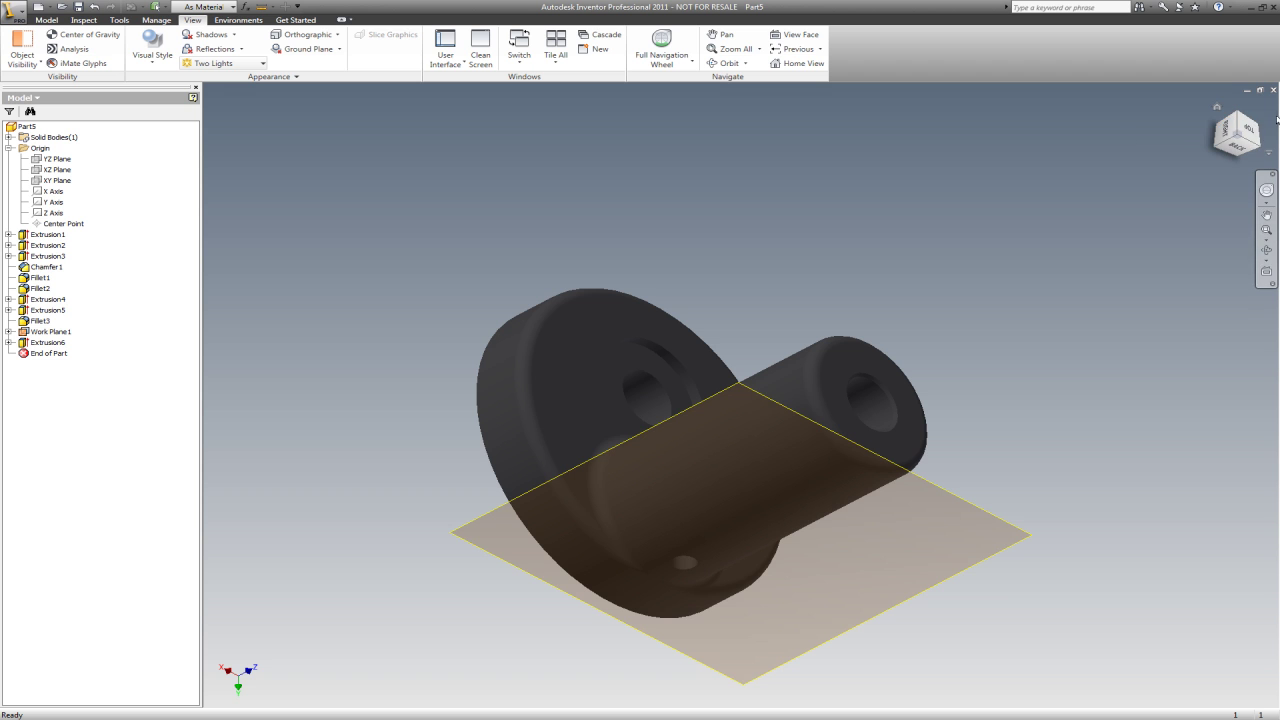
left_click(1218, 108)
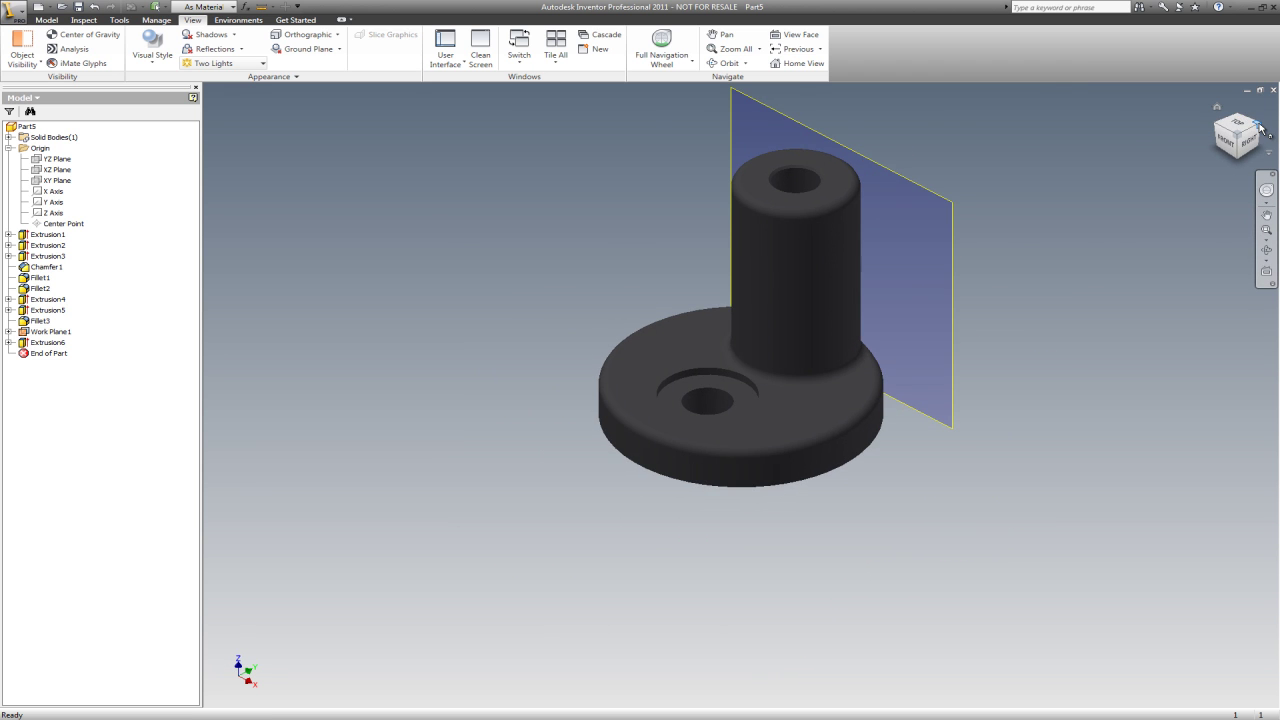
left_click(1256, 125)
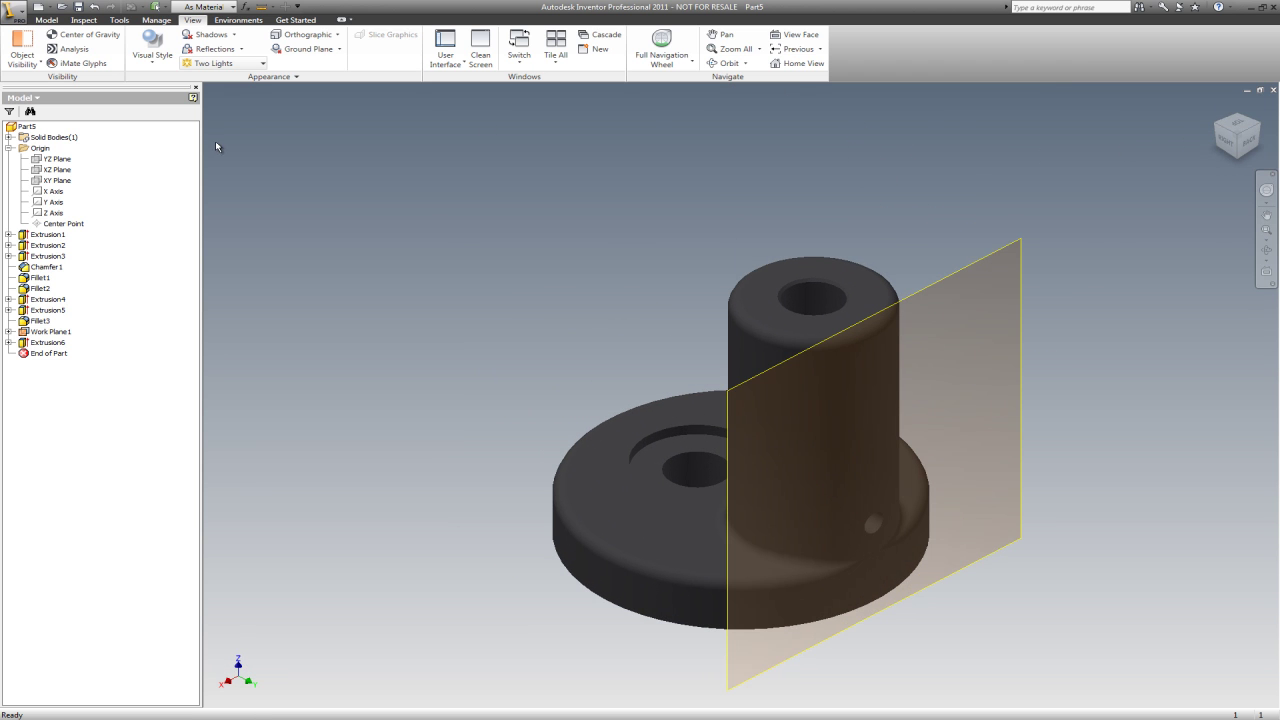
Add a full-length, right-hand 1/4-20 UNC class 2B thread to the cross hole's cylindrical face
right_click(246, 142)
left_click(46, 20)
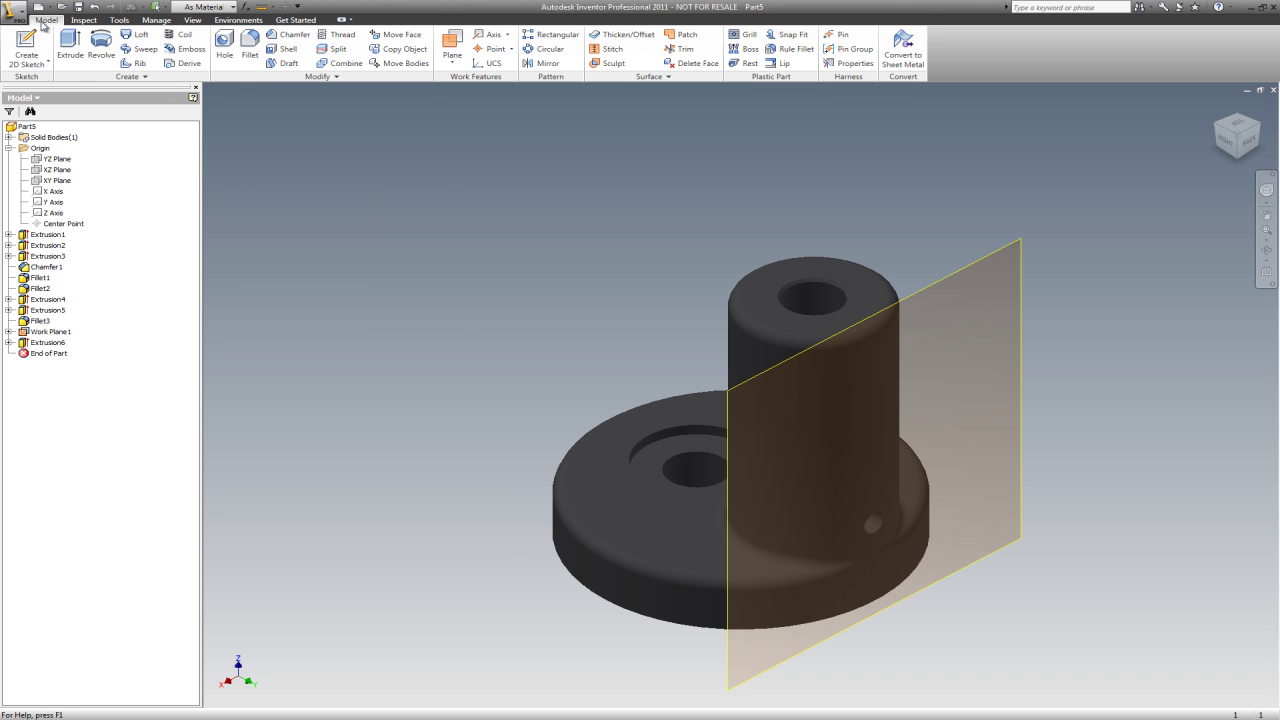
left_click(338, 34)
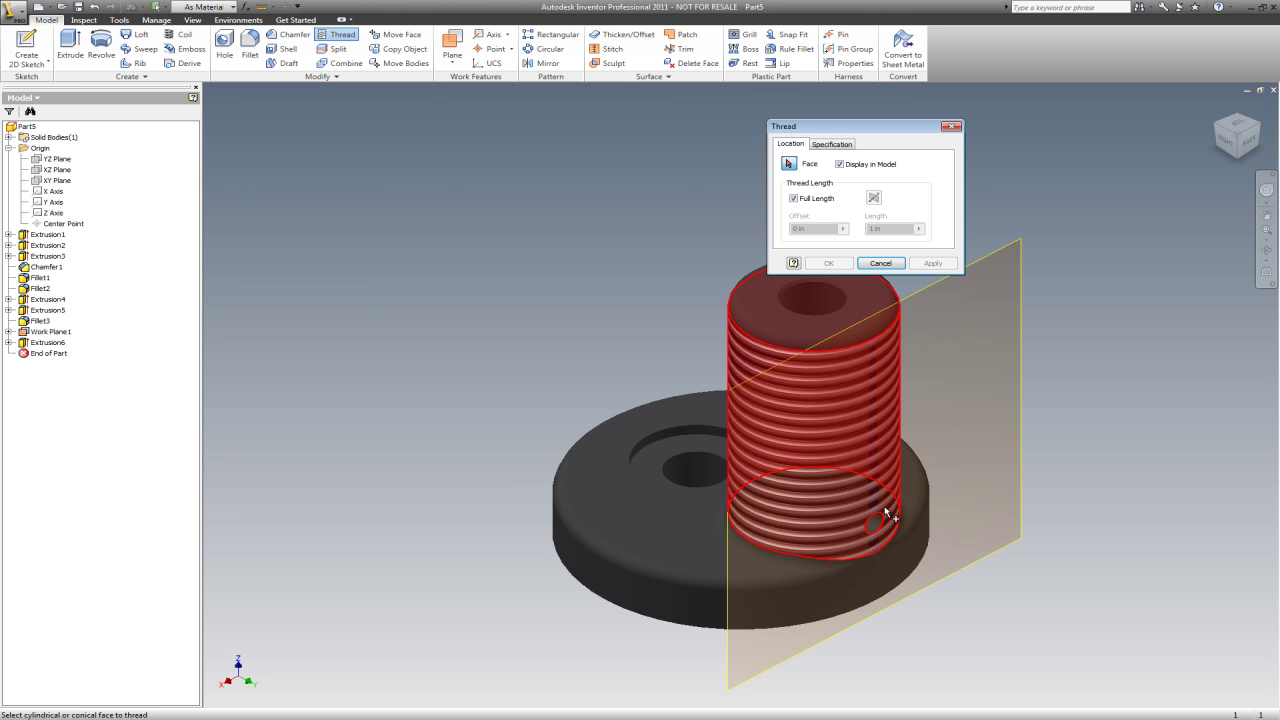
left_click(882, 522)
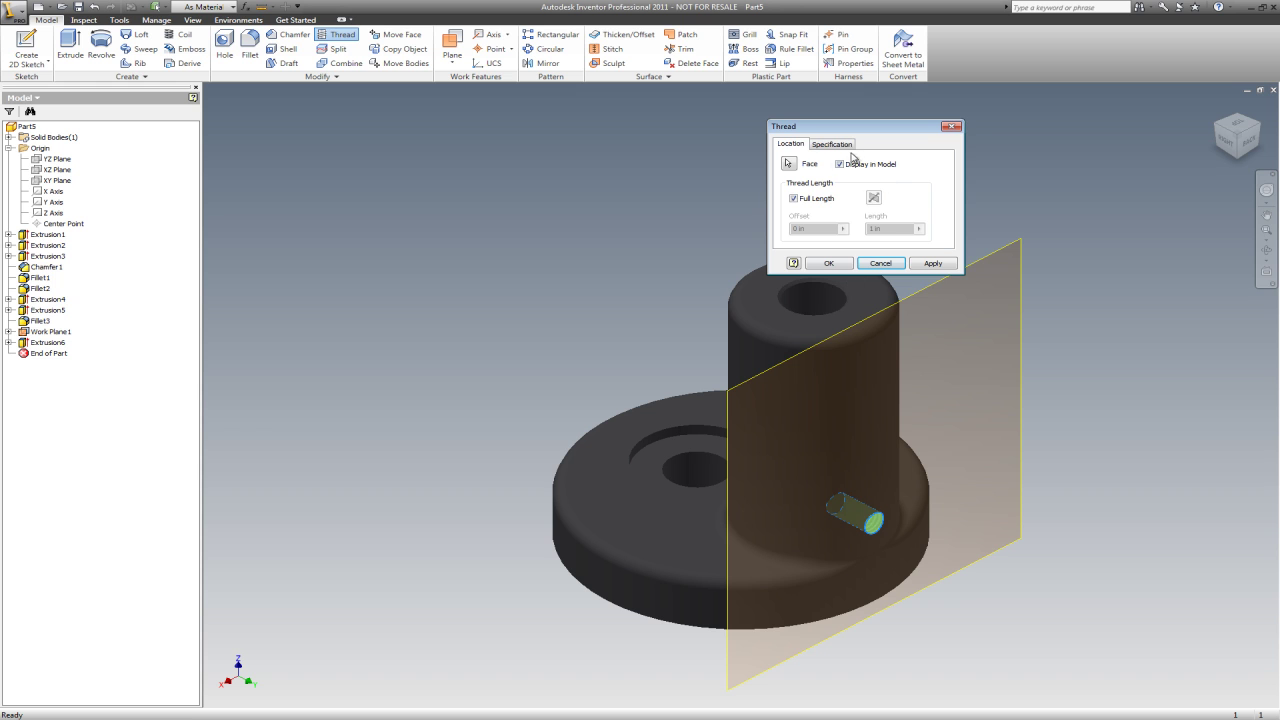
left_click(833, 145)
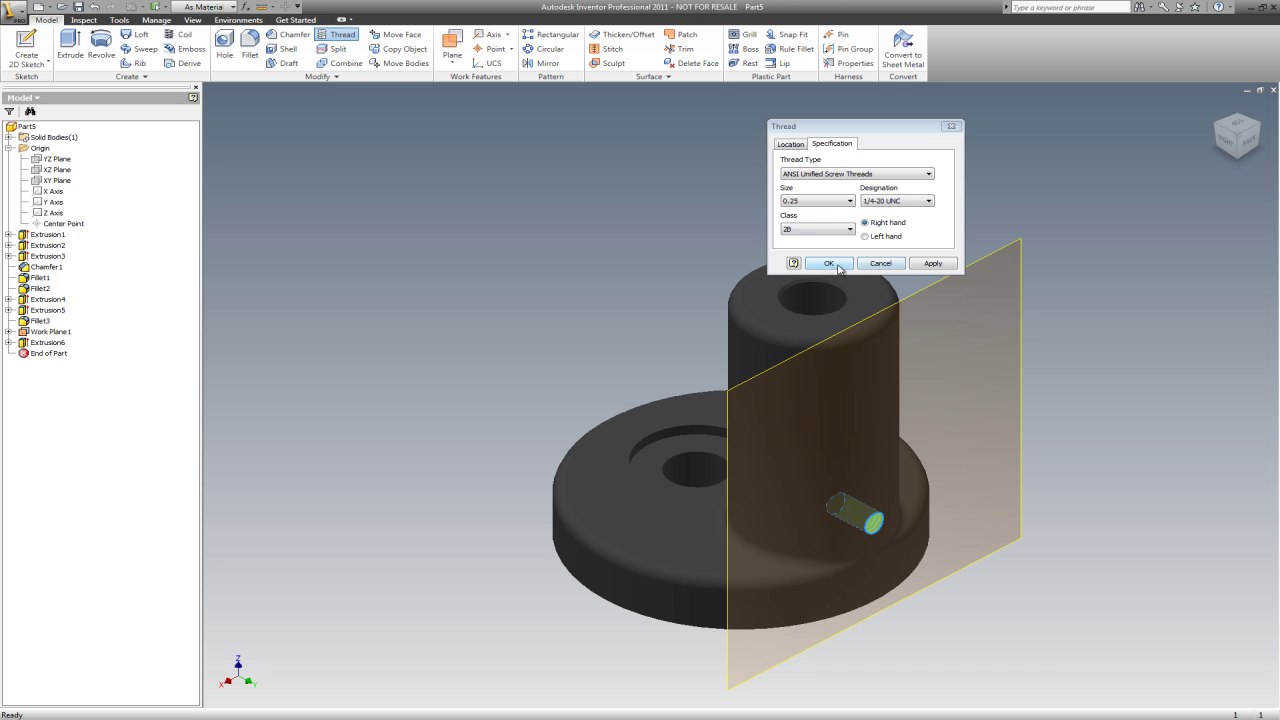
left_click(933, 263)
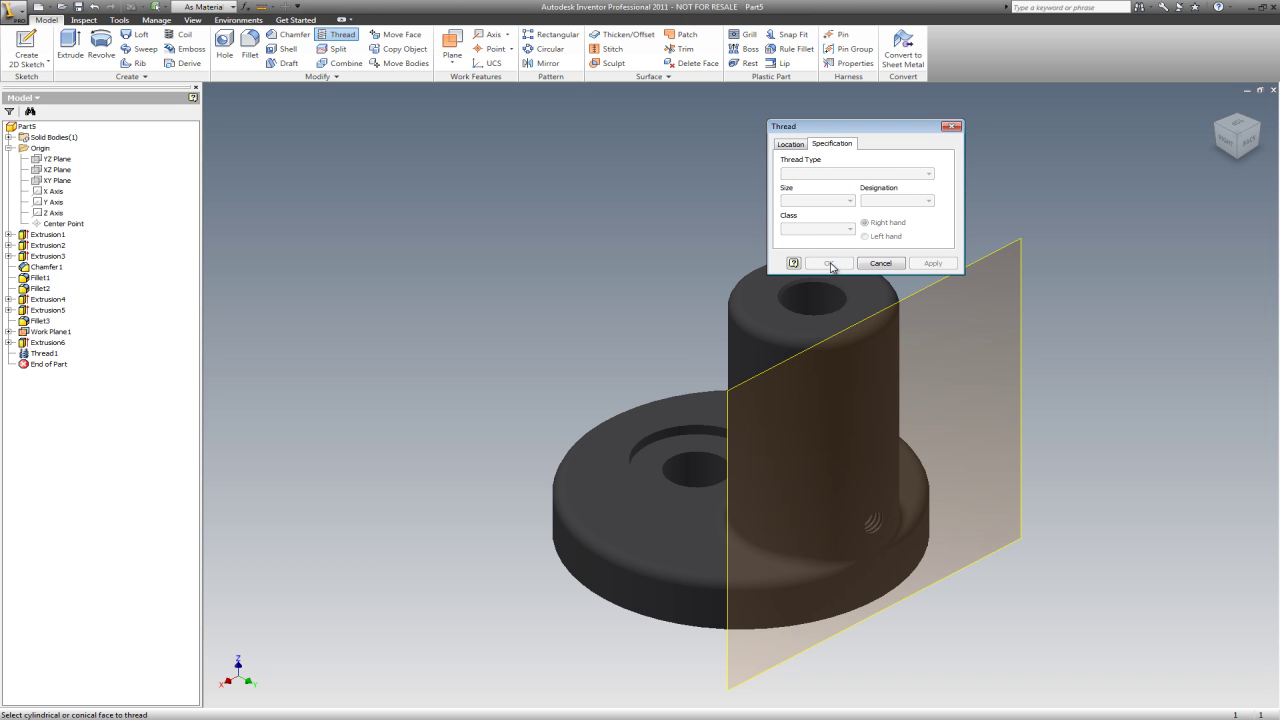
left_click(954, 128)
Hide the work plane tangent to the back of the post and return the part to its home view
scroll(971, 348, "up", 5)
scroll(864, 322, "up", 3)
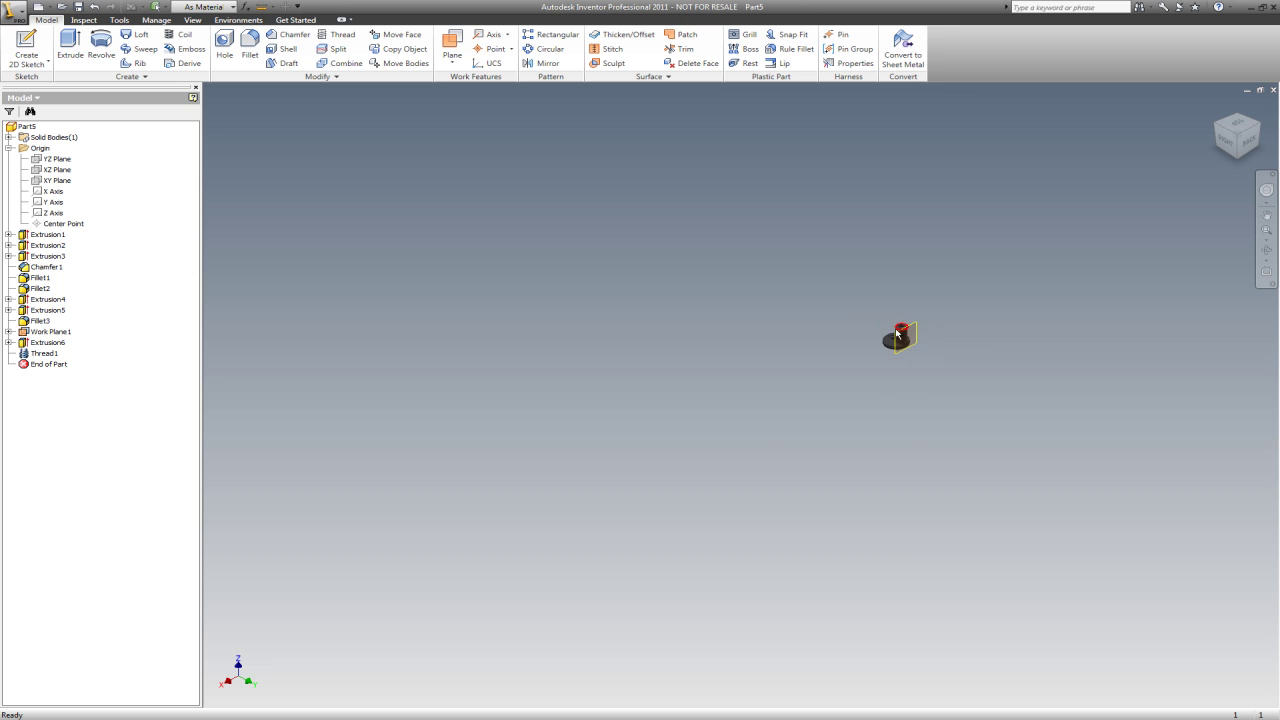
scroll(903, 310, "down", 5)
scroll(929, 405, "down", 3)
scroll(549, 220, "up", 5)
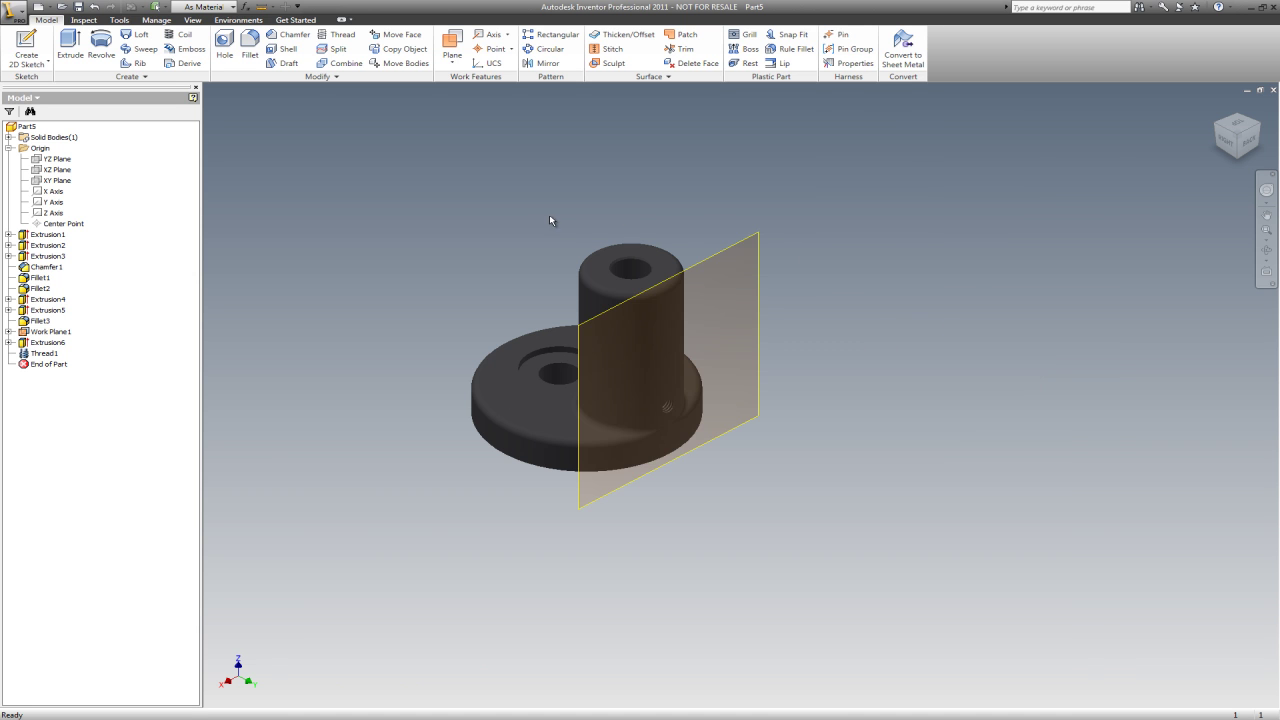
left_click(723, 250)
right_click(723, 251)
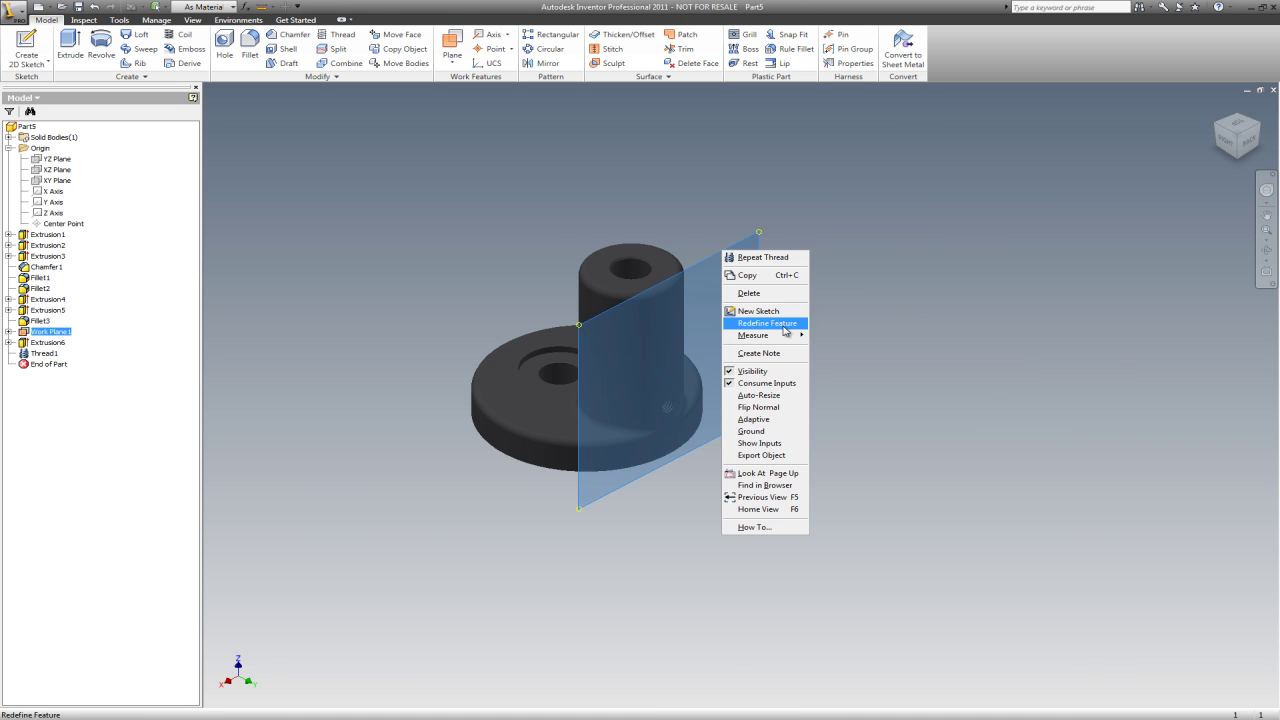
left_click(765, 374)
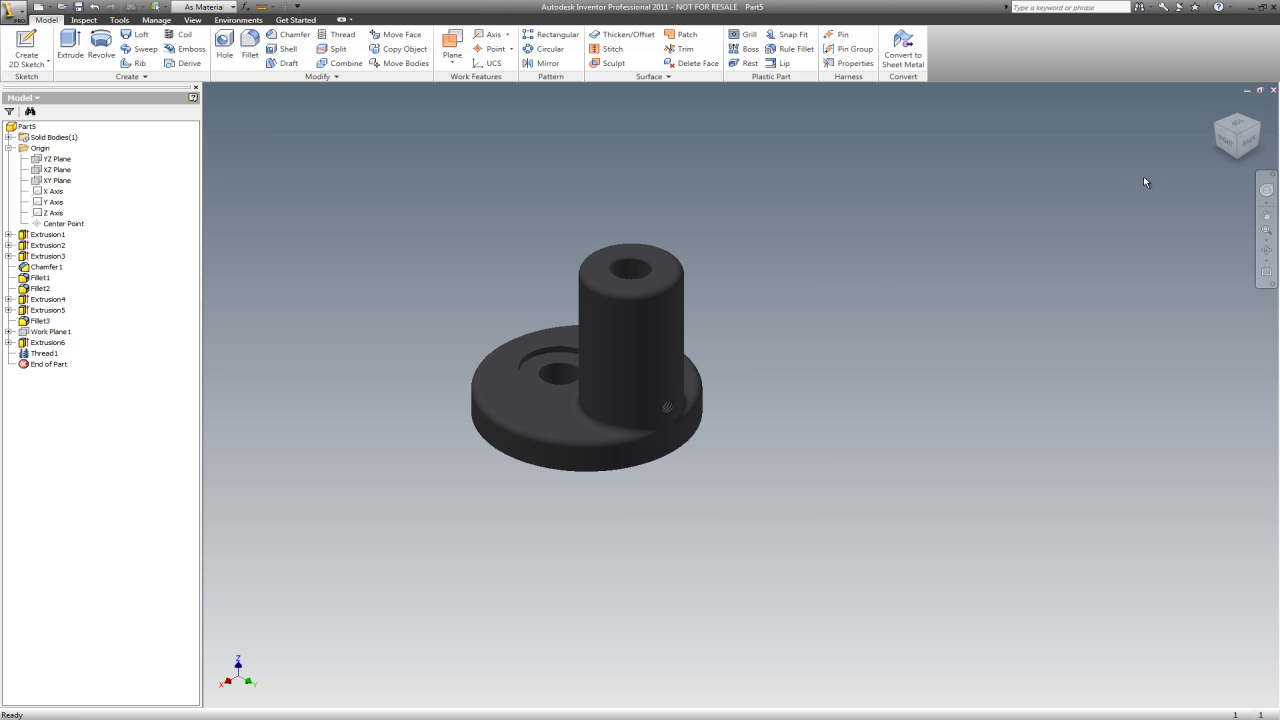
left_click(1220, 131)
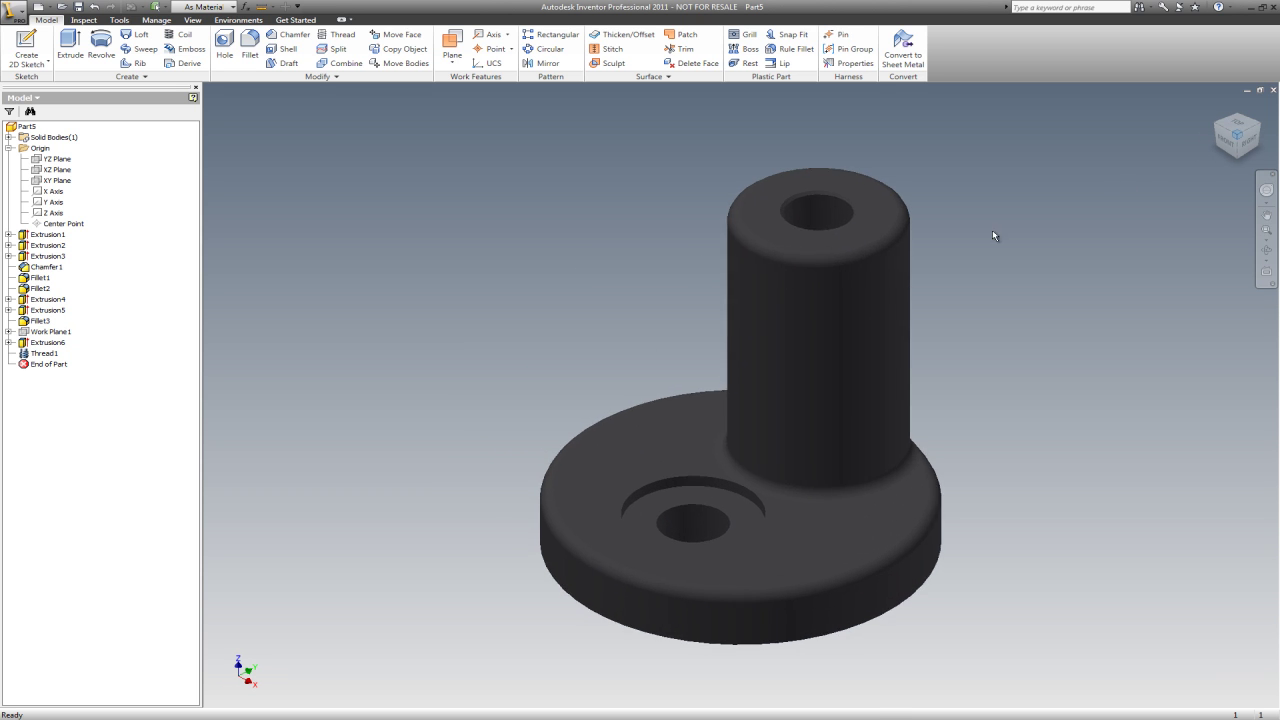
right_click(600, 391)
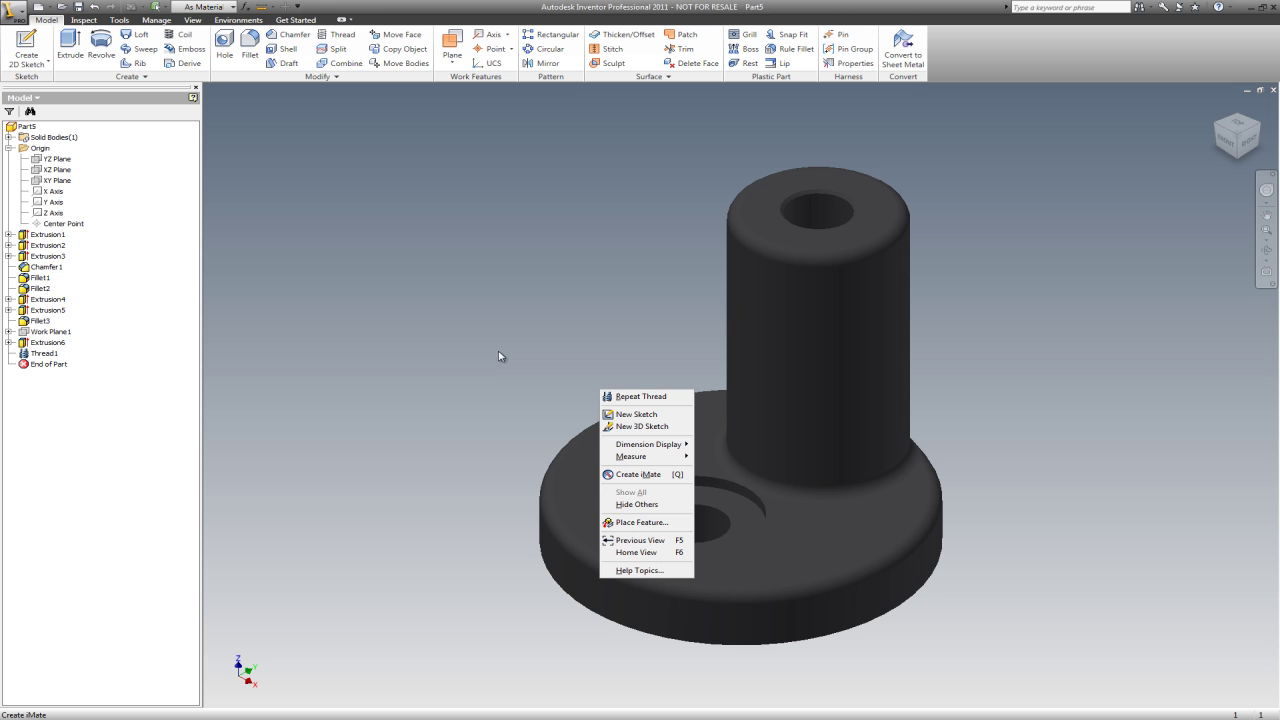
left_click(560, 327)
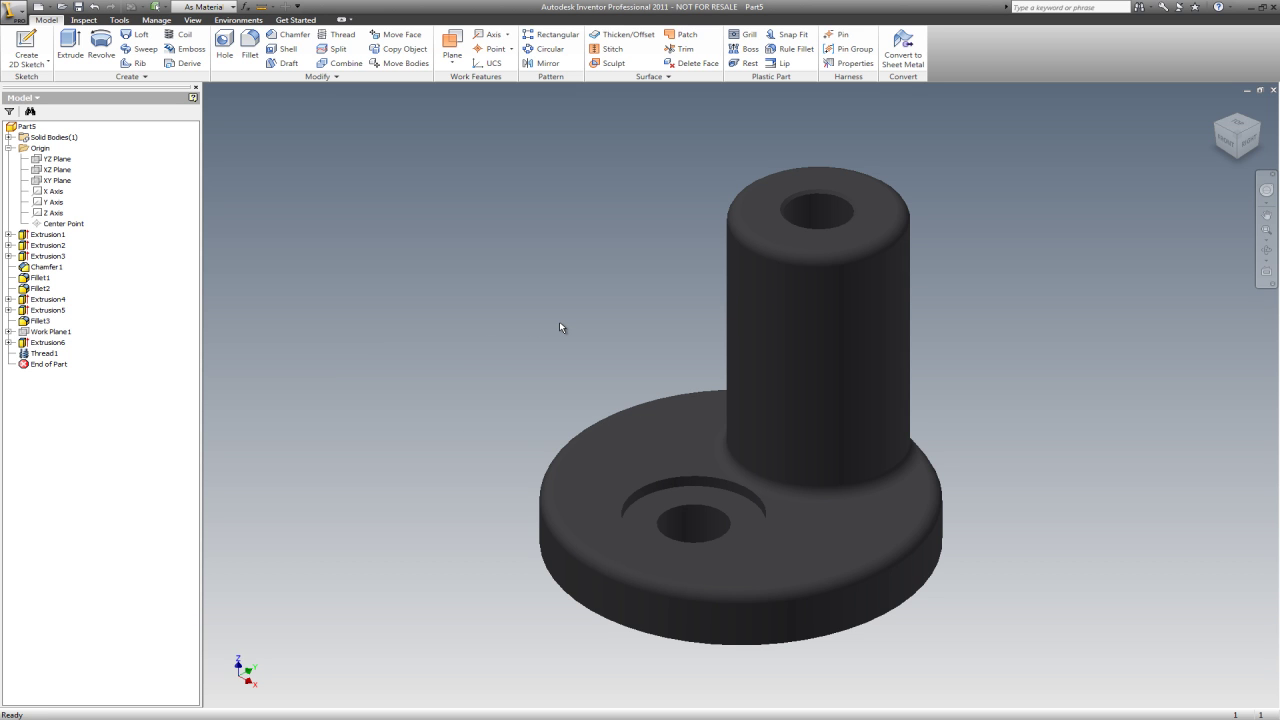